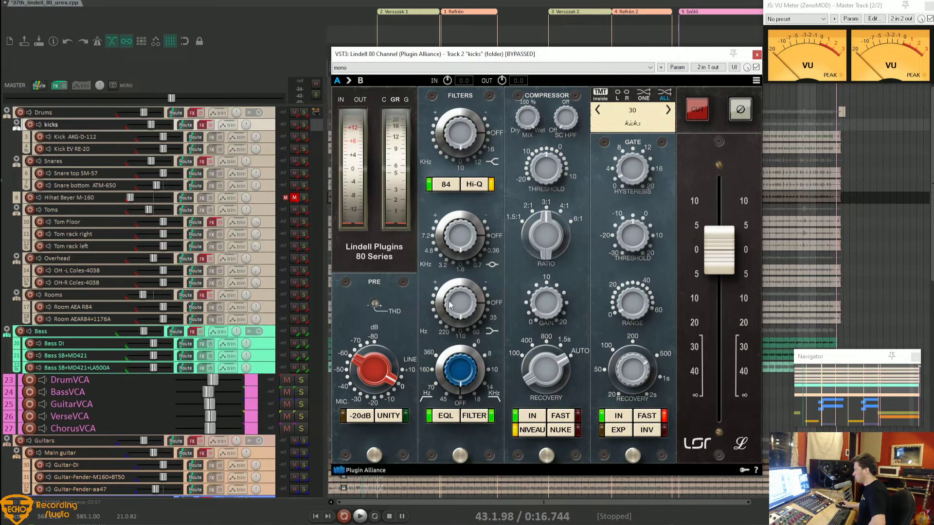
Step: Switch the kicks channel's EQ out of 84 mode, toggle the EQL and Filter switches off and on, and re-enable 84
left_click(444, 189)
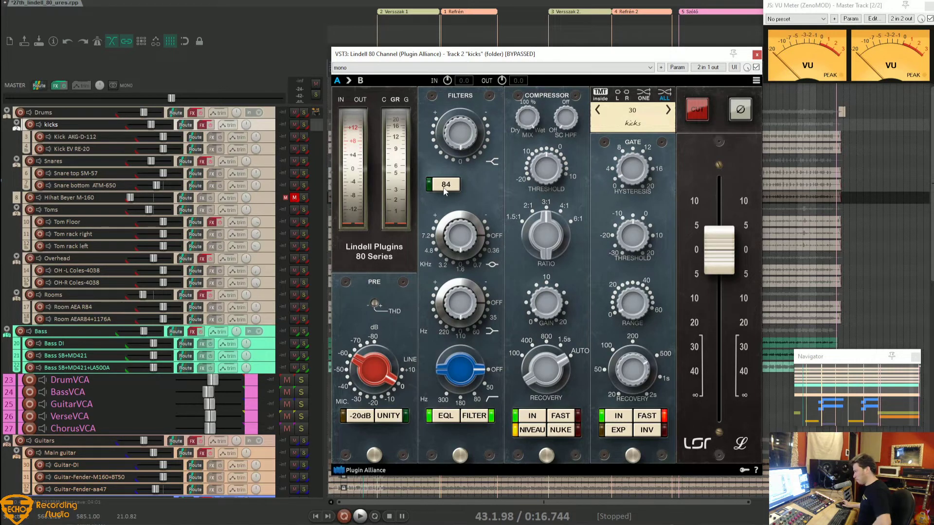
left_click(444, 189)
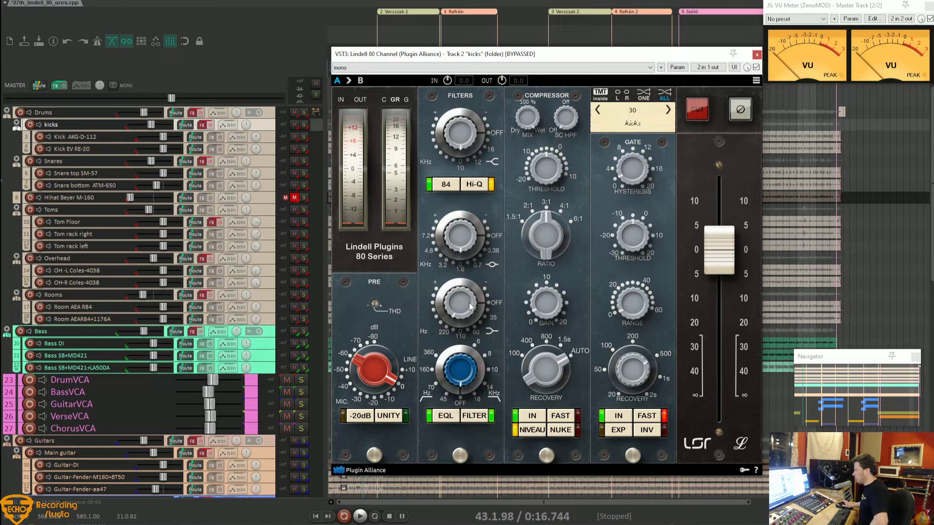
left_click(446, 186)
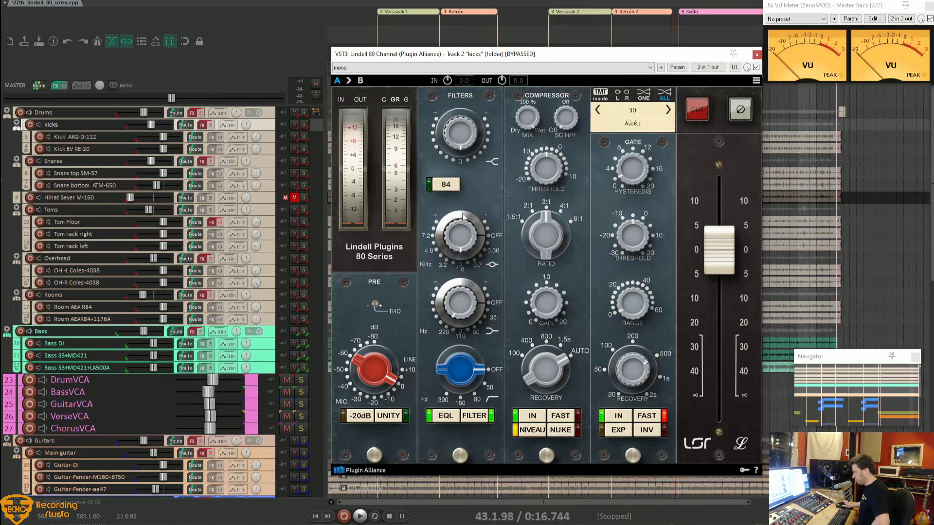
left_click(442, 419)
left_click(442, 419)
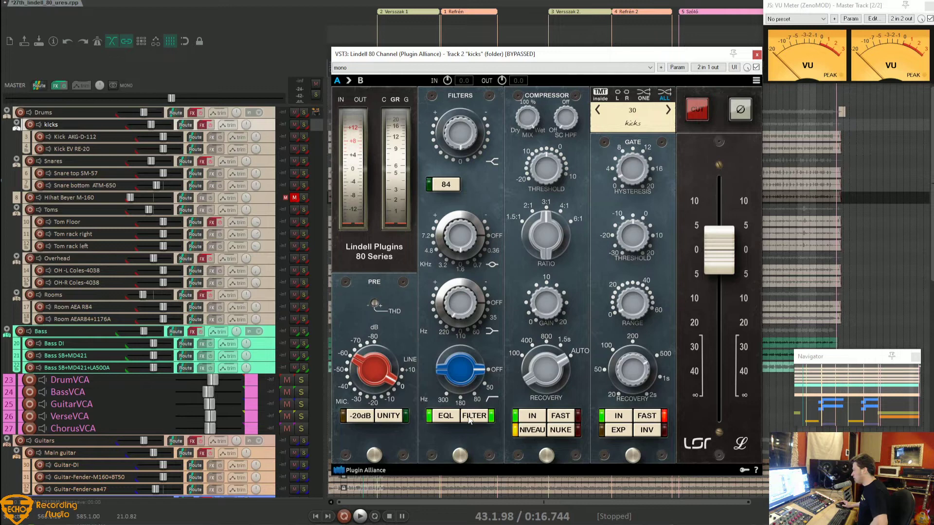
left_click(470, 420)
left_click(470, 420)
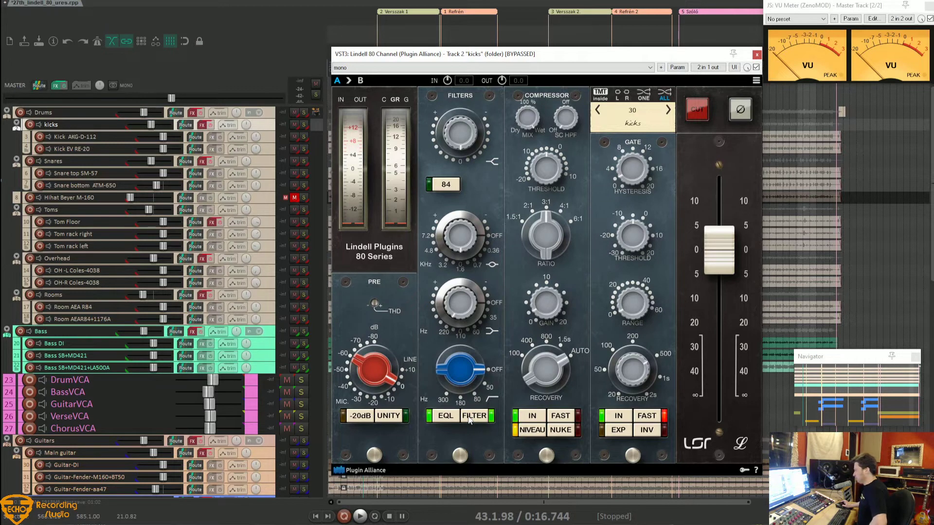
left_click(444, 186)
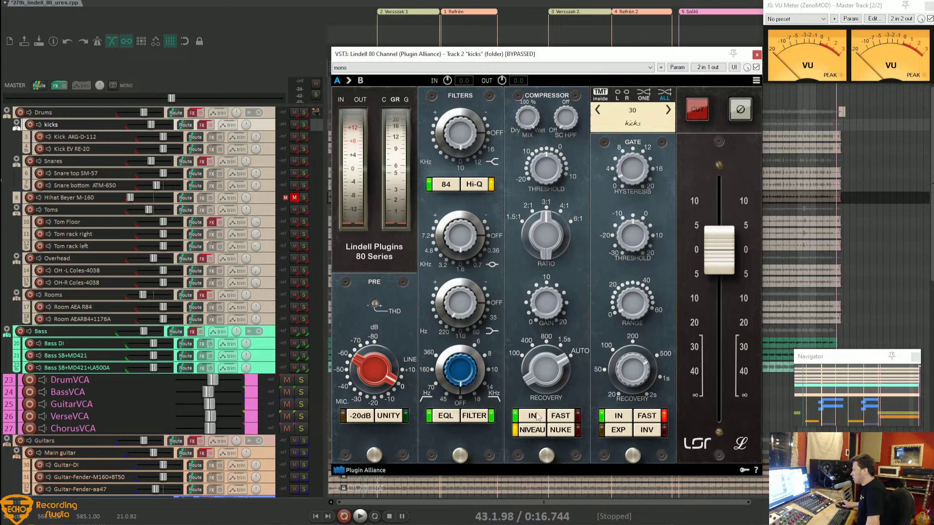
Step: Toggle the compressor's Fast and Nuke modes on and back off on the kicks channel
left_click(562, 418)
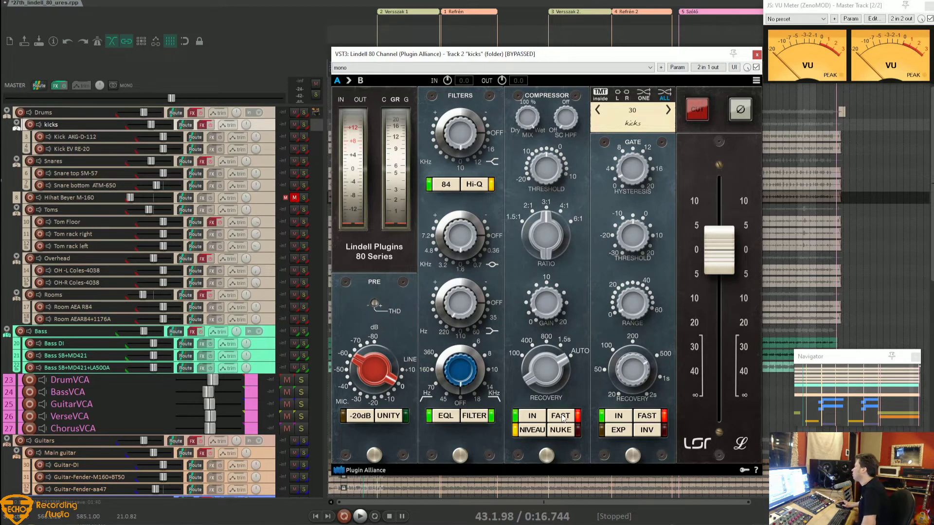
left_click(562, 418)
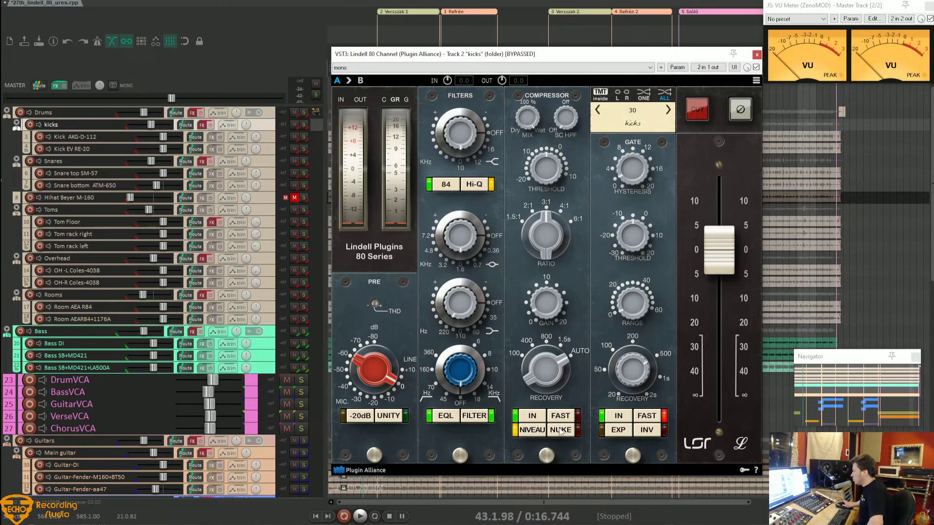
left_click(561, 429)
left_click(561, 430)
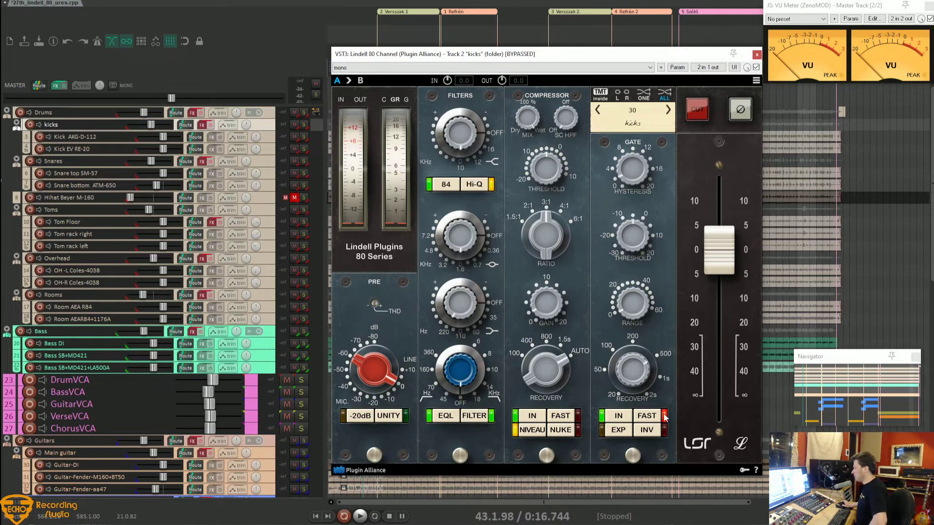
Step: Toggle the gate's EXP, IN and INV switches and return each to its original state
left_click(619, 431)
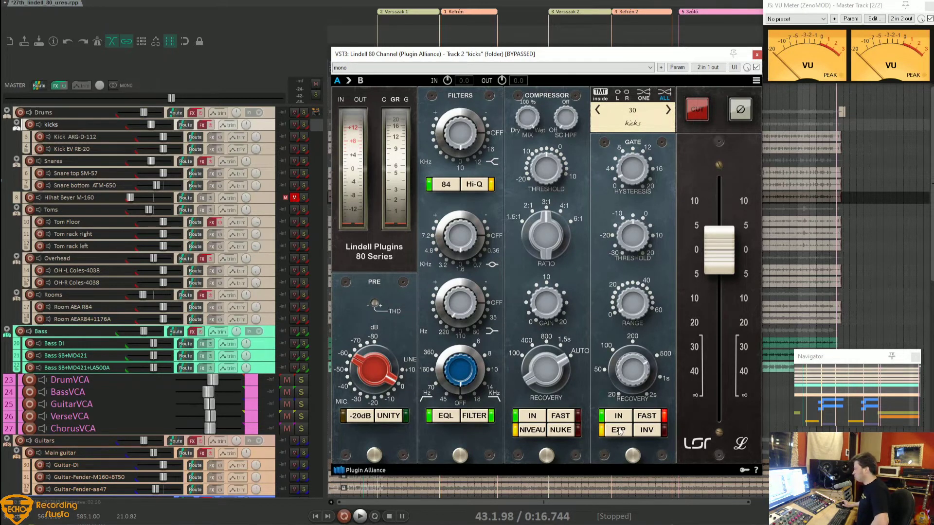
left_click(619, 431)
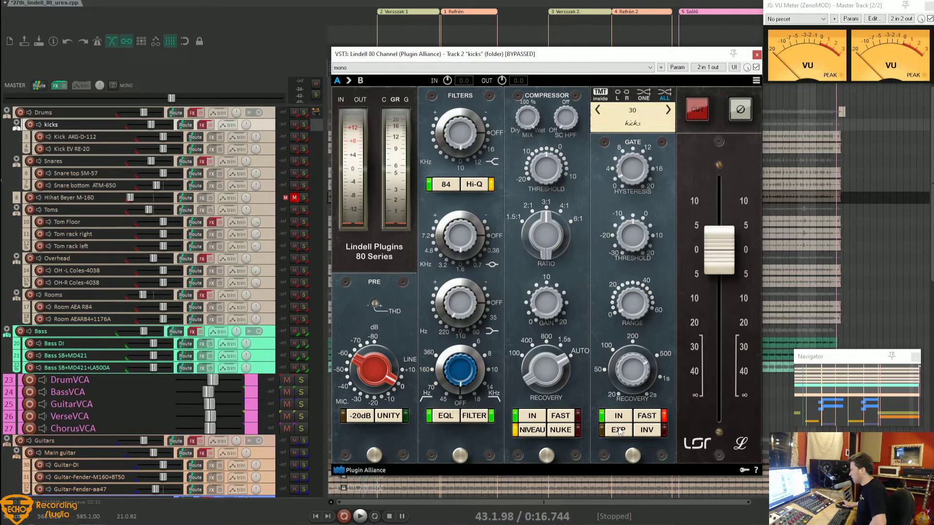
left_click(619, 422)
left_click(619, 421)
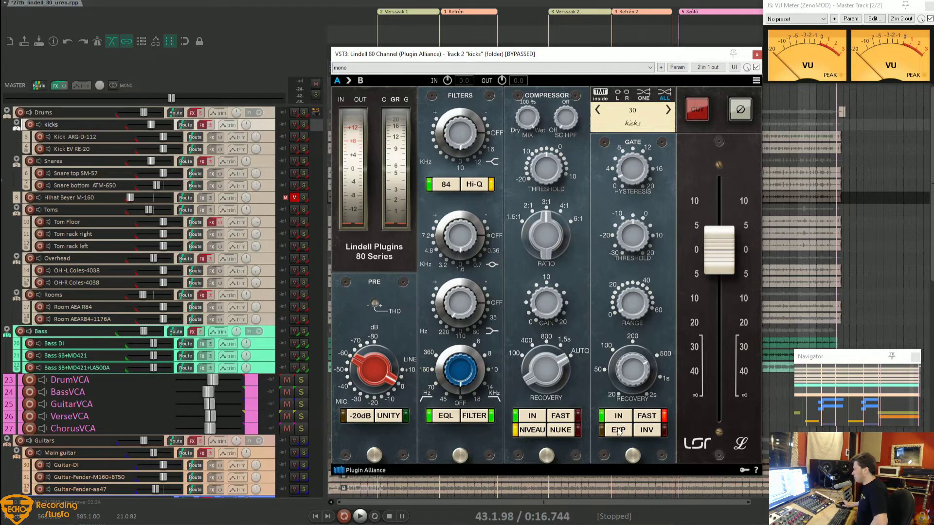
left_click(653, 434)
left_click(655, 434)
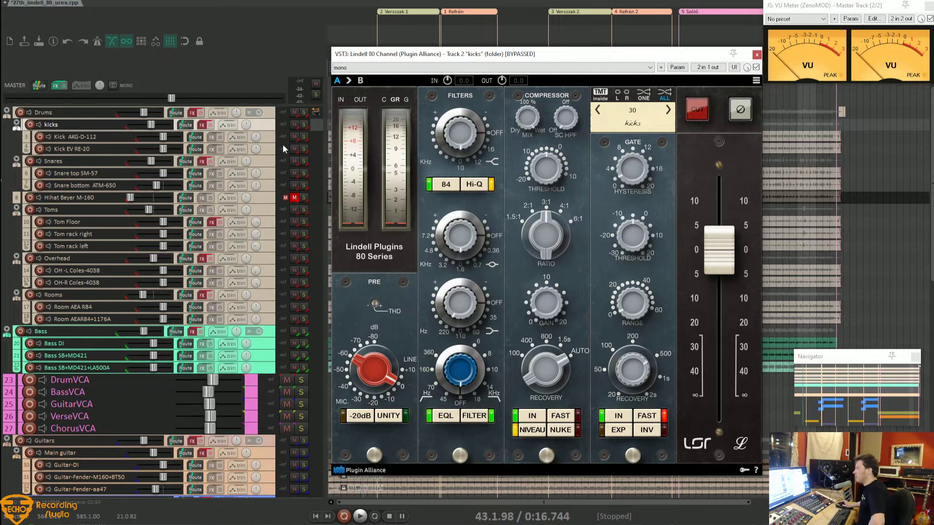
Step: Inspect the Lindell 80 Bus plugin on the Drums track and close both open Lindell plugin windows
right_click(195, 114)
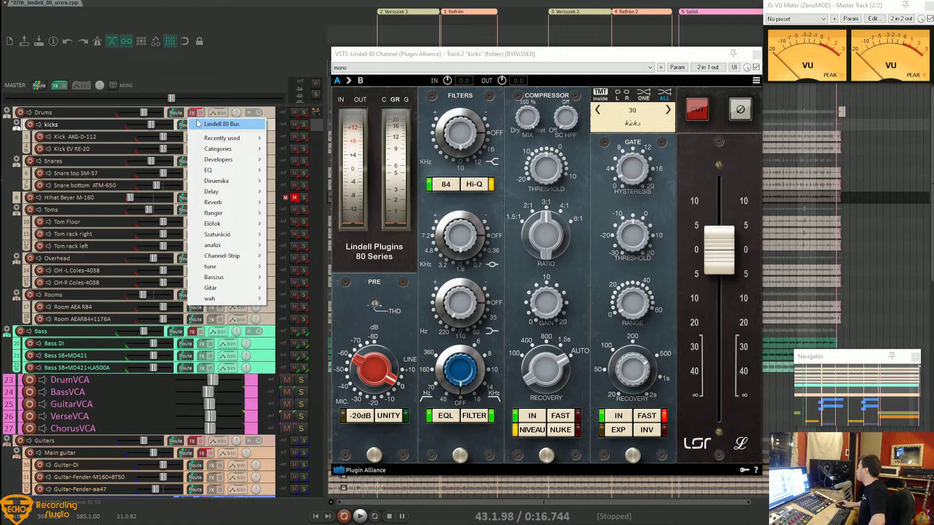
left_click(219, 124)
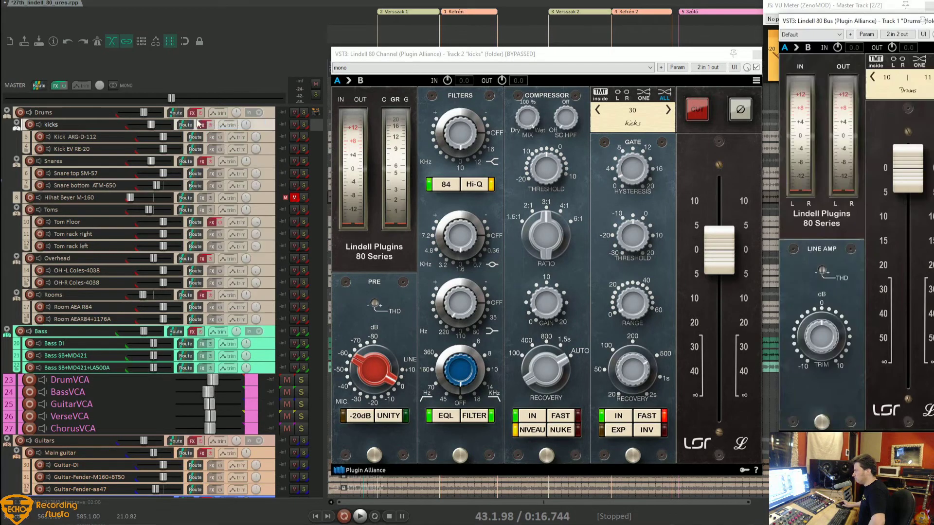
left_click_drag(802, 20, 543, 68)
key("Escape")
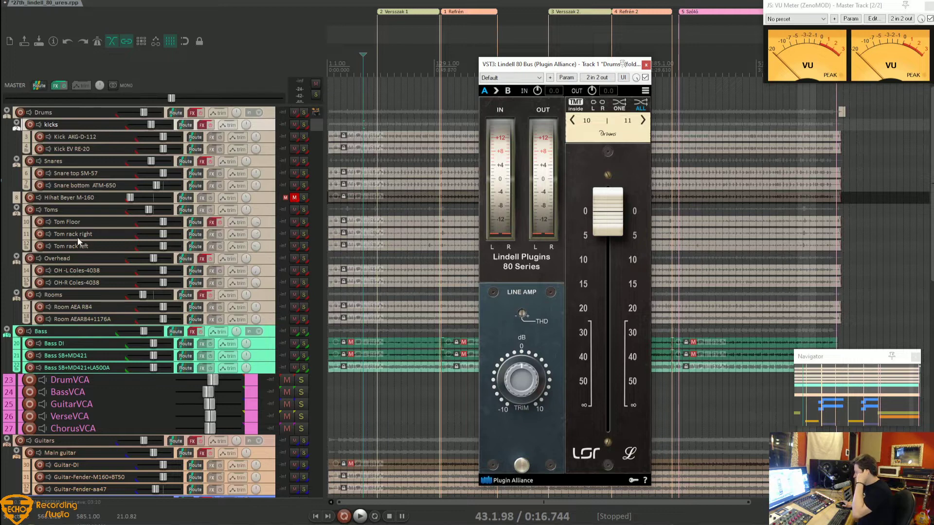
left_click(645, 65)
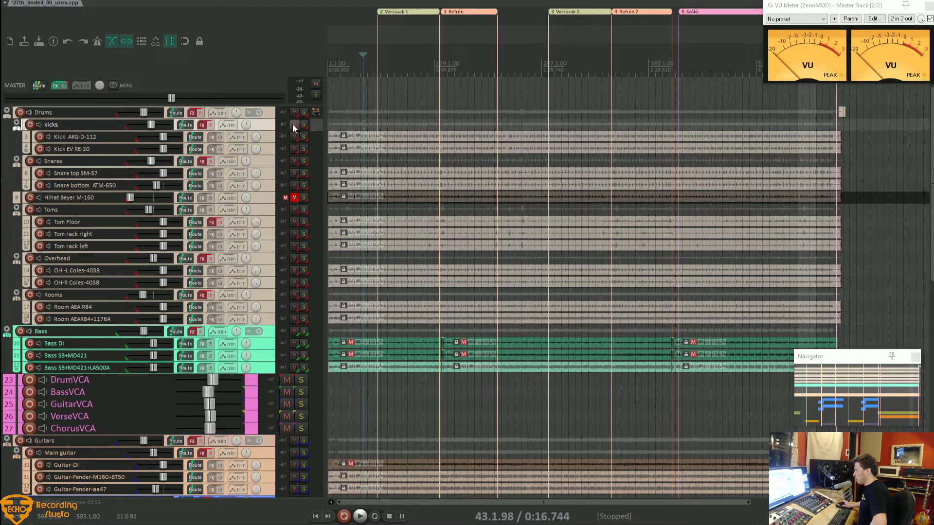
Step: Reopen the Lindell 80 Channel plugin on the kicks track and shift its window away from the VU meters
right_click(205, 129)
left_click_drag(205, 132, 214, 136)
left_click(214, 137)
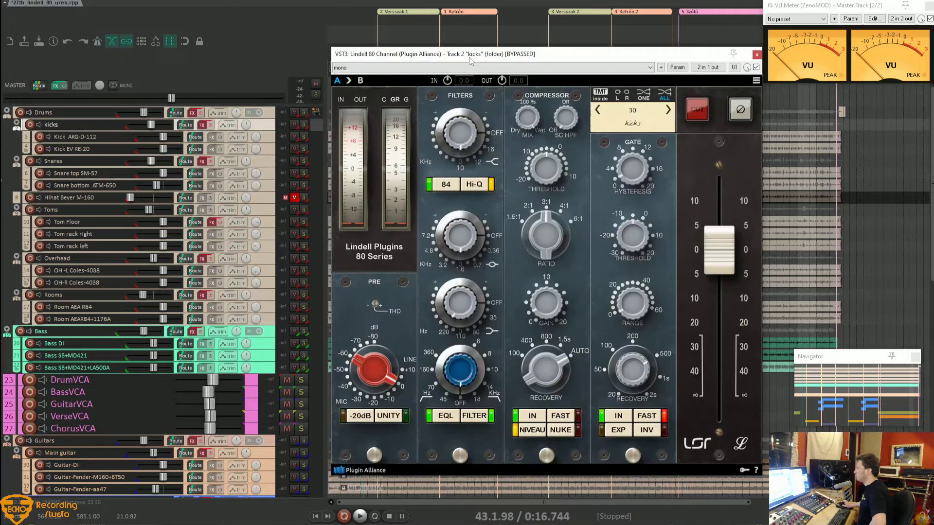
left_click_drag(667, 56, 606, 57)
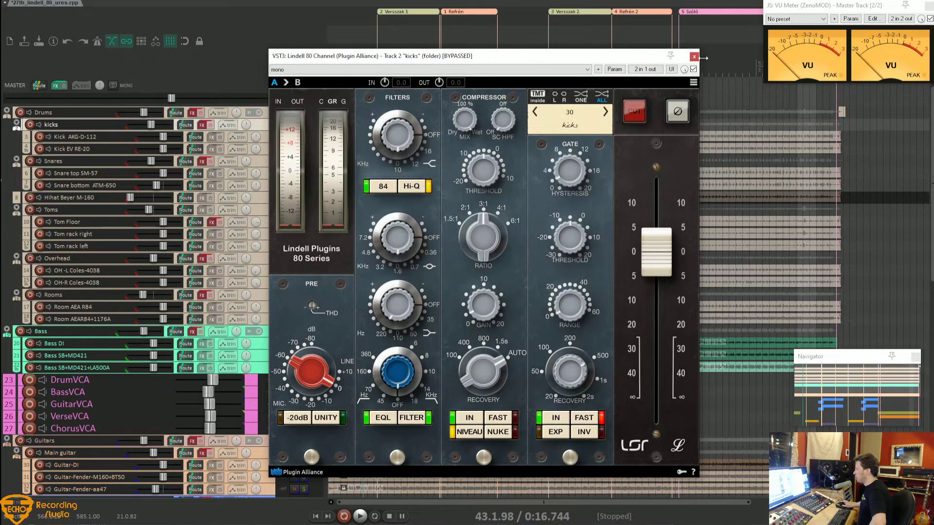
Step: Review the plugin's calibration options and set its UI Zoom to 70 %
left_click(693, 82)
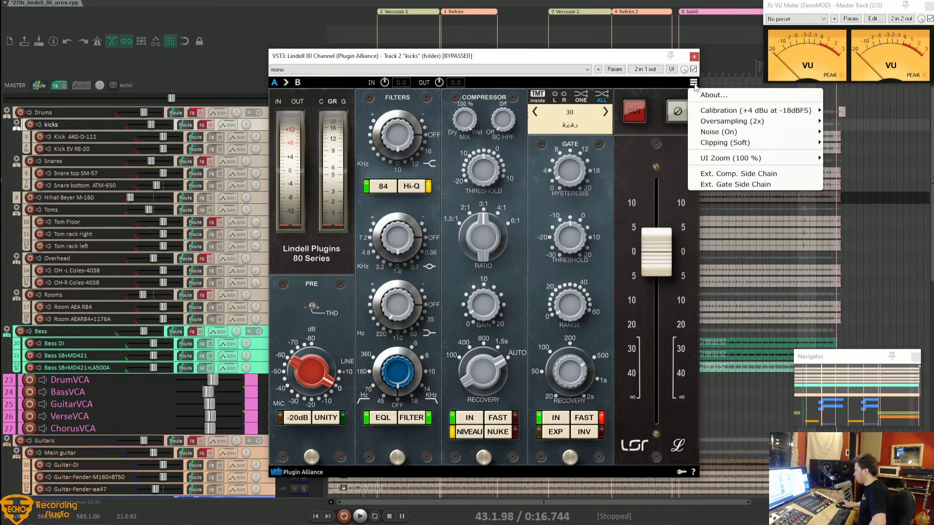
mouse_move(719, 110)
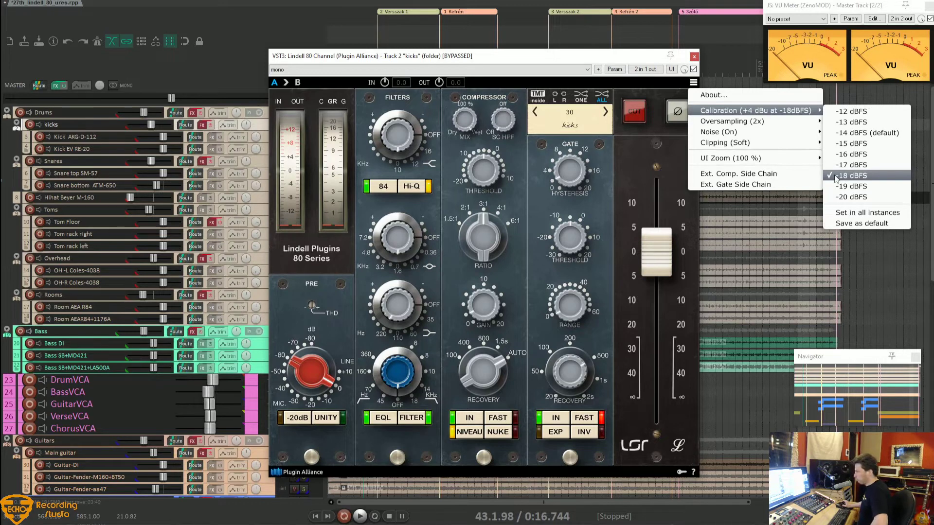
mouse_move(775, 128)
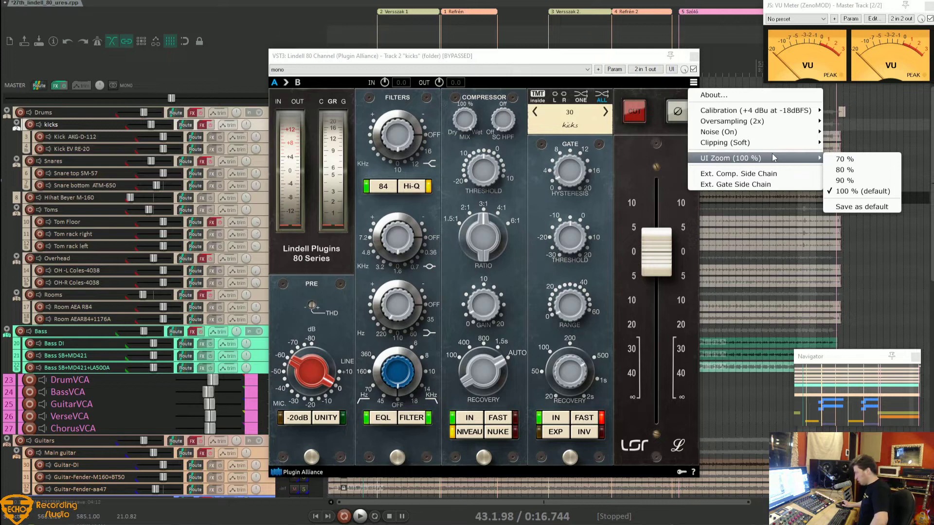
left_click(828, 160)
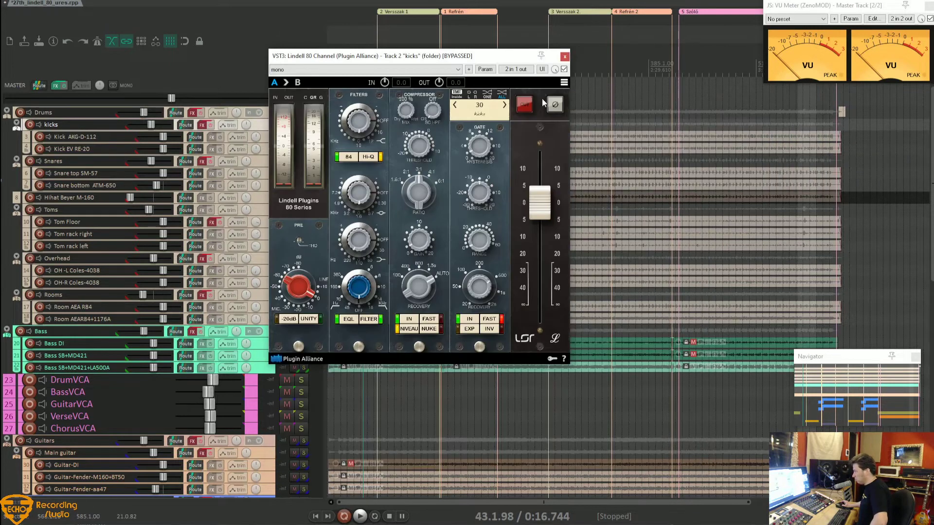
Step: Return the plugin's UI Zoom to 100 % and reposition its window beside the track list
left_click(563, 82)
mouse_move(598, 109)
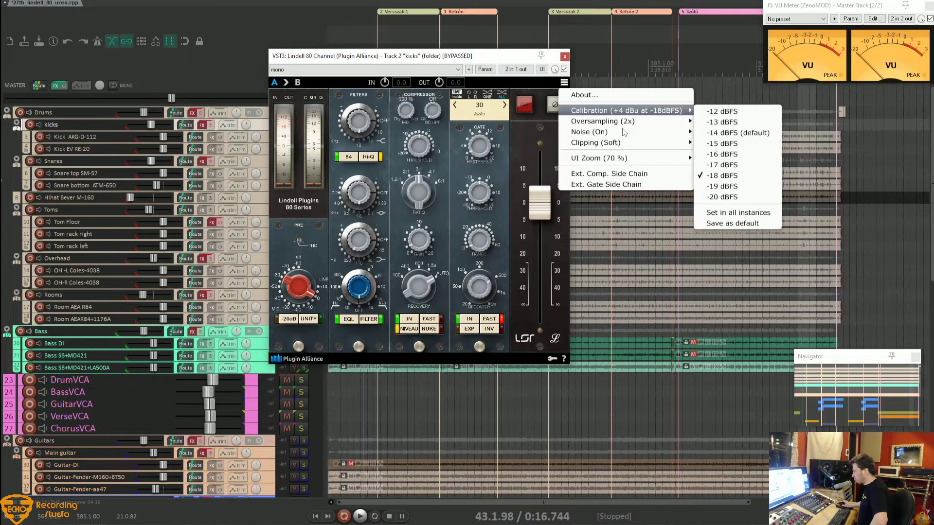
mouse_move(650, 160)
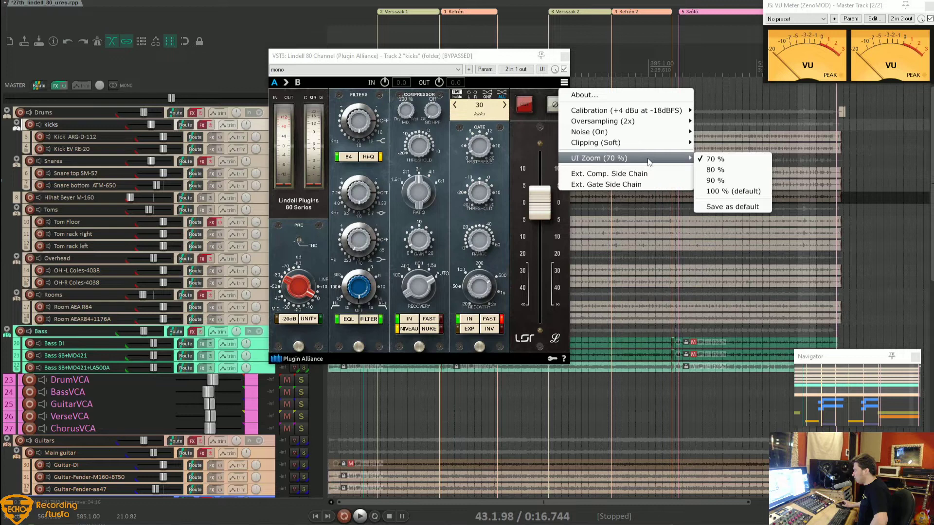
left_click(721, 191)
left_click_drag(554, 62, 612, 57)
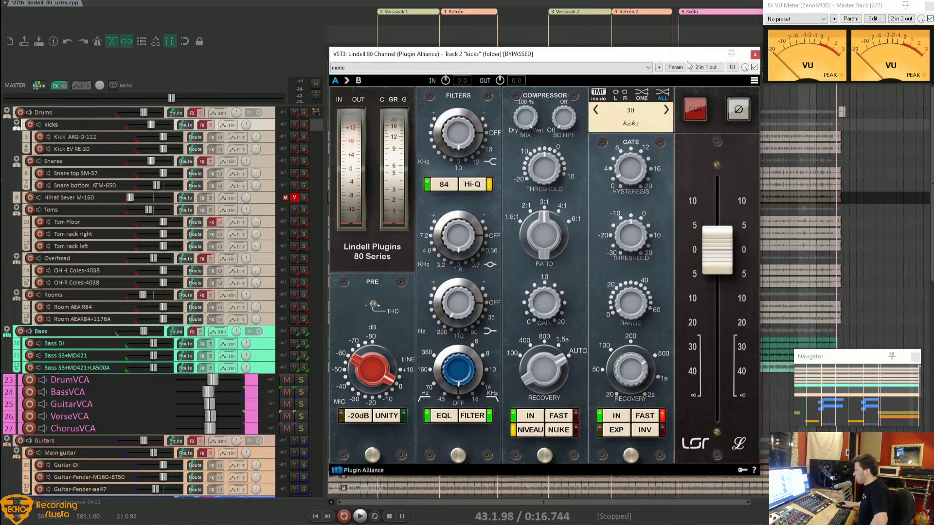
Step: Look over the plugin's settings, including Oversampling, without changing any of them
left_click(754, 81)
mouse_move(828, 131)
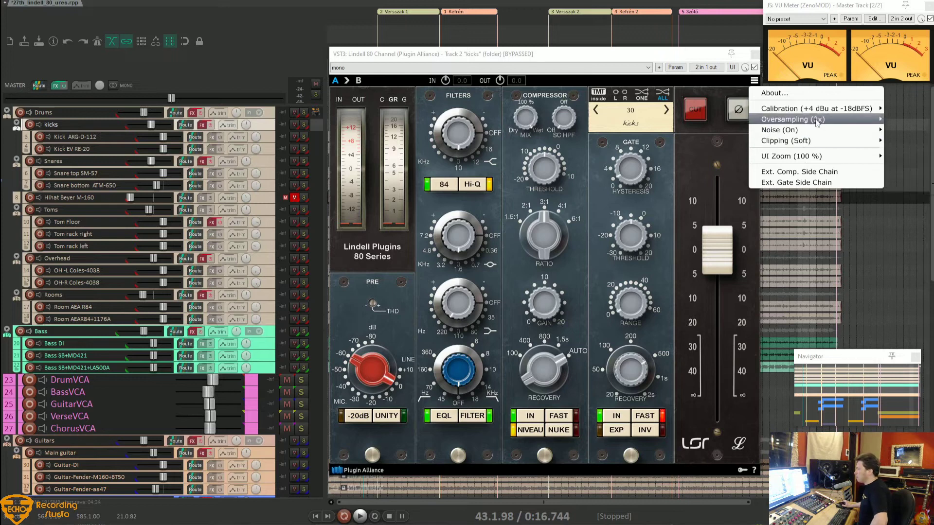
left_click(390, 311)
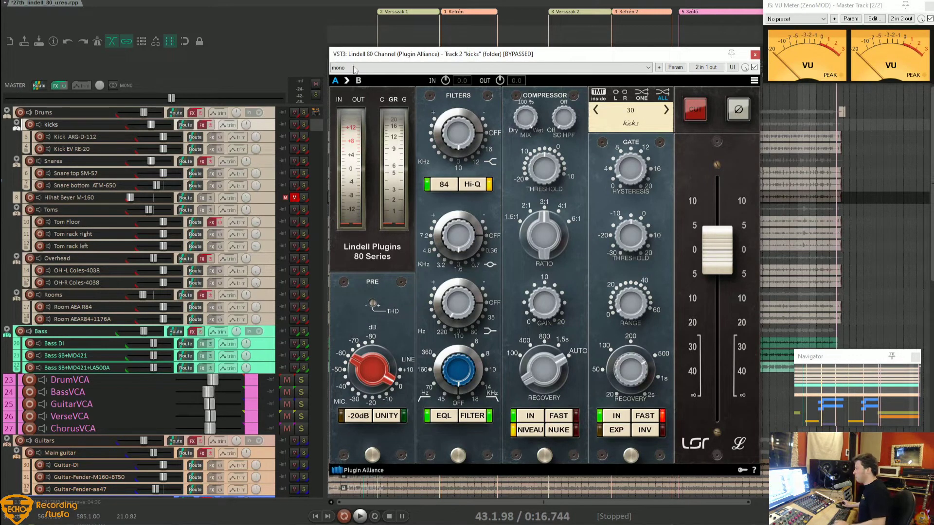
Step: Move the kicks plugin window lower to clear the timeline, and play the project from its beginning
left_click(378, 34)
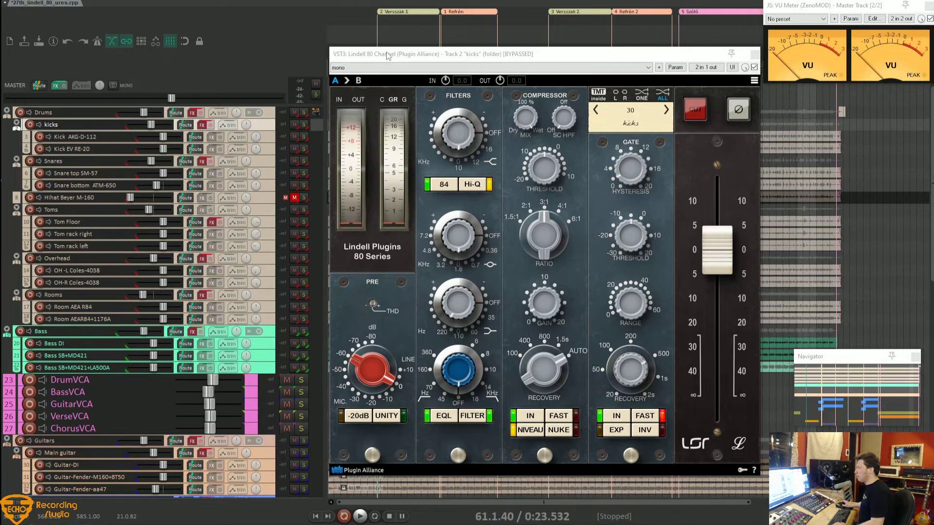
left_click_drag(387, 55, 387, 67)
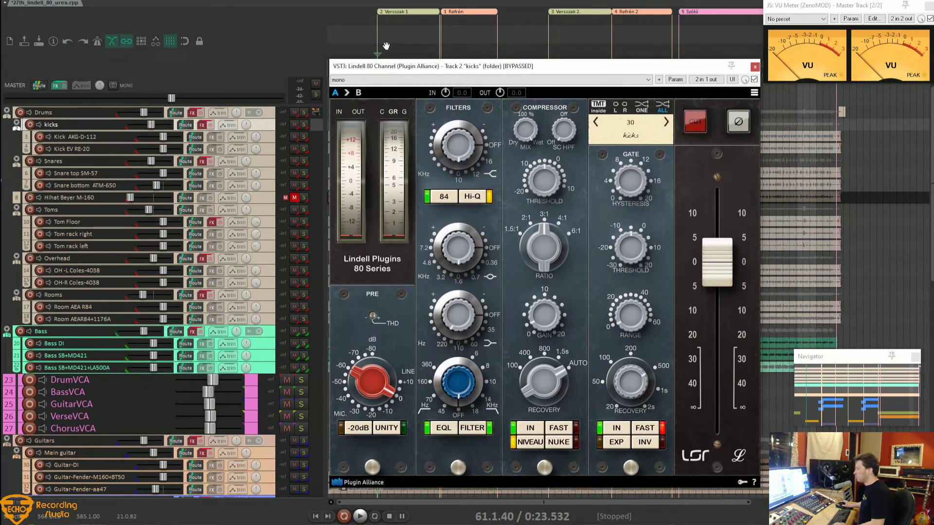
left_click(385, 45)
left_click(375, 46)
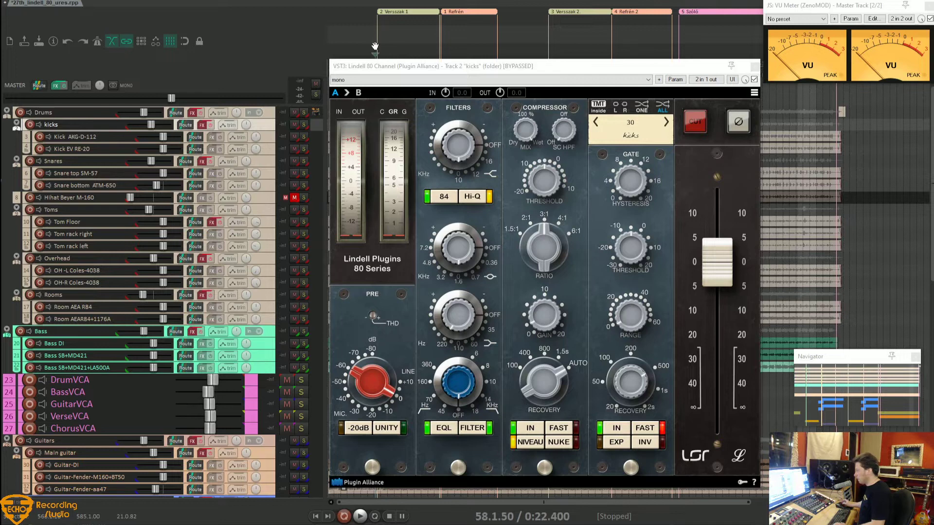
key("Home")
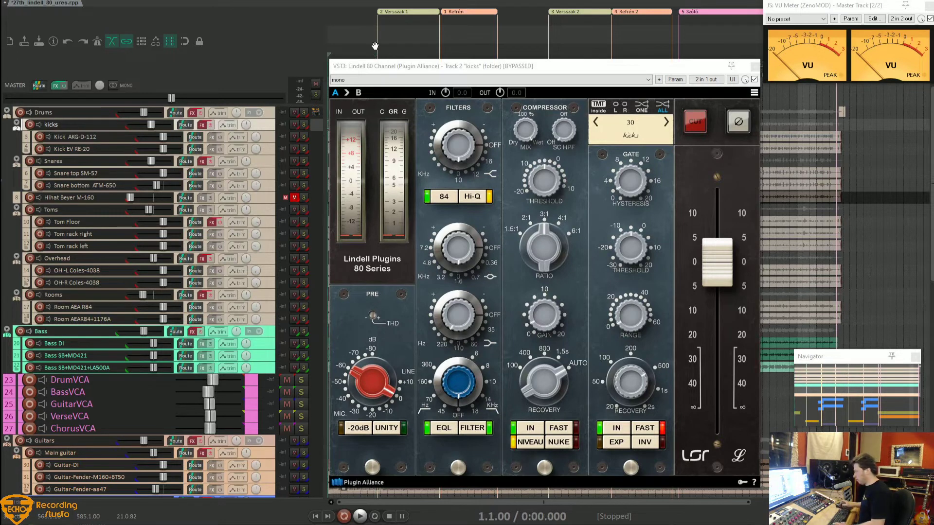
key("space")
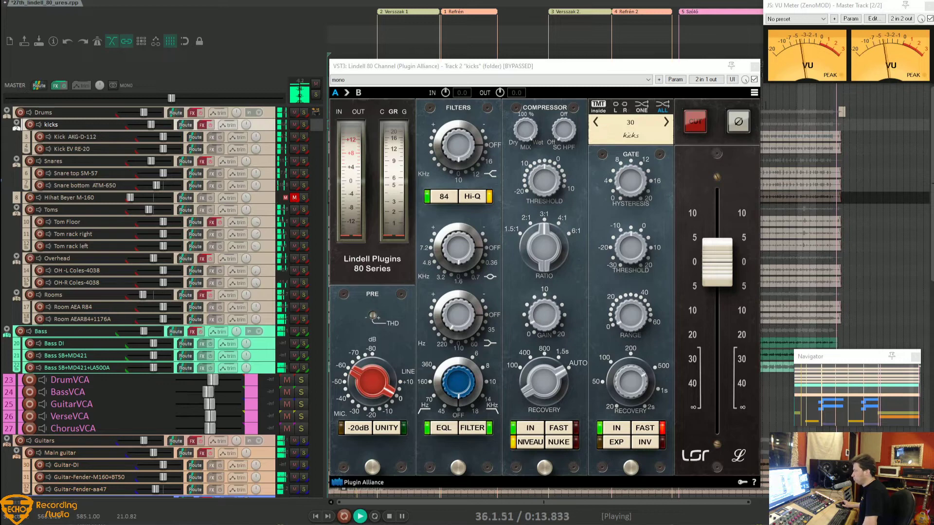
Step: Close the kicks plugin window and bring the guitar and vocal tracks into view during playback
left_click(754, 66)
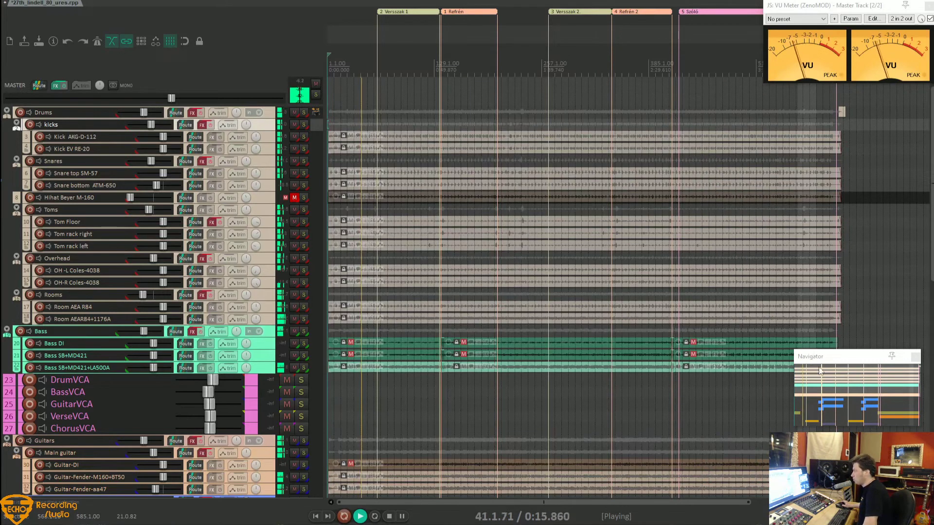
left_click_drag(820, 371, 833, 405)
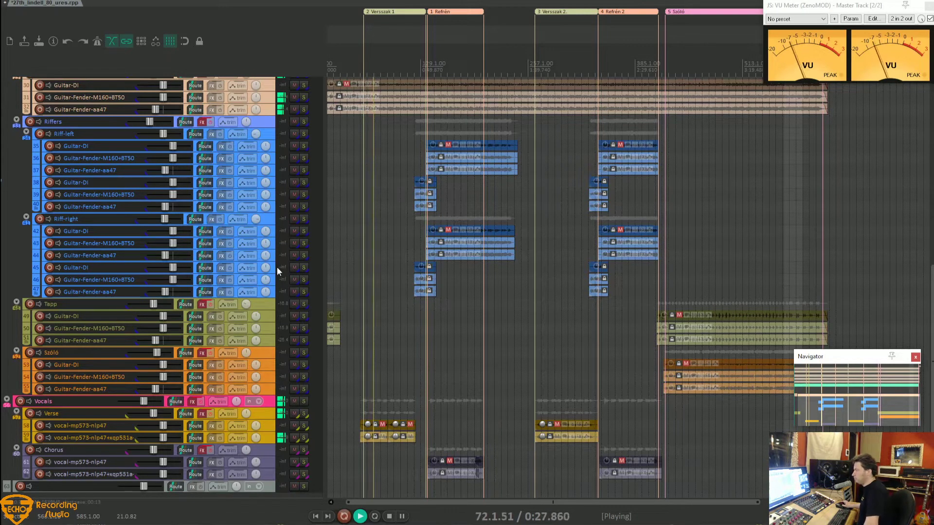
Step: Remove the unnamed empty track below the Chorus vocal tracks
scroll(277, 268, "down", 1)
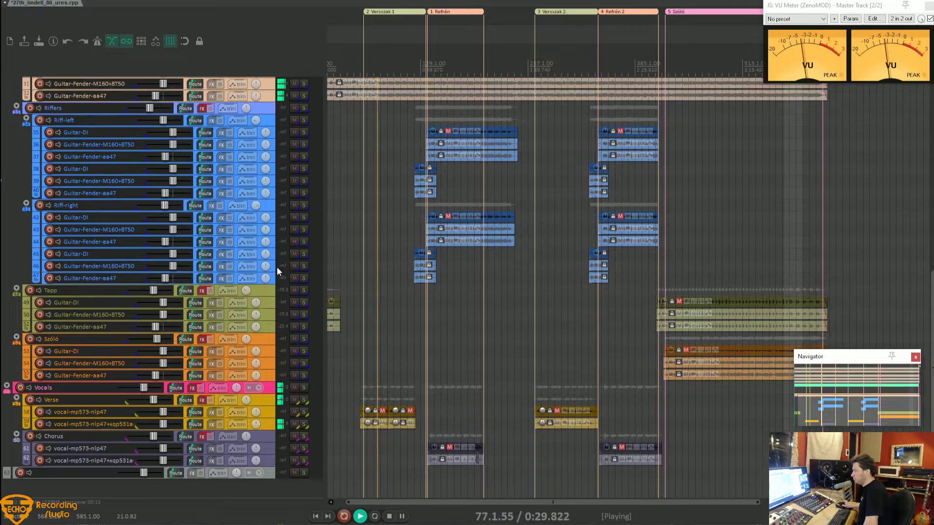
scroll(445, 304, "down", 2)
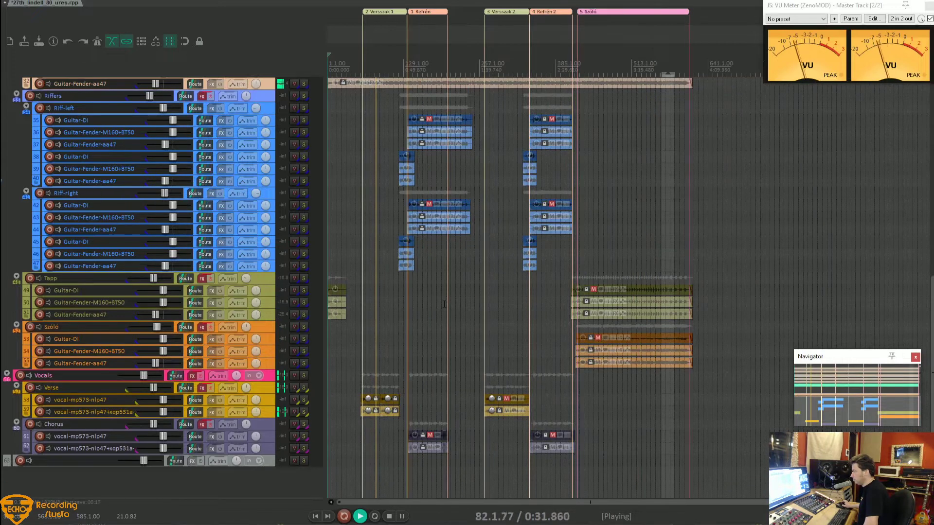
left_click(268, 460)
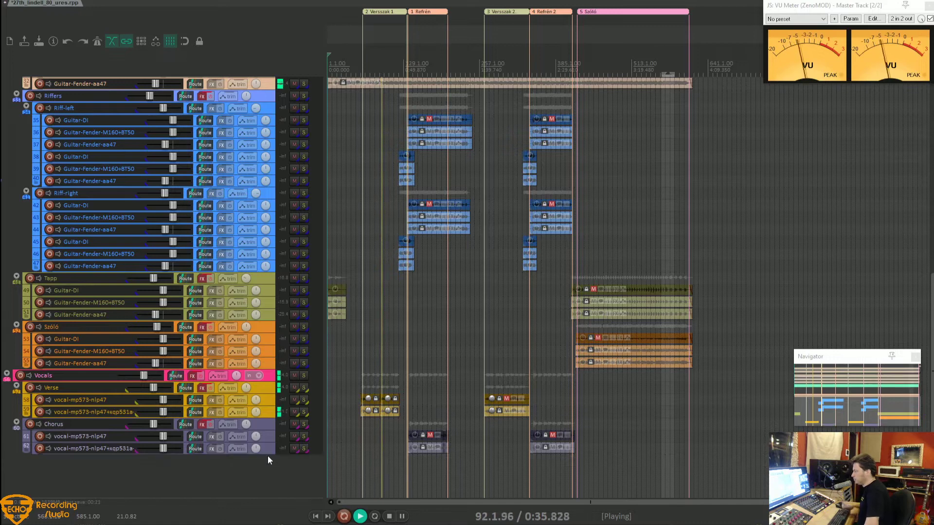
scroll(297, 423, "up", 2)
scroll(270, 422, "up", 1)
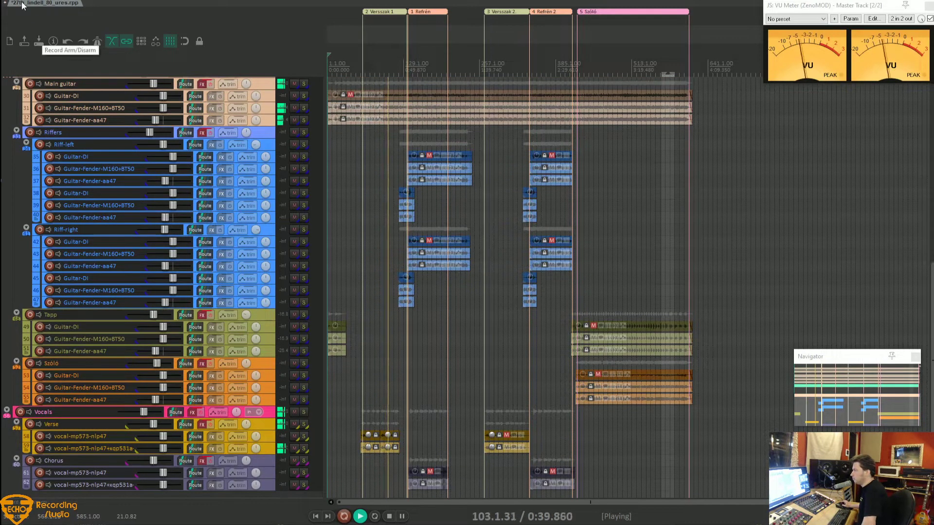
Step: Save the project under the new name 27th_lindell_80_kev_dob_1 in the lindell_80 folder
key("alt+f")
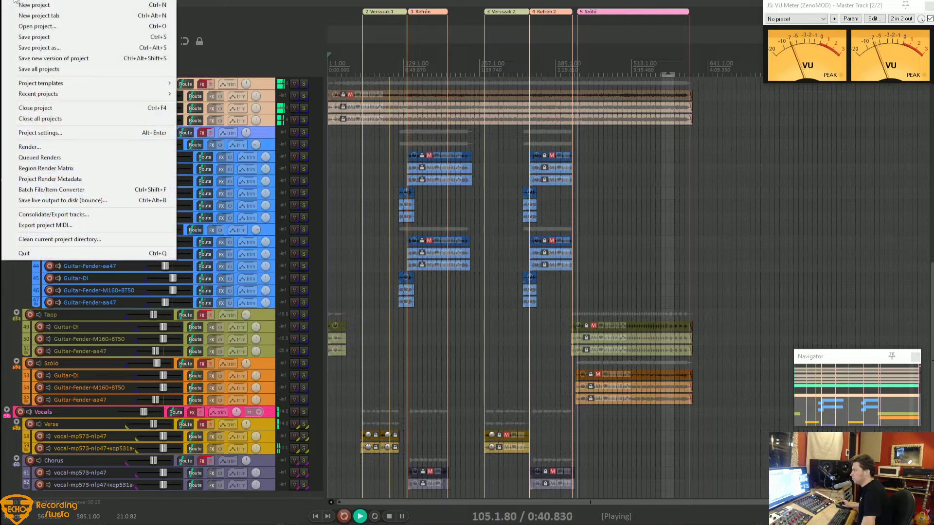
left_click(36, 39)
left_click(132, 412)
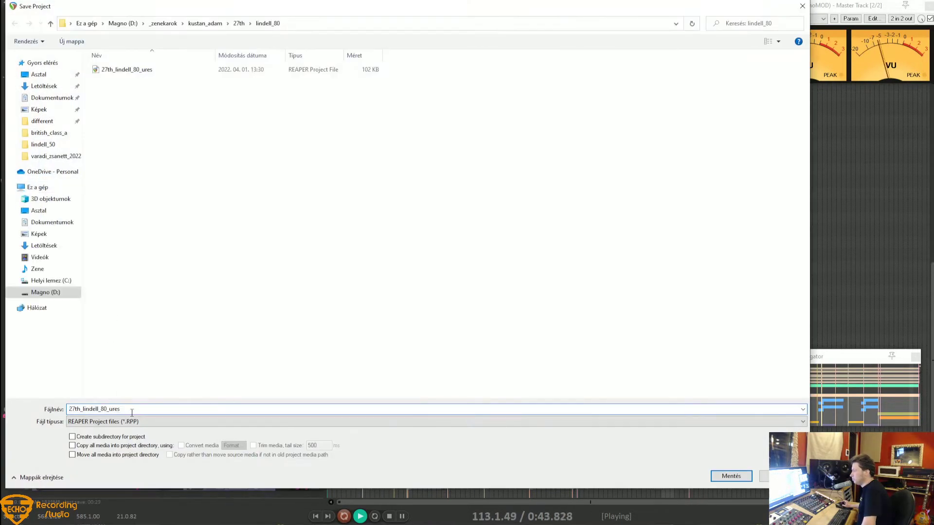
key("BackSpace")
key("BackSpace")
key("BackSpace")
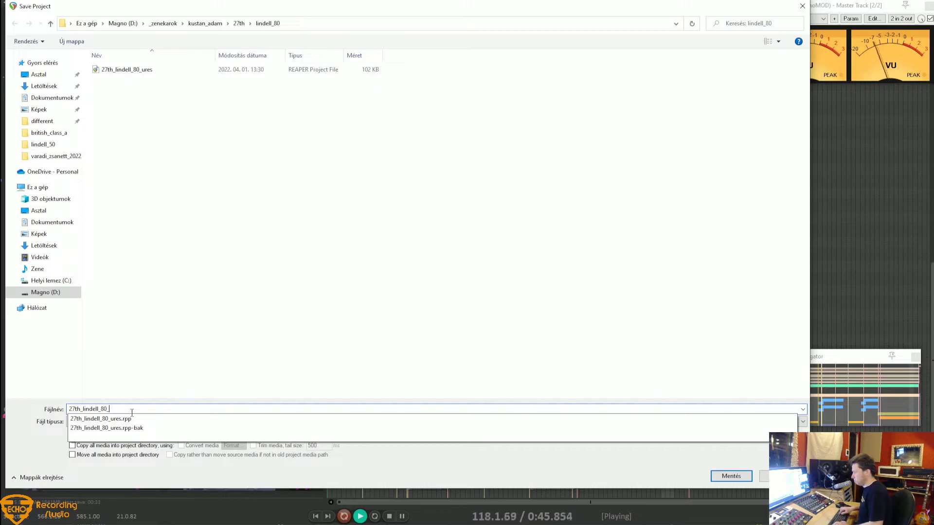
type("kev_dob_1")
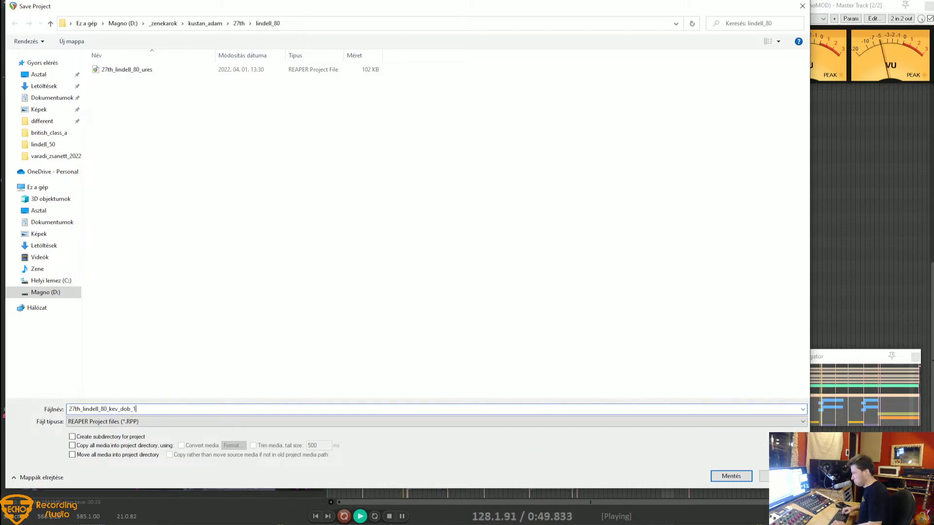
key("Return")
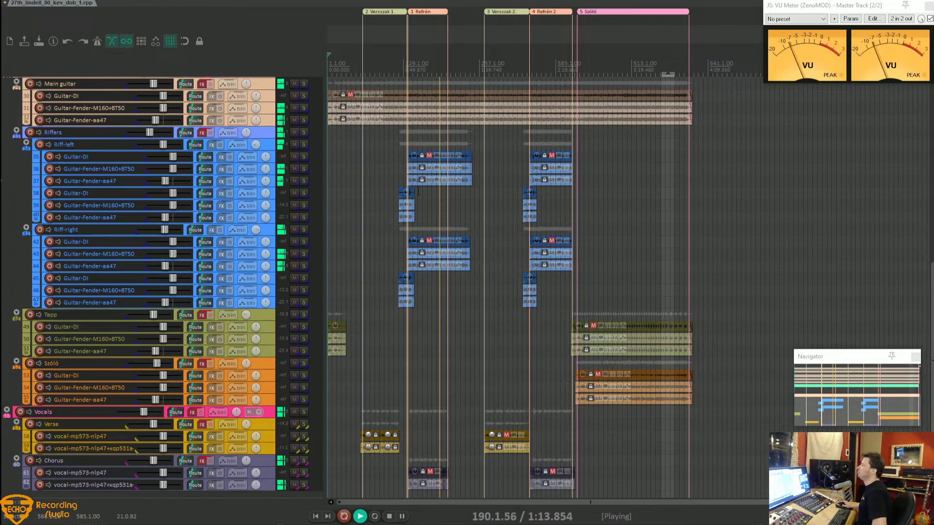
Step: Audition the song around Versszak 2, at the end of Refrén 2 and near the end of the Szóló section
left_click(488, 98)
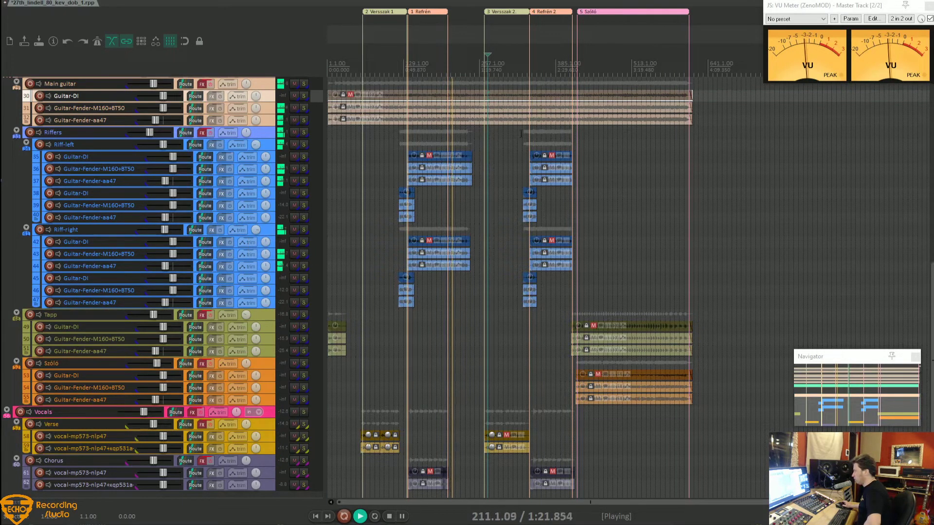
left_click(573, 129)
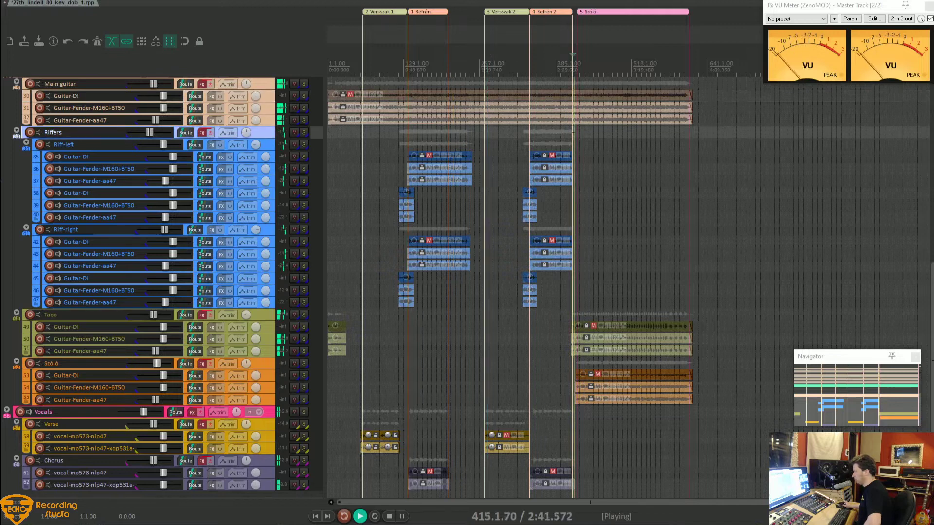
scroll(236, 185, "down", 2)
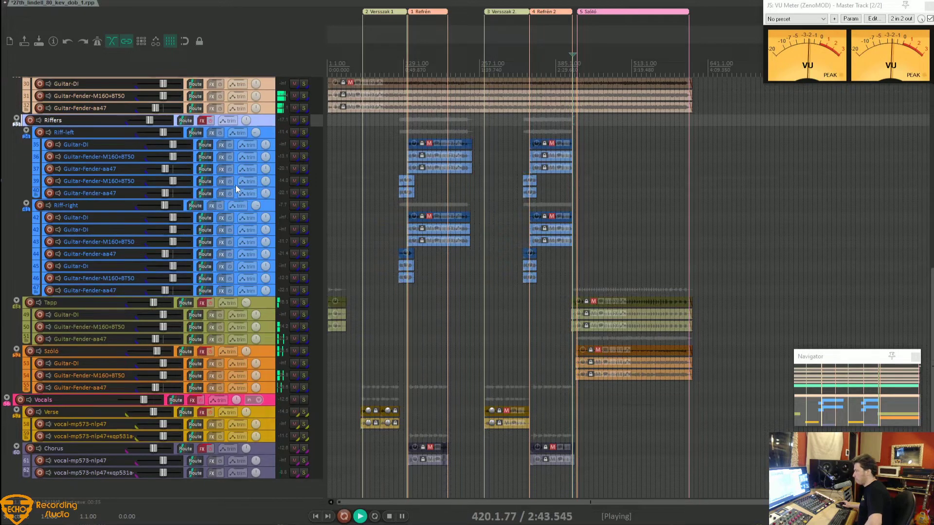
scroll(589, 325, "up", 6)
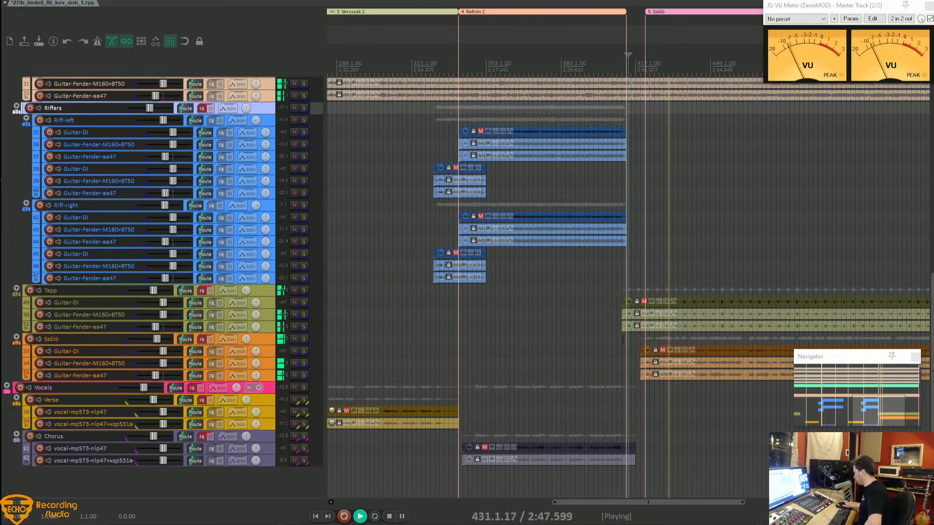
scroll(623, 339, "down", 2)
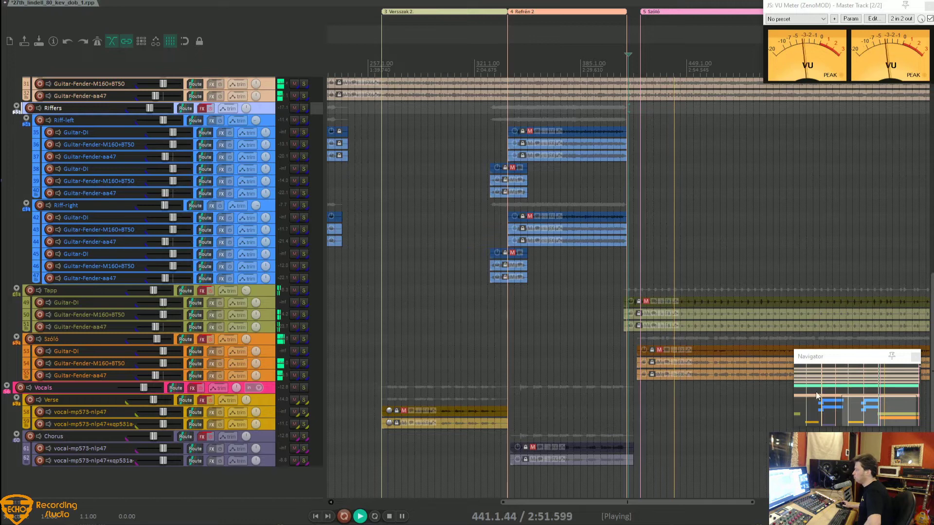
left_click_drag(728, 502, 800, 502)
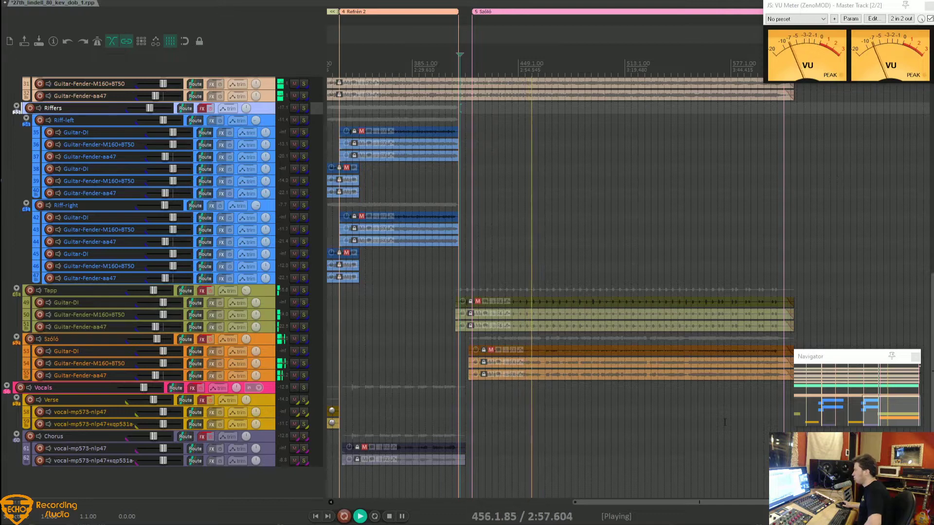
left_click(724, 422)
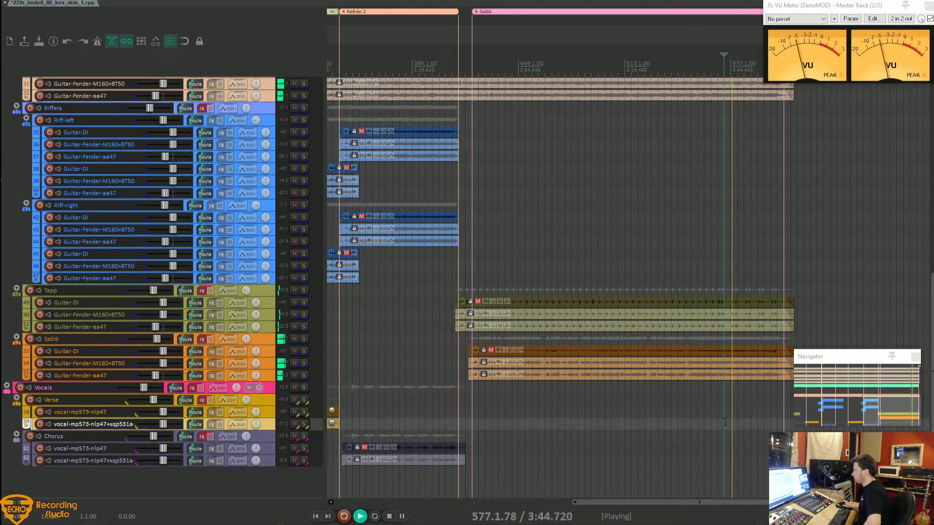
Step: Stop playback and mute the BassVCA, GuitarVCA, VerseVCA and ChorusVCA groups
scroll(184, 268, "up", 10)
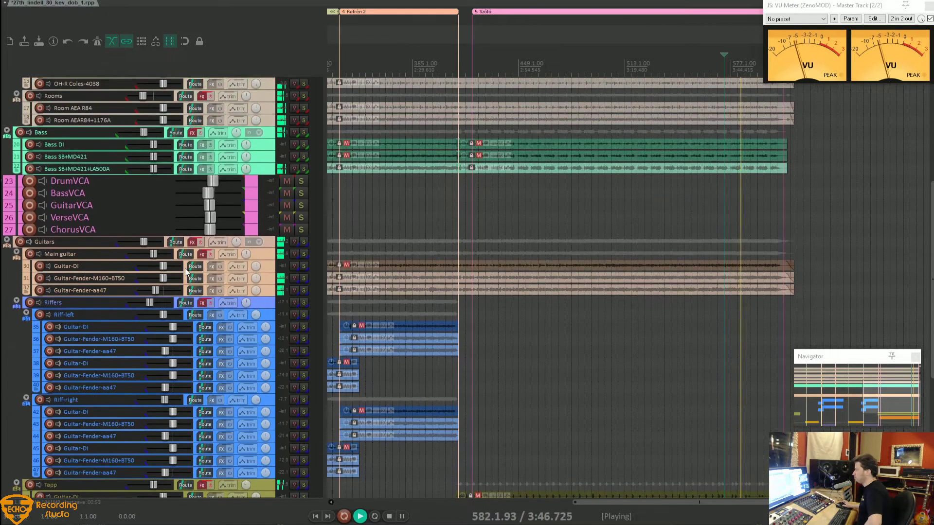
scroll(185, 270, "up", 2)
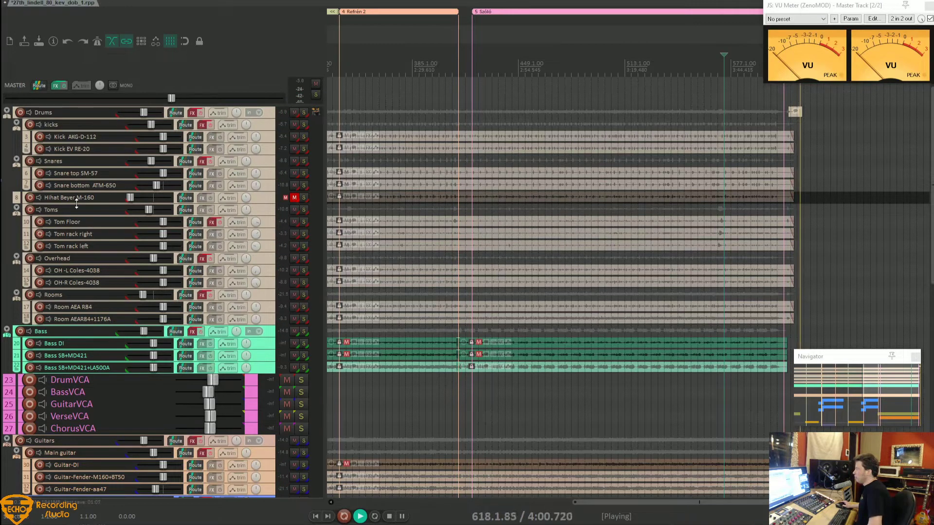
key("space")
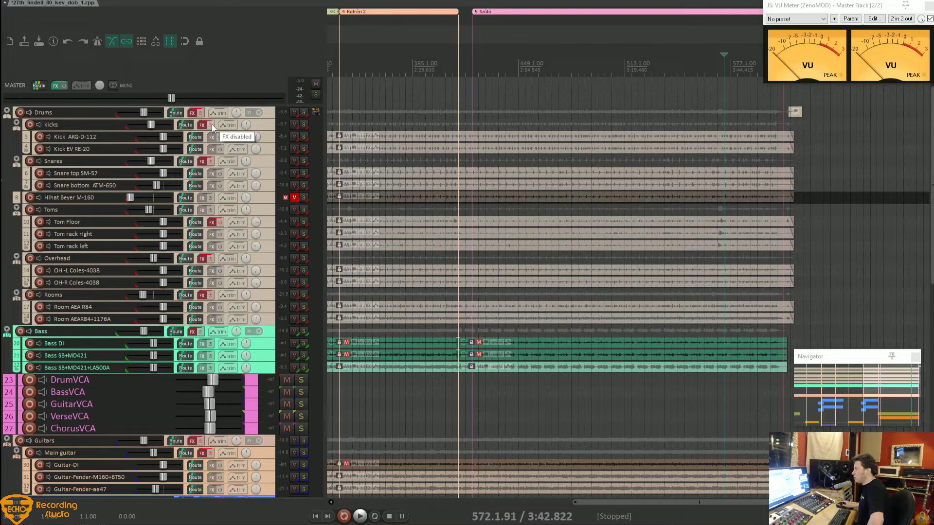
left_click(287, 392)
left_click(286, 404)
left_click(287, 416)
left_click(287, 428)
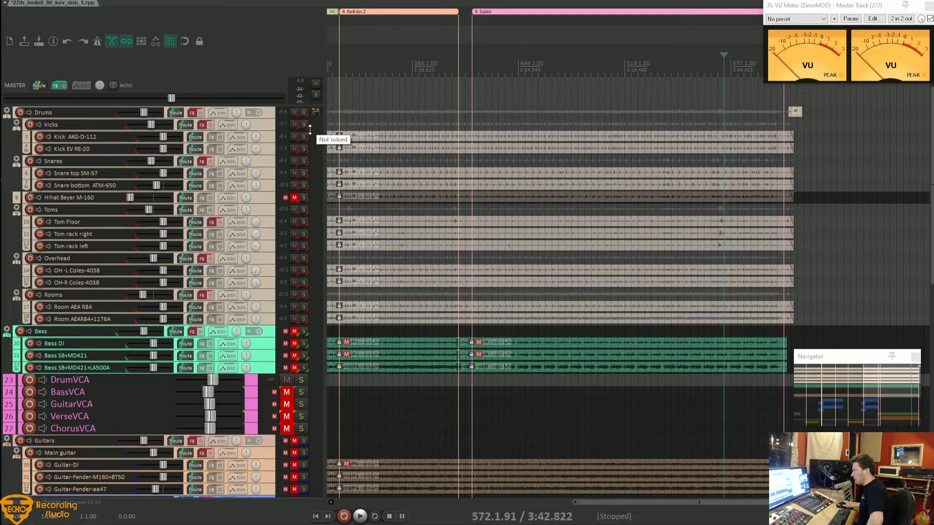
Step: Play the drums from just after the start of the Refrén 2 section
left_click(346, 124)
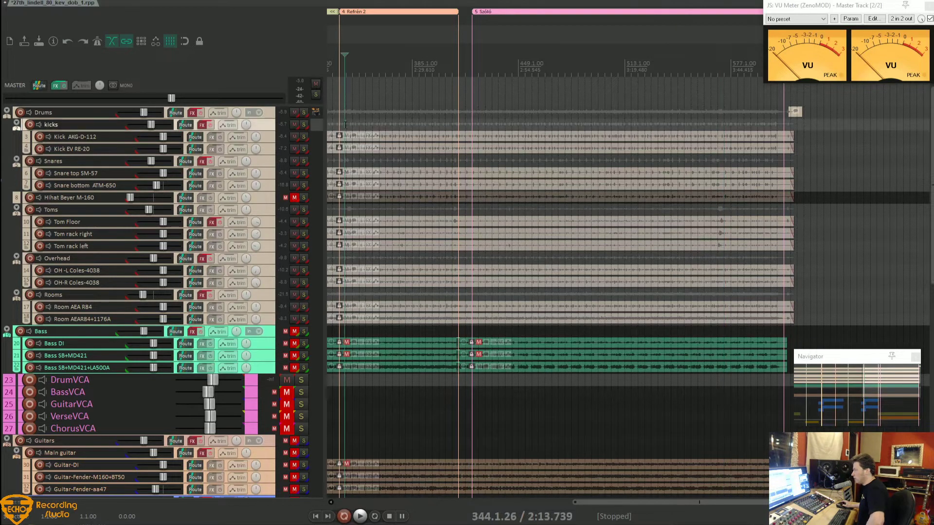
key("space")
scroll(345, 124, "down", 1)
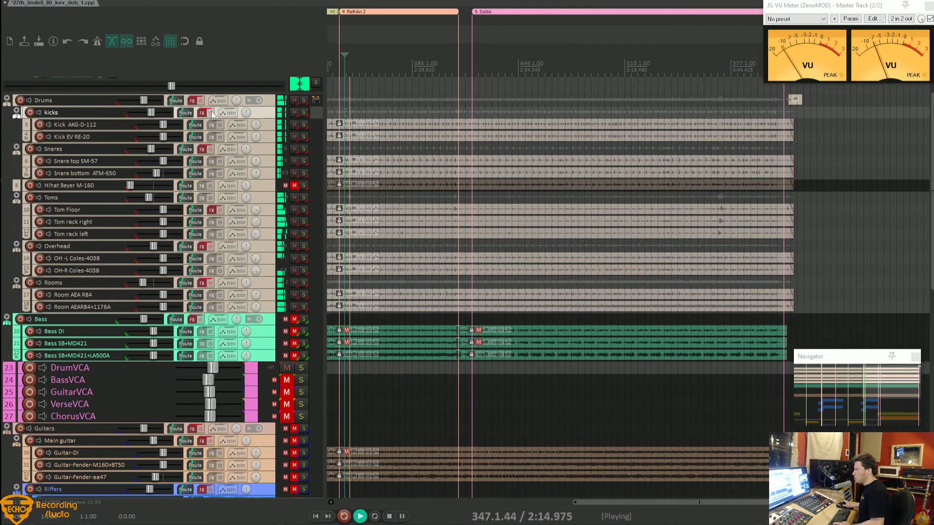
Step: Enable the effects on the kicks folder track, open its Lindell 80 Channel plugin and look over the plugin's settings
left_click(210, 112)
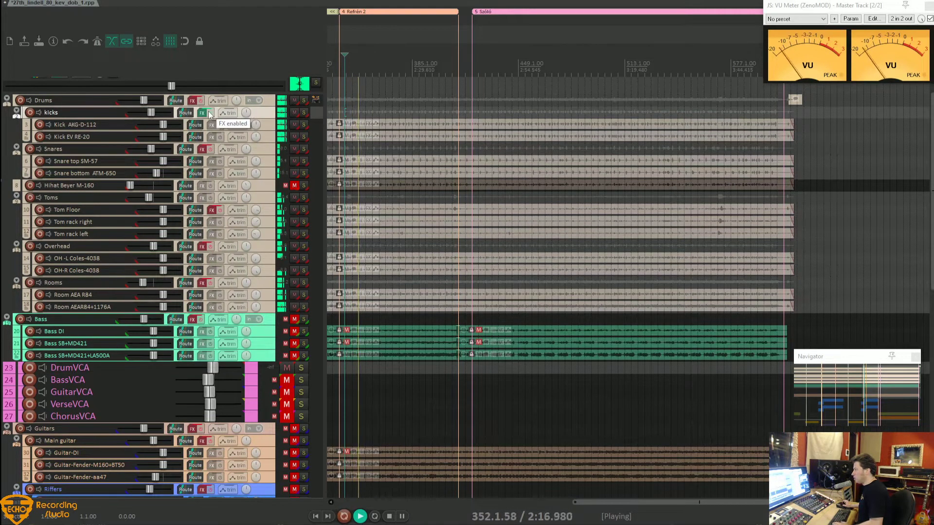
right_click(210, 113)
left_click(217, 126)
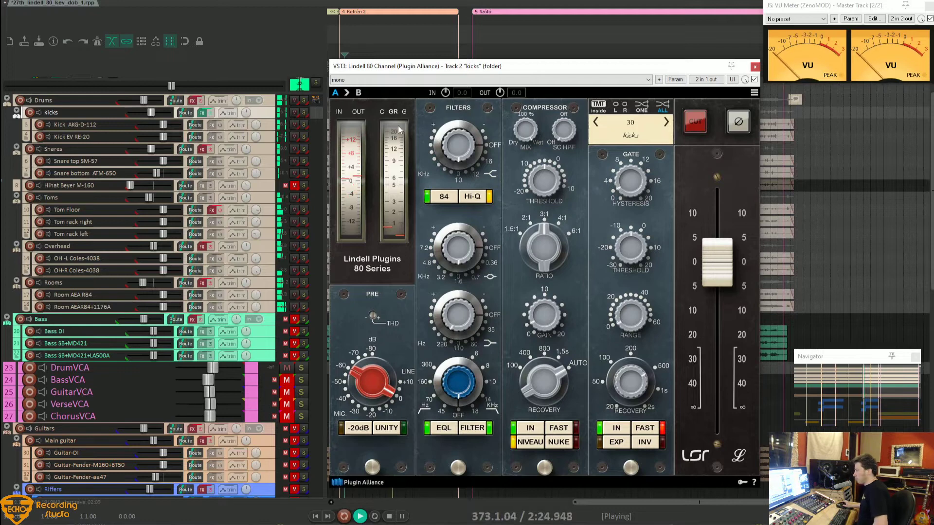
left_click(754, 94)
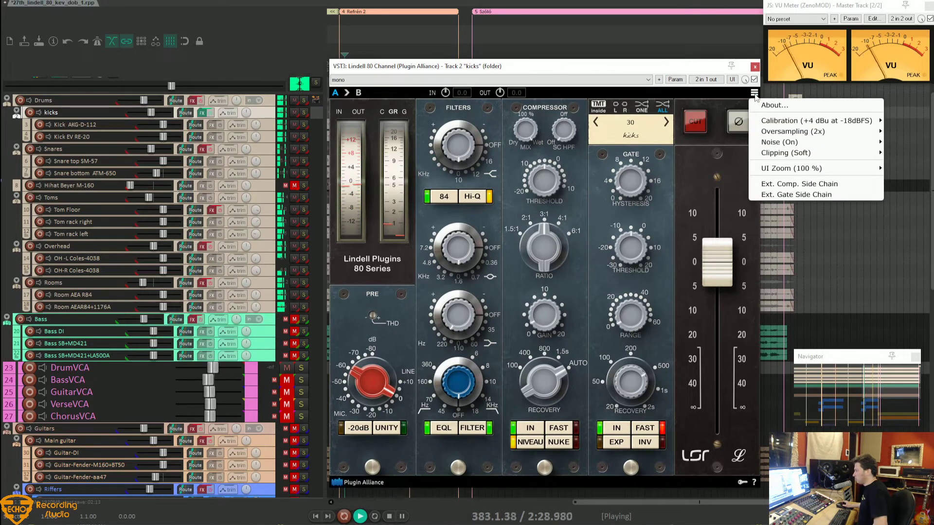
left_click(754, 94)
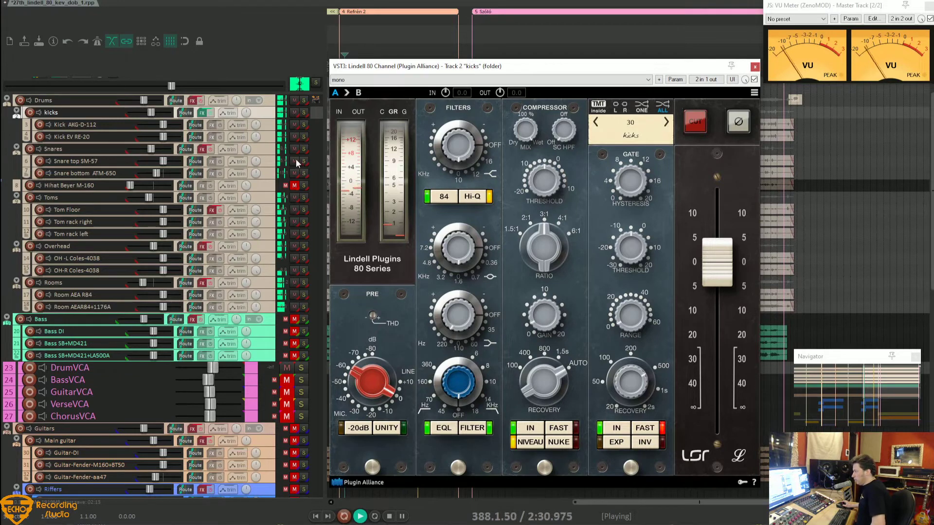
Step: Solo the kicks track, switch its plugin's EQ out of 84 mode and try the high-pass filter
left_click(304, 112)
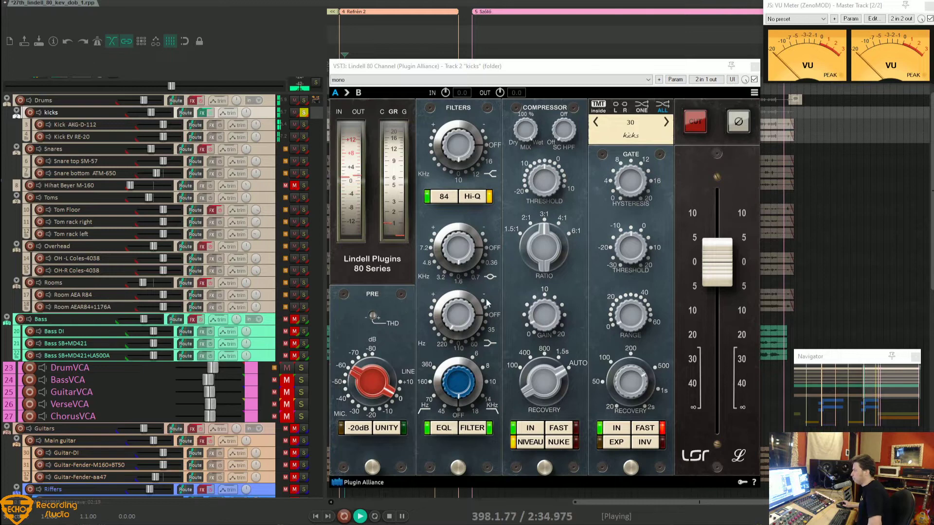
left_click(443, 197)
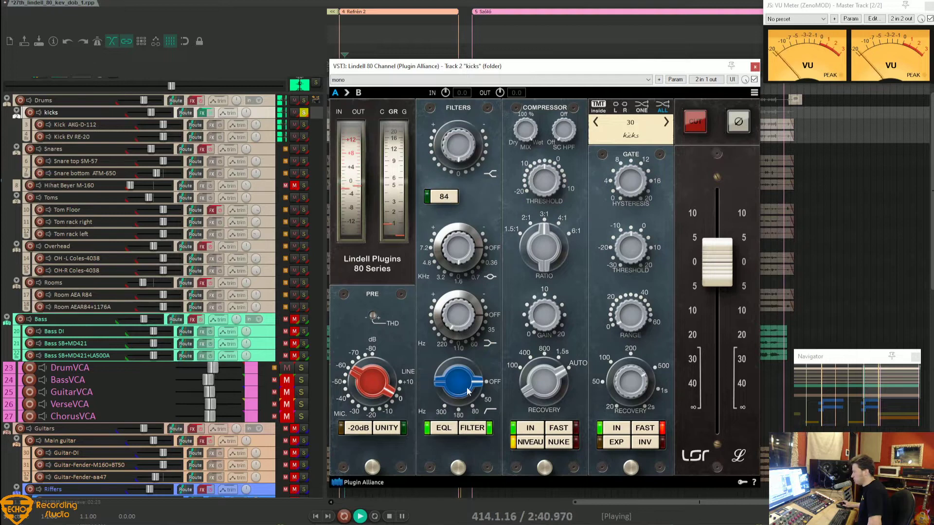
mouse_move(453, 381)
left_mouse_down()
mouse_move(451, 267)
mouse_move(455, 362)
mouse_move(444, 355)
mouse_move(440, 382)
left_mouse_up()
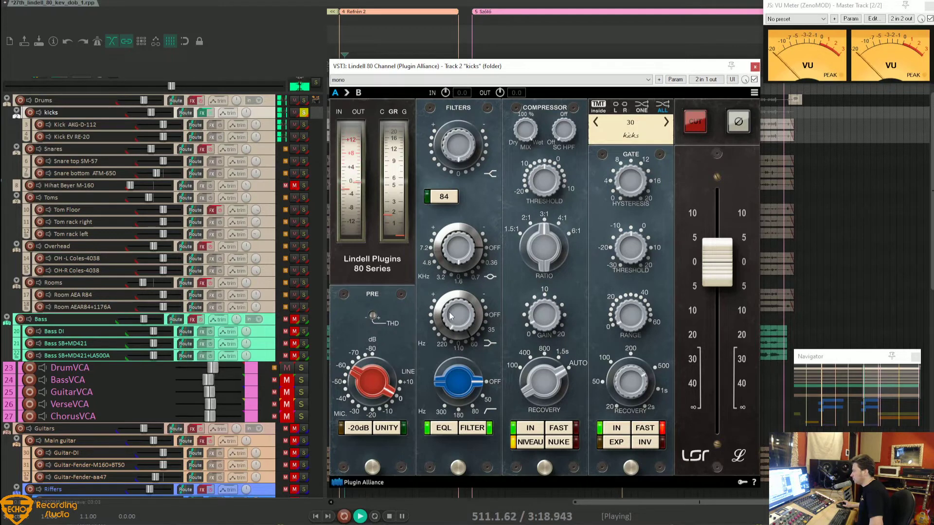
Step: Adjust the low and mid EQ bands of the kicks channel during playback
mouse_move(448, 315)
left_click_drag(452, 294, 465, 322)
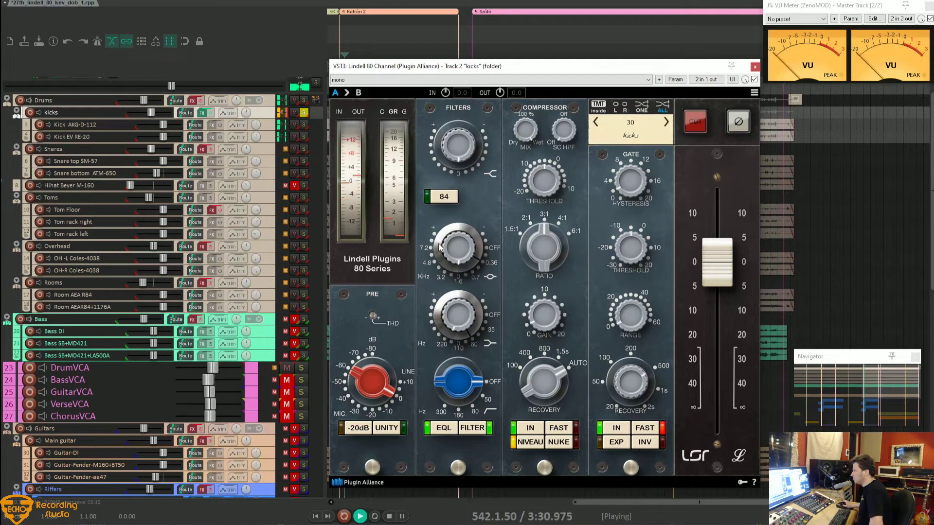
scroll(456, 252, "down", 2)
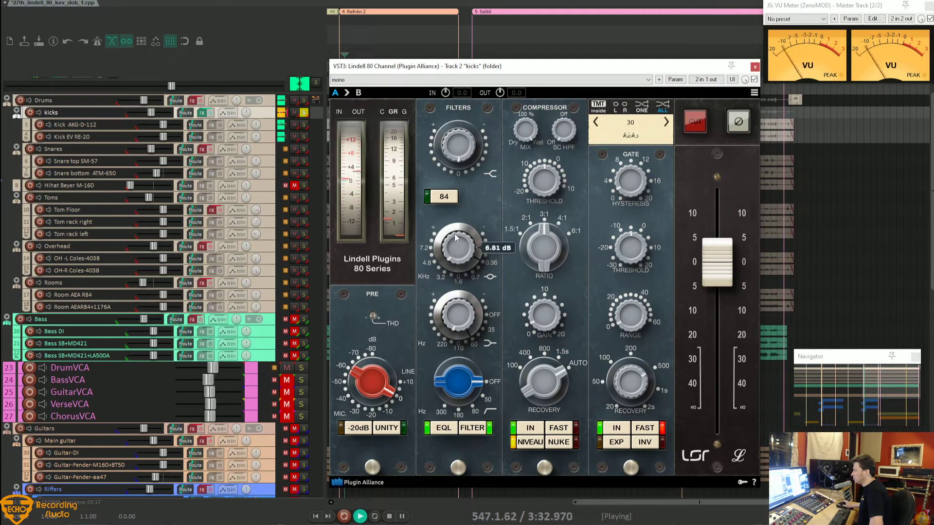
mouse_move(455, 252)
left_mouse_down()
mouse_move(459, 236)
mouse_move(457, 265)
left_mouse_up()
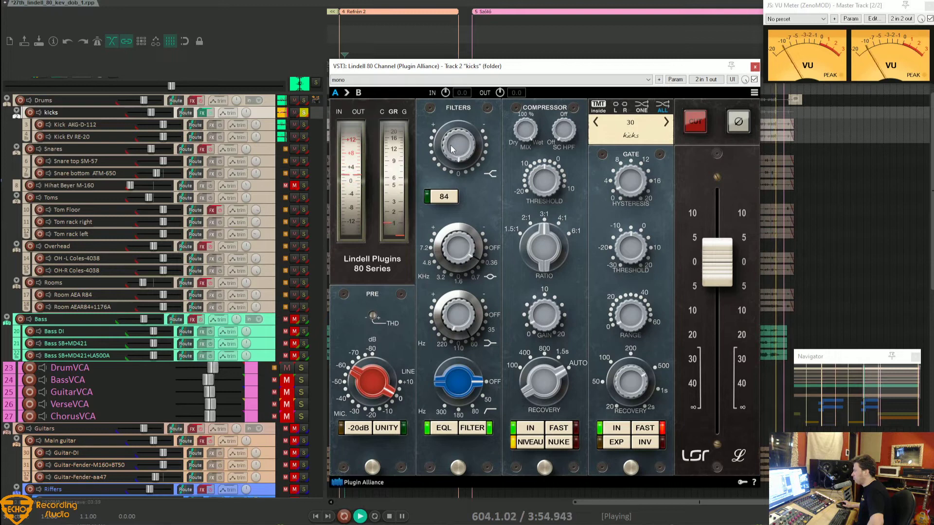
Step: Restart playback near the beginning of Refrén 2 and adjust the high-frequency EQ gain on the kicks channel
left_click(354, 44)
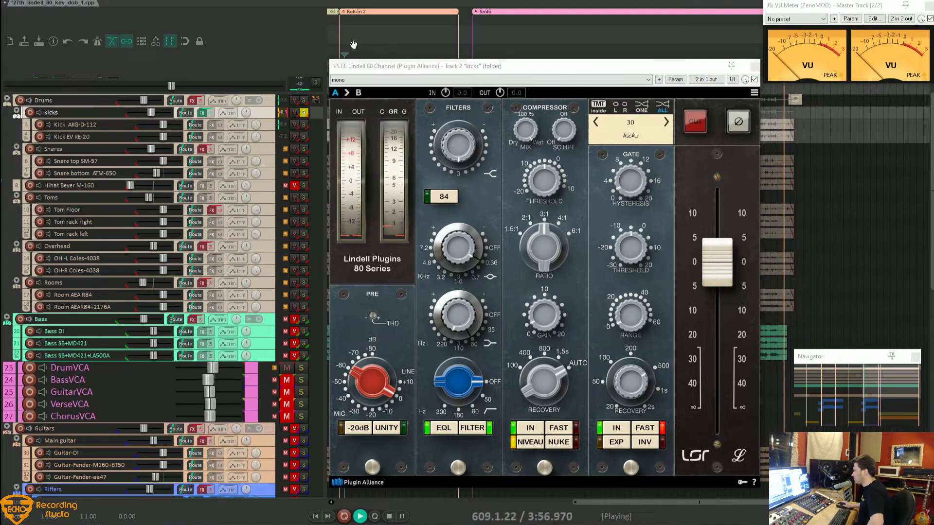
left_click(353, 45)
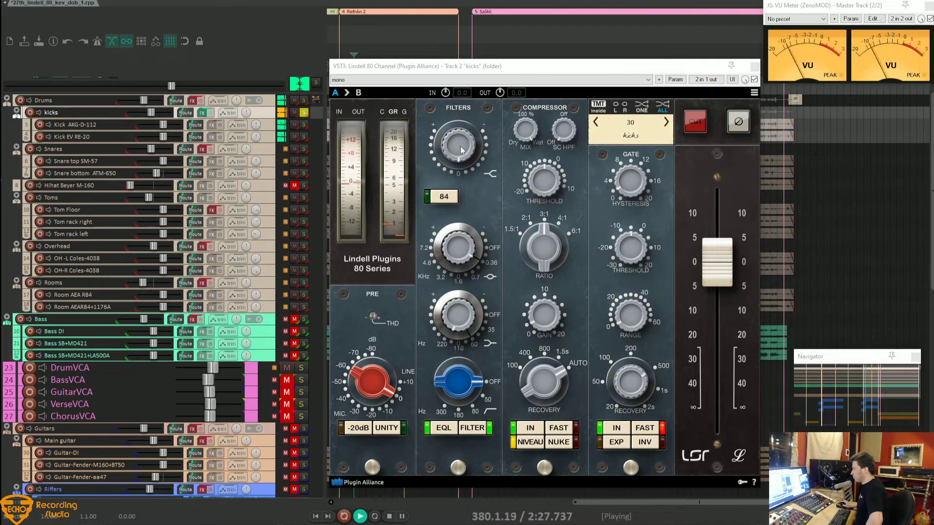
mouse_move(461, 150)
left_mouse_down()
mouse_move(460, 136)
mouse_move(459, 170)
mouse_move(462, 139)
left_mouse_up()
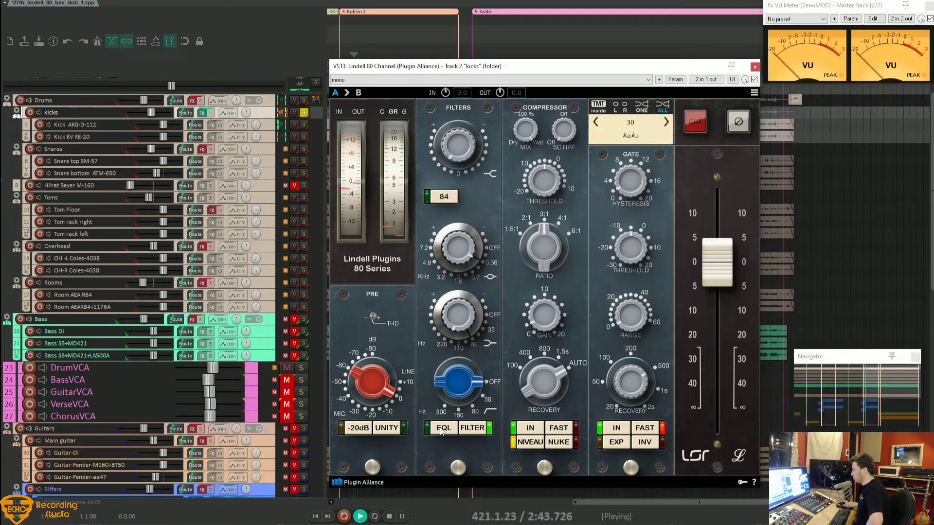
Step: Toggle the kicks channel's filter section, audition high-pass frequencies, and return the high-pass to OFF
left_click(476, 433)
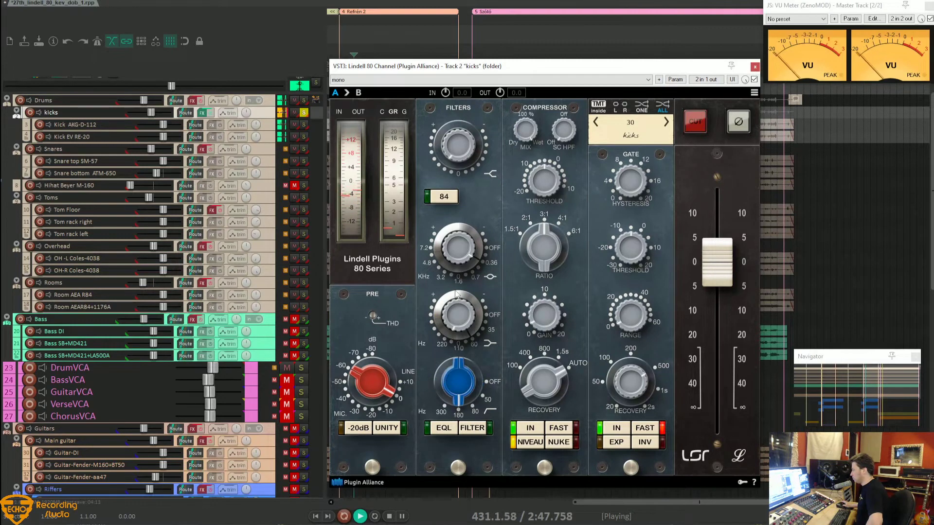
left_click(472, 426)
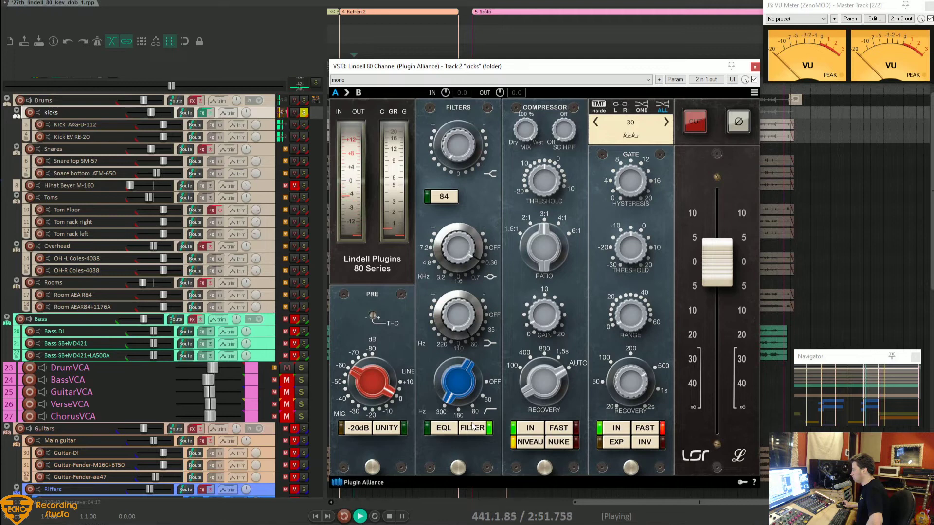
left_click_drag(458, 389, 453, 494)
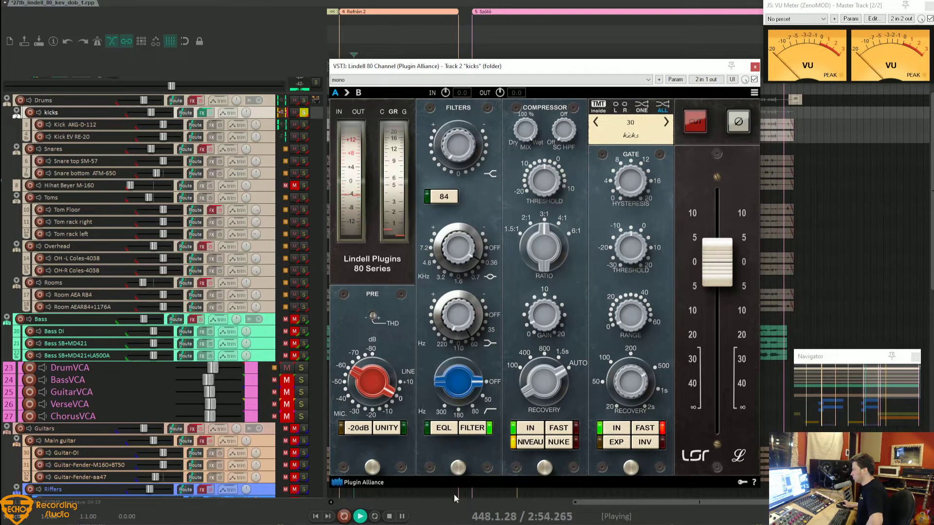
Step: Switch the EQ in, compare its normal and 84 modes while adjusting the high-band gain, and leave 84 mode on
left_click(448, 429)
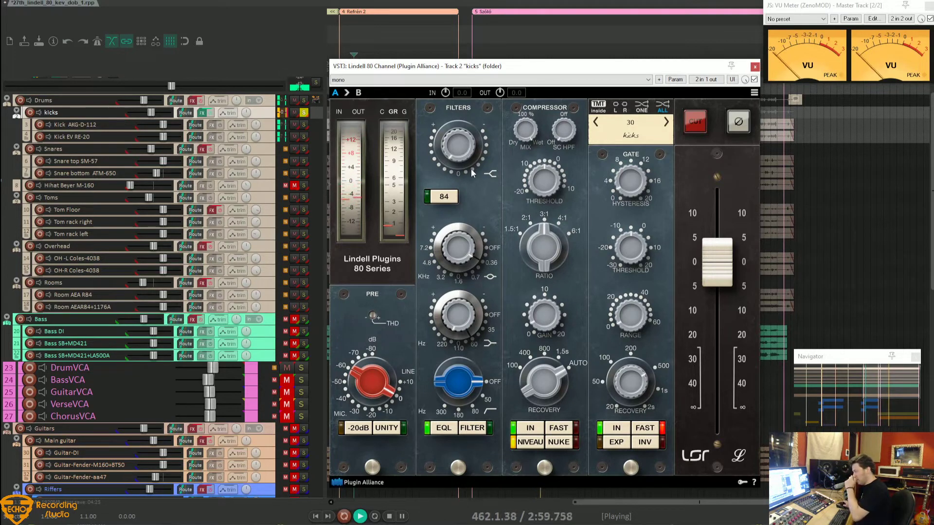
left_click(444, 197)
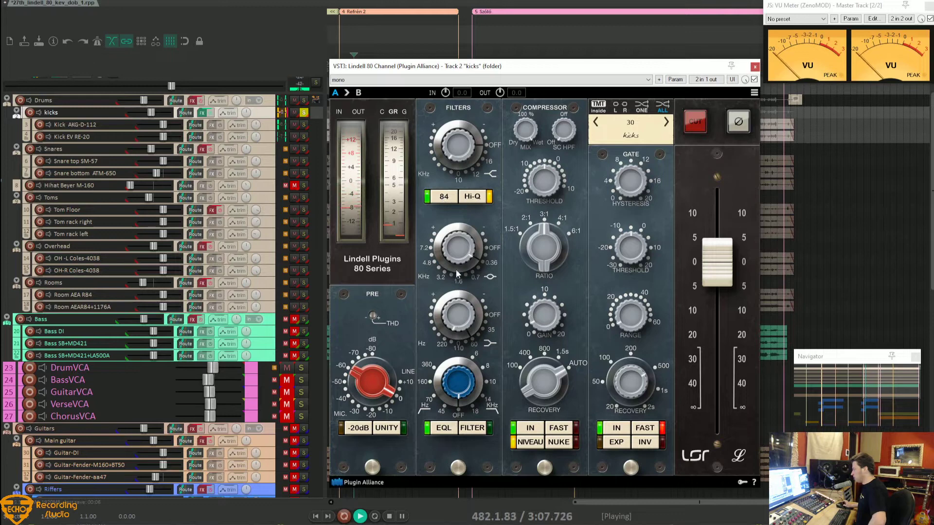
left_click(443, 197)
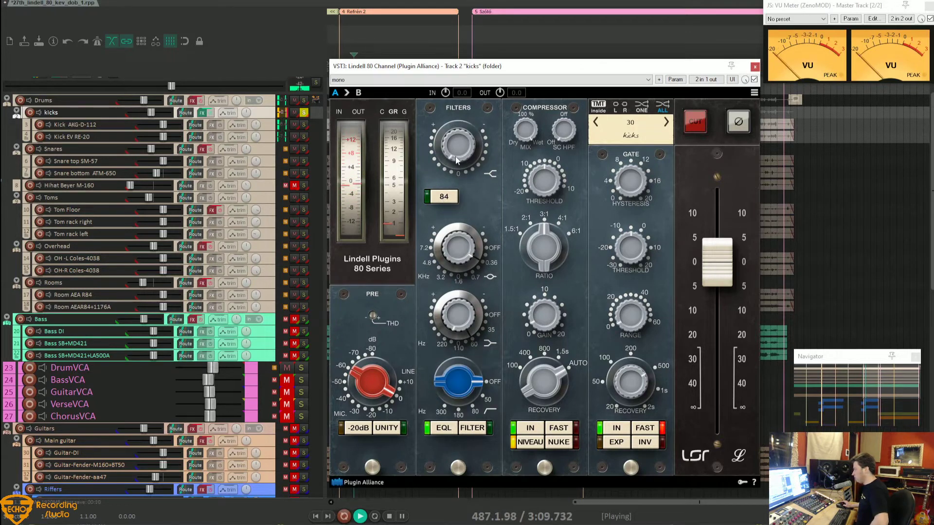
left_click_drag(457, 160, 457, 130)
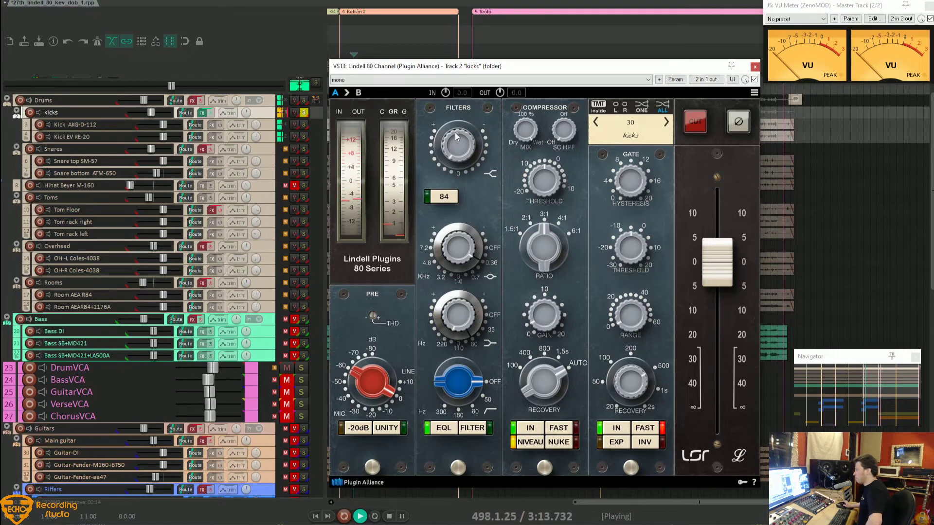
left_click(450, 196)
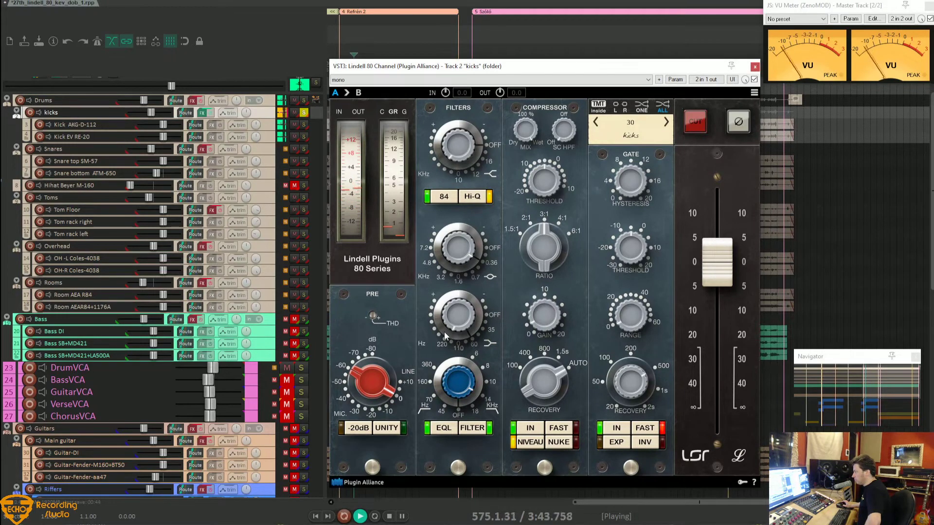
Step: Restart playback within Refrén 2 and fine-tune the high-band gain of the kicks EQ in 84 mode
mouse_move(451, 318)
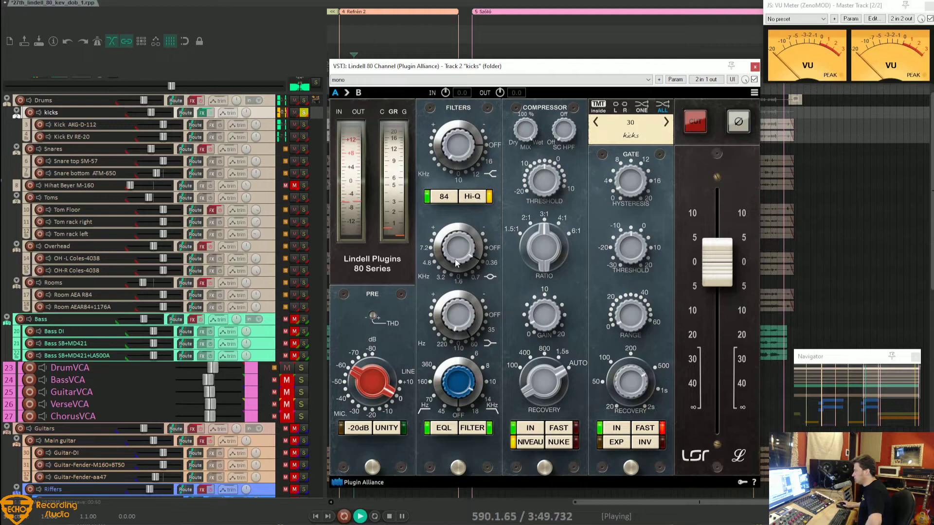
mouse_move(457, 263)
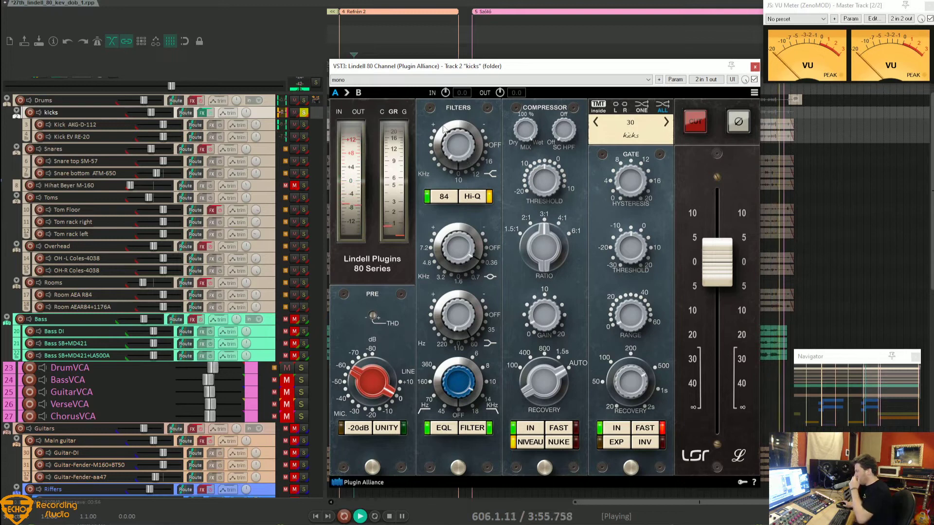
left_click(377, 41)
left_click(375, 41)
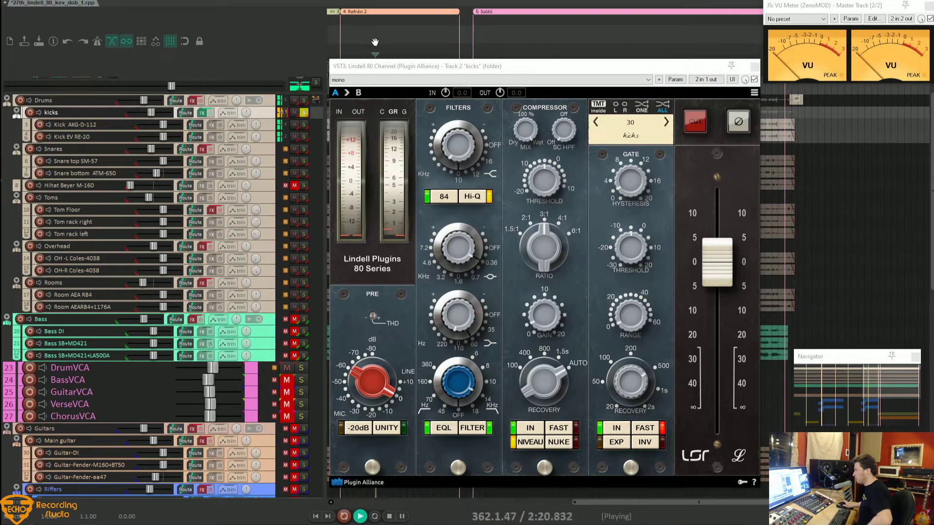
left_click(450, 161)
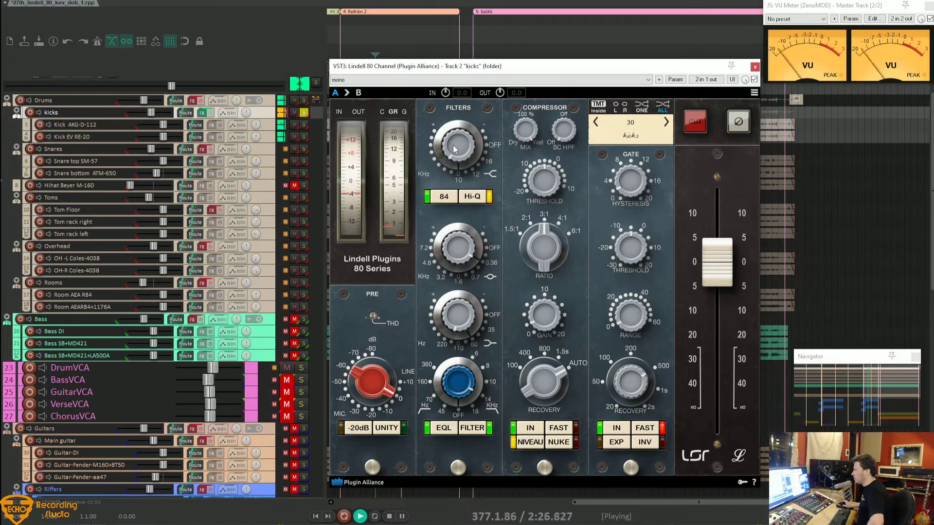
mouse_move(455, 149)
left_mouse_down()
mouse_move(455, 168)
mouse_move(459, 149)
left_mouse_up()
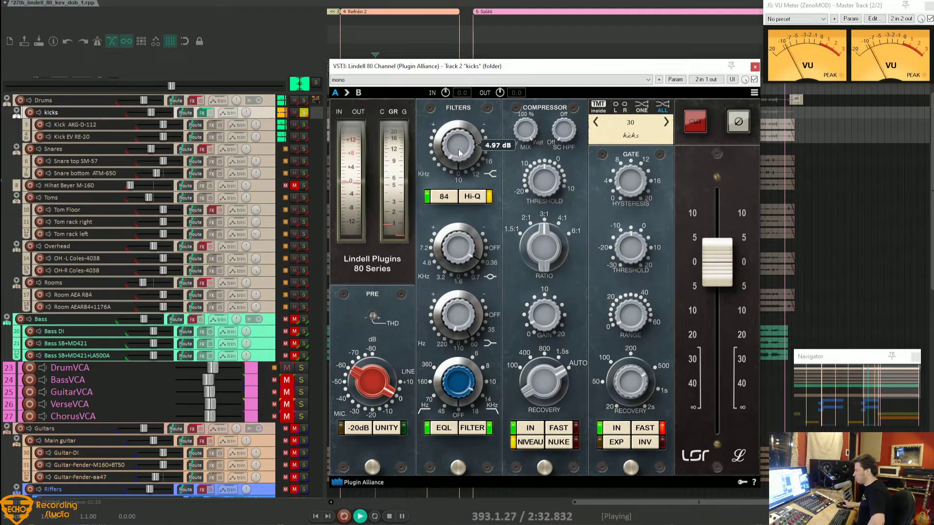
left_click_drag(461, 150, 462, 155)
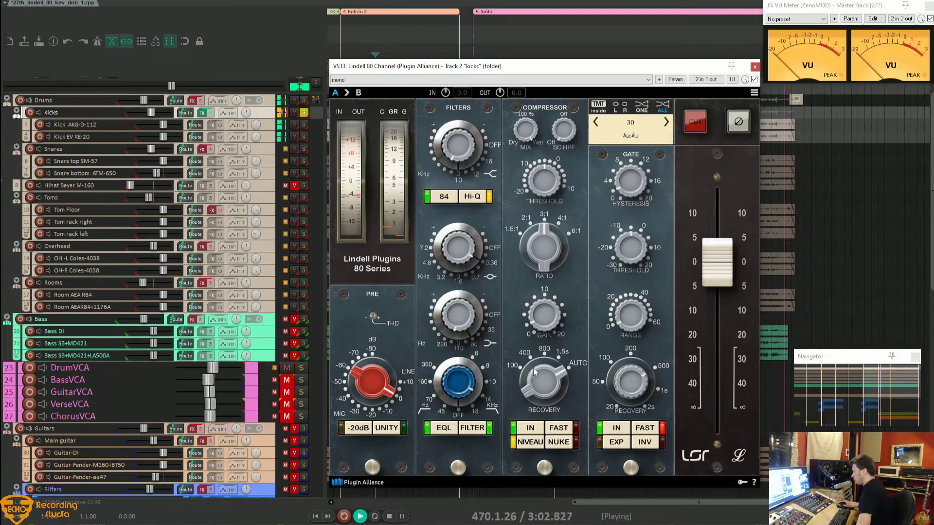
Step: Shorten the kicks compressor's recovery, set its ratio to 4:1 and adjust its threshold
left_click_drag(535, 372, 534, 411)
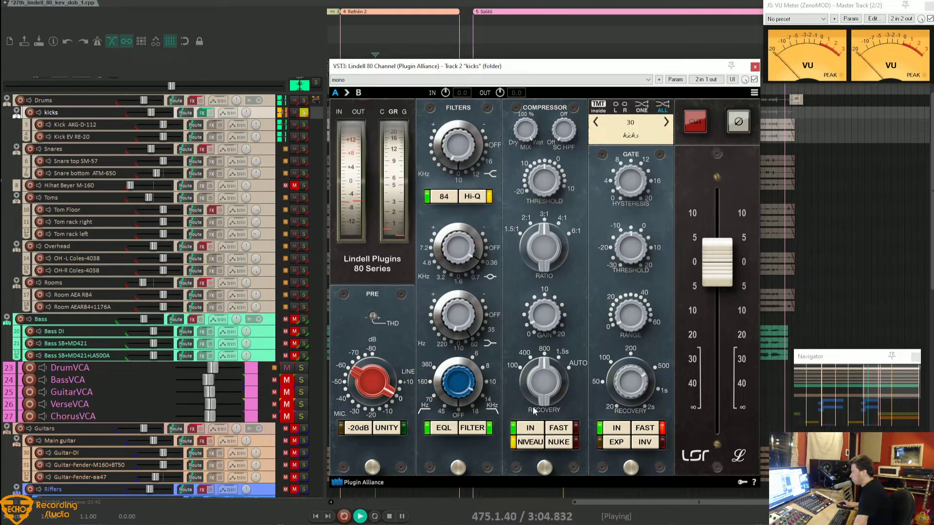
scroll(543, 411, "down", 2)
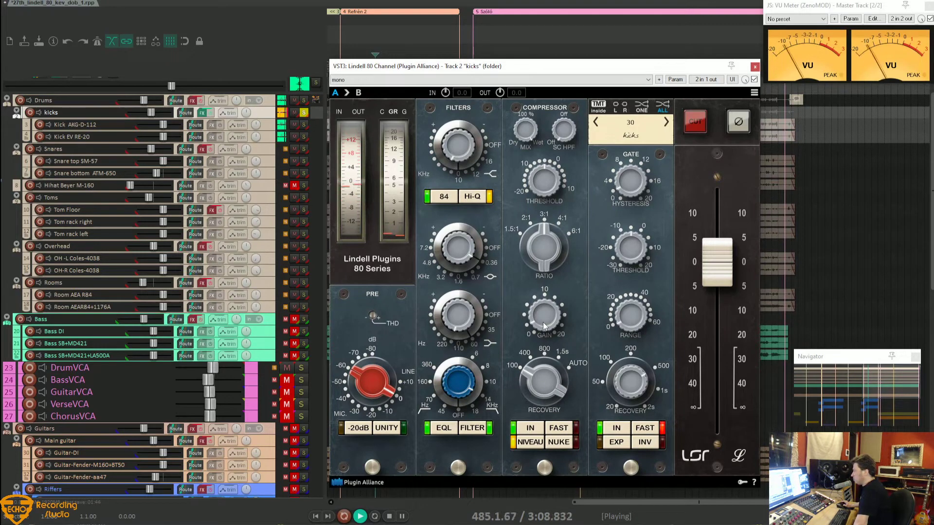
left_click_drag(541, 235, 544, 220)
left_click_drag(544, 182, 539, 227)
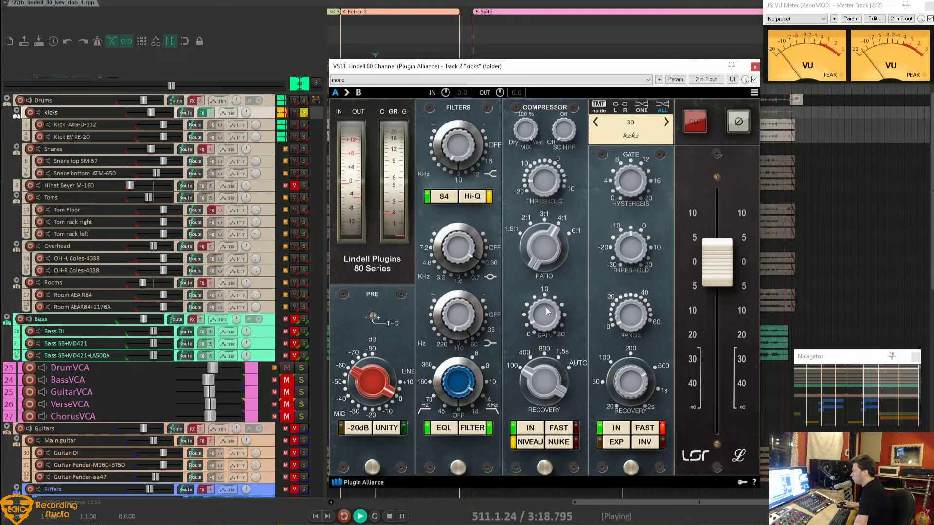
Step: Fine-tune the compressor's make-up gain and raise the kicks channel's output fader to 1.60 dB
mouse_move(545, 315)
left_click_drag(545, 314, 547, 309)
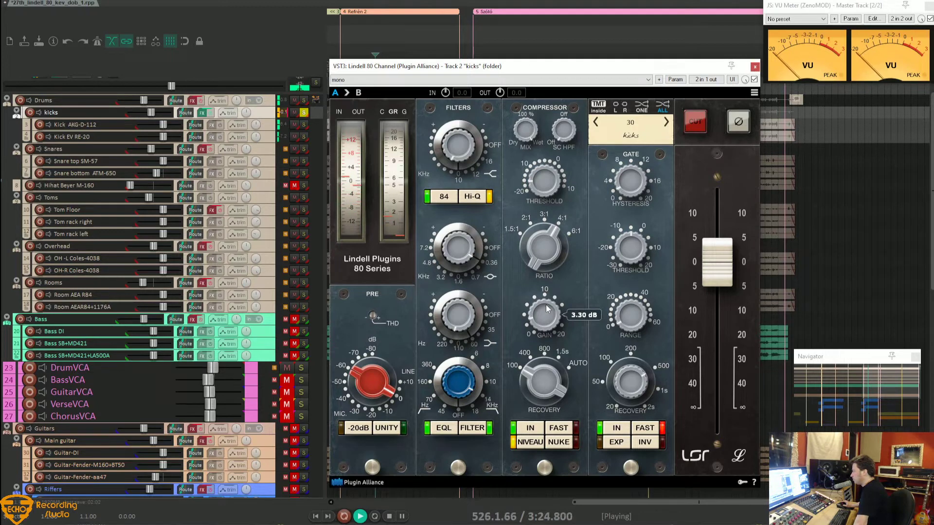
left_click_drag(547, 309, 545, 311)
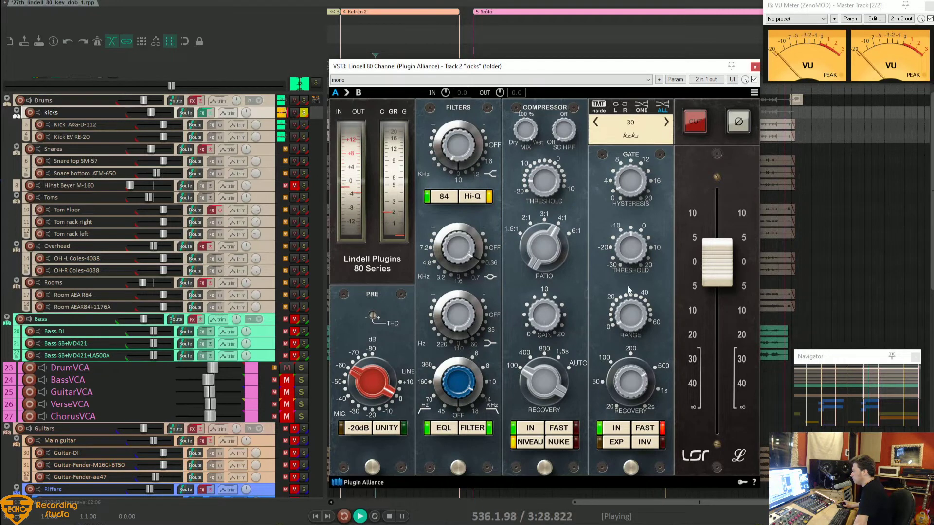
left_click_drag(537, 326, 536, 320)
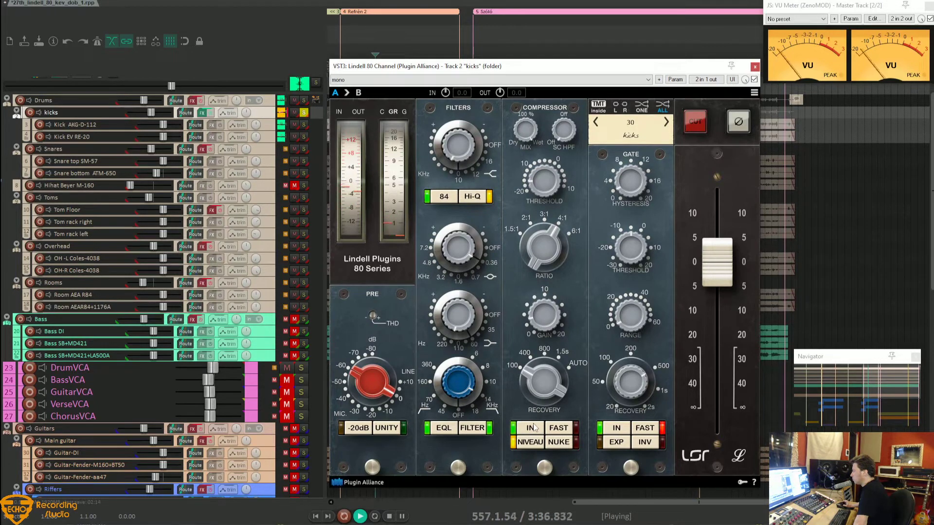
left_click_drag(729, 281, 730, 273)
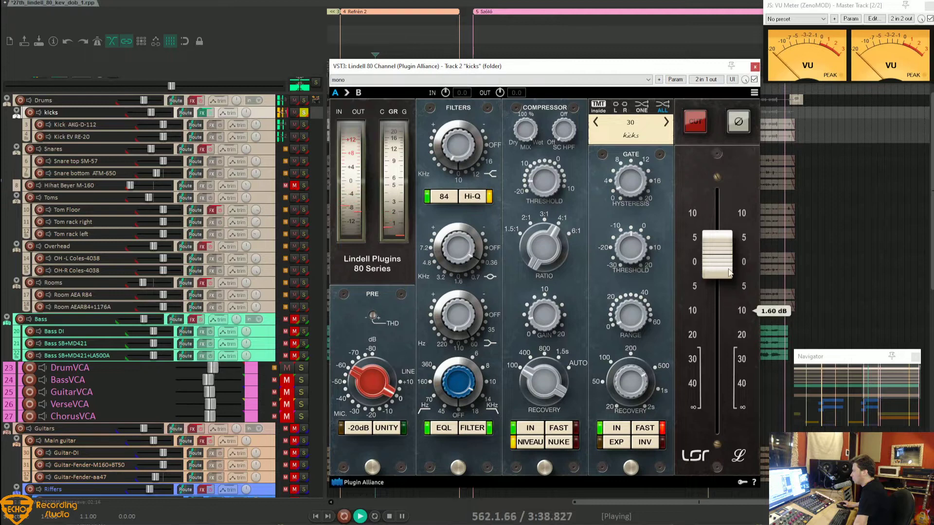
Step: Try the compressor's Fast mode and a 46 % mix, replay from the start of Refrén 2, and return the mix to 100 %
left_click(564, 428)
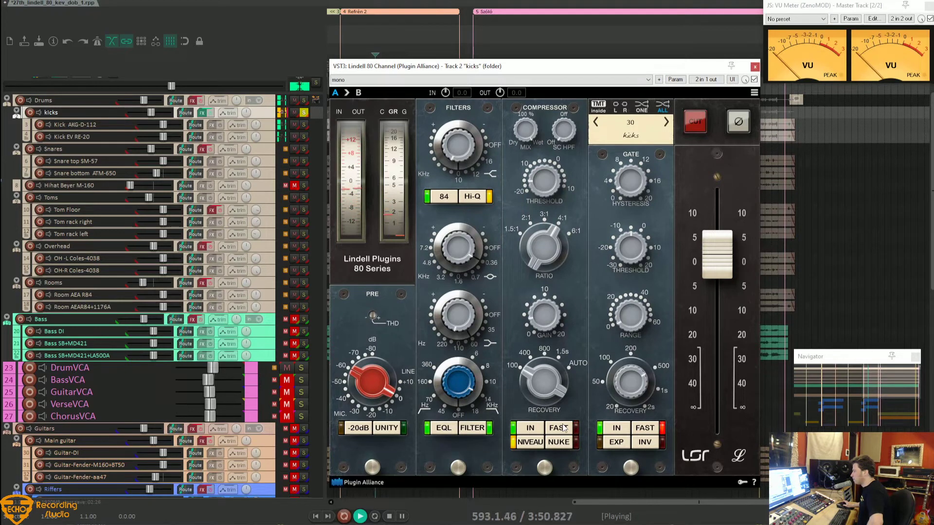
left_click(563, 427)
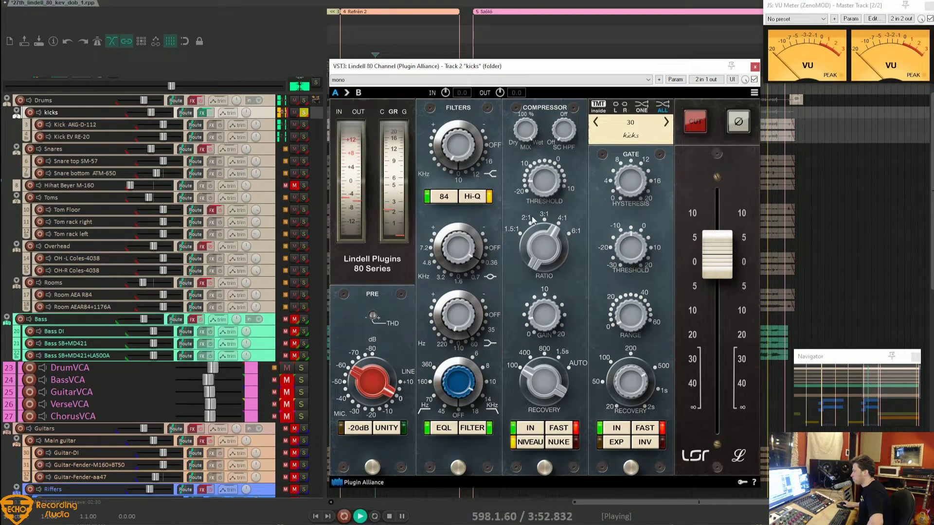
left_click_drag(525, 130, 525, 168)
left_click(354, 36)
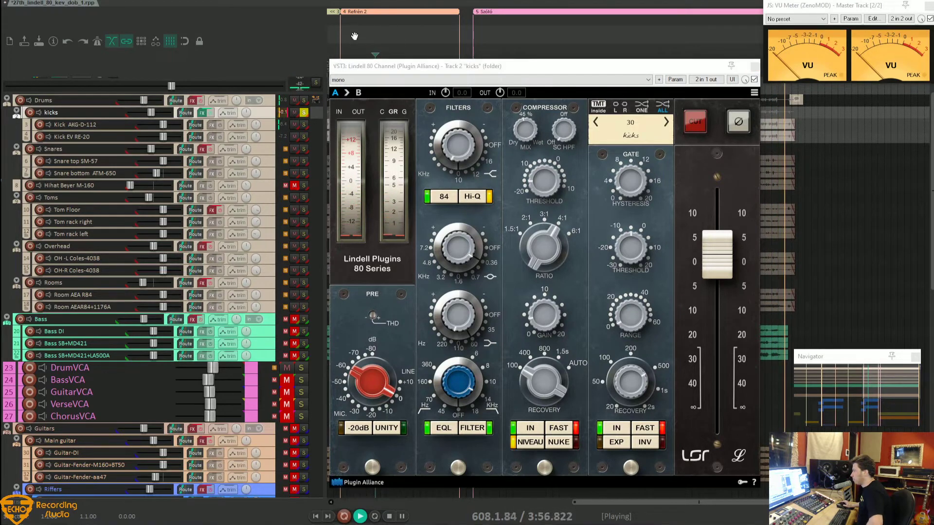
left_click(354, 36)
left_click_drag(519, 133, 517, 84)
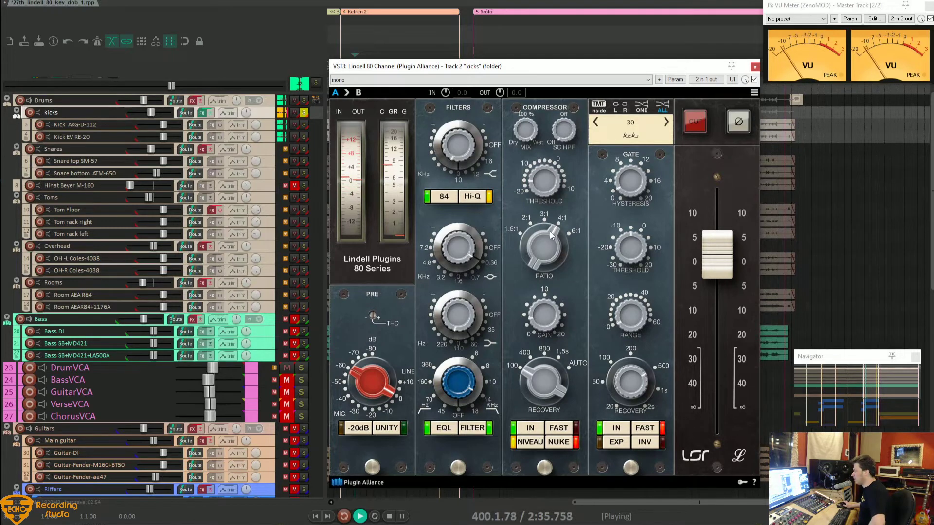
Step: Set the compressor's threshold to -16 dB and its sidechain high-pass filter to 117.4 Hz, and compare the kicks with the plugin bypassed
mouse_move(525, 129)
left_mouse_down()
mouse_move(525, 180)
mouse_move(536, 126)
left_mouse_up()
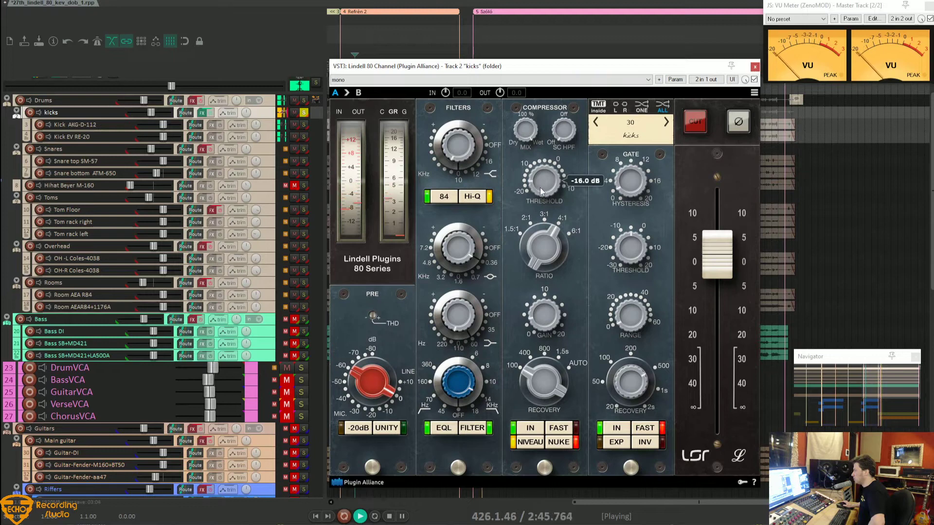
left_click_drag(564, 137, 565, 97)
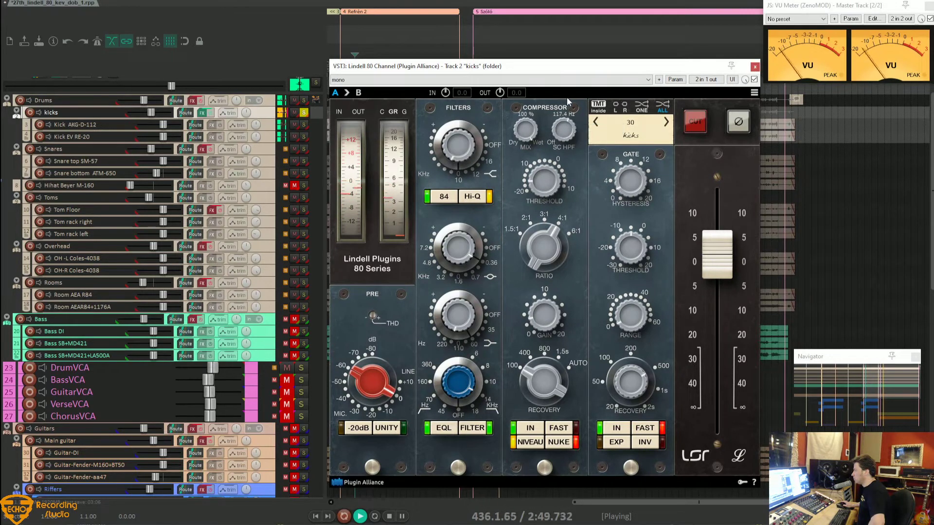
mouse_move(531, 128)
left_mouse_down()
mouse_move(516, 175)
mouse_move(519, 125)
left_mouse_up()
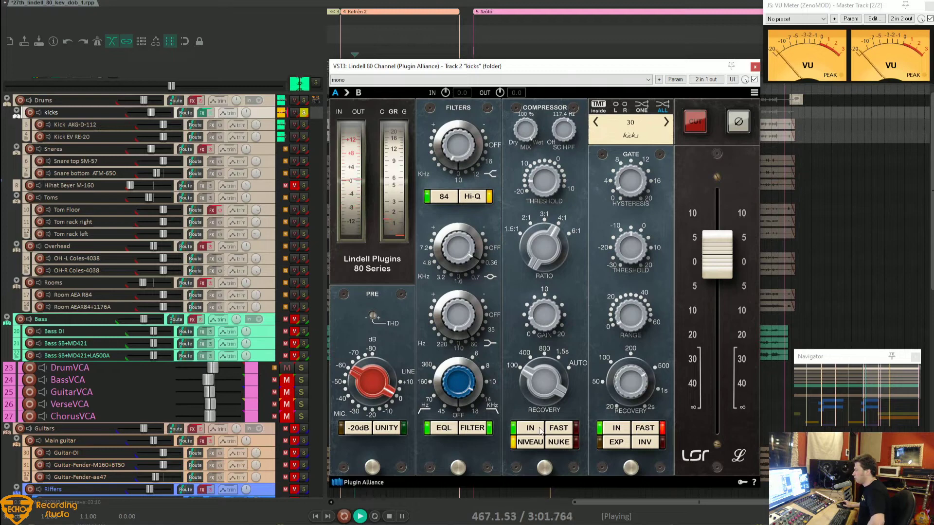
left_click(754, 79)
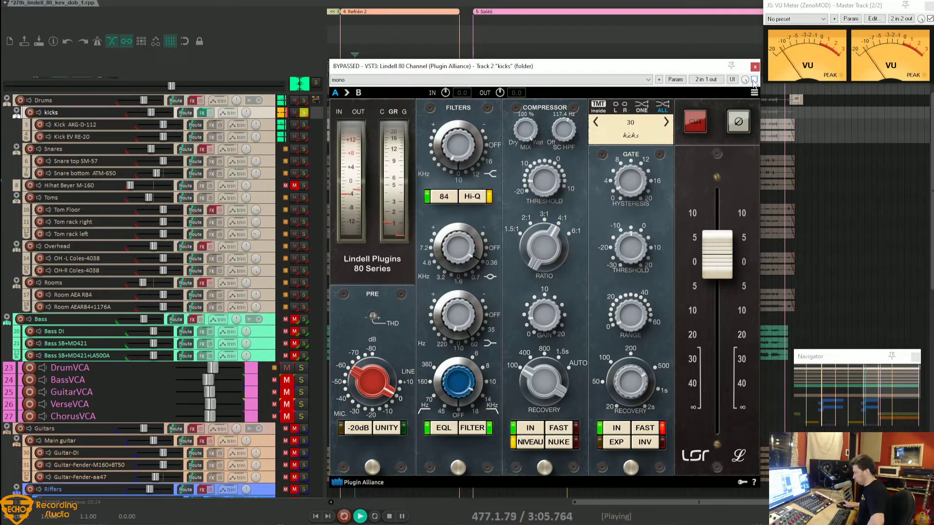
left_click(754, 80)
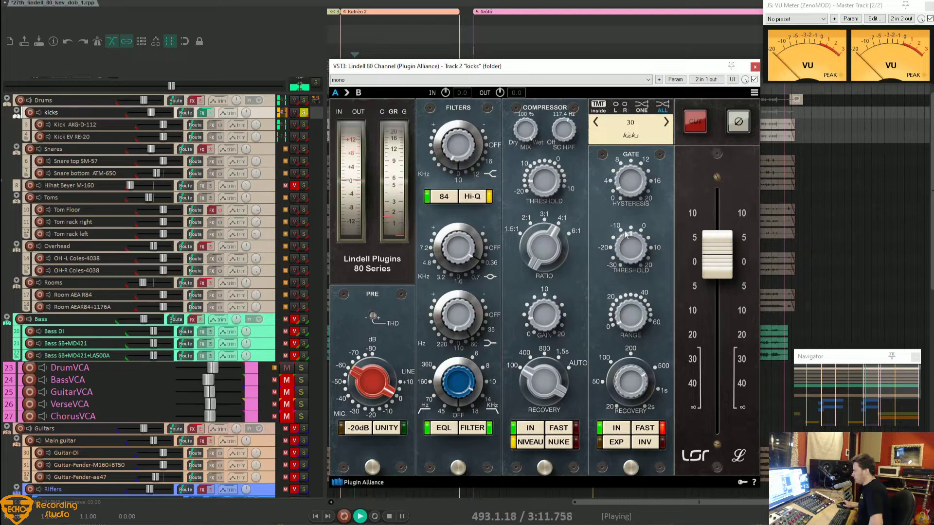
Step: Adjust the threshold, range, hysteresis and recovery of the gate on the kicks channel during playback
left_click_drag(630, 253, 627, 272)
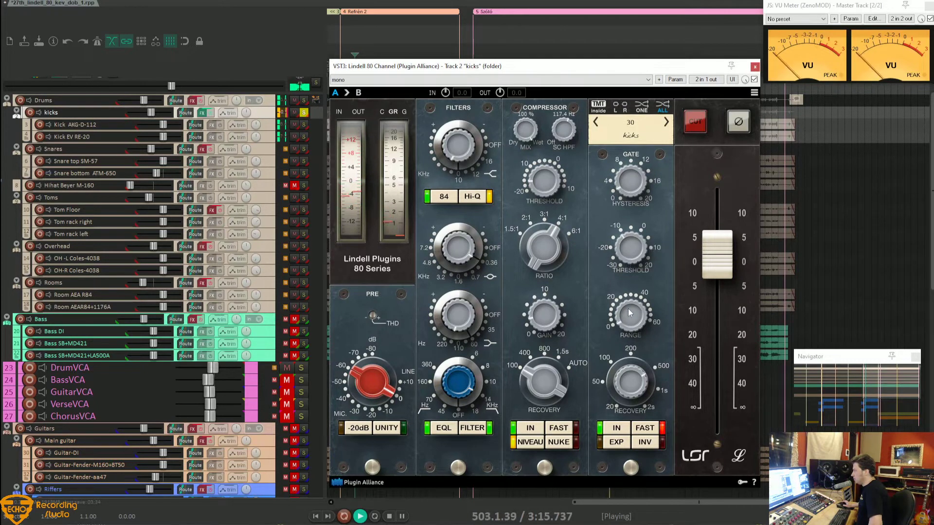
left_click_drag(630, 313, 631, 296)
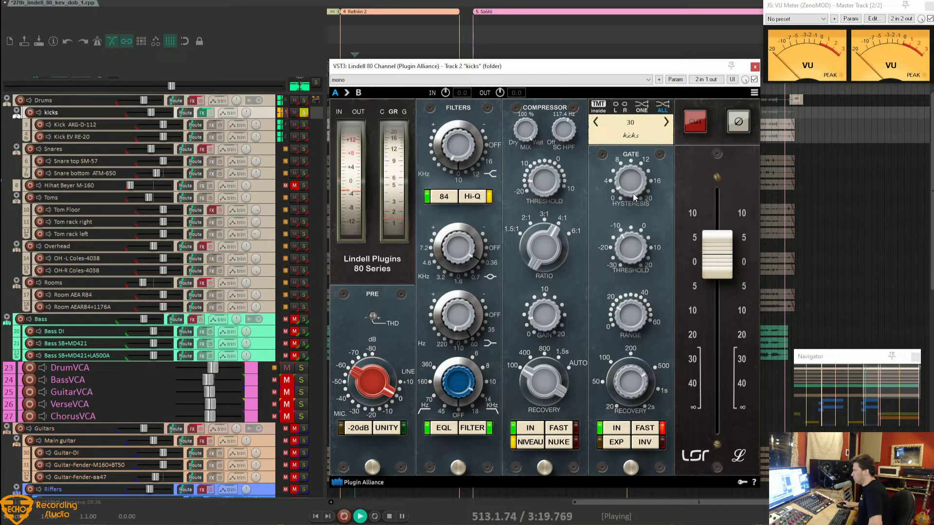
left_click_drag(634, 197, 635, 184)
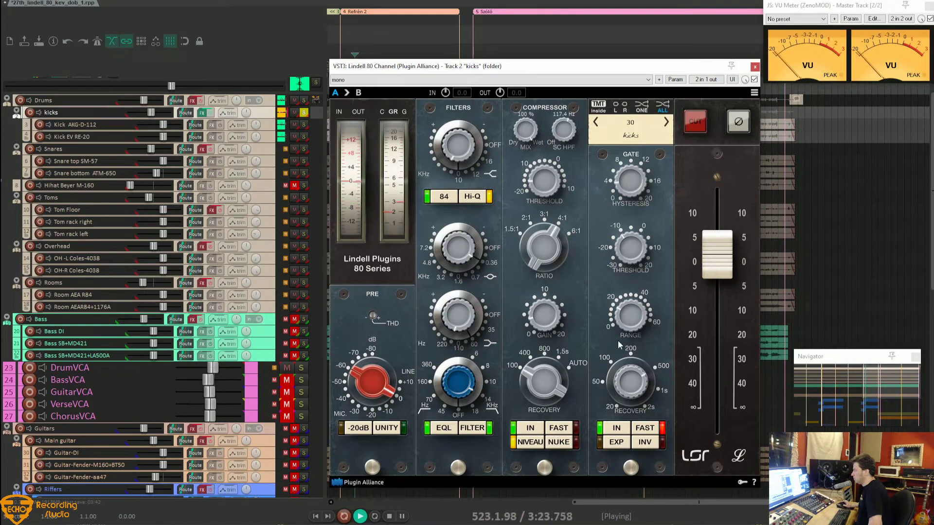
left_click_drag(629, 379, 620, 406)
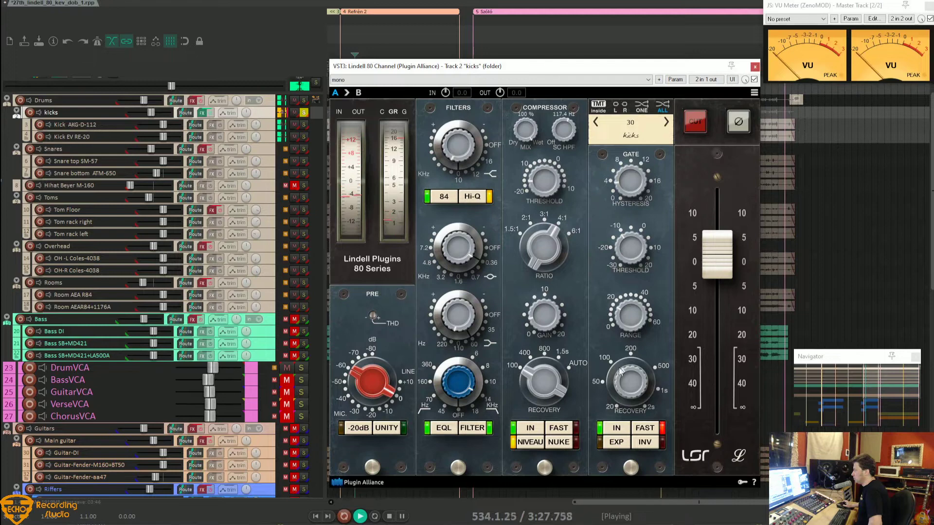
left_click_drag(631, 314, 630, 322)
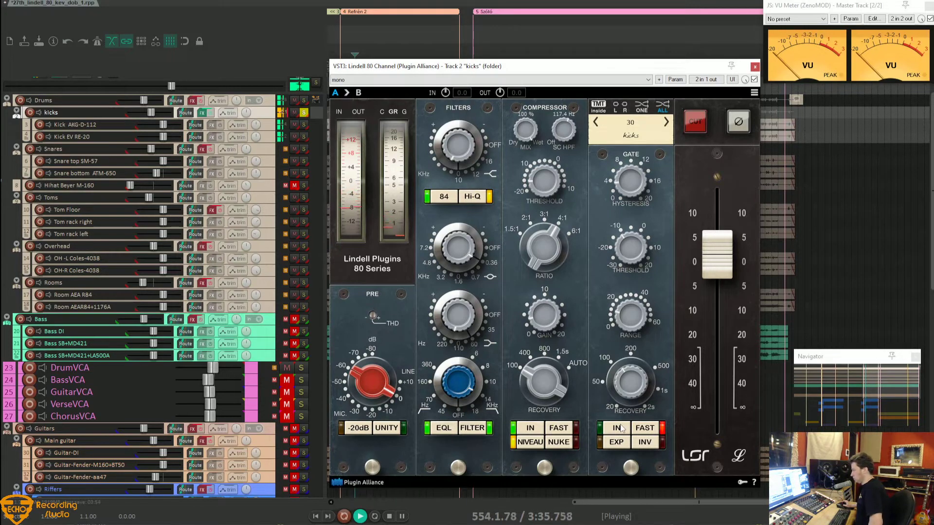
Step: Refine the gate's hysteresis and threshold on the kicks, replay from Refrén 2, and compare the sound with the gate switched out
mouse_move(626, 185)
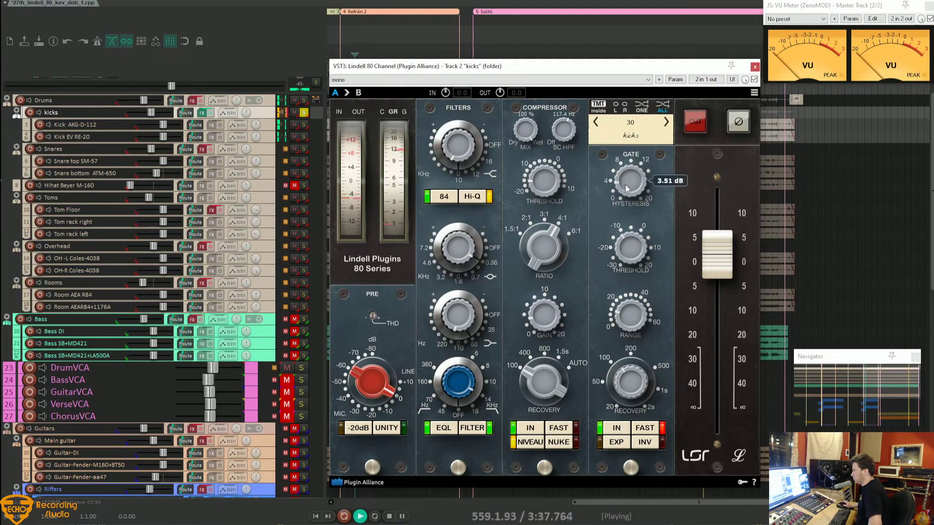
left_click_drag(625, 185, 627, 182)
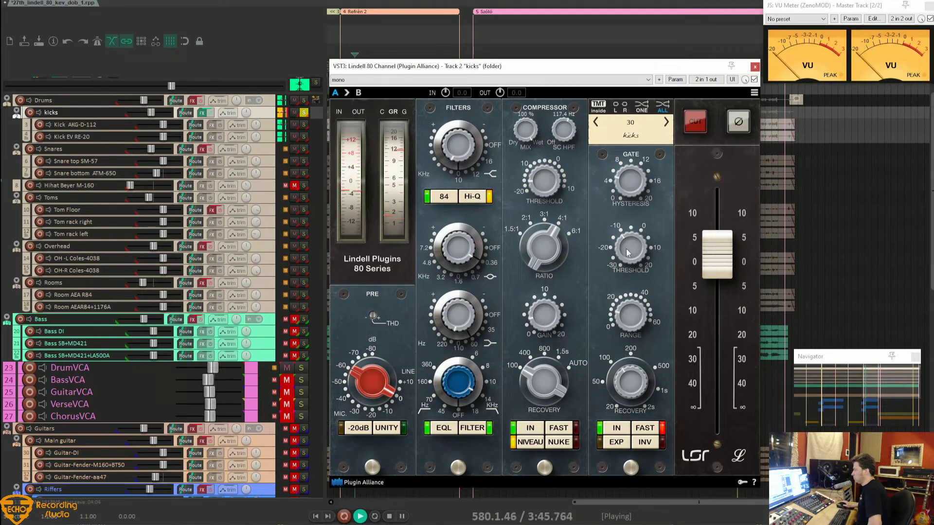
left_click_drag(627, 256, 628, 266)
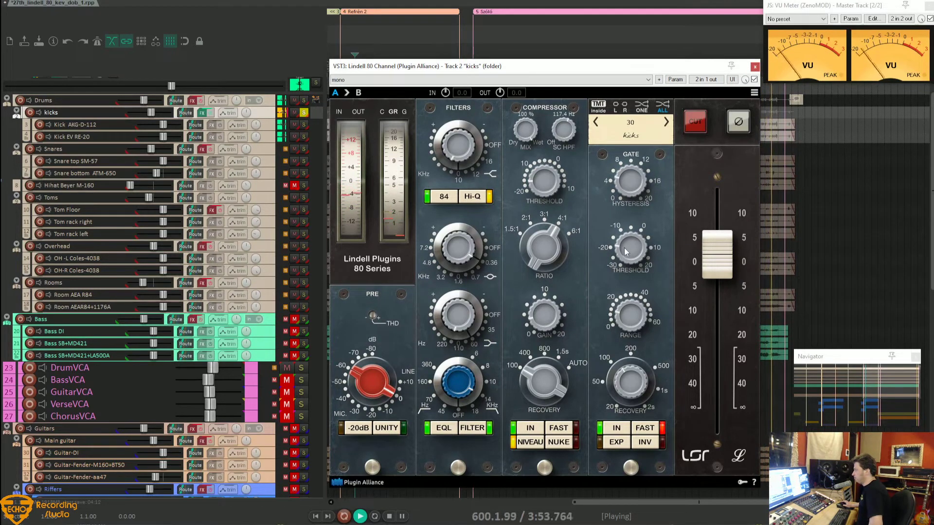
left_click(365, 49)
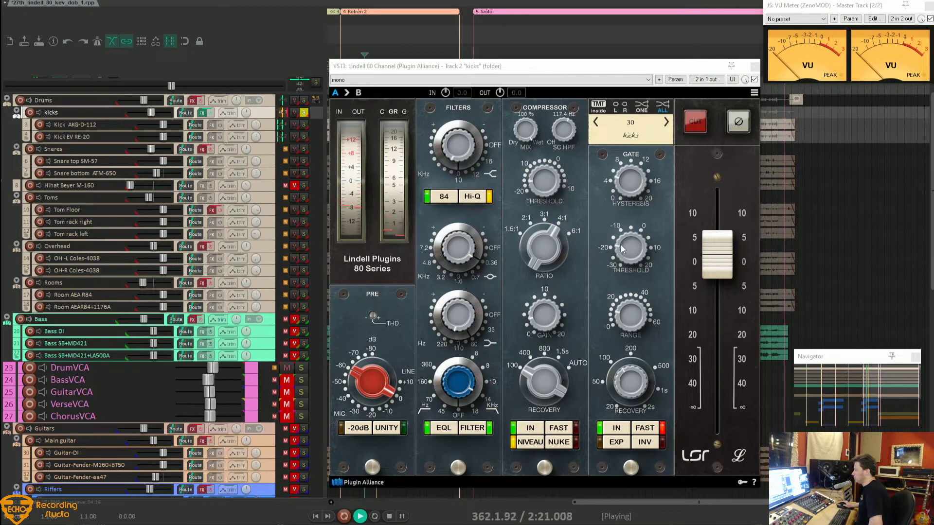
left_click(618, 430)
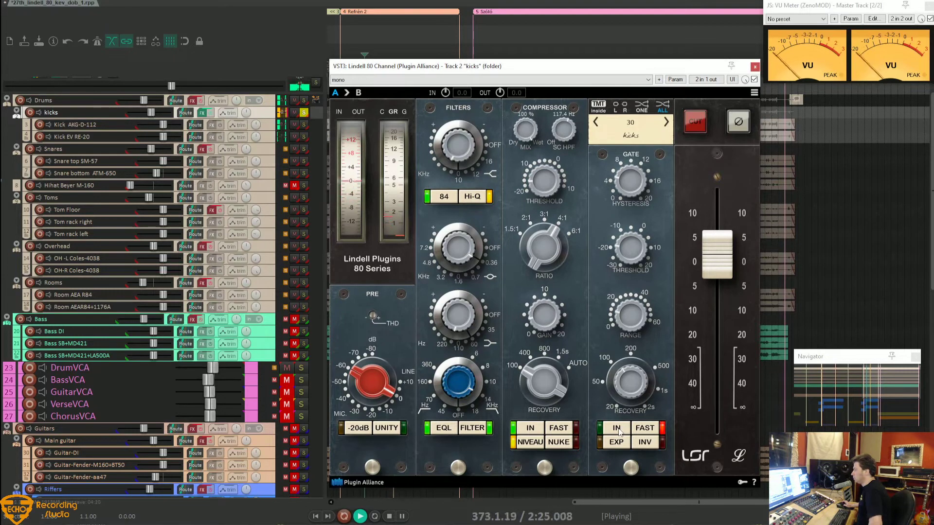
left_click(617, 430)
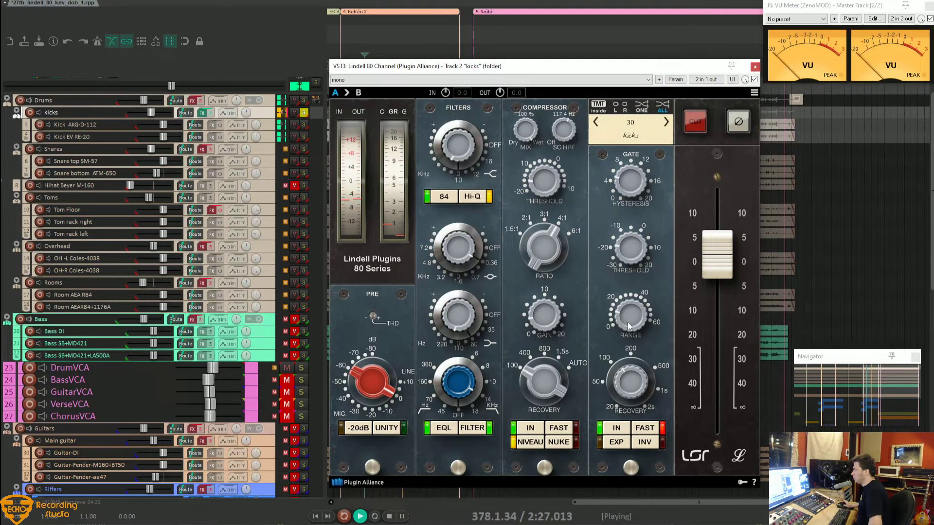
Step: Fine-tune the gate's range and threshold on the kicks, and compare its Fast mode on and off
left_click_drag(628, 326, 628, 298)
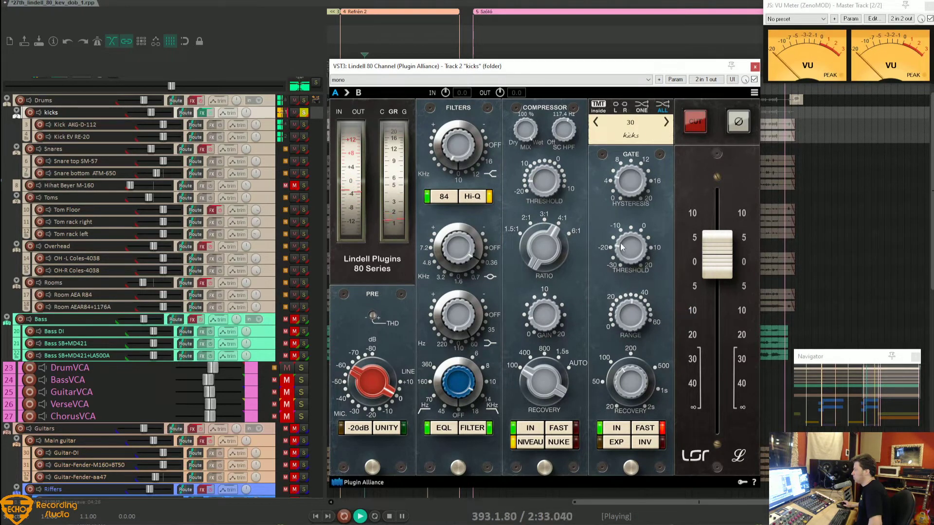
left_click_drag(622, 247, 623, 223)
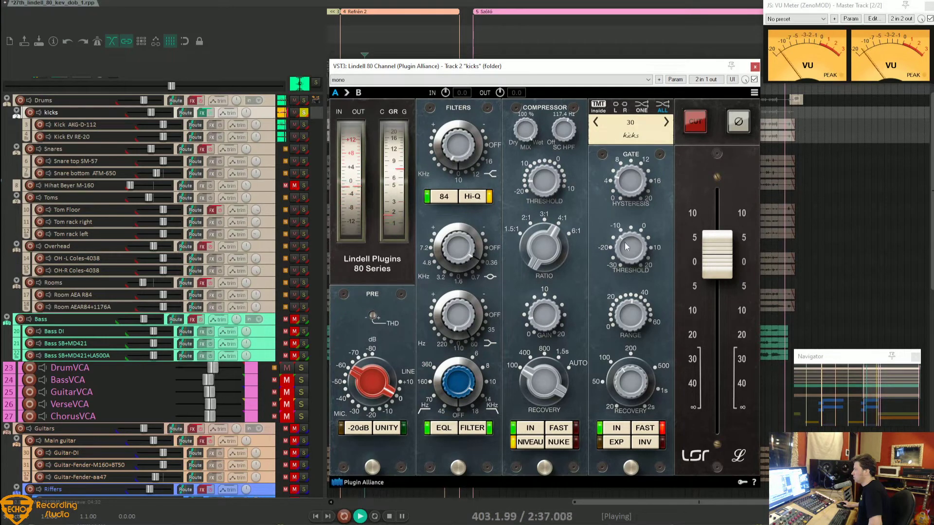
left_click(642, 428)
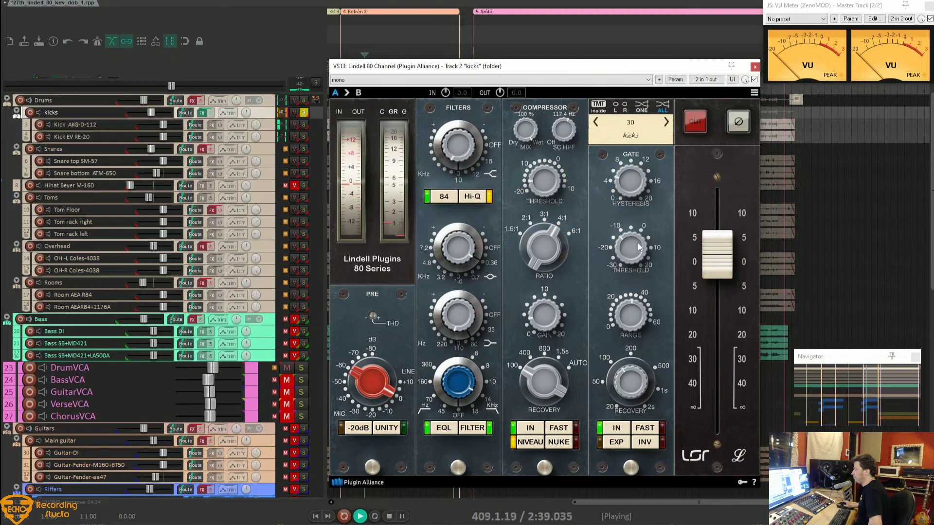
left_click_drag(622, 247, 620, 260)
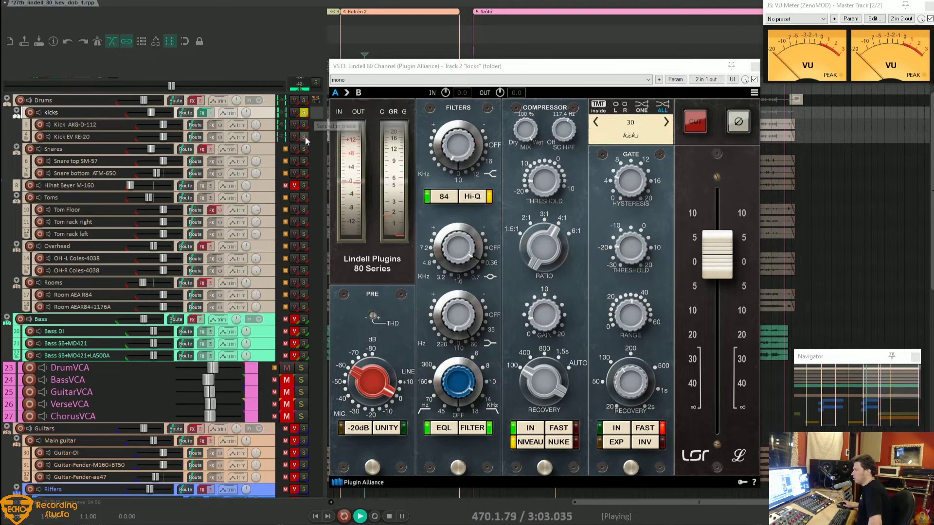
Step: Mute the Snares, Toms and Rooms folders, unsolo the kicks, and close the kicks channel plugin
left_click(295, 148)
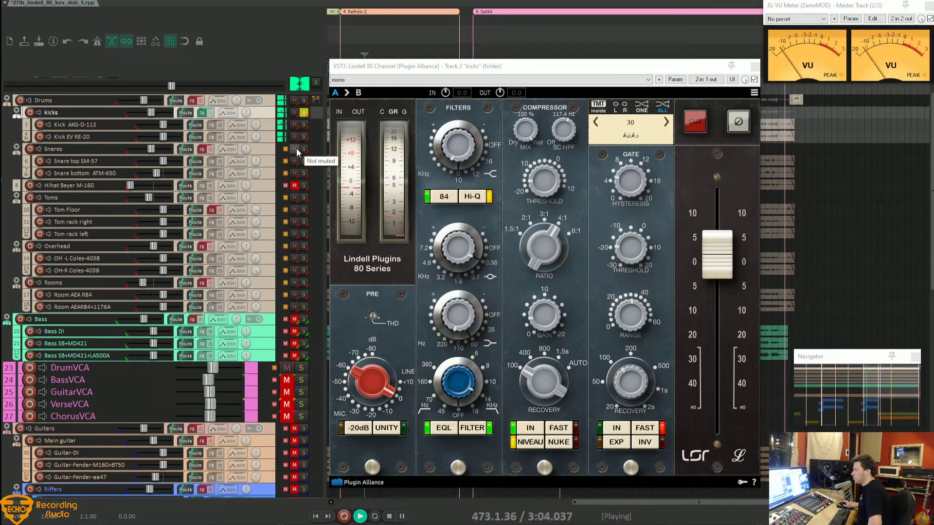
left_click(295, 197)
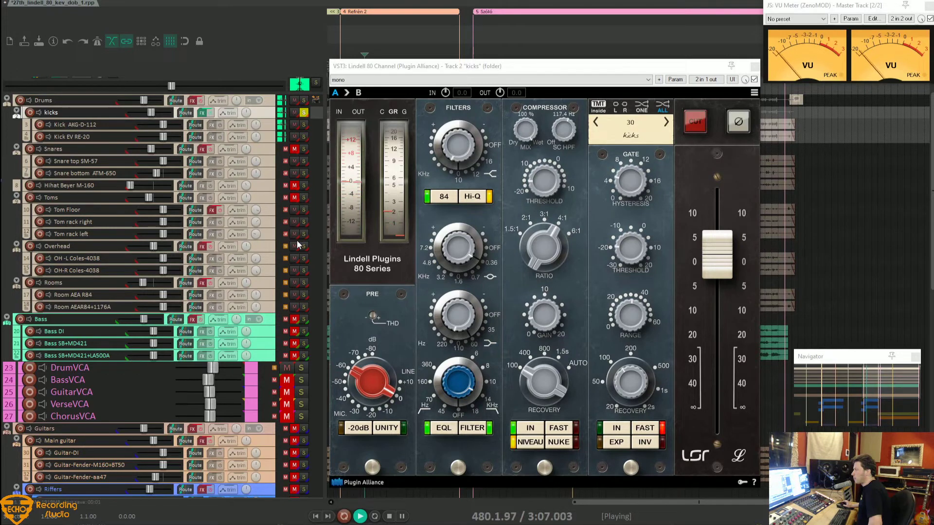
left_click(295, 282)
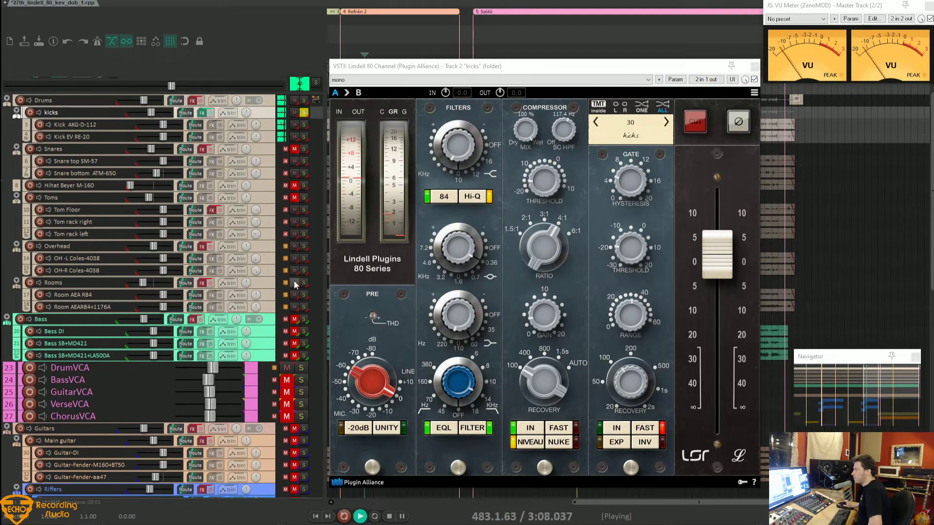
left_click(305, 113)
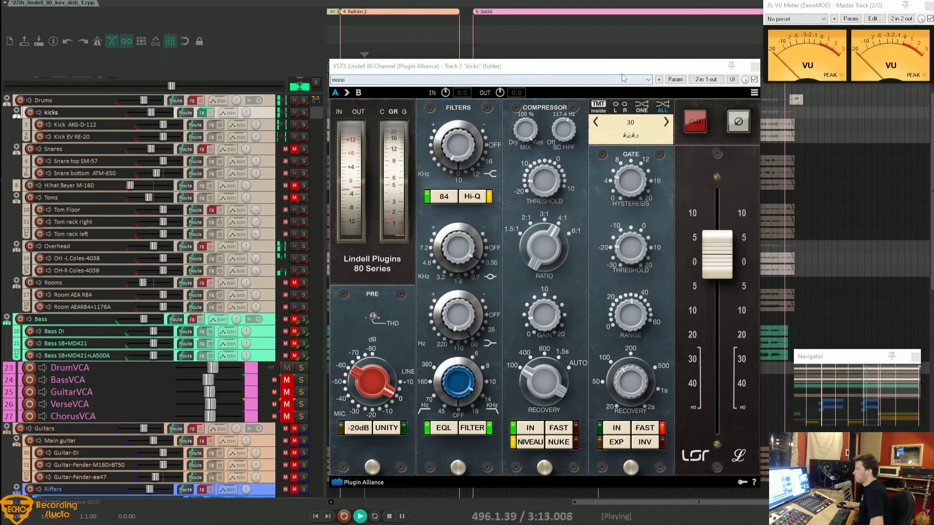
left_click(755, 66)
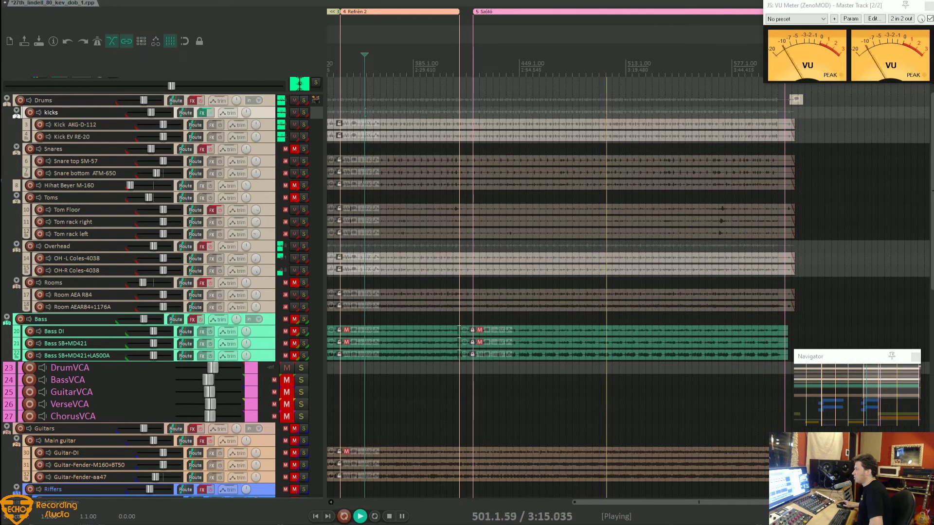
Step: Open the Lindell 80 Channel on the Overhead folder and compare the EQ with 84 mode off, trying its high-pass filter
right_click(203, 247)
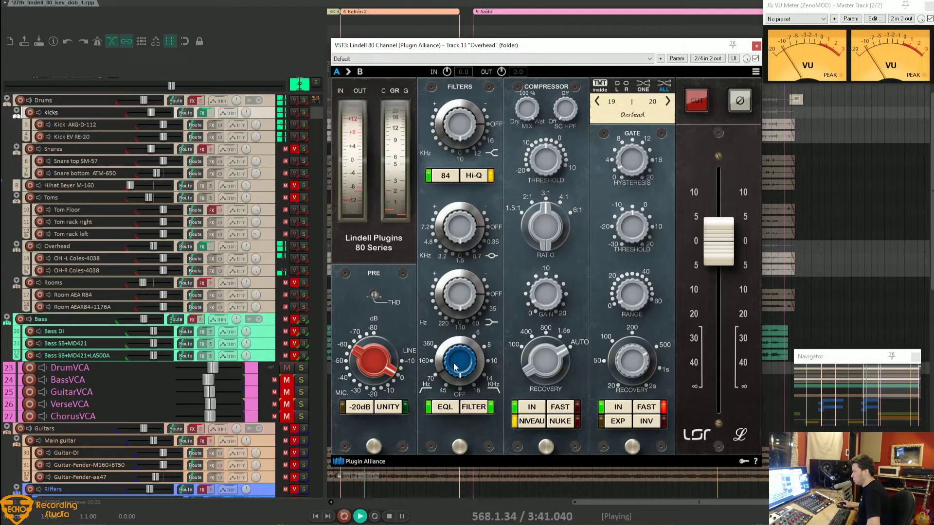
left_click(446, 176)
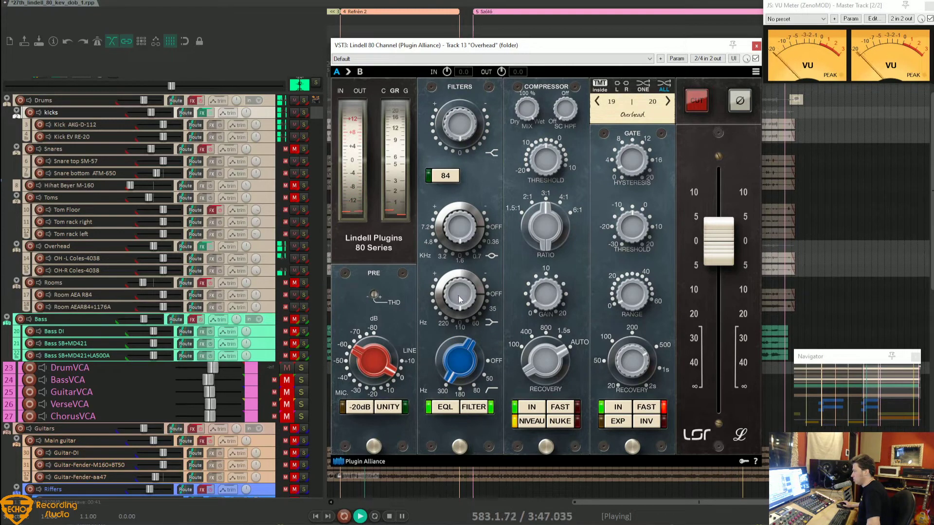
left_click_drag(457, 361, 461, 367)
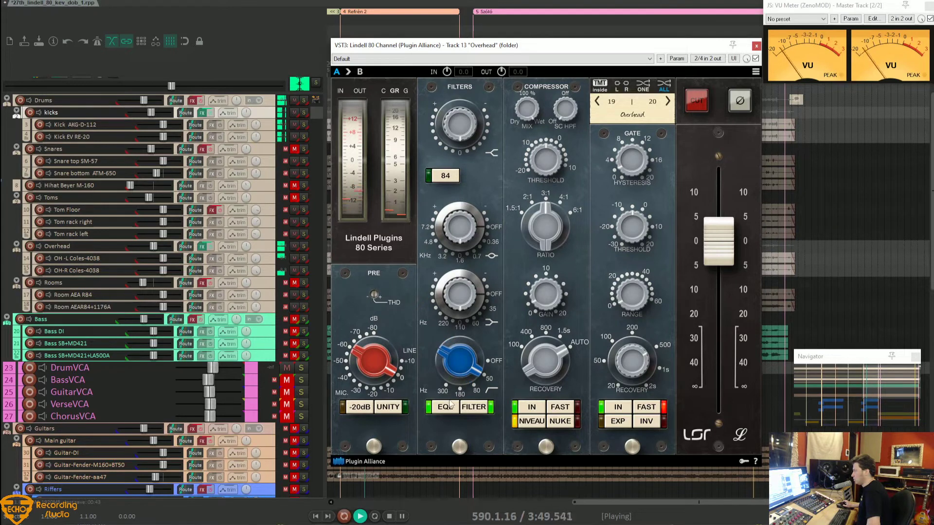
left_click(450, 179)
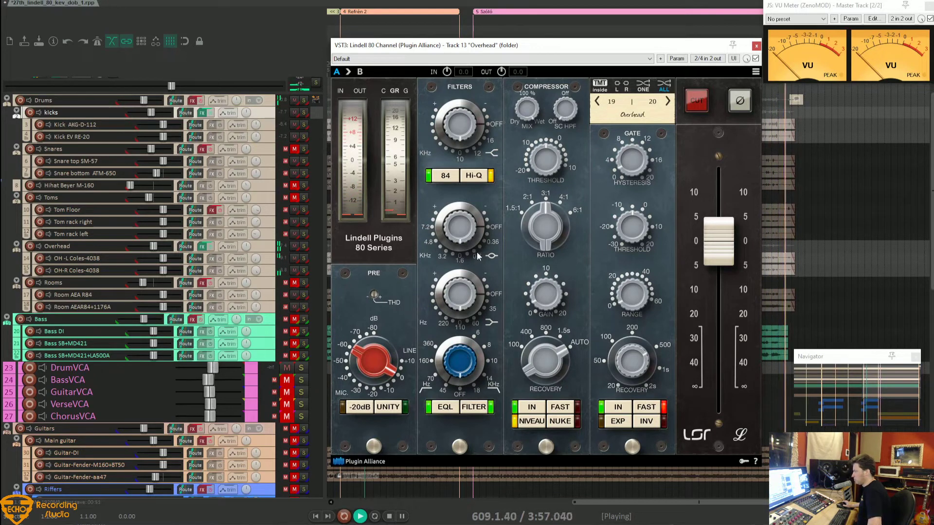
Step: Restart playback from an earlier section of the song and adjust the low-band EQ gain on the overheads
key("space")
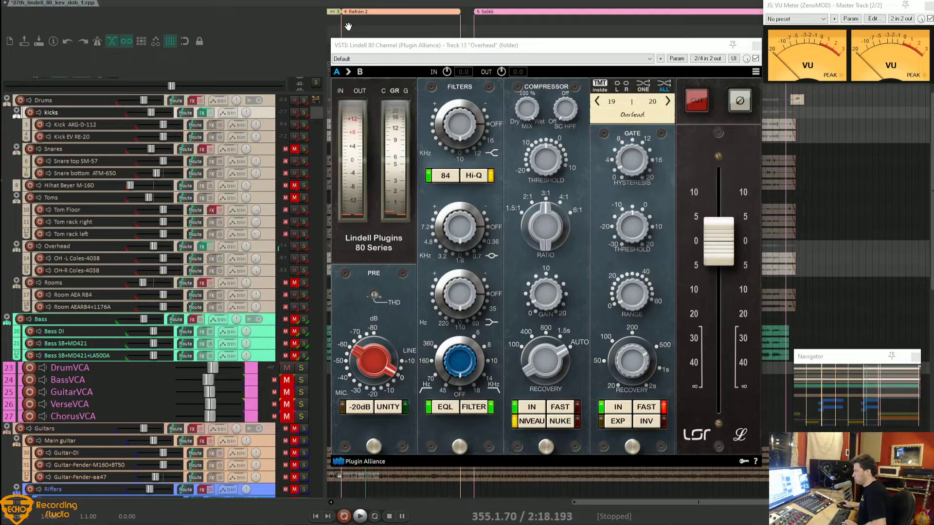
left_click(356, 27)
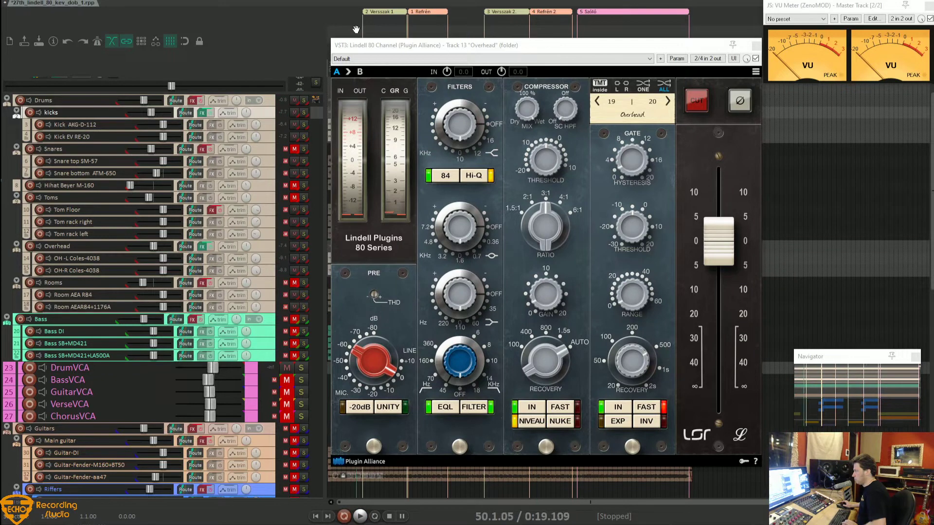
key("space")
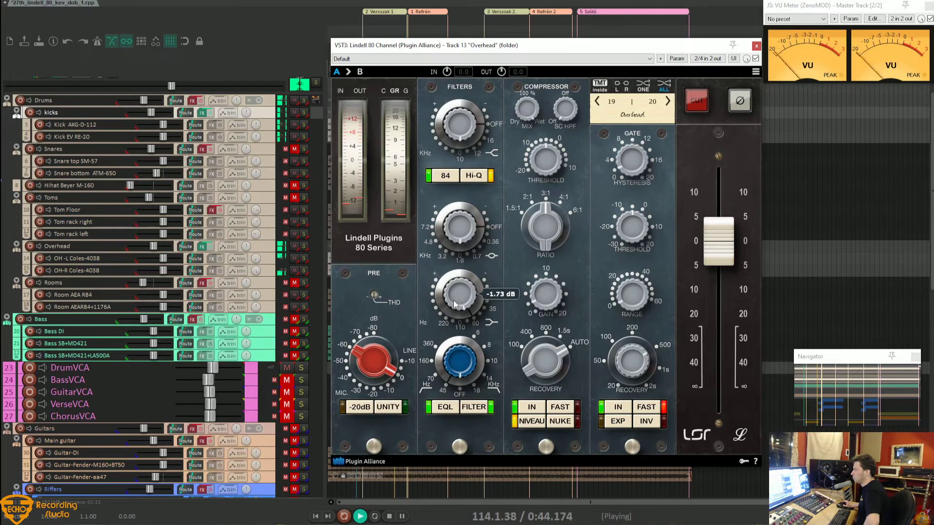
mouse_move(460, 293)
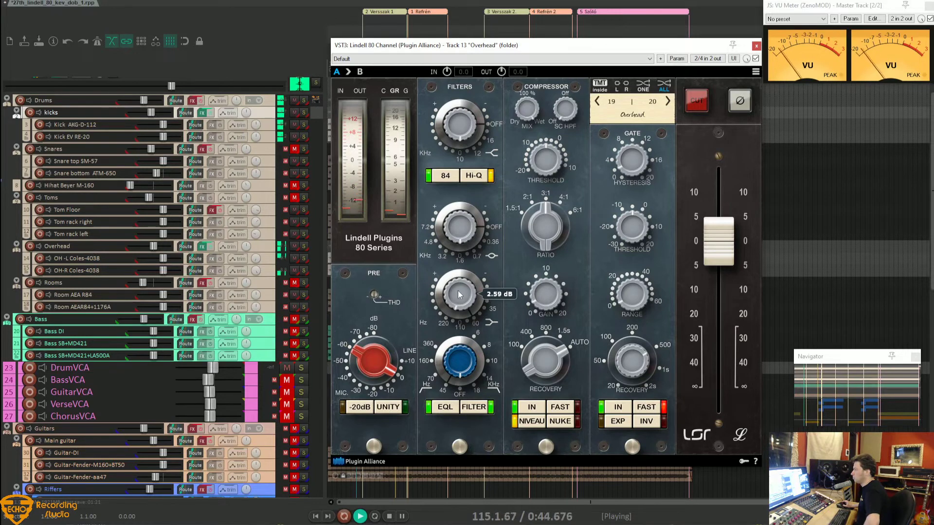
left_click_drag(459, 294, 459, 297)
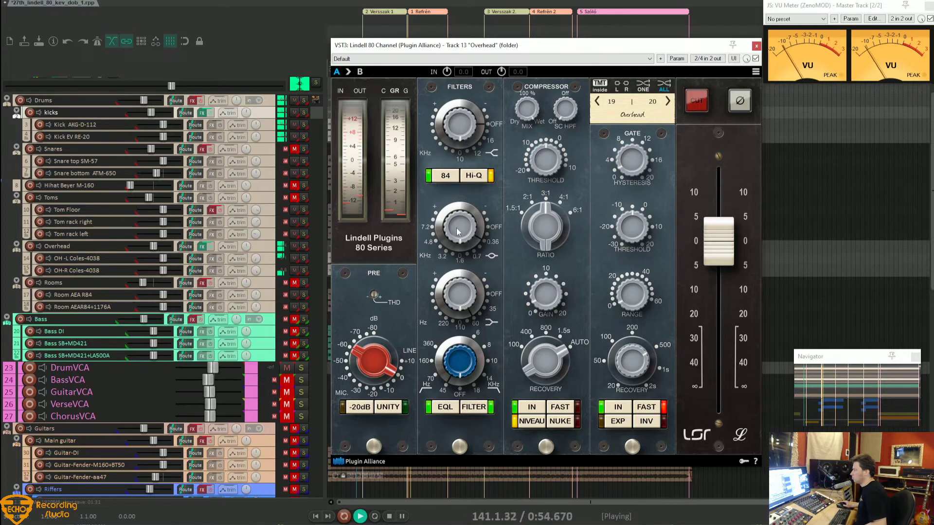
Step: Shape the overheads' midrange and high EQ bands, sweeping the high band's gain down to -16.0 dB and back up
mouse_move(459, 227)
left_click_drag(458, 227, 462, 239)
scroll(465, 226, "down", 3)
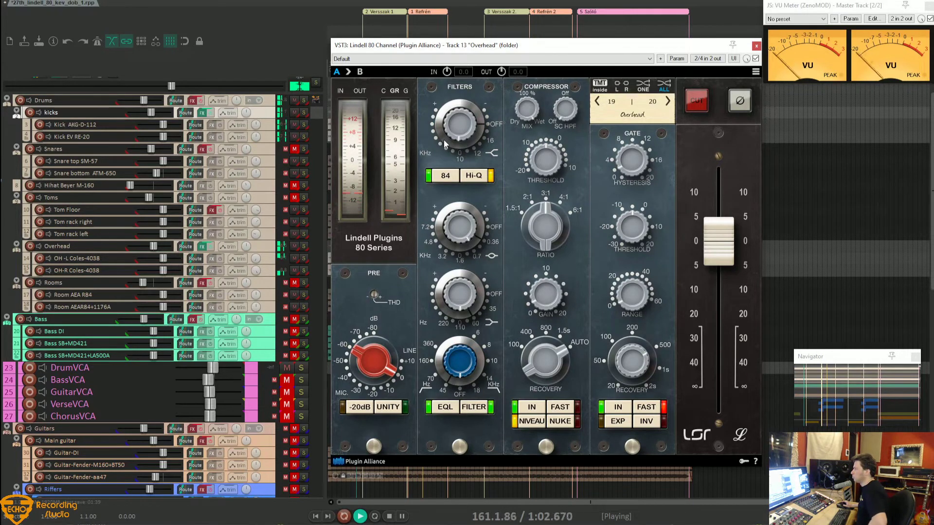
scroll(446, 128, "down", 2)
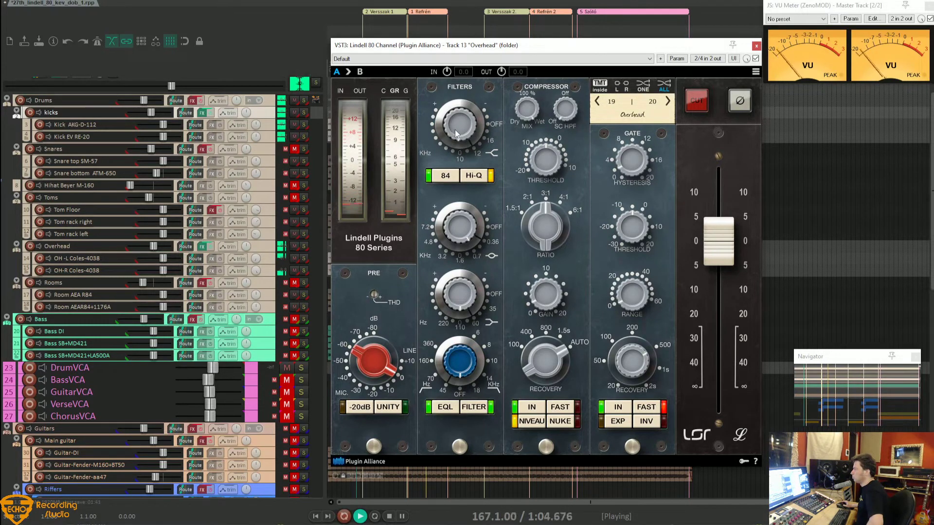
scroll(456, 125, "down", 2)
left_click_drag(456, 123, 448, 158)
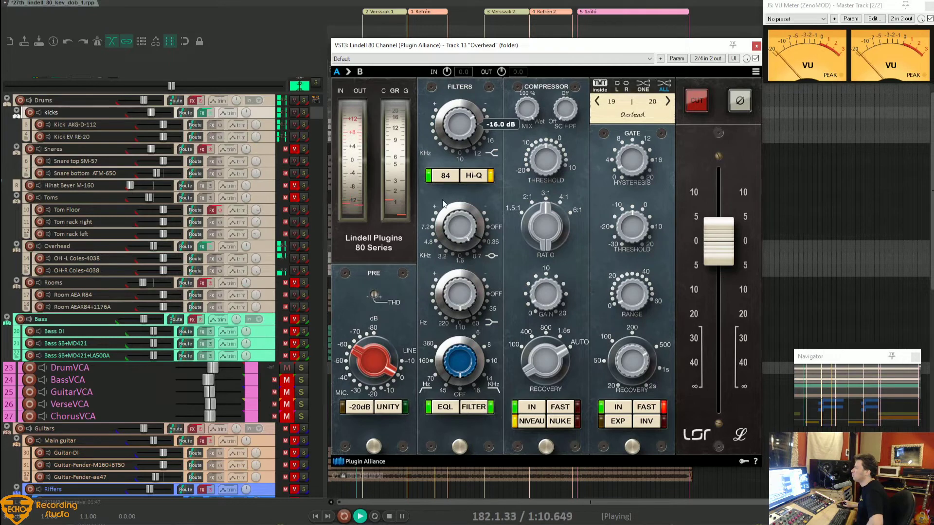
left_click_drag(443, 204, 471, 124)
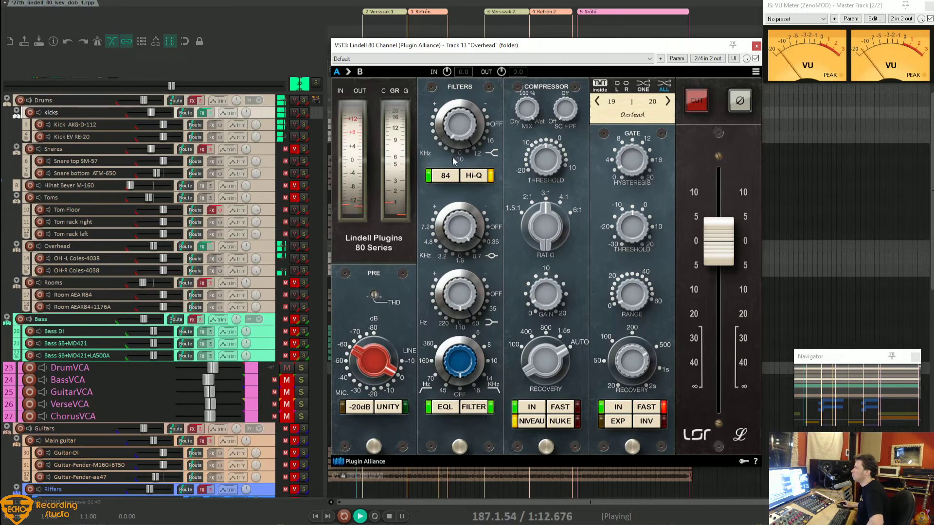
Step: Compare the overheads' EQ with 84 mode off, return to 84, and fine-tune the high-band gain
left_click(447, 176)
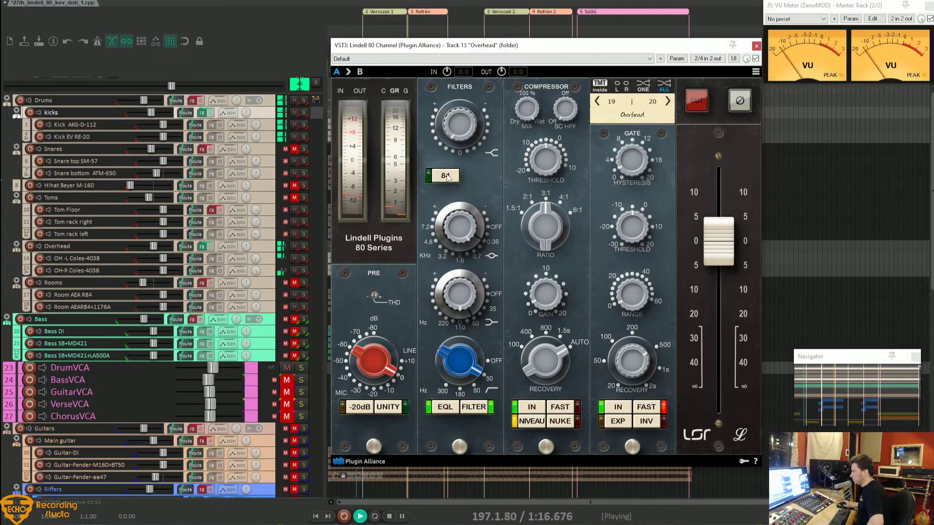
left_click(446, 176)
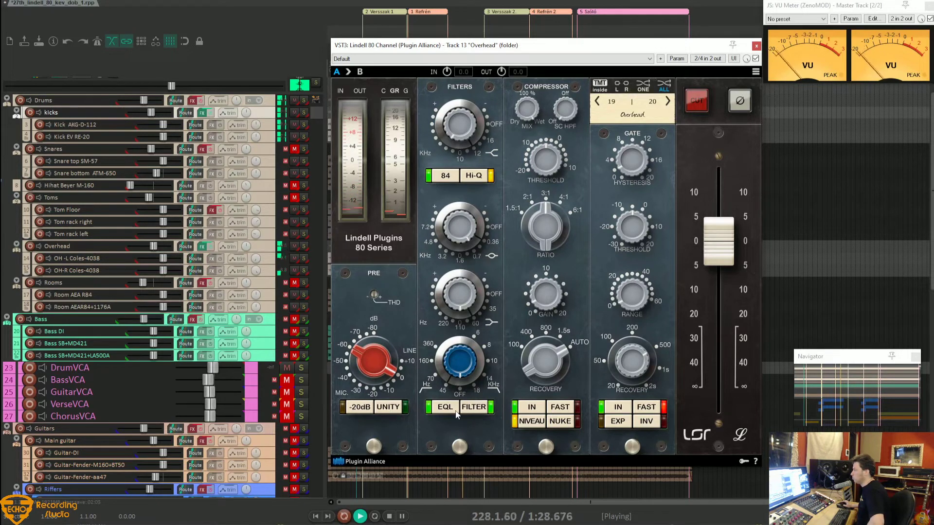
mouse_move(458, 127)
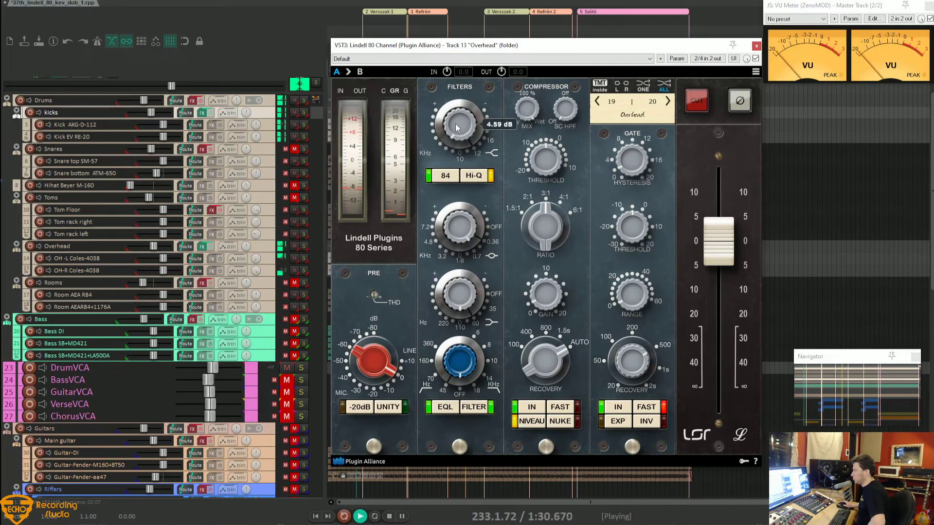
left_click_drag(455, 125, 455, 127)
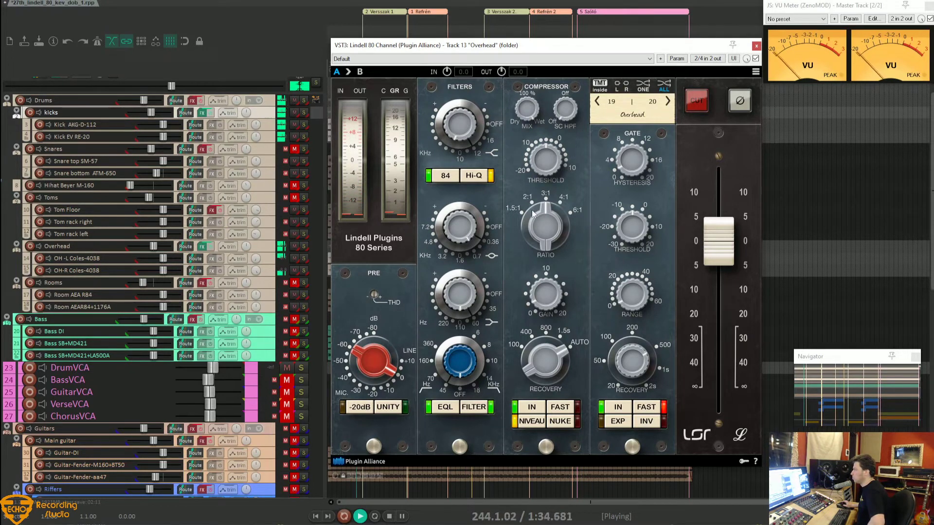
Step: Set the overheads' compressor to a 2:1 ratio and 400 ms recovery, and lower its threshold
left_click_drag(535, 215, 537, 238)
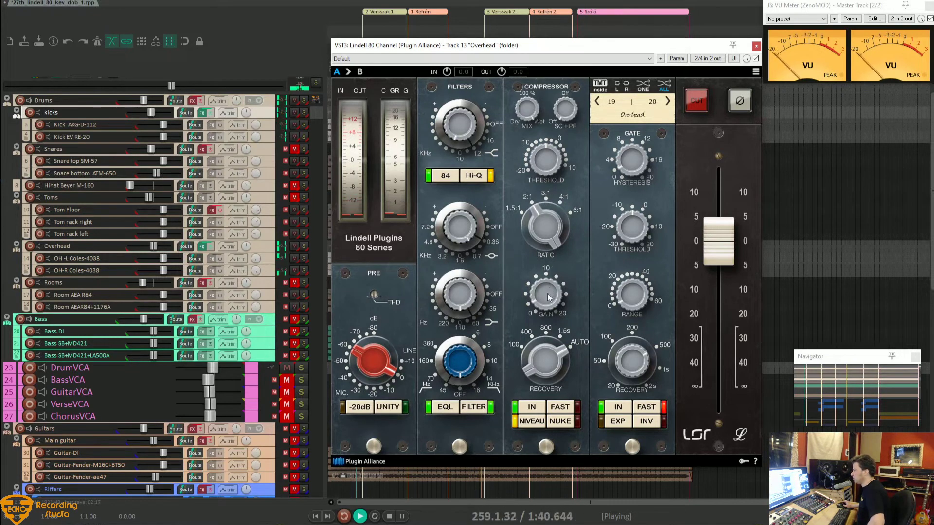
left_click_drag(549, 164, 549, 216)
mouse_move(547, 166)
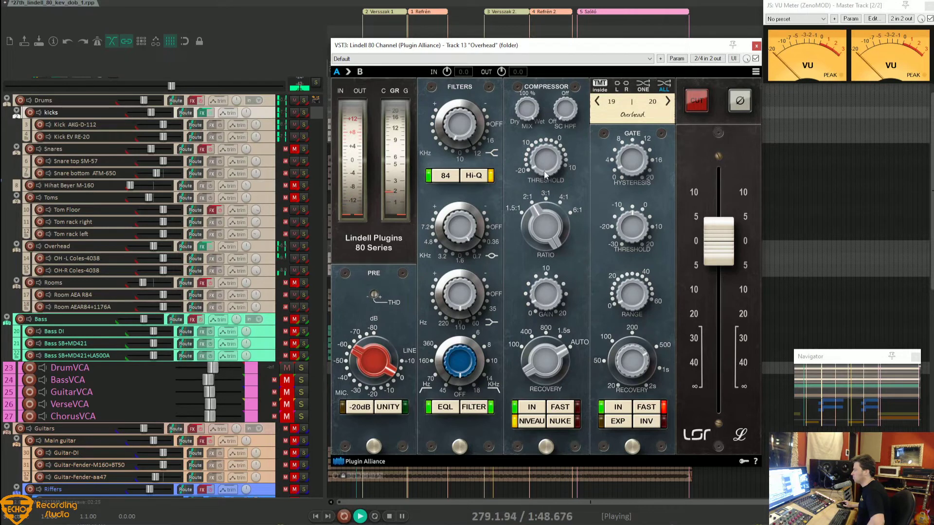
mouse_move(546, 286)
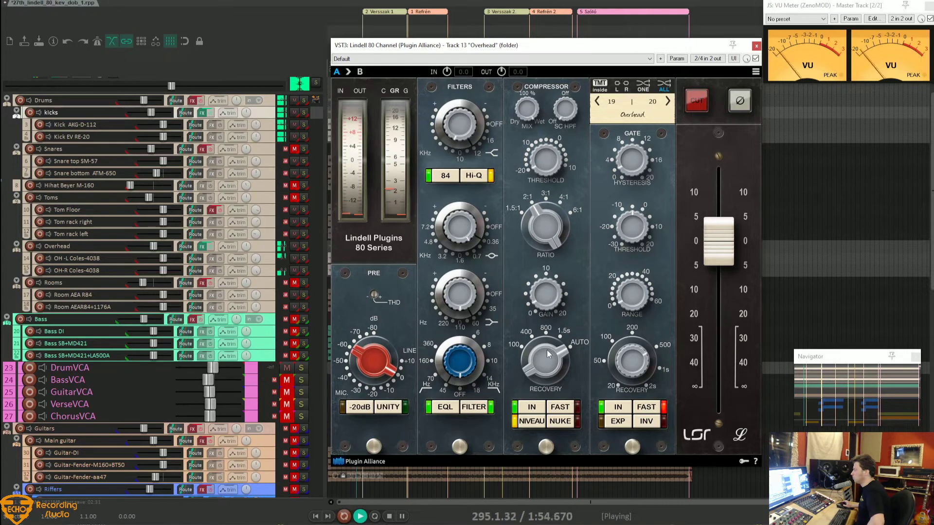
left_click_drag(547, 349, 529, 404)
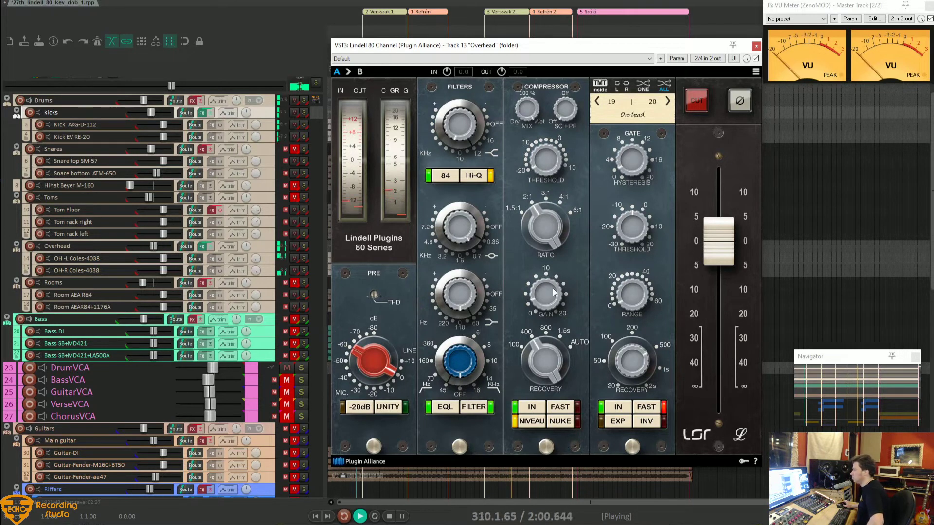
Step: Raise the overheads' output fader slightly, compare the channel with the plugin bypassed, and close its window
left_click_drag(729, 255, 731, 249)
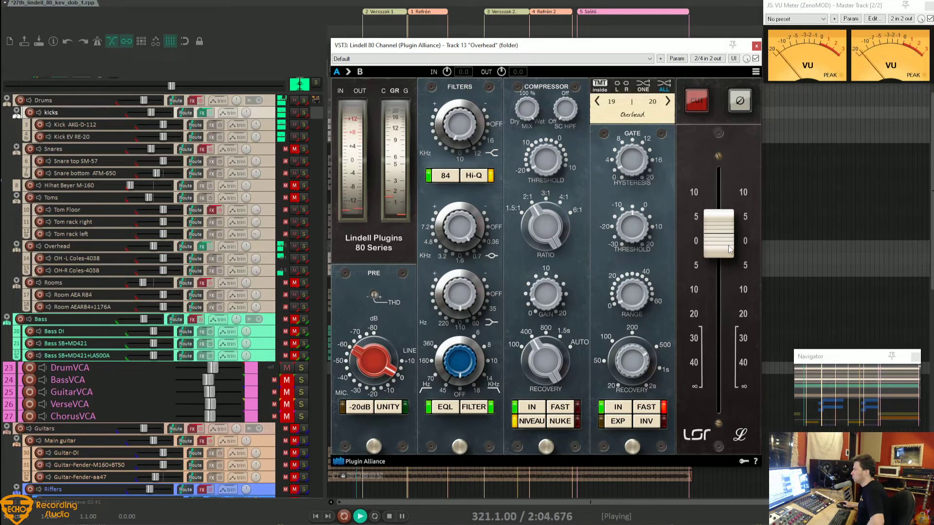
left_click(756, 59)
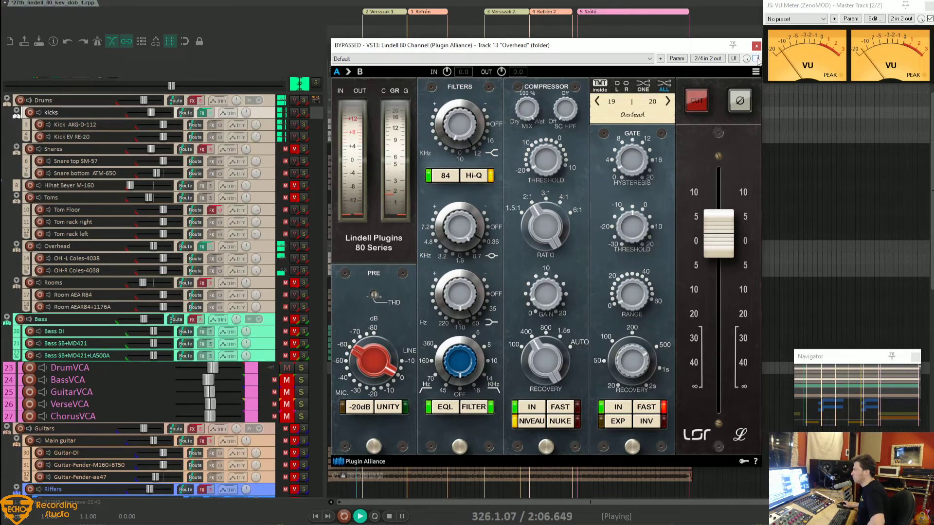
left_click(756, 59)
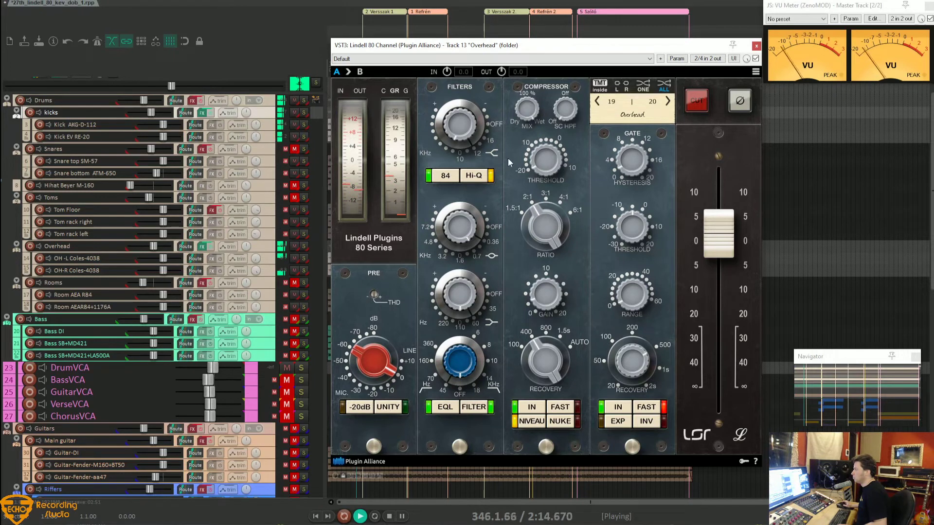
left_click(755, 58)
left_click(755, 59)
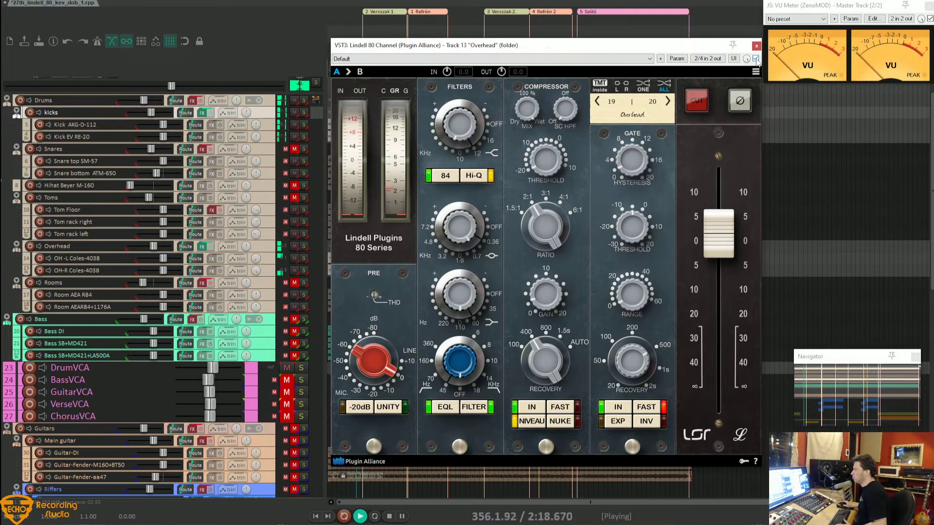
left_click(756, 46)
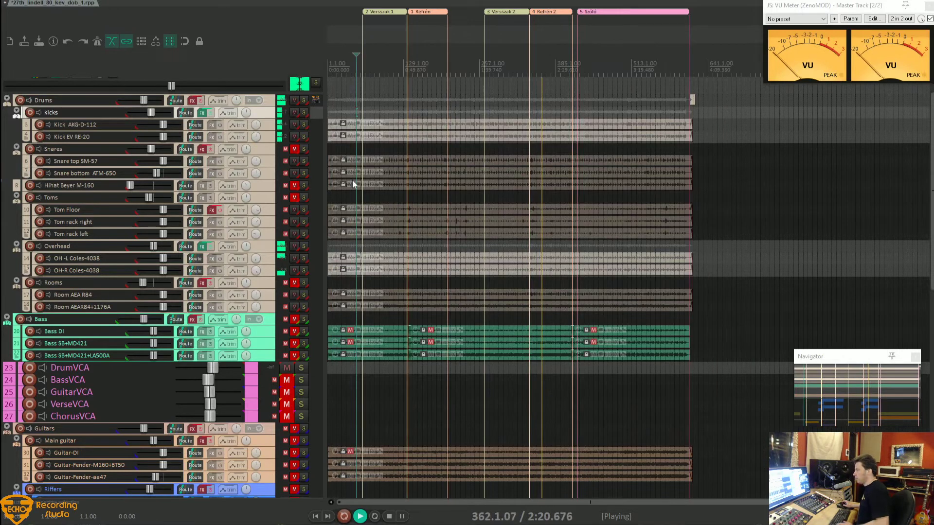
Step: Unmute the Snares folder and open its Lindell 80 Channel with the track's effects enabled
left_click(295, 150)
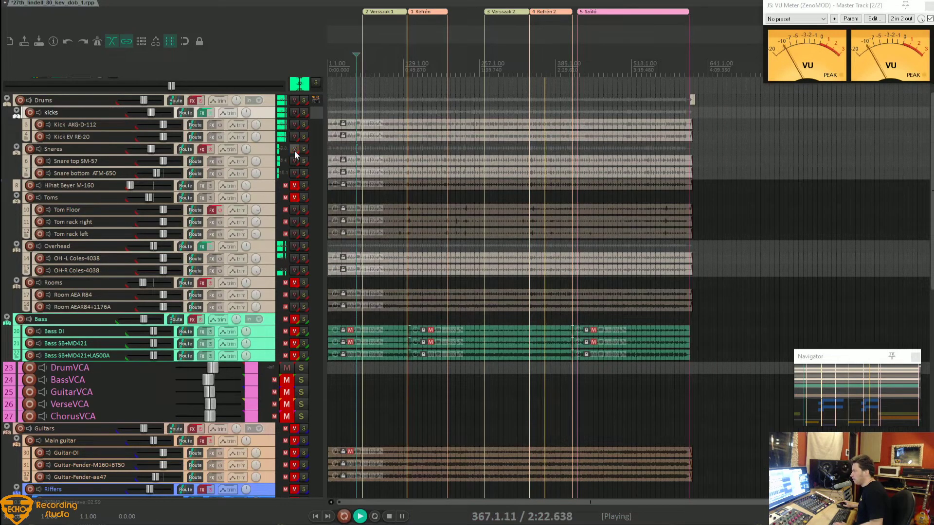
left_click(211, 149)
right_click(207, 151)
left_click(229, 161)
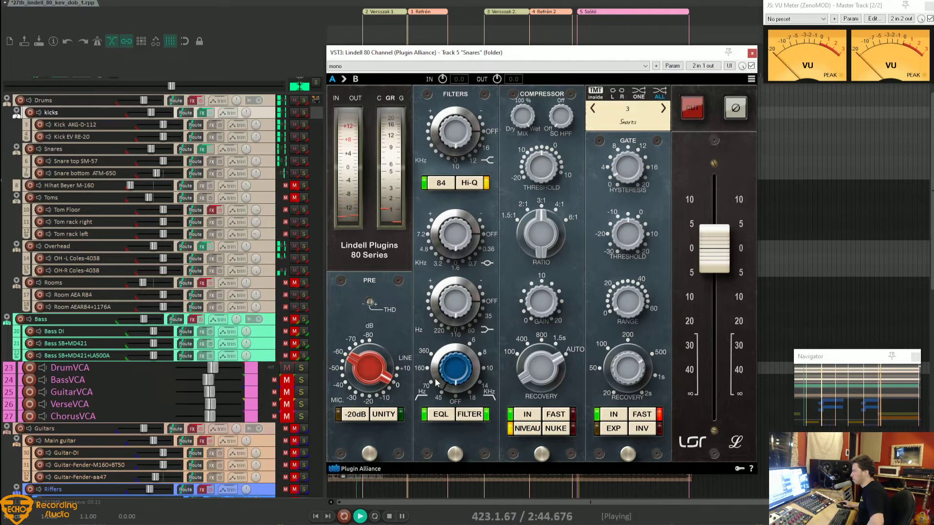
Step: Shape the snares' low, mid and high EQ bands, and compare the sound with the EQ switched out
left_click_drag(446, 308, 446, 300)
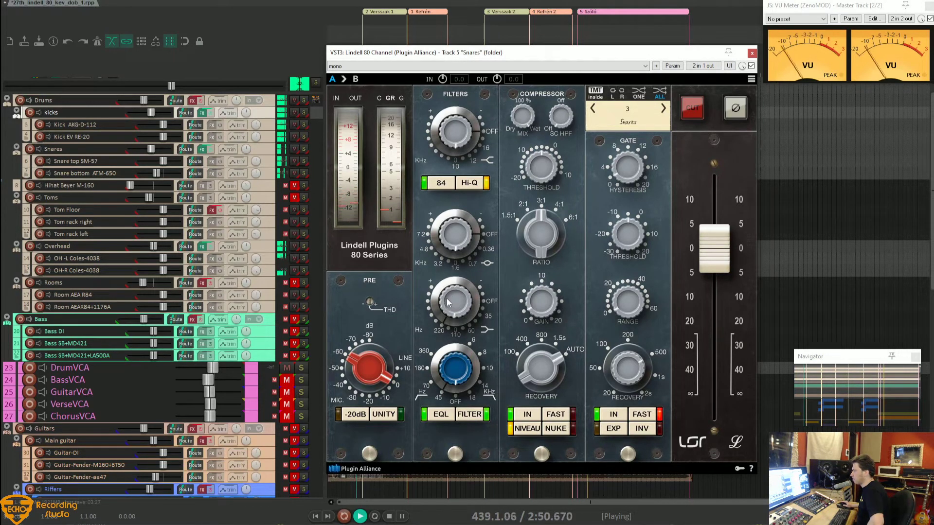
mouse_move(447, 302)
left_mouse_down()
mouse_move(449, 263)
mouse_move(444, 328)
mouse_move(453, 285)
left_mouse_up()
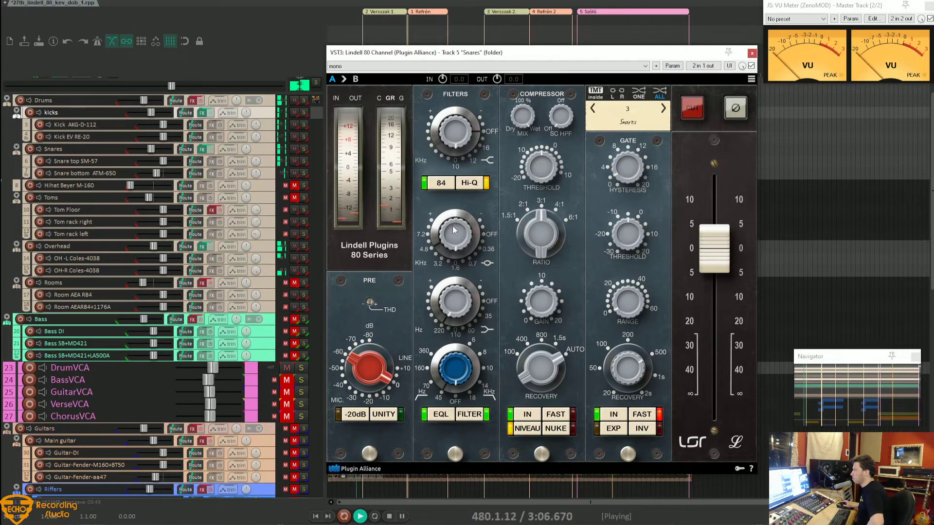
left_click_drag(453, 229, 454, 219)
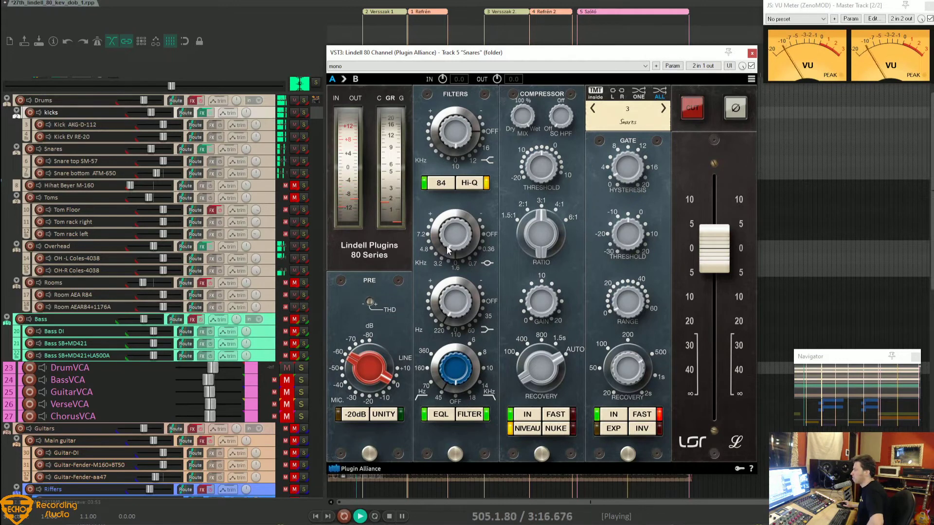
mouse_move(451, 229)
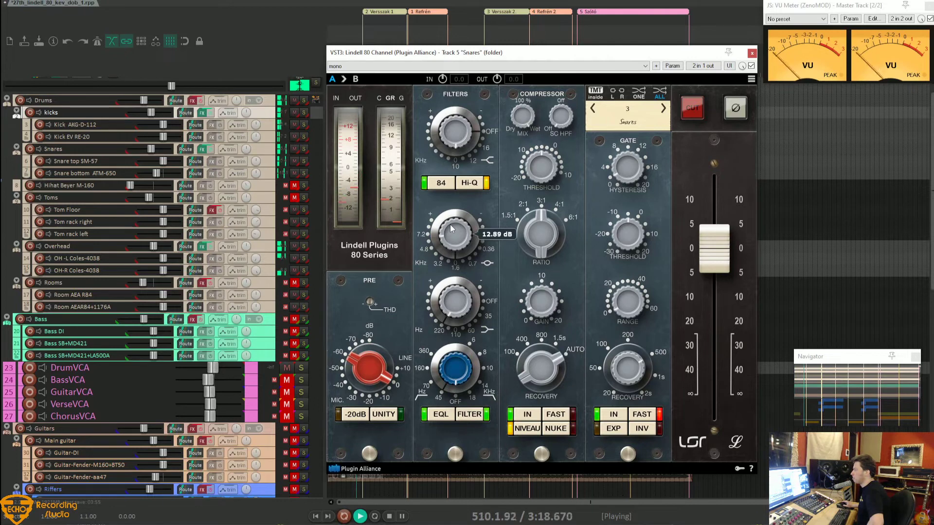
mouse_move(451, 228)
left_mouse_down()
mouse_move(452, 215)
mouse_move(448, 270)
mouse_move(452, 239)
left_mouse_up()
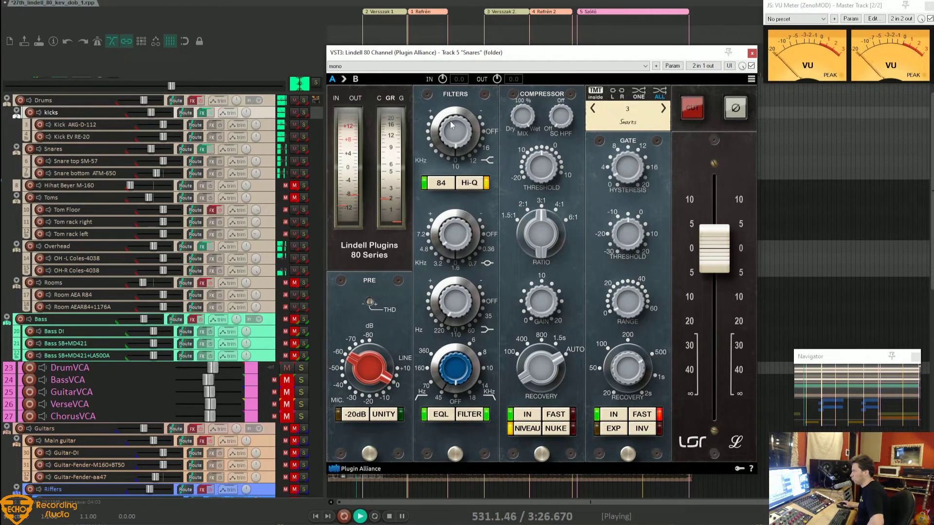
mouse_move(452, 124)
left_mouse_down()
mouse_move(455, 94)
mouse_move(459, 129)
left_mouse_up()
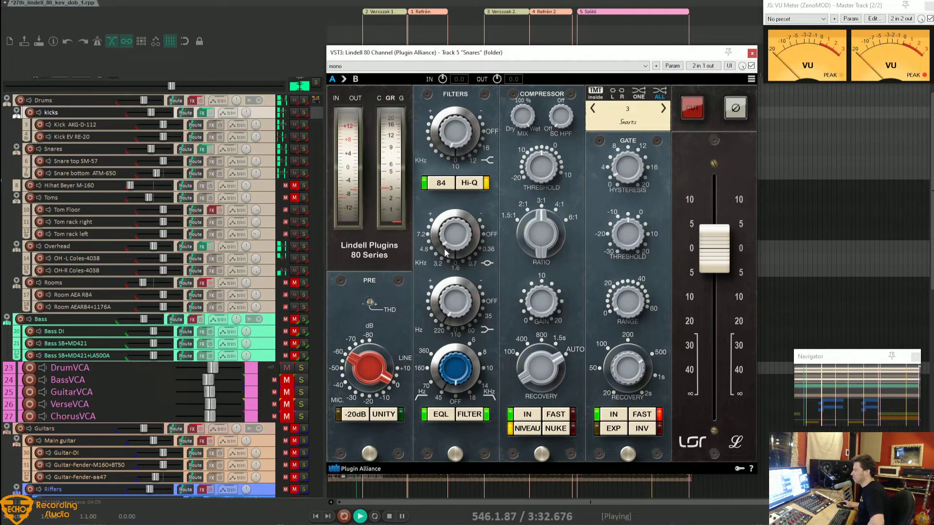
left_click(442, 417)
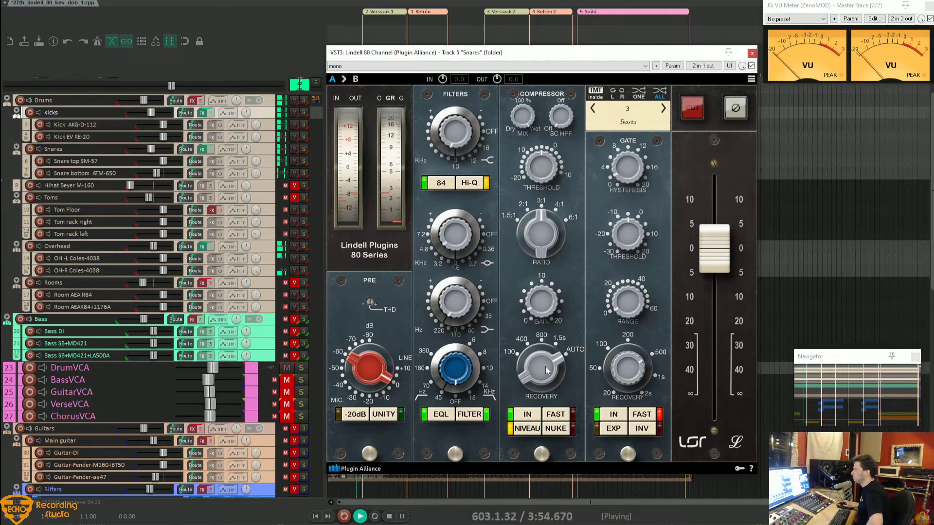
Step: Set the snares' compressor to 400 ms recovery, 4:1 ratio and about -10 dB threshold, and adjust its makeup gain
left_click_drag(547, 370, 548, 401)
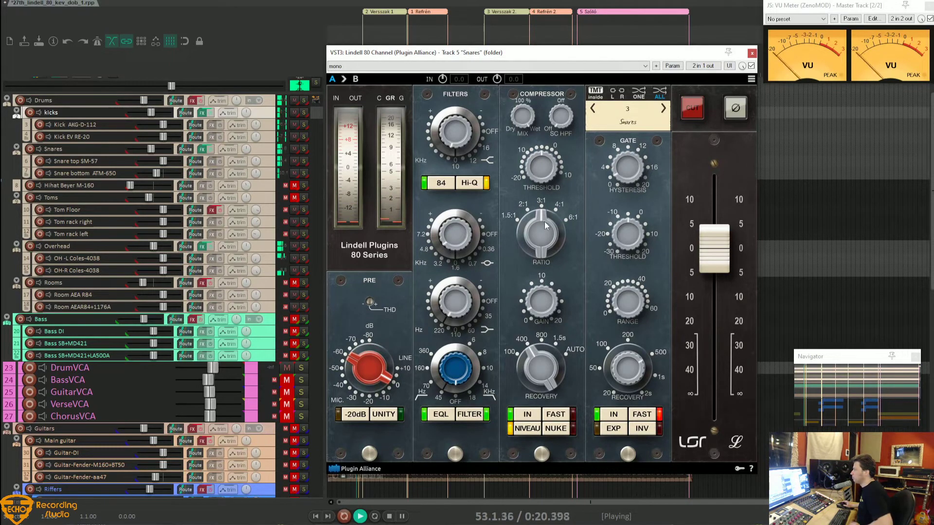
left_click_drag(546, 225, 542, 213)
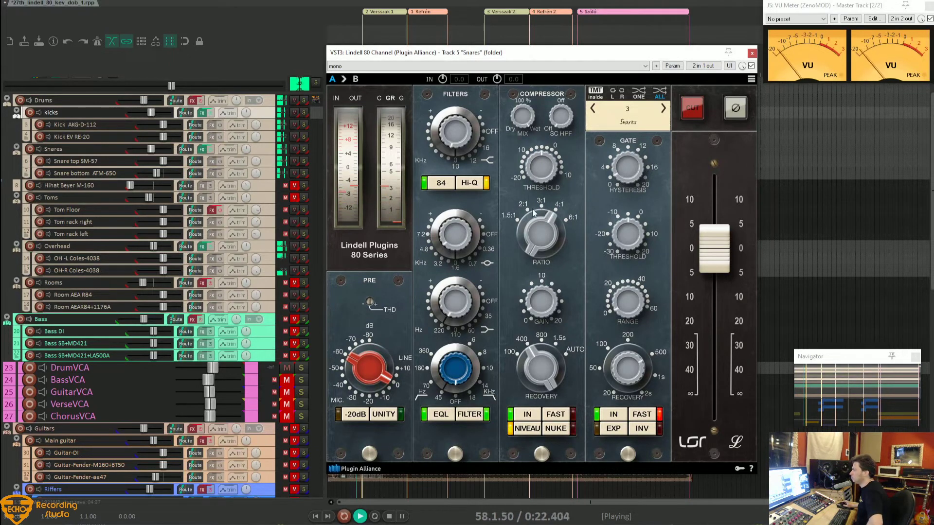
left_click_drag(542, 165, 542, 179)
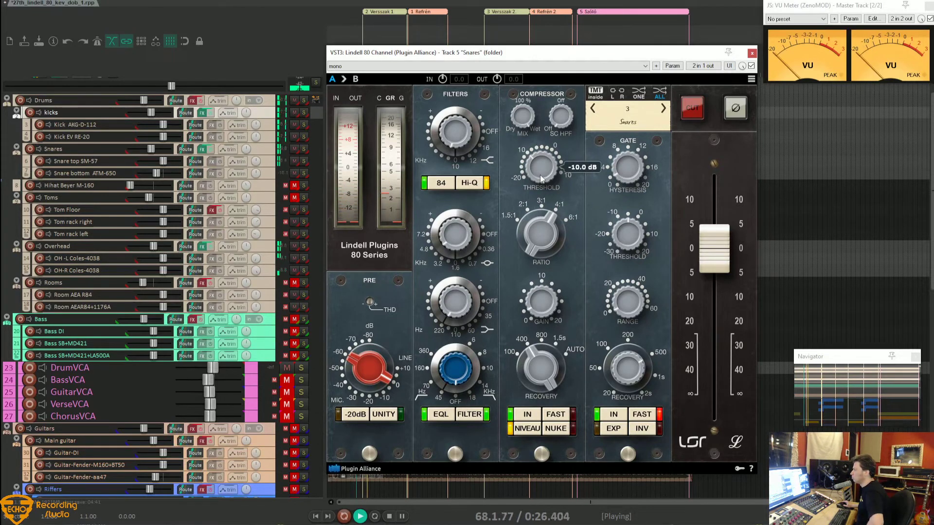
scroll(542, 178, "down", 2)
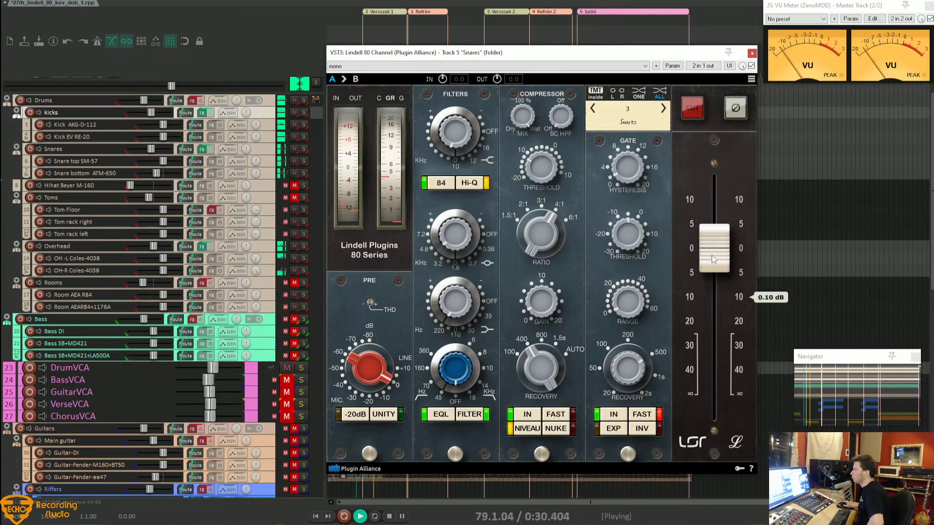
mouse_move(552, 305)
left_click_drag(550, 297, 557, 290)
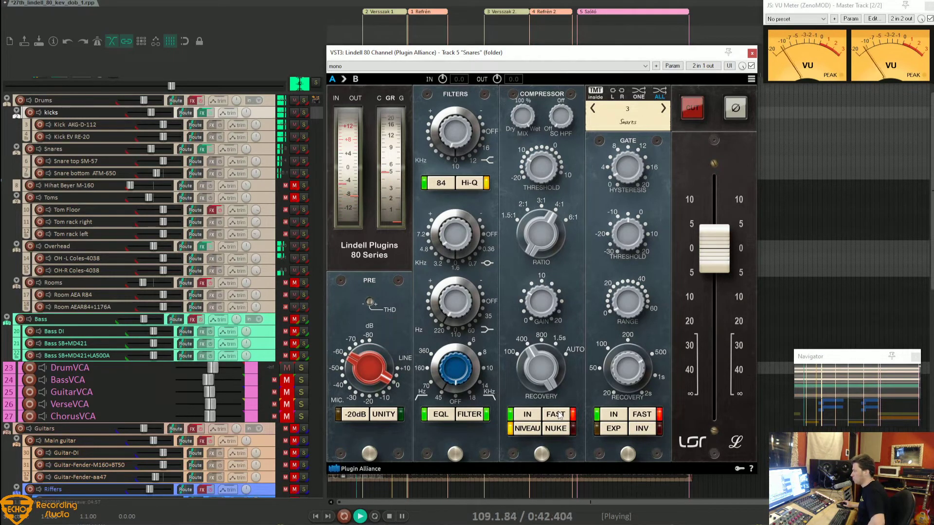
Step: Solo the Snares folder and compare its compressor with FAST mode on and off, leaving FAST off
left_click(303, 149)
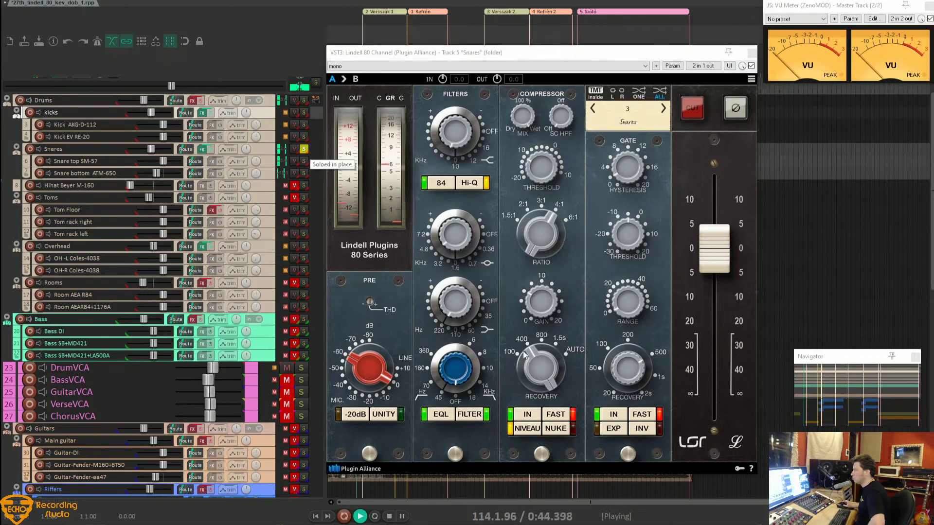
left_click(558, 419)
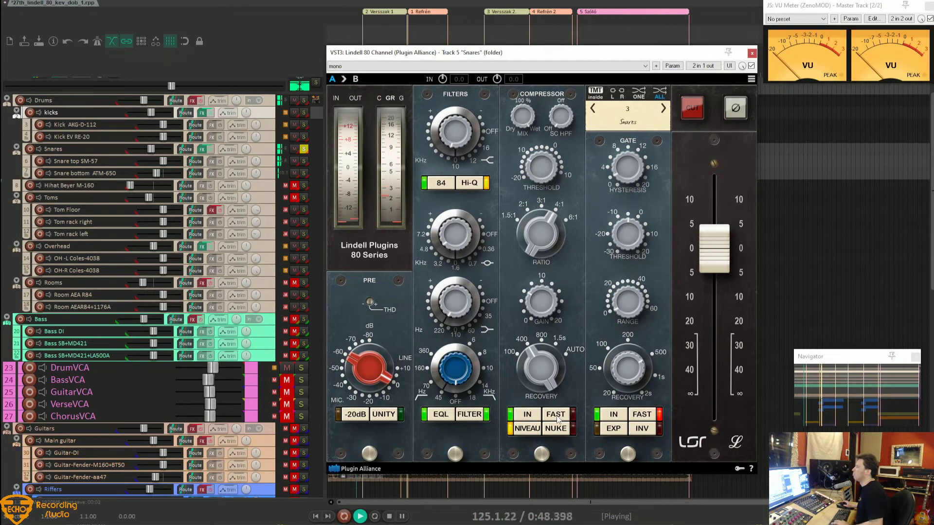
left_click(557, 417)
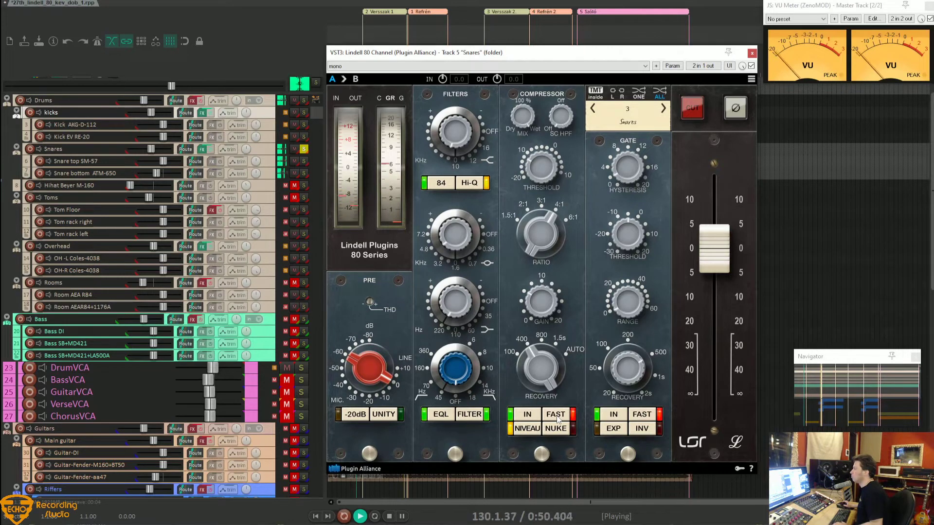
left_click(557, 417)
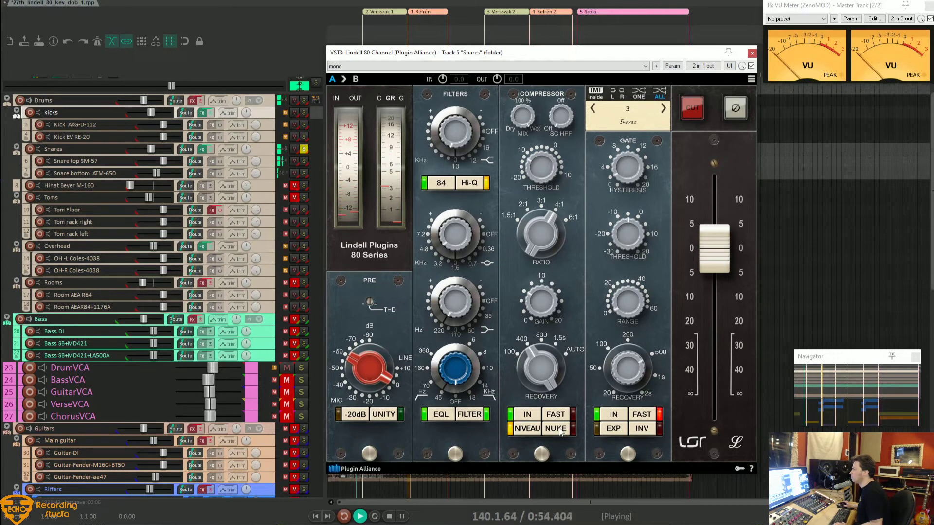
Step: Try NUKE mode on the snares' compressor with the mix at 100 %, and switch it back off
left_click(556, 428)
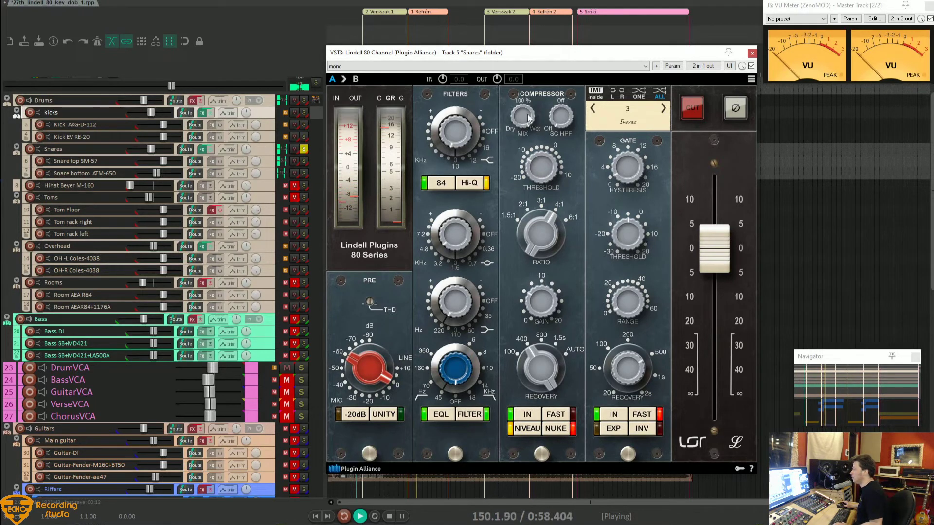
mouse_move(530, 118)
left_mouse_down()
mouse_move(526, 167)
mouse_move(527, 117)
left_mouse_up()
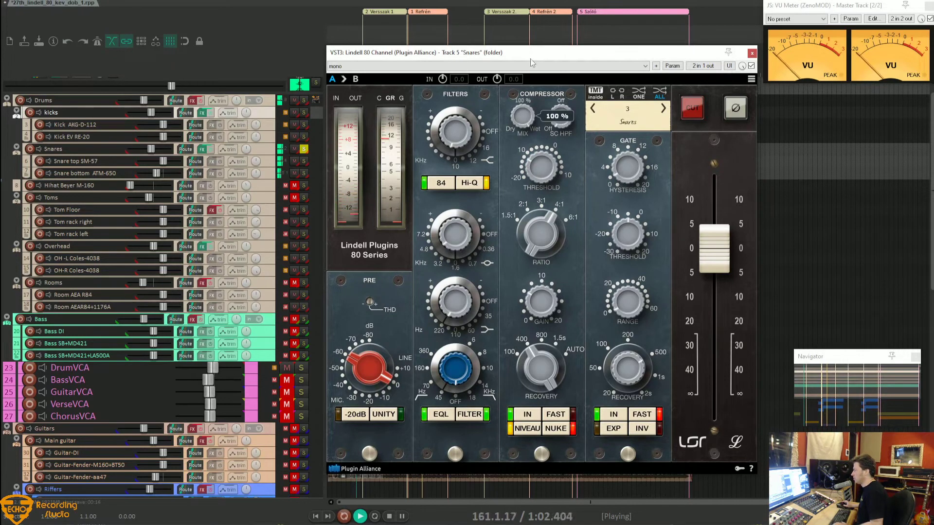
left_click(557, 430)
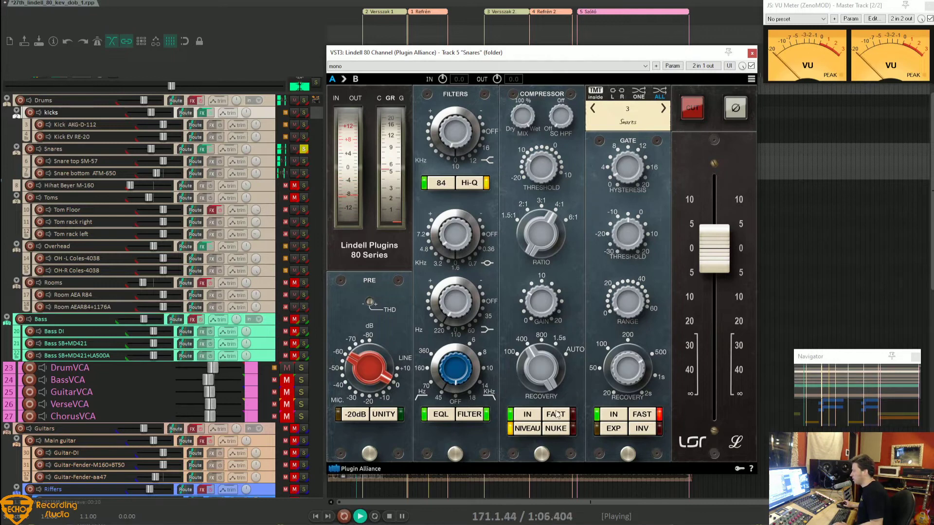
Step: Check the snares with solo off, solo them again, and fine-tune the gate threshold
left_click(303, 150)
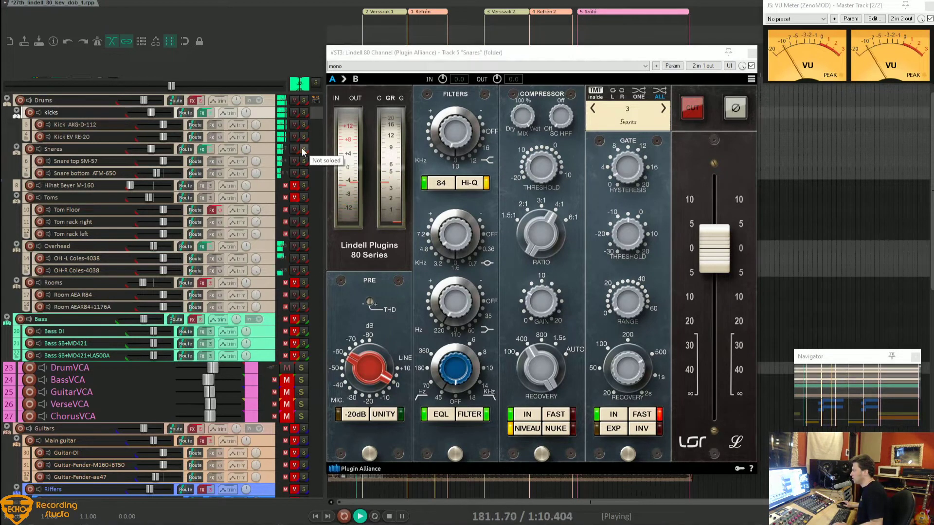
left_click(303, 149)
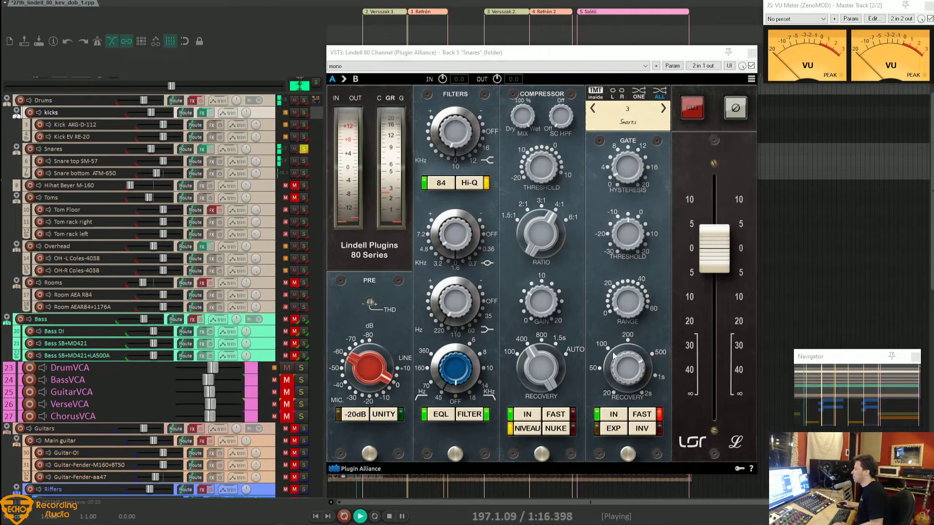
mouse_move(629, 280)
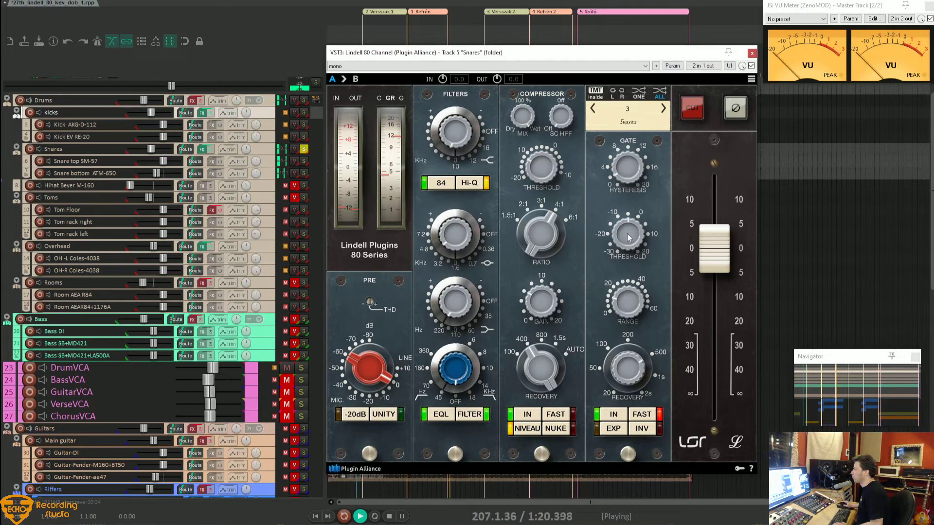
mouse_move(623, 246)
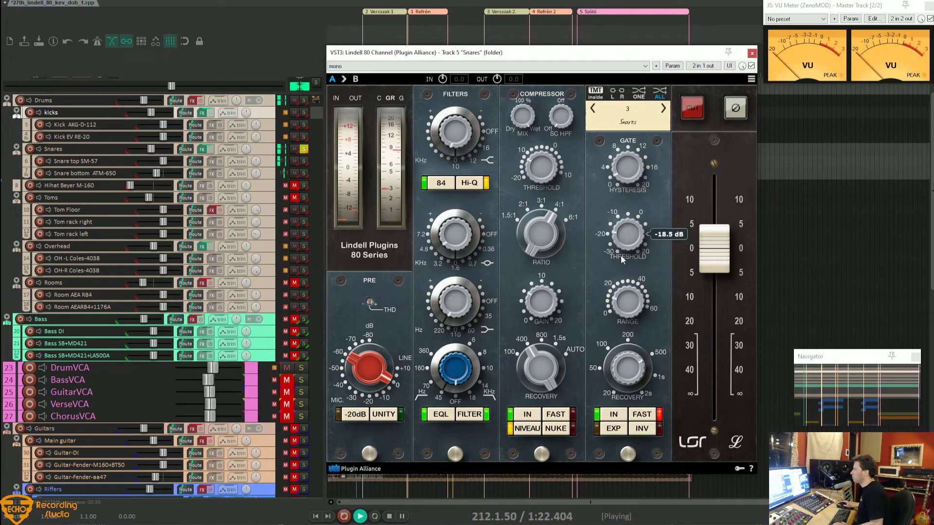
left_click_drag(623, 253, 625, 244)
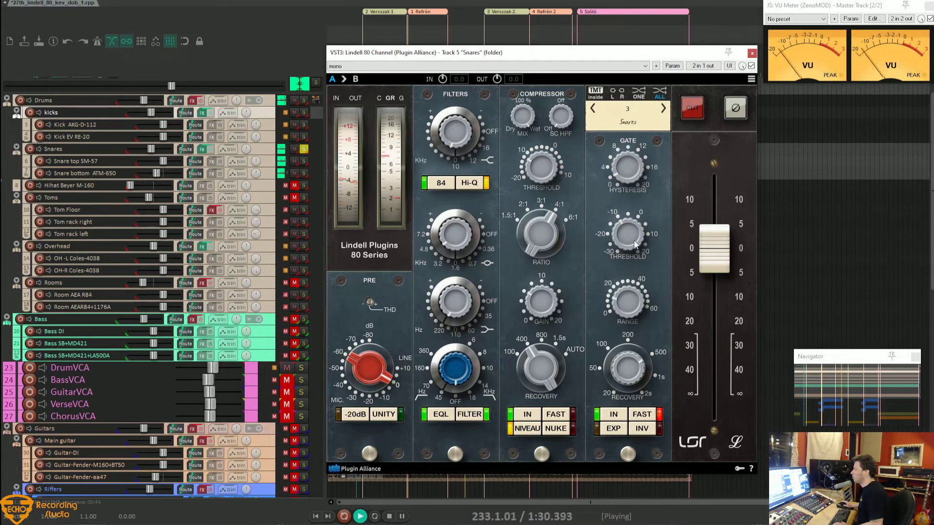
Step: Set the snares' gate threshold to about -4.45 dB and adjust the gate recovery
left_click_drag(635, 240, 634, 235)
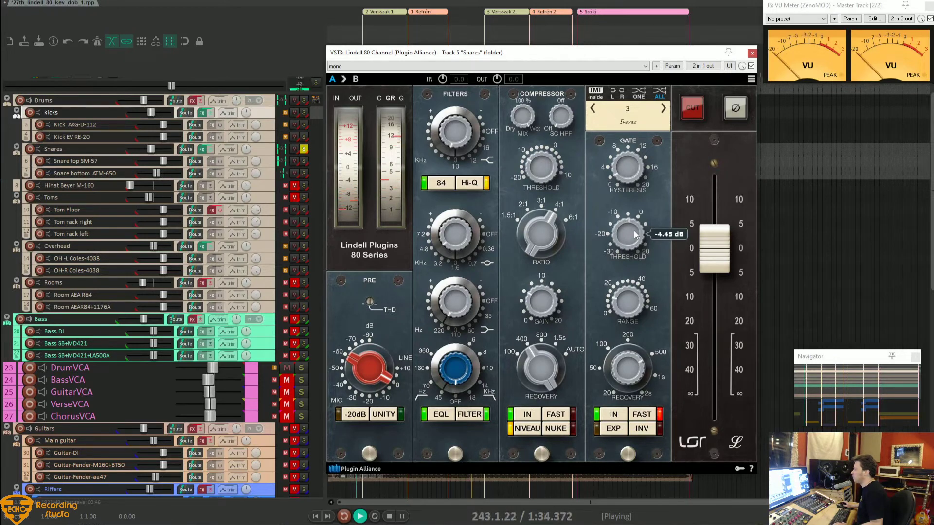
left_click_drag(632, 364, 628, 384)
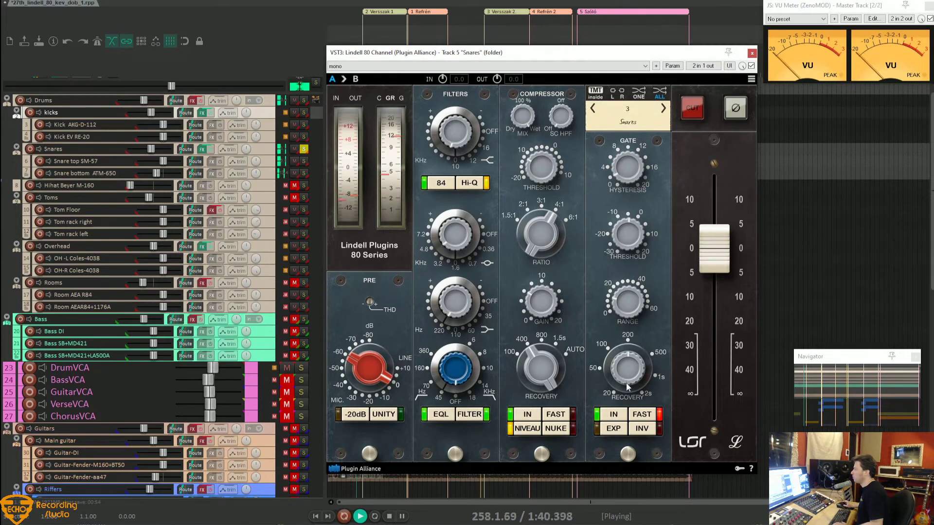
Step: Compare the snares with the gate on and off, both soloed and together with the other drums
left_click(625, 418)
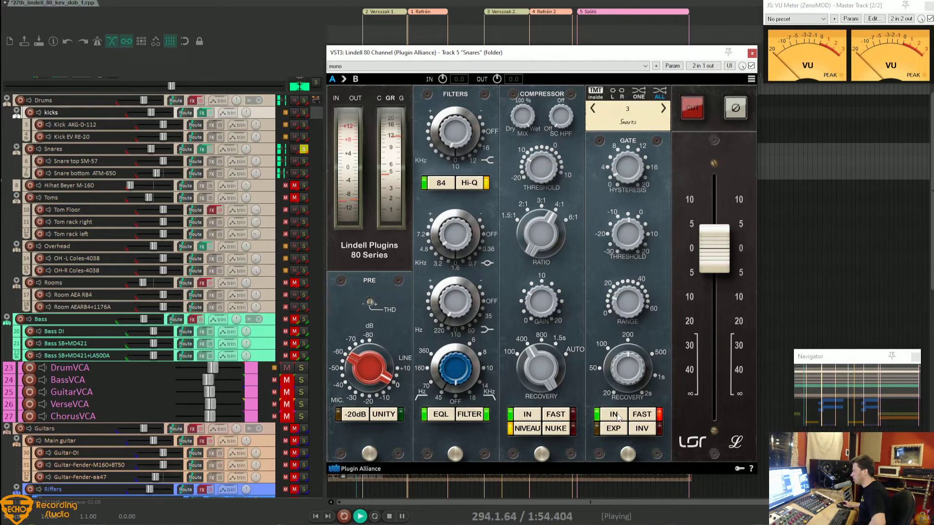
left_click(617, 414)
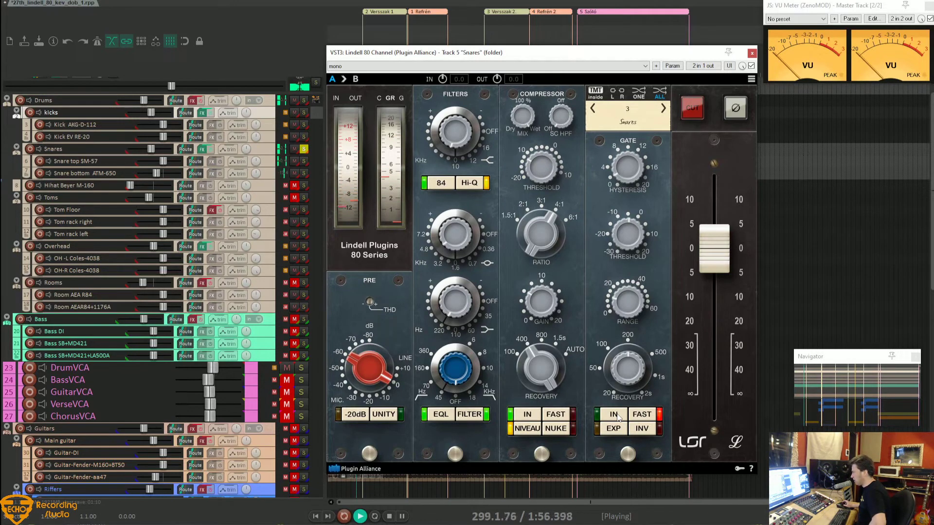
left_click(617, 415)
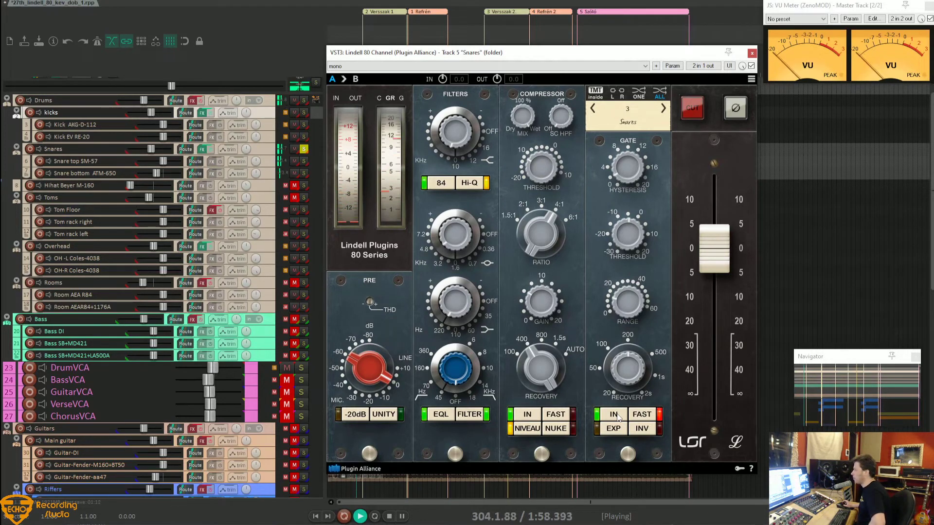
left_click(303, 150)
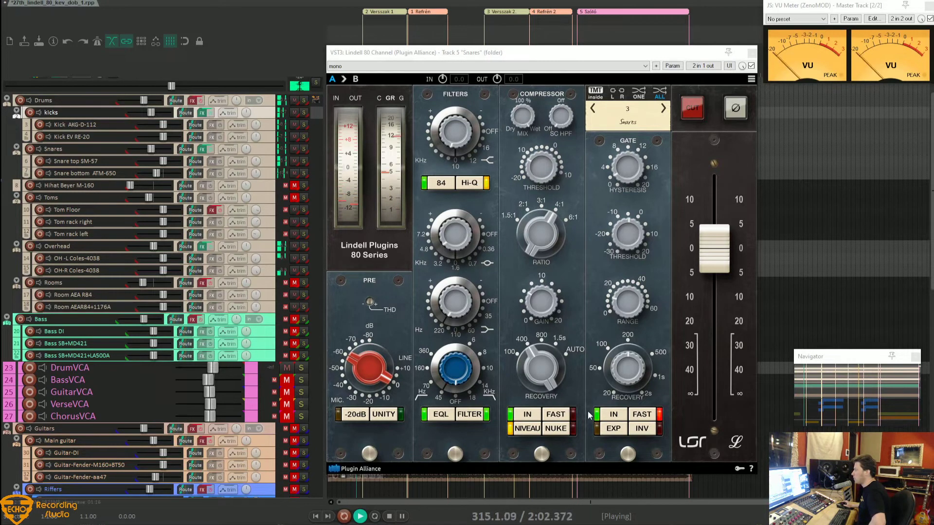
left_click(612, 421)
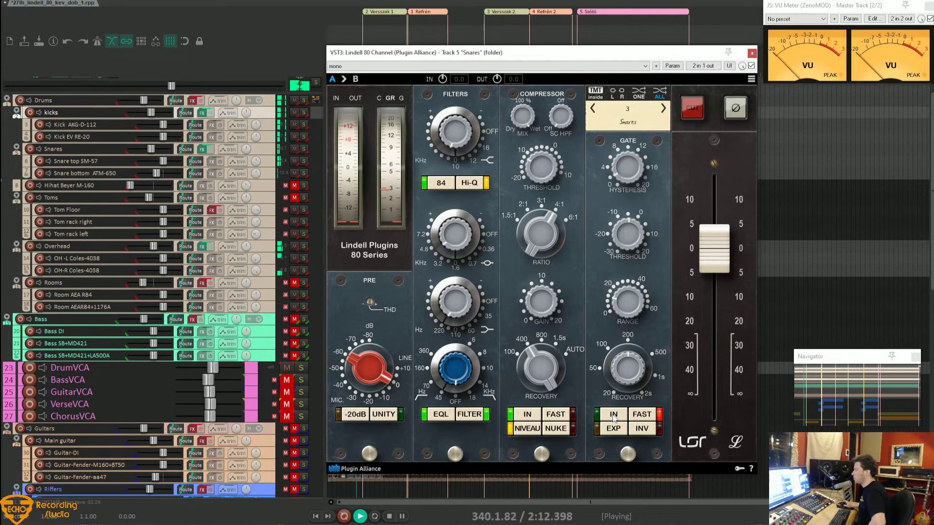
left_click(304, 149)
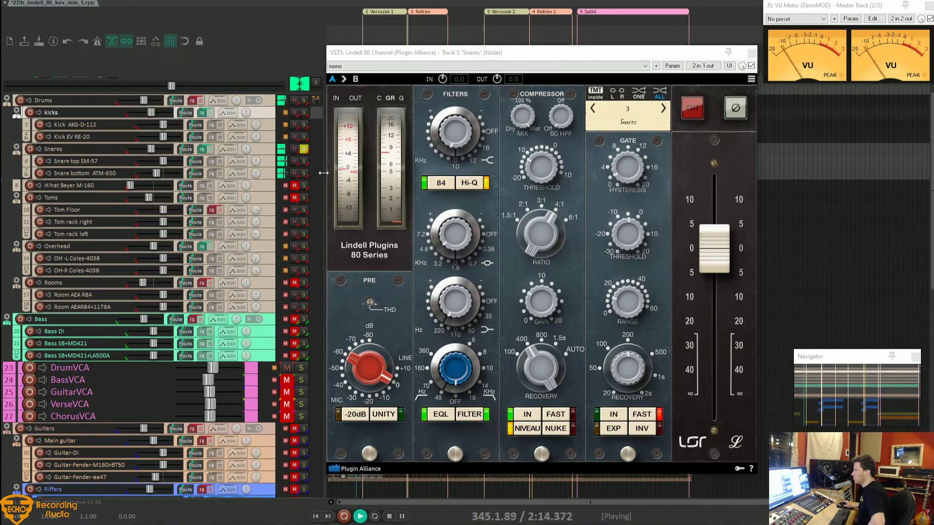
Step: Set the snares' gate range to about 13.8 dB and fine-tune the gate recovery around 0.20 s
left_click(626, 323)
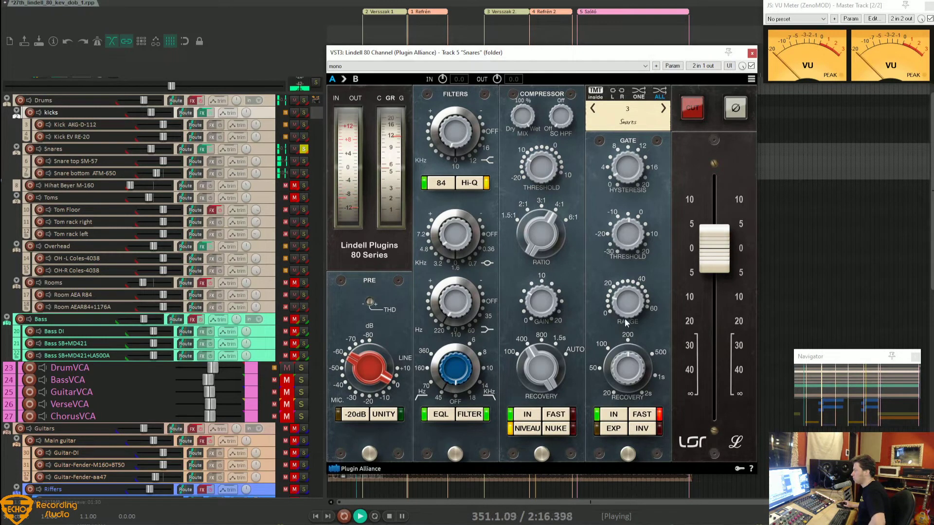
left_click_drag(626, 323, 627, 263)
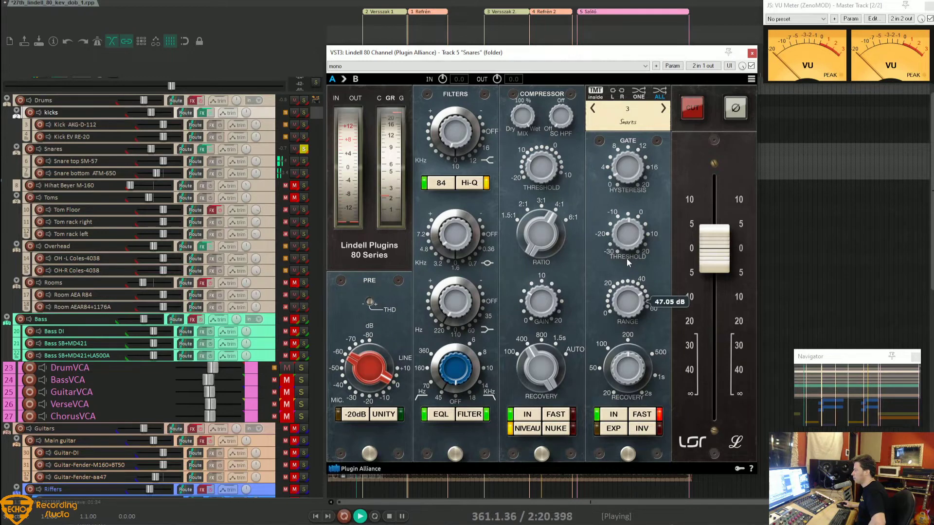
left_click(626, 363)
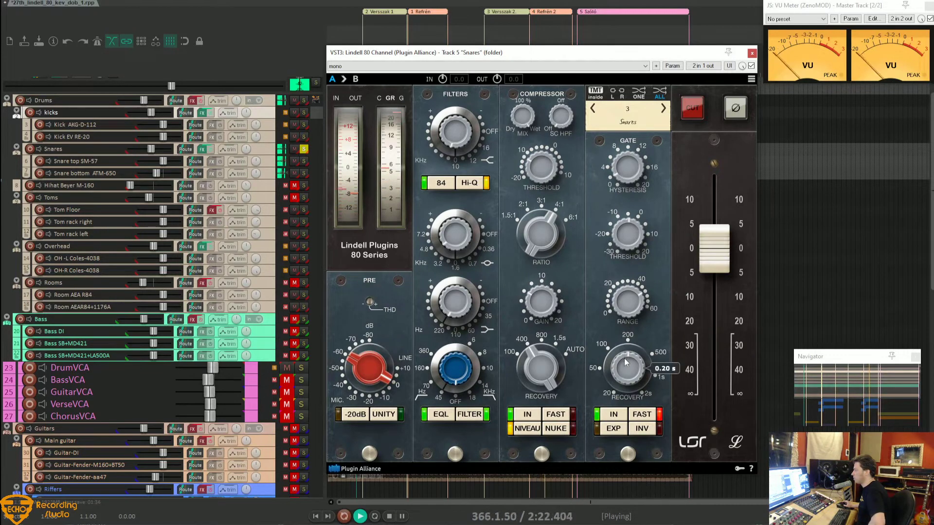
mouse_move(625, 362)
left_mouse_down()
mouse_move(626, 327)
mouse_move(624, 347)
left_mouse_up()
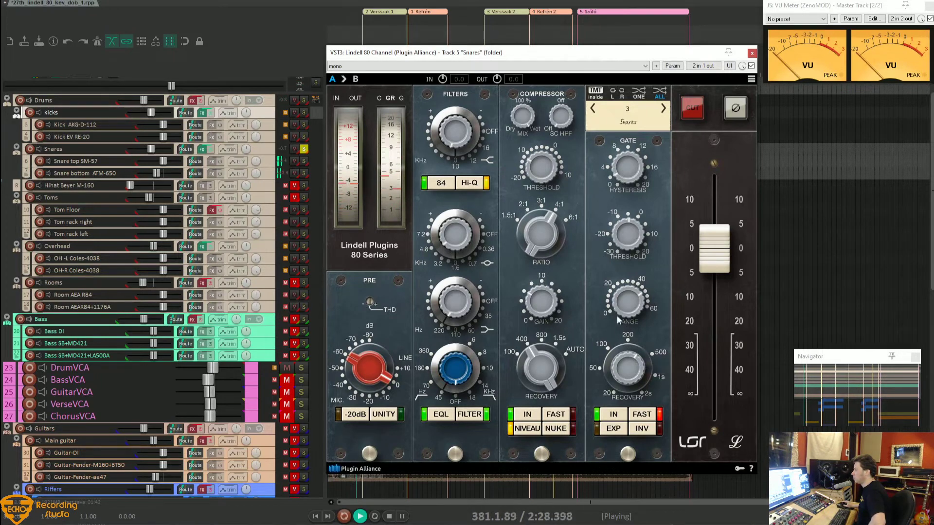
left_click_drag(627, 305, 626, 334)
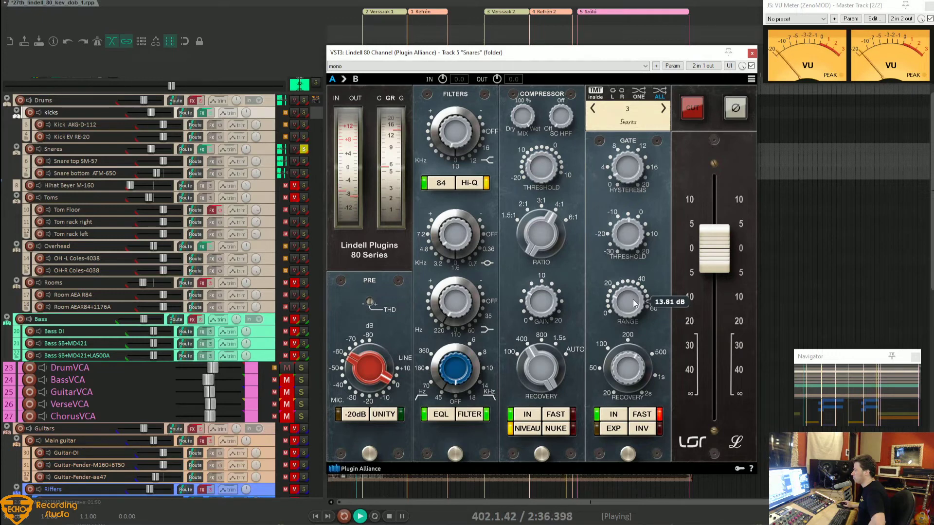
Step: Check the gate's effect on the snares, unsolo the Snares folder and close its plugin window
left_click(615, 414)
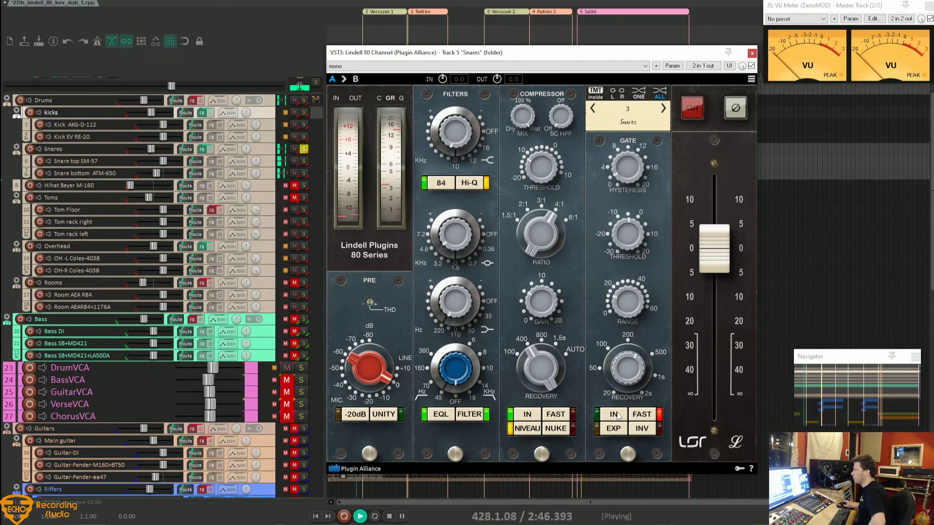
left_click(305, 149)
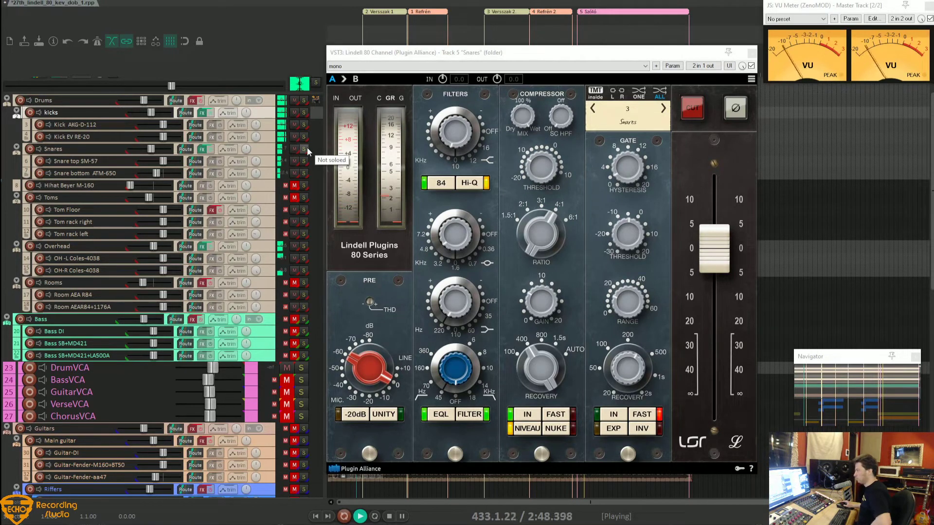
left_click(752, 53)
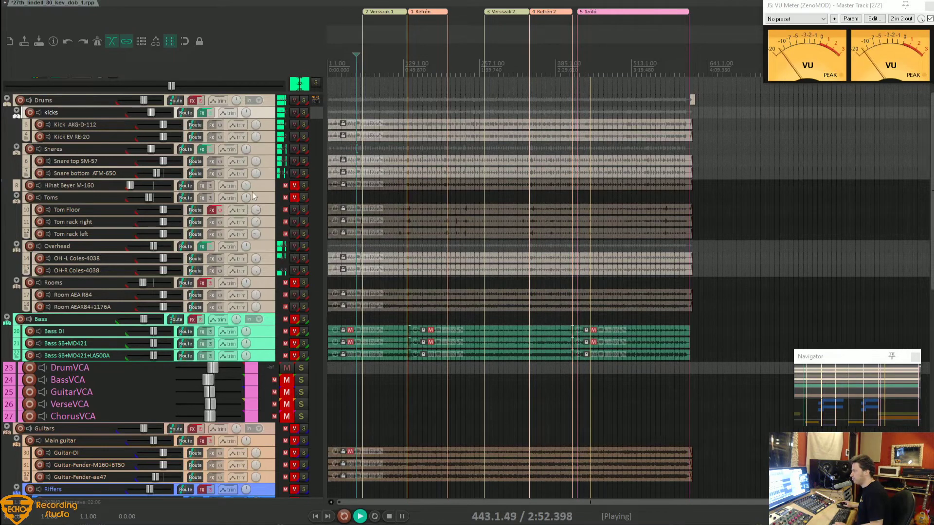
Step: Enable the Tom Floor track's effects and unmute the Toms folder while muting both rack toms
left_click(221, 210)
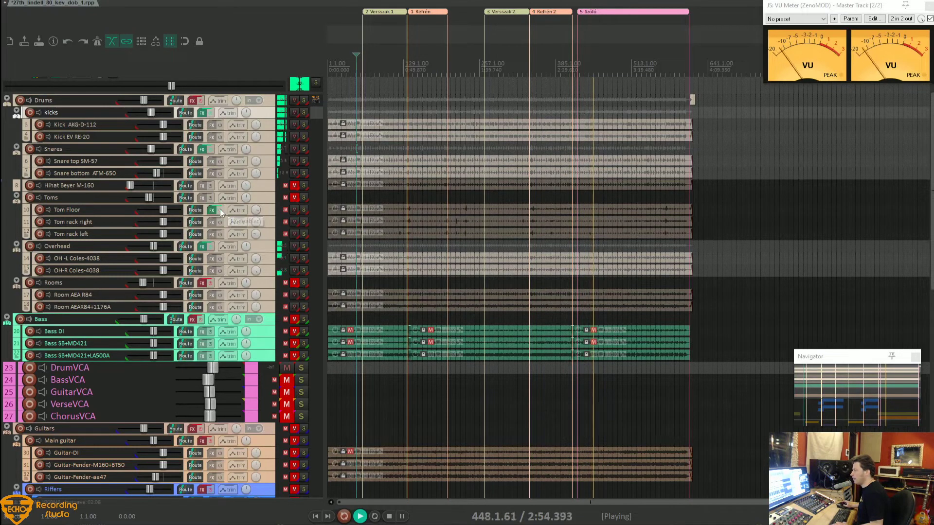
left_click(295, 198)
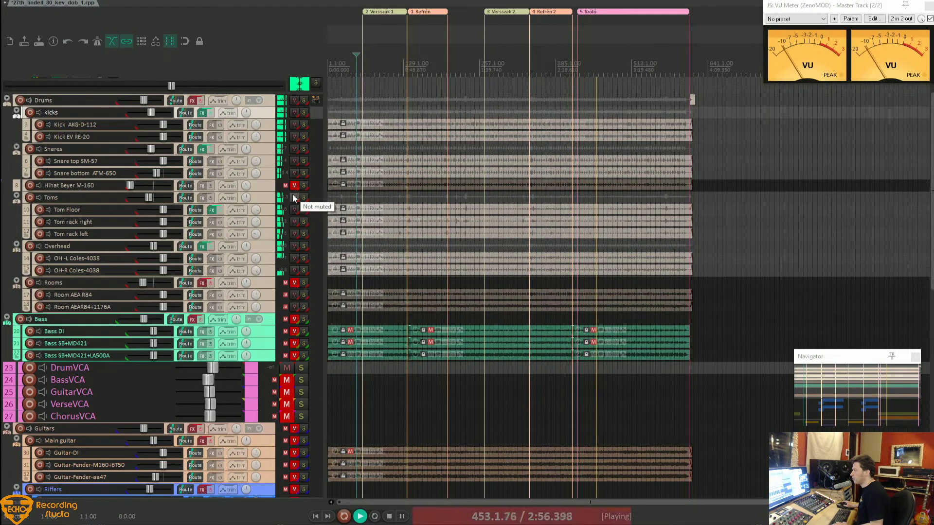
left_click(296, 223)
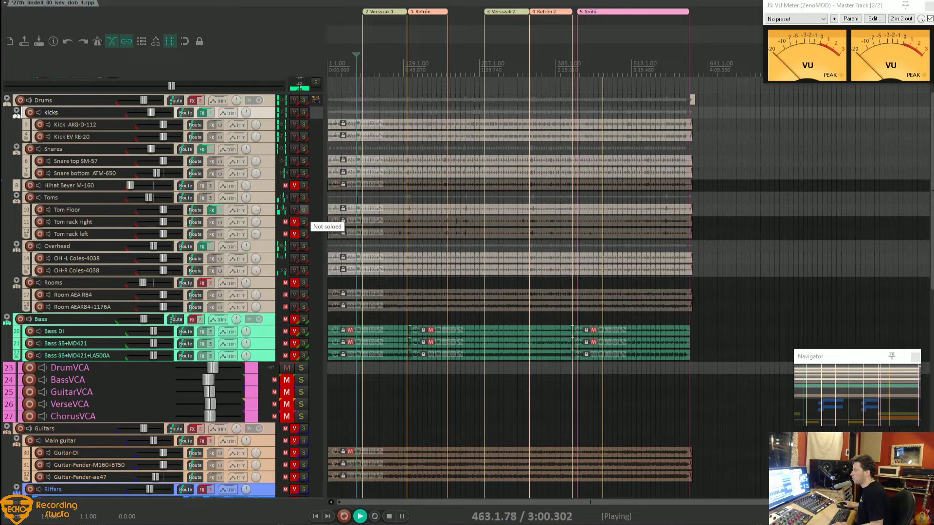
Step: Play from the end of the solo section and select about 9 bars around the tom fill
left_click(663, 199)
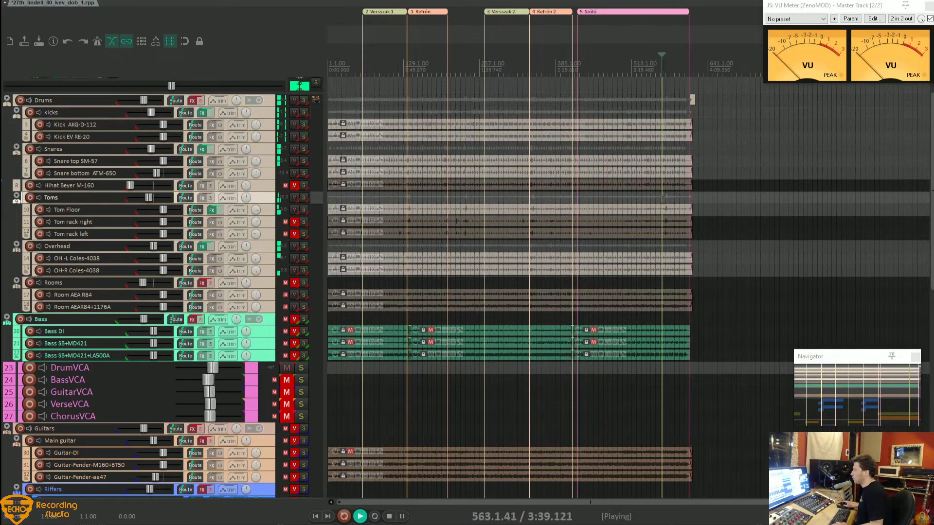
scroll(692, 188, "up", 4)
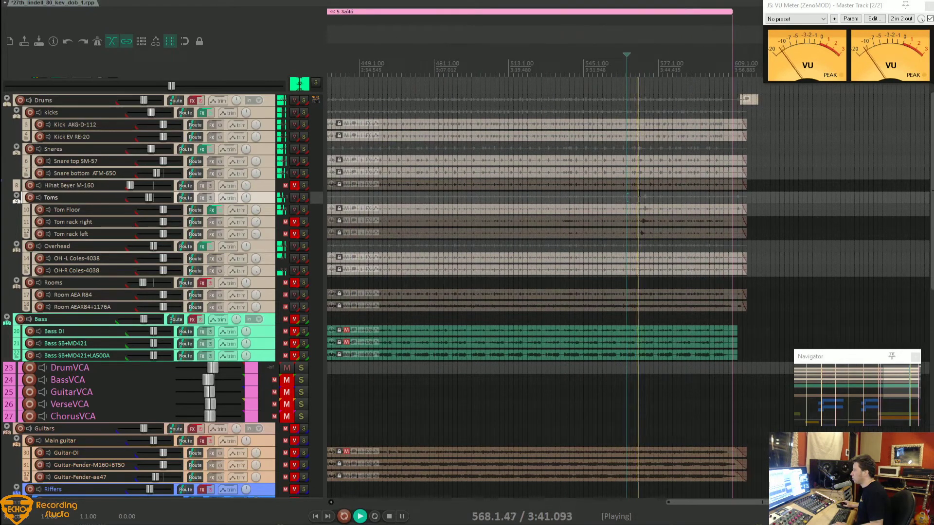
left_click_drag(638, 194, 662, 199)
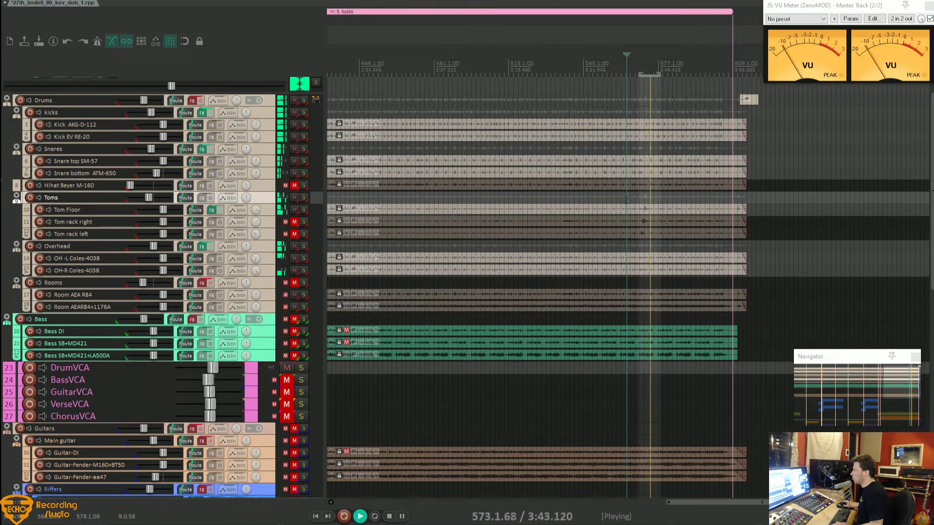
Step: Solo the Tom Floor track and open its Lindell 80 Channel plugin
left_click(304, 210)
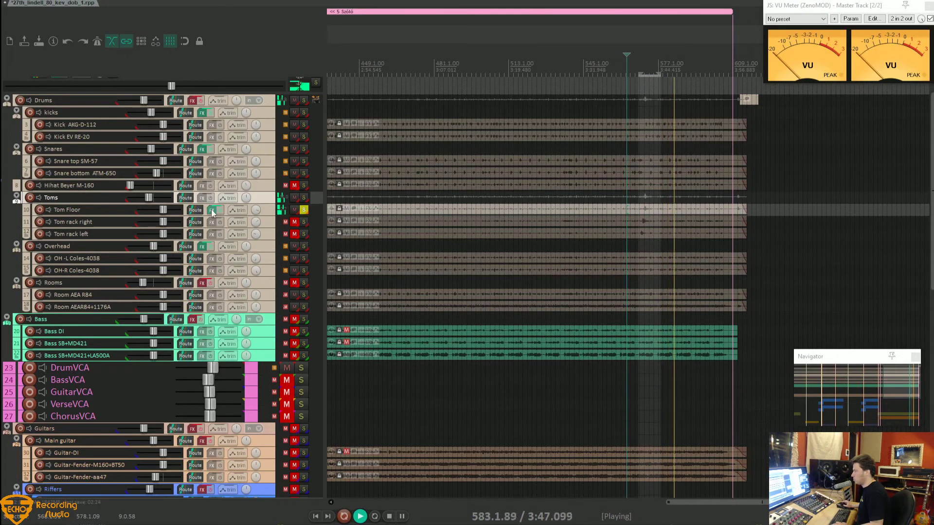
right_click(227, 223)
left_click(227, 224)
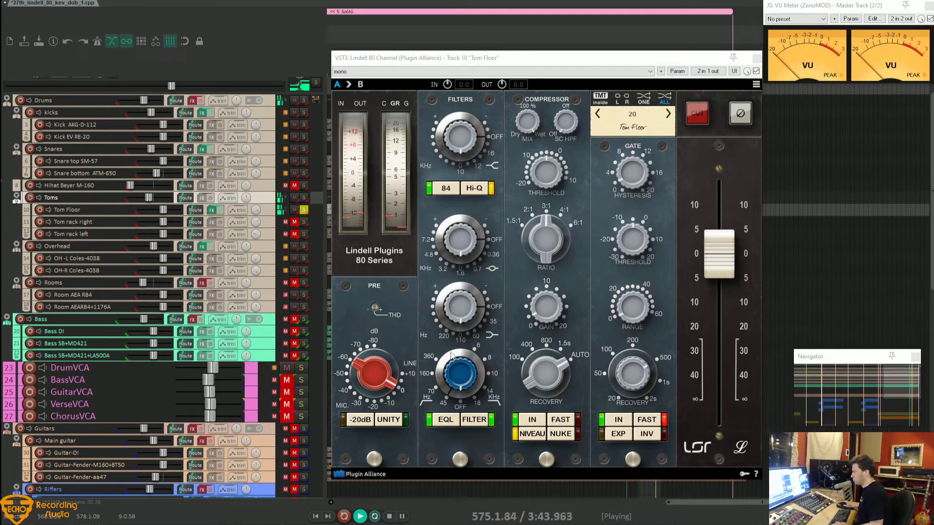
Step: Shape the Tom Floor EQ with a low-band boost of about 4.5 dB, a mid-band cut and a high-band boost
left_click(445, 323)
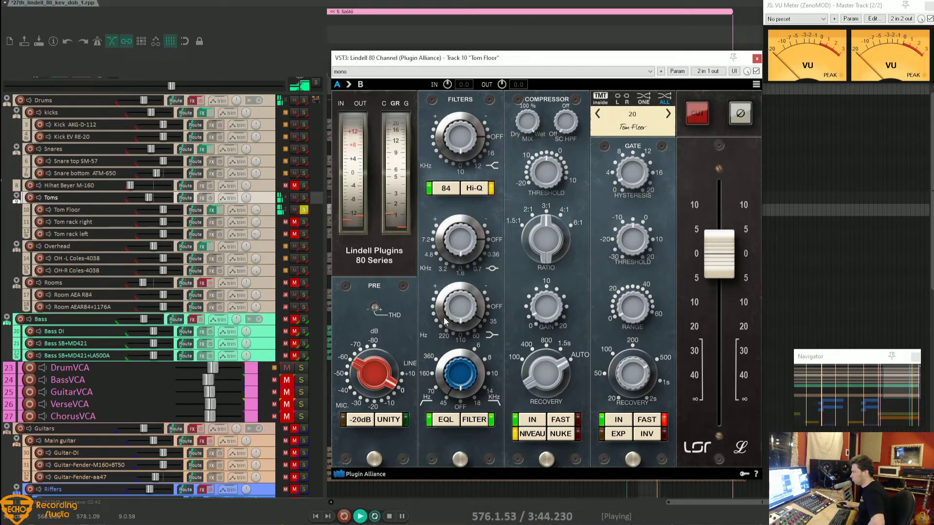
left_click_drag(445, 311, 446, 330)
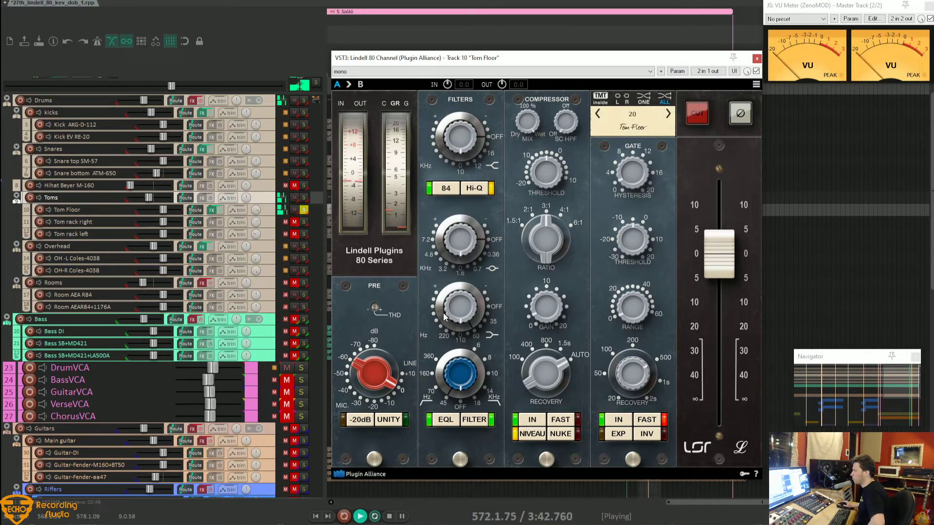
mouse_move(454, 312)
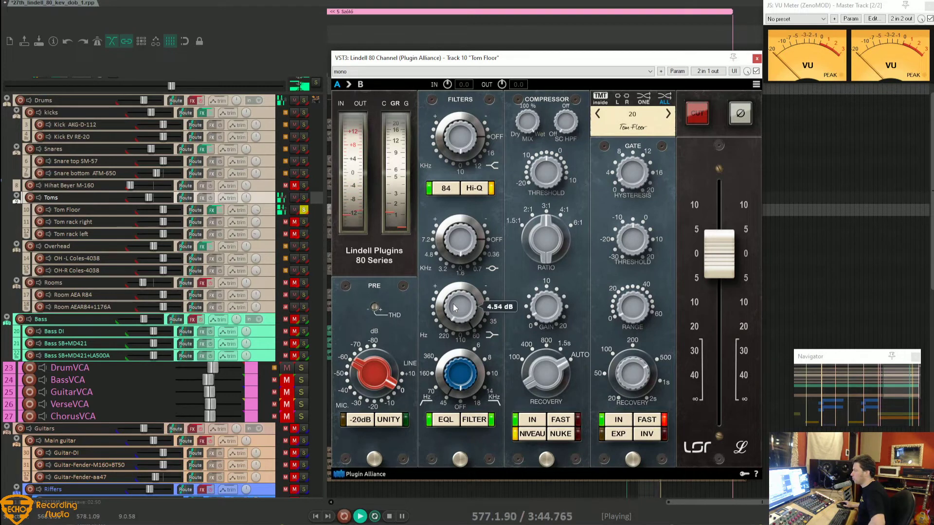
left_click_drag(454, 307, 454, 304)
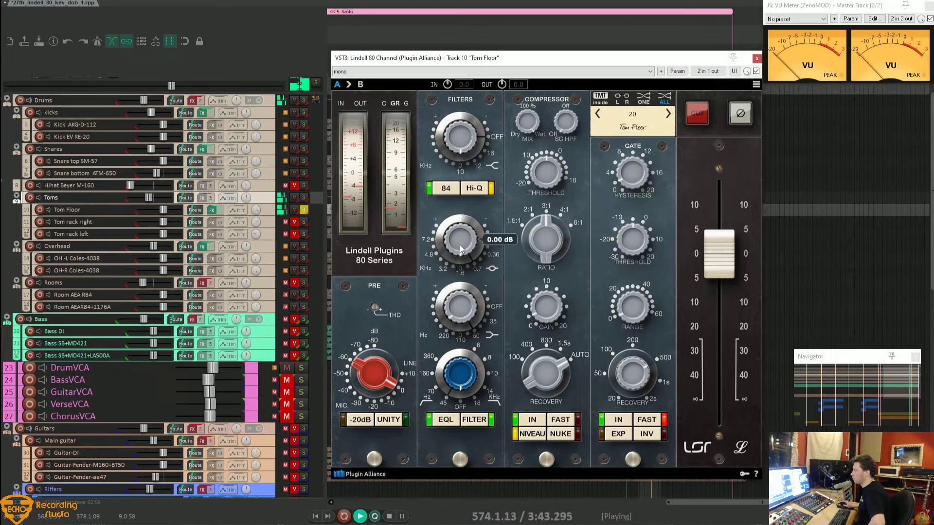
mouse_move(460, 244)
left_mouse_down()
mouse_move(459, 265)
mouse_move(460, 223)
mouse_move(460, 257)
left_mouse_up()
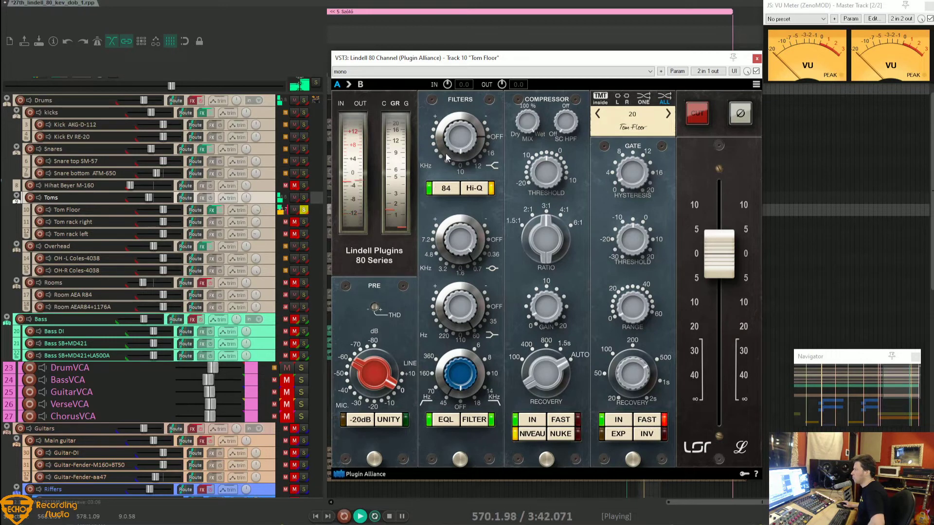
left_click_drag(454, 139, 454, 126)
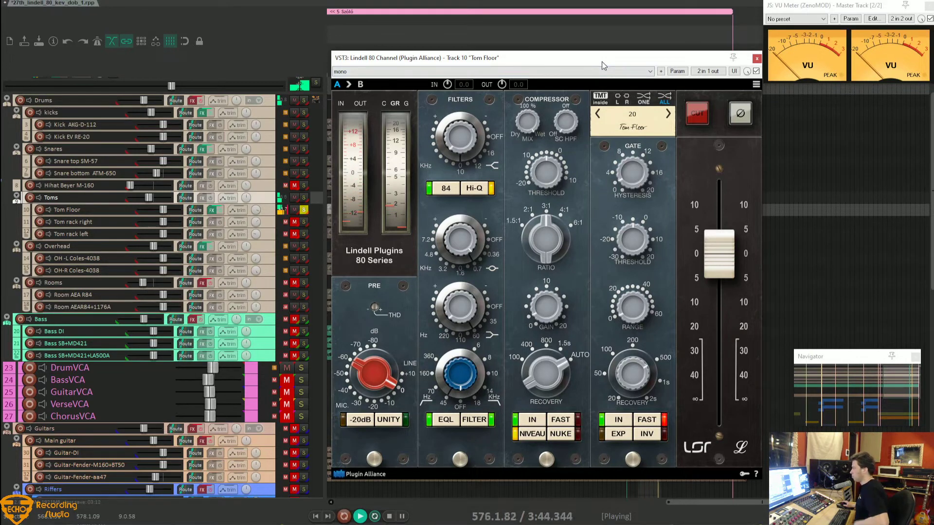
Step: Stop playback and move the Tom Floor plugin window clear of the tom fill in the timeline
left_click_drag(602, 61, 483, 67)
left_click(725, 188)
key("space")
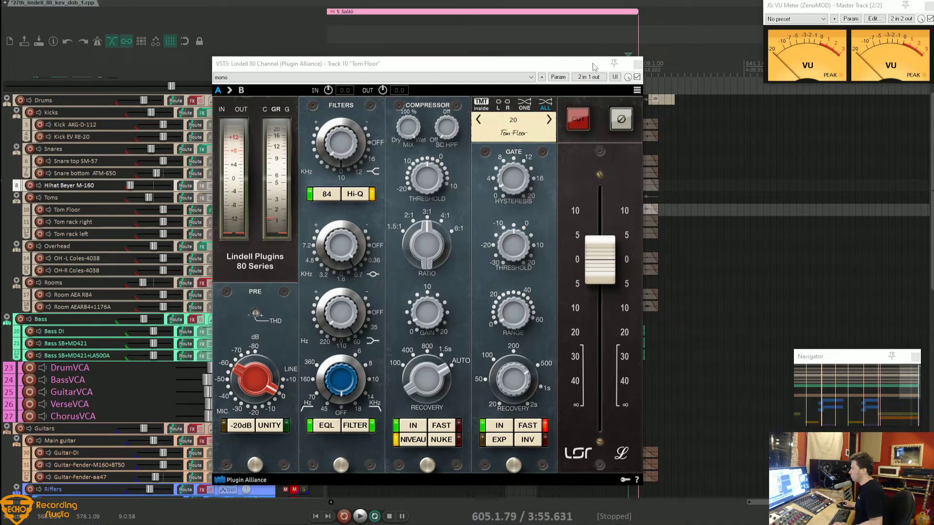
left_click_drag(594, 67, 378, 69)
Step: Tighten the time selection around the tom fill to about 5 bars ending at 575.1.60, and play it
left_click(508, 190)
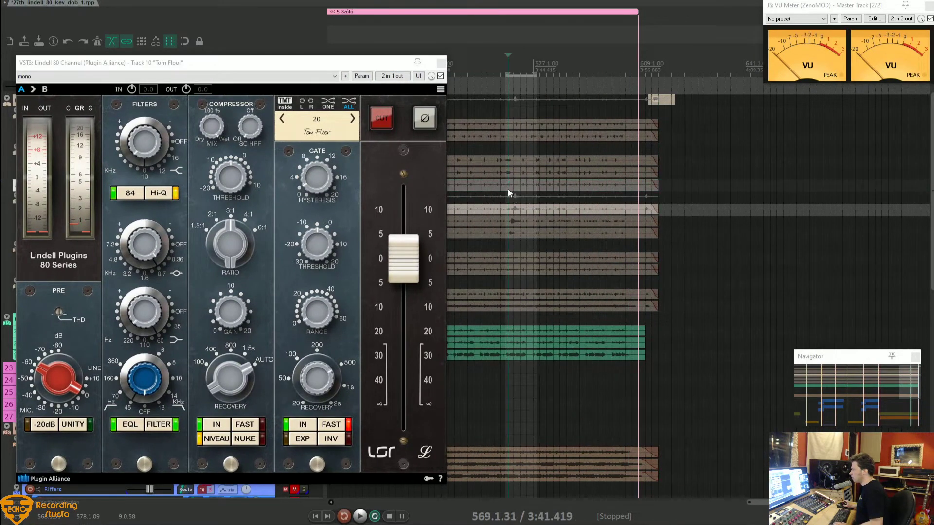
scroll(507, 191, "up", 3)
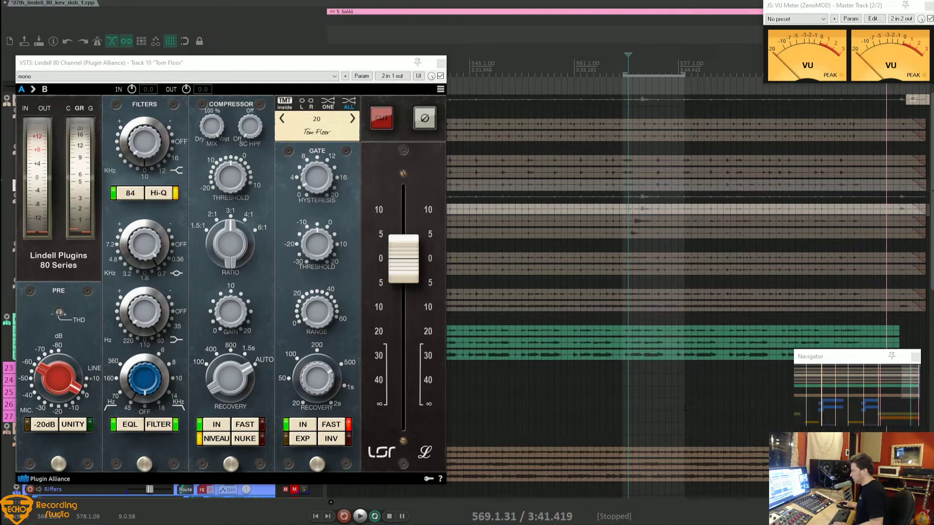
left_click_drag(685, 408, 670, 409)
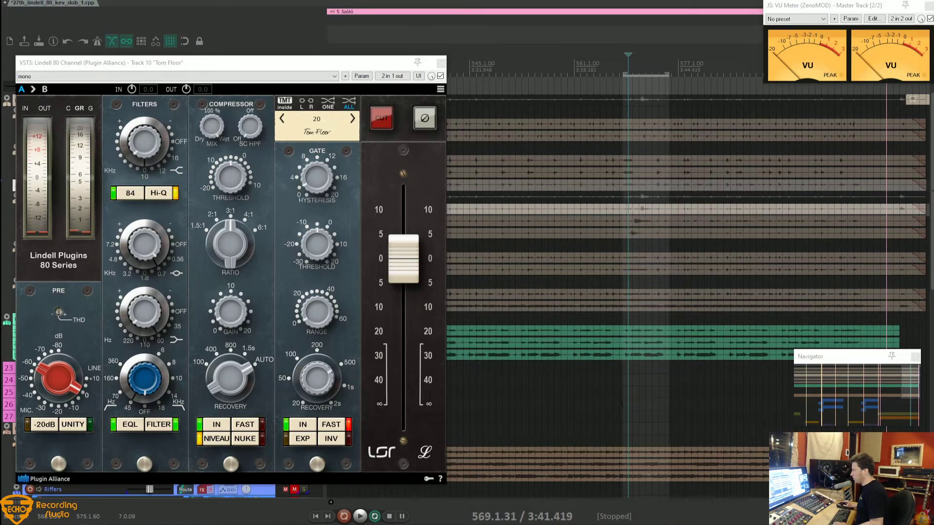
key("space")
left_click_drag(622, 407, 632, 415)
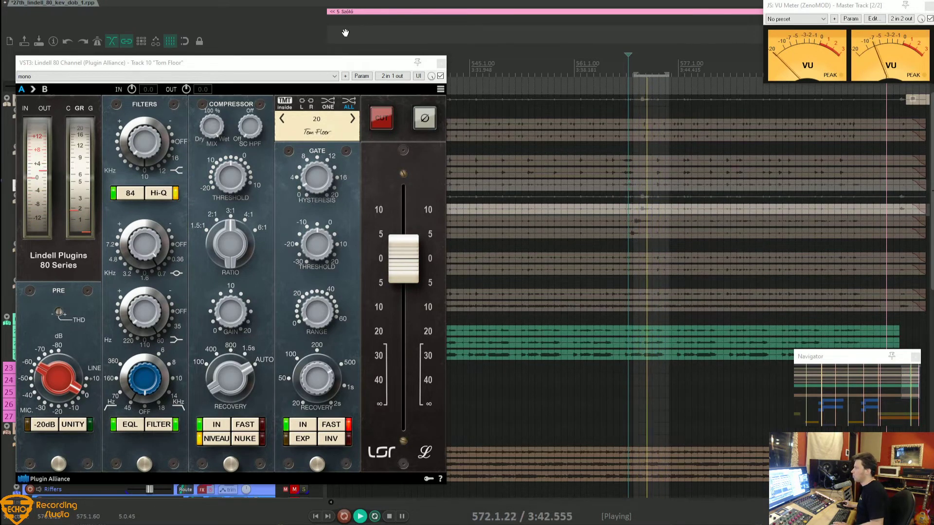
Step: Move the Tom Floor plugin window clear of the track list, then set its compressor ratio to 4:1 and adjust threshold and recovery
left_click_drag(339, 62, 630, 46)
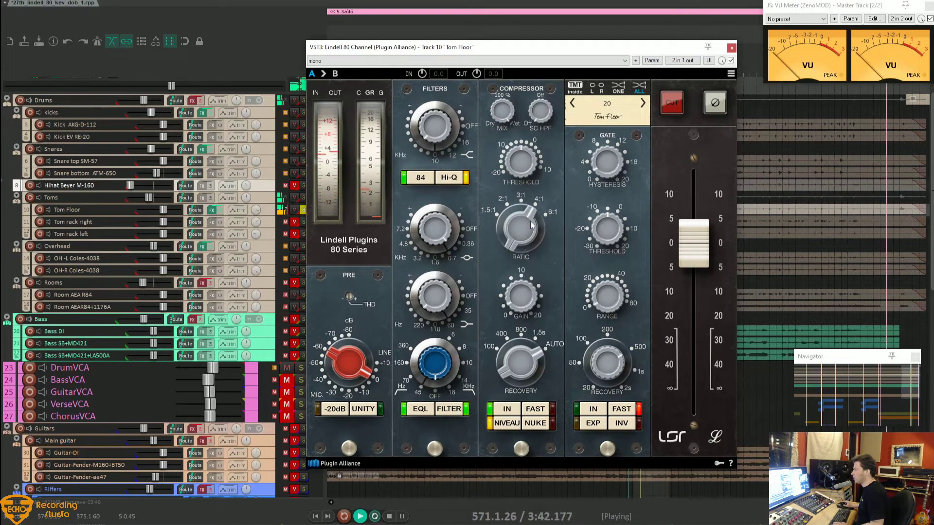
mouse_move(529, 171)
left_mouse_down()
mouse_move(526, 193)
mouse_move(529, 183)
left_mouse_up()
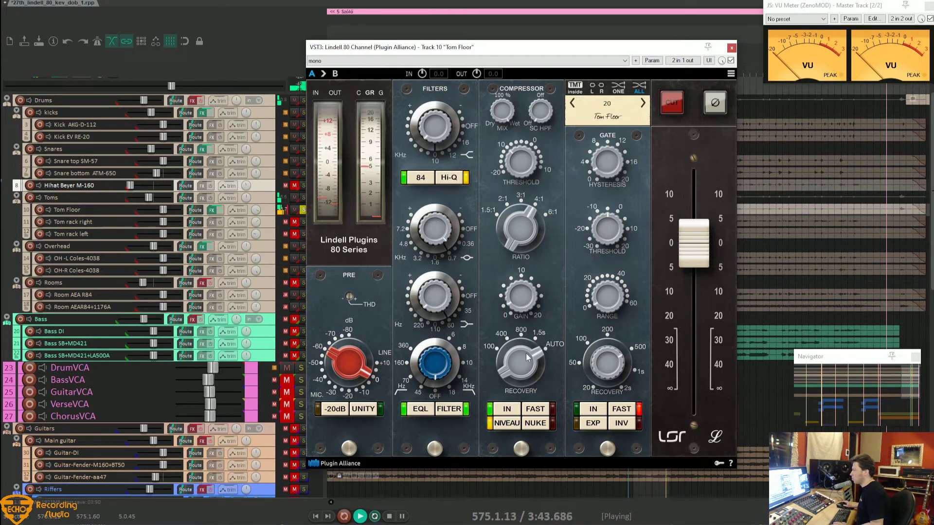
left_click_drag(528, 358, 527, 410)
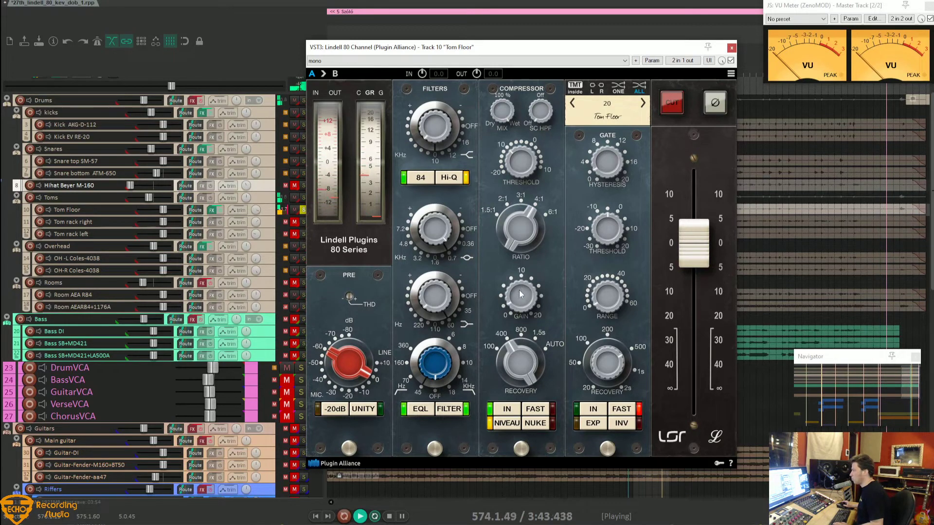
mouse_move(521, 292)
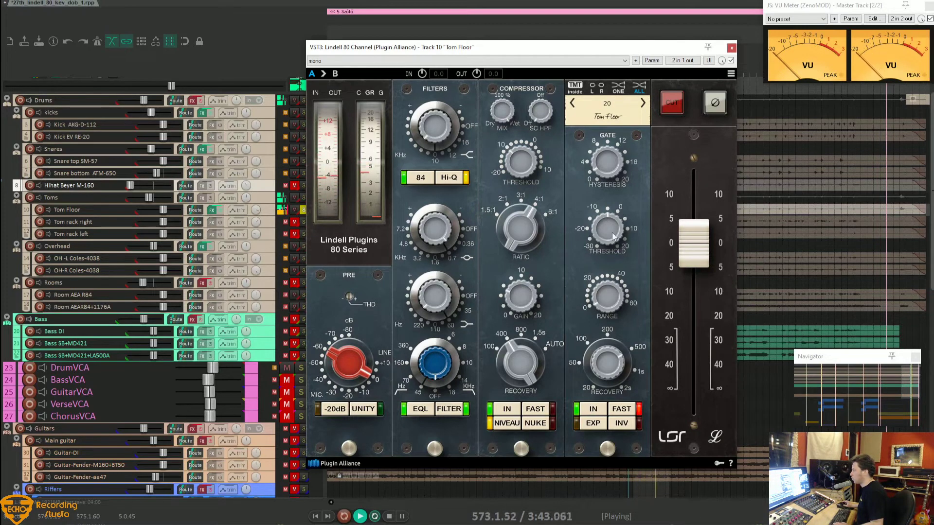
Step: Set the Tom Floor gate range to about 24 dB, adjust the gate threshold while listening, and stop playback
mouse_move(599, 280)
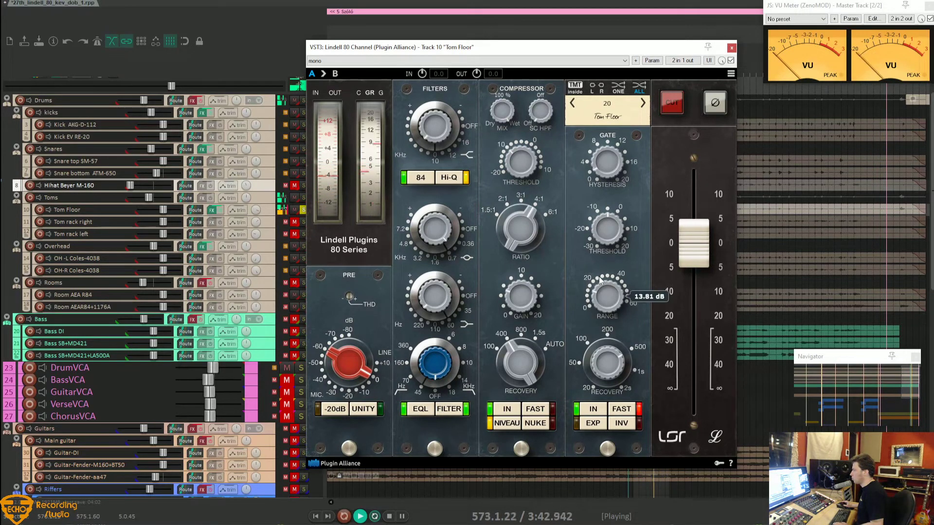
mouse_move(611, 176)
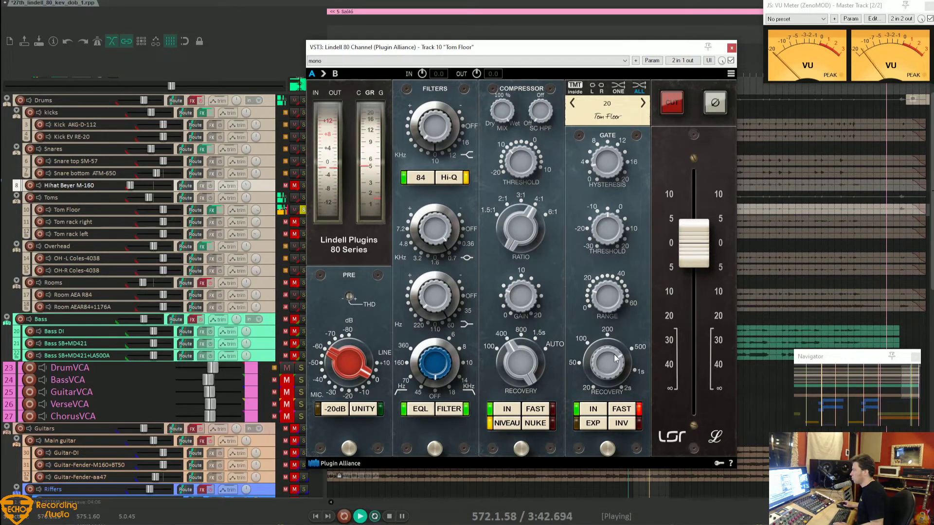
left_click_drag(607, 300, 607, 294)
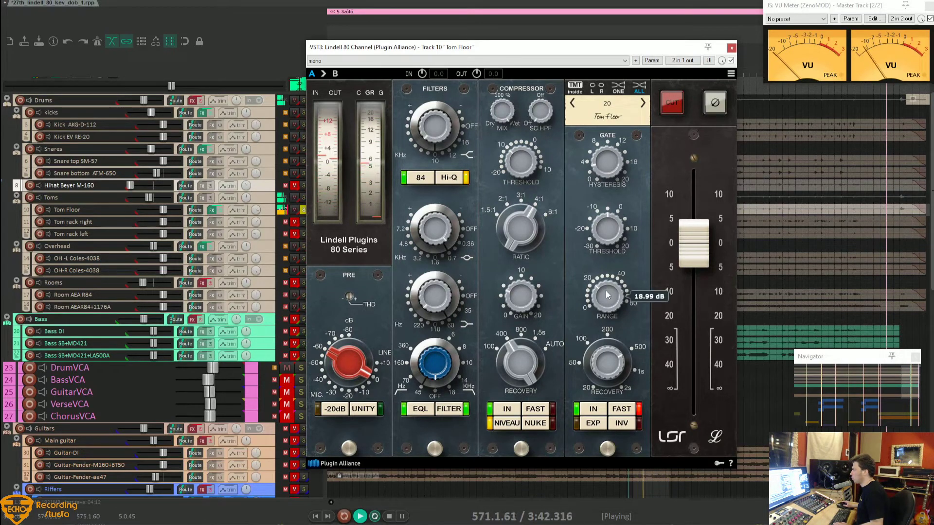
scroll(607, 294, "down", 1)
scroll(607, 294, "down", 1)
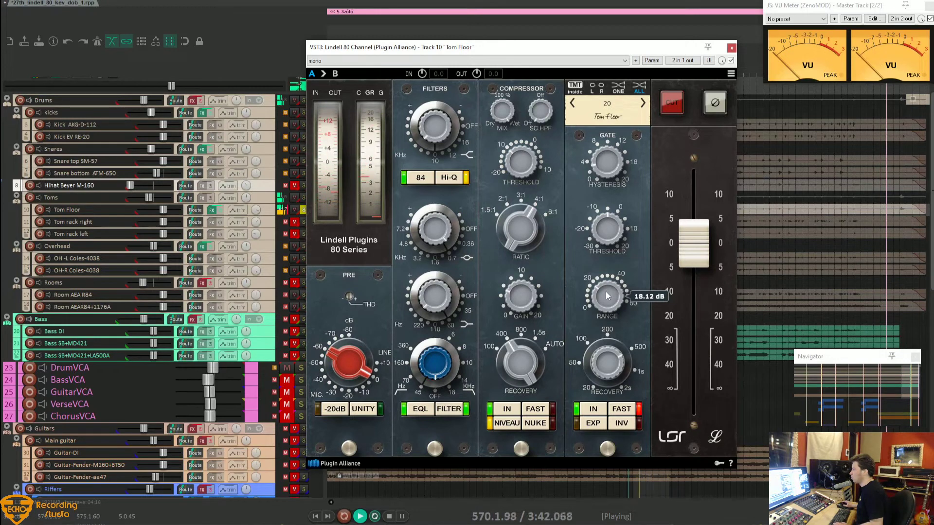
left_click_drag(607, 295, 607, 276)
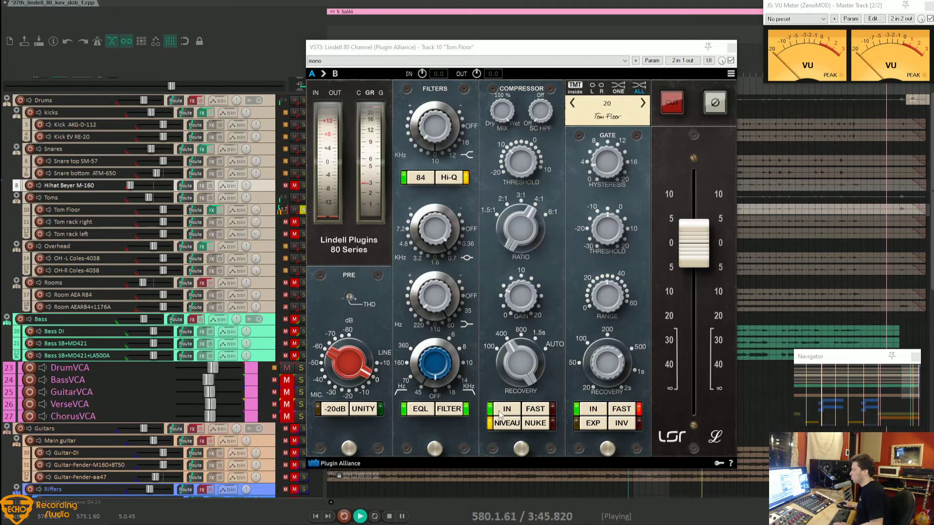
left_click(605, 282)
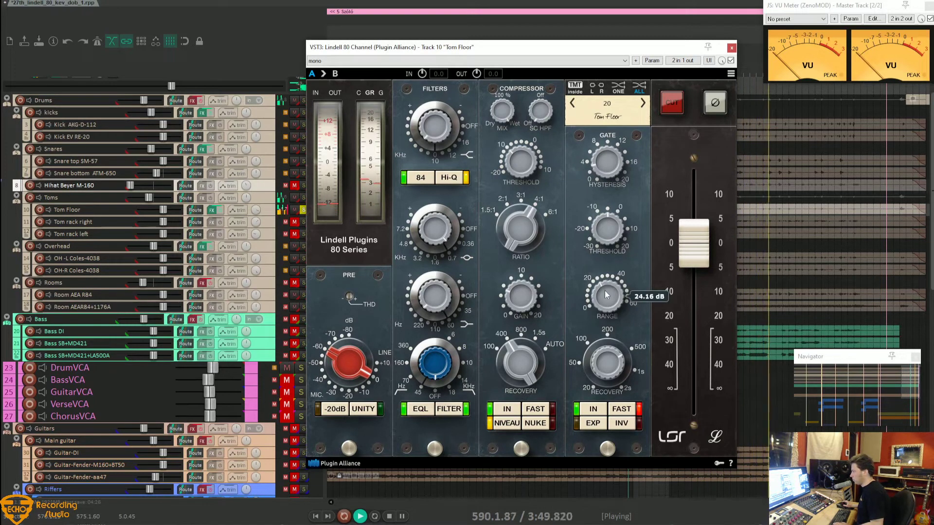
left_click_drag(608, 233, 612, 227)
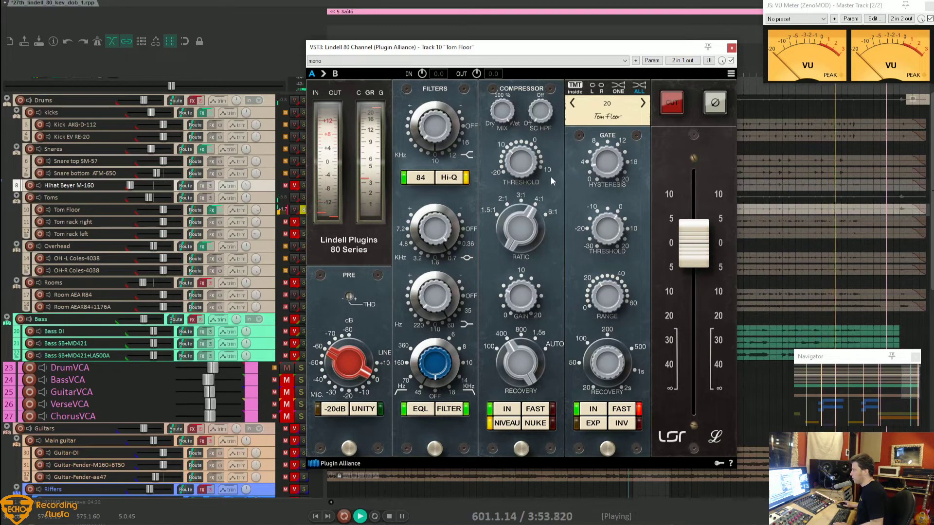
key("space")
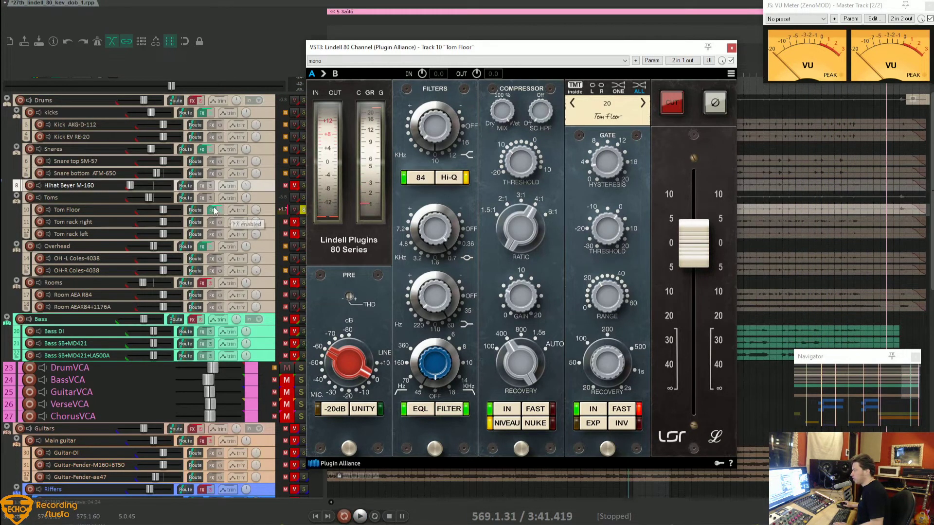
Step: Enable the effects on Tom rack right and Tom rack left, and solo the Toms folder instead of Tom Floor
left_click_drag(213, 223, 214, 234)
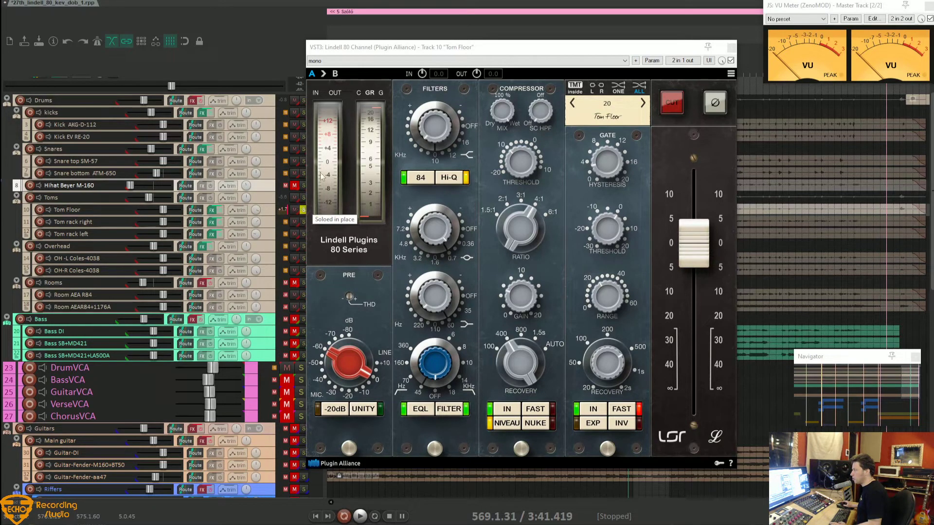
left_click(396, 50)
left_click_drag(396, 50, 411, 54)
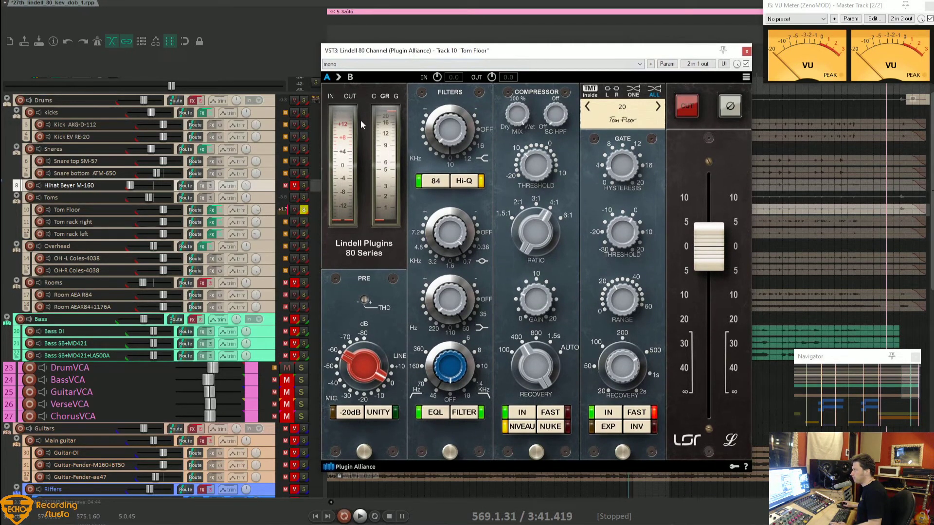
left_click(304, 209)
left_click(304, 197)
Step: Play the soloed toms and restart the selected fill with looping turned on
key("space")
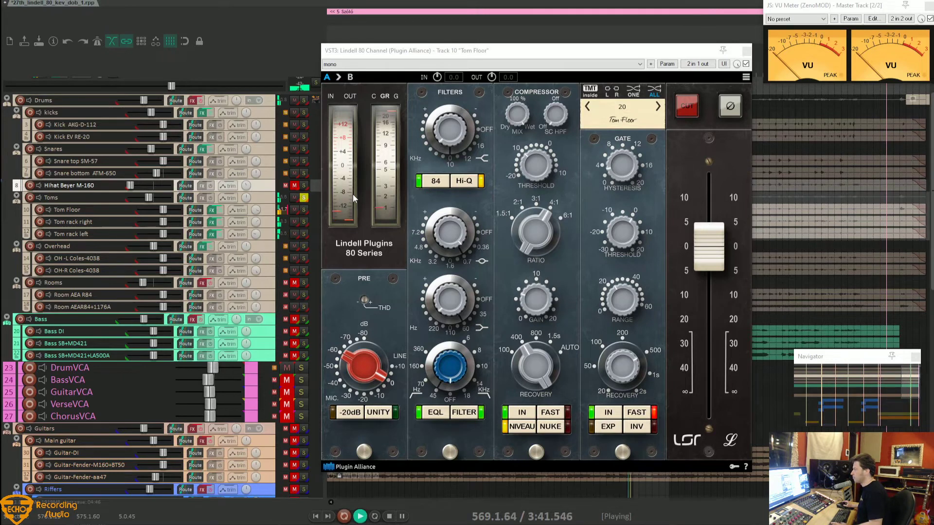
key("space")
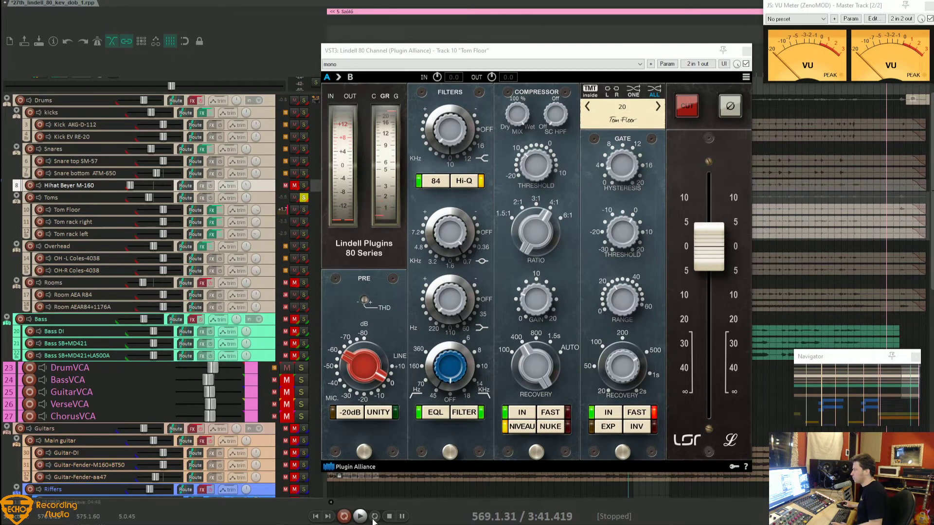
key("space")
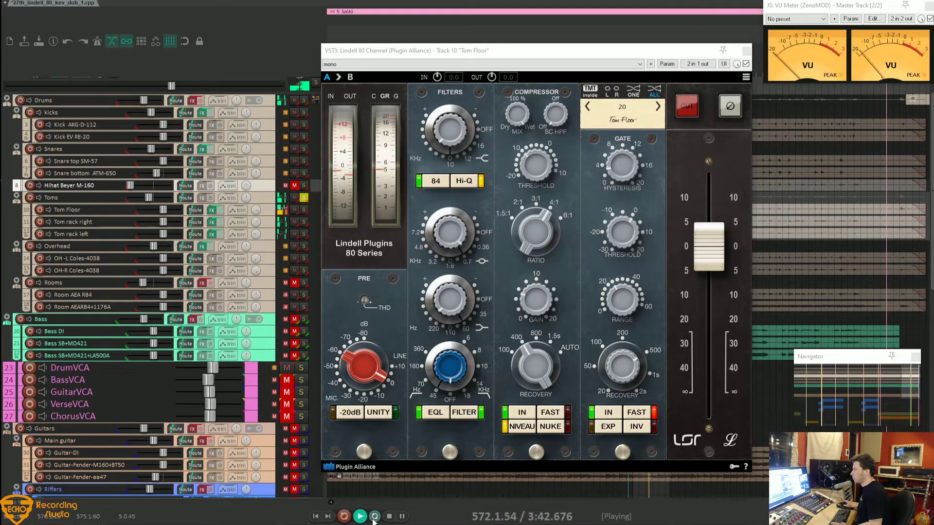
Step: Compare the processed and unprocessed toms by bypassing and re-enabling the effects on all three tom tracks twice during playback
left_click(222, 211)
left_click(221, 222)
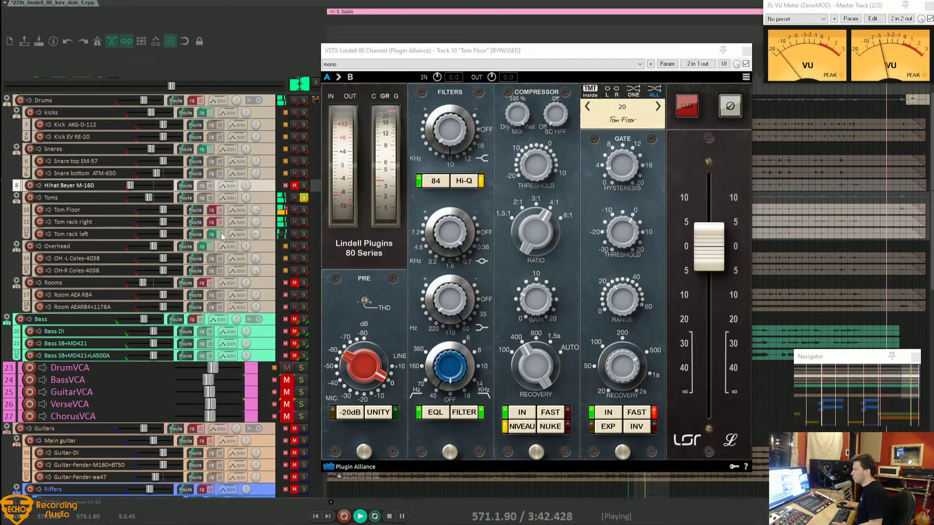
left_click(221, 235)
left_click(222, 210)
left_click(222, 222)
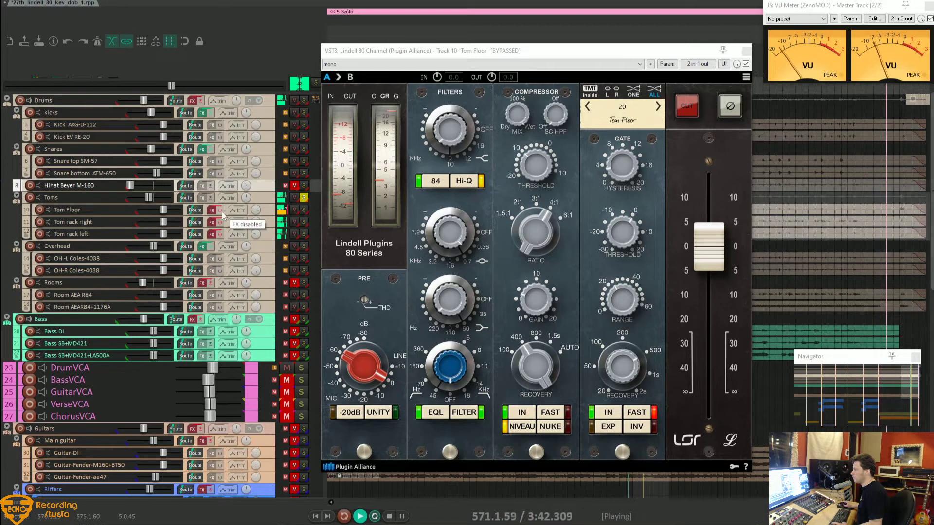
left_click(222, 235)
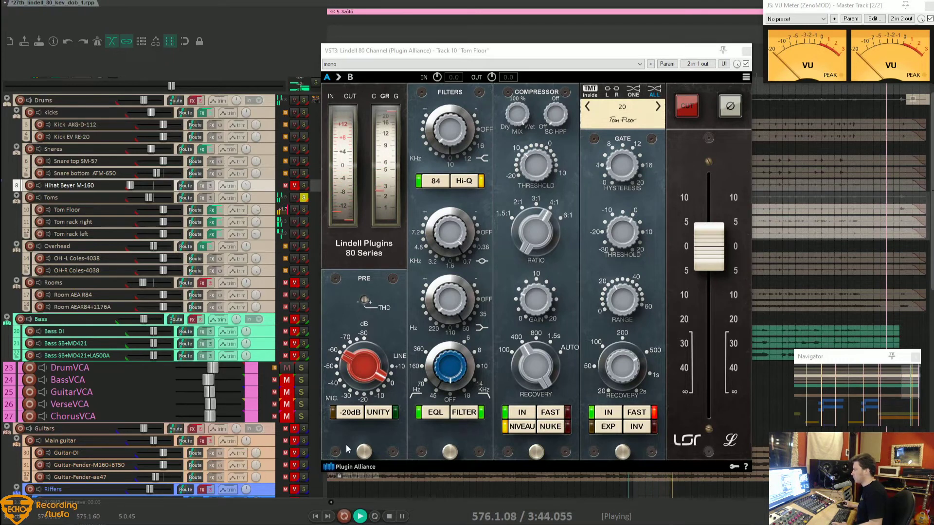
left_click(222, 234)
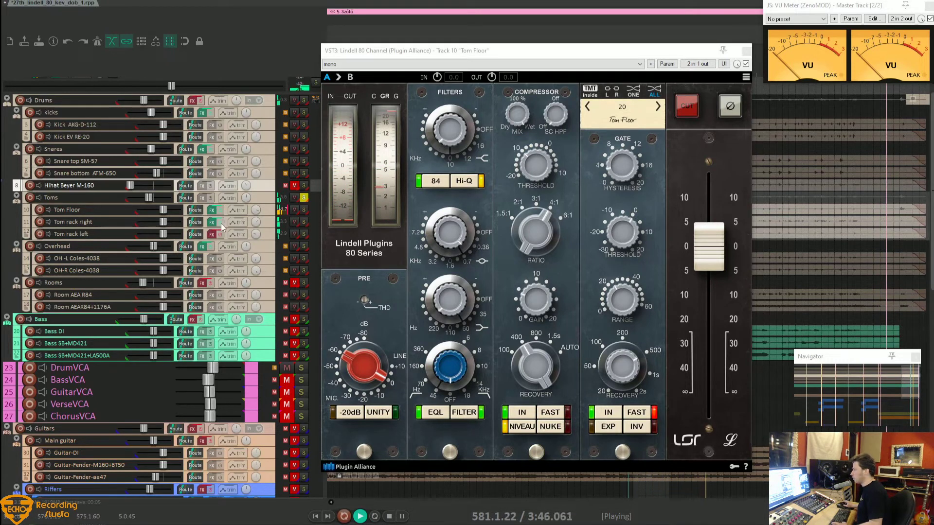
left_click(222, 222)
left_click(221, 210)
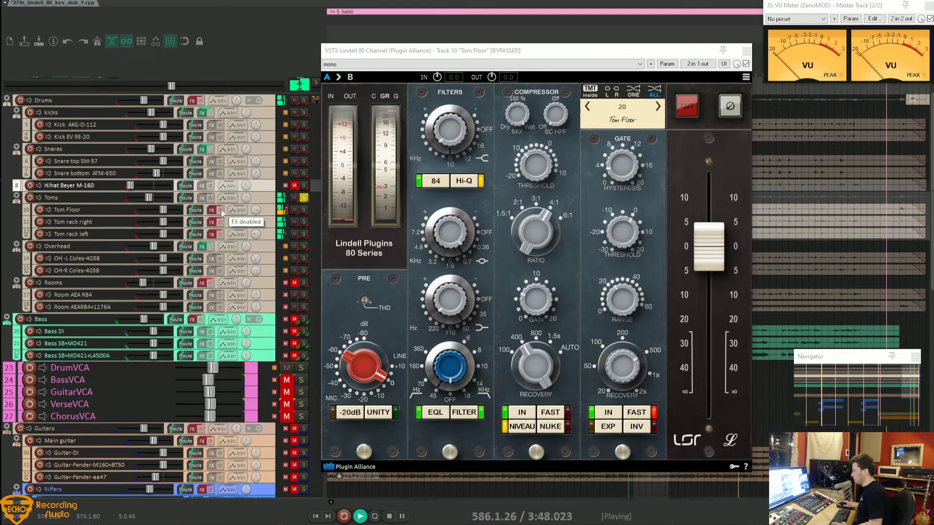
left_click(222, 210)
left_click(221, 222)
left_click(221, 235)
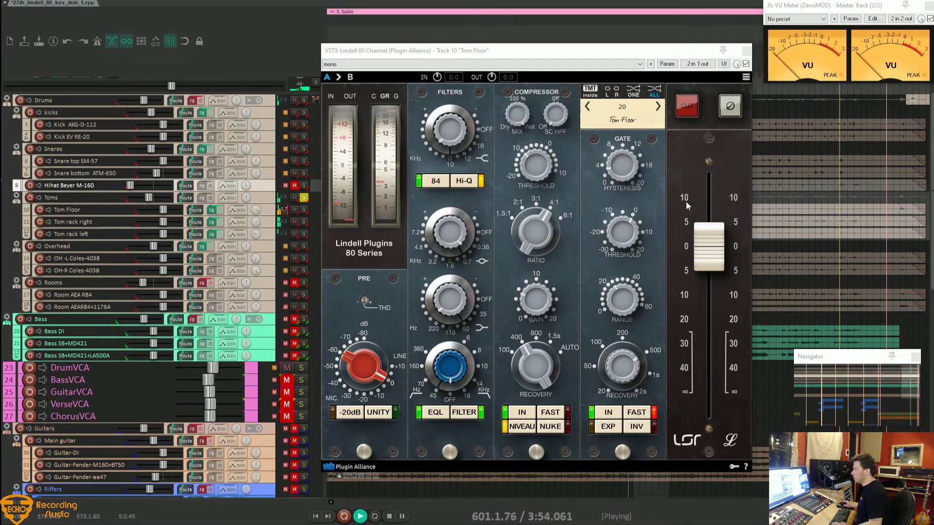
Step: Unsolo the Toms folder and play the drum mix from near the song's start, before the Versszak 1 region
key("space")
left_click(305, 198)
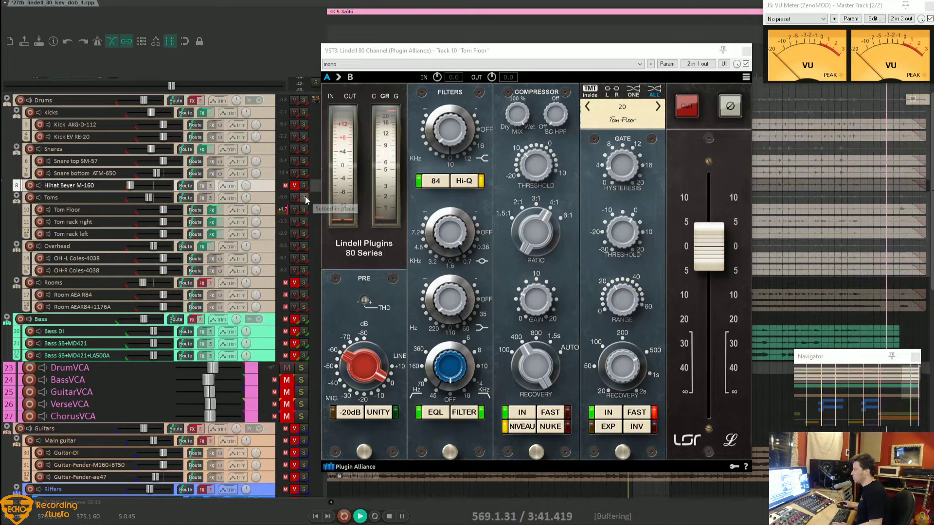
key("space")
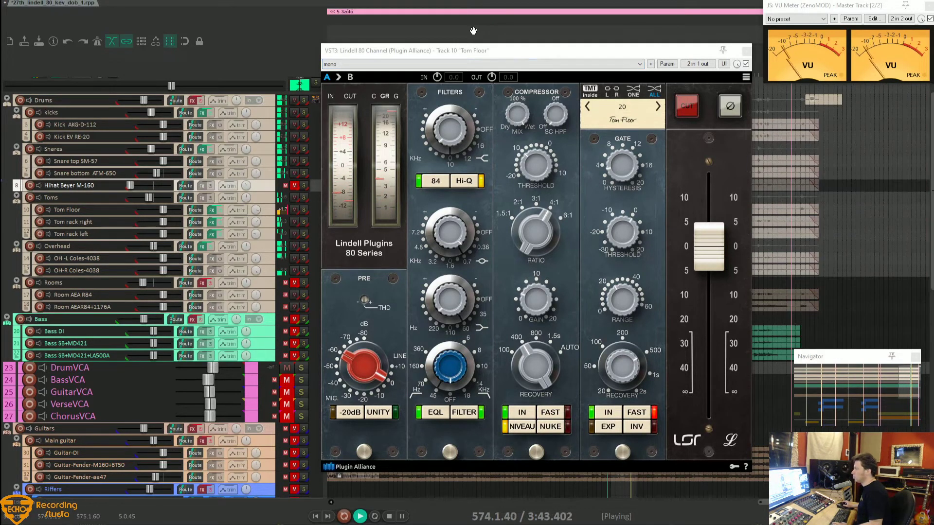
left_click(348, 31)
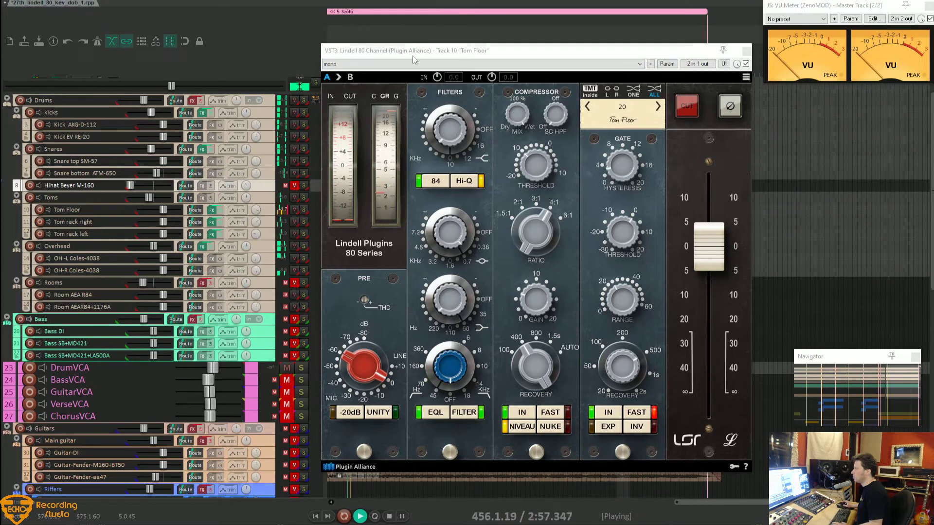
scroll(448, 23, "down", 4)
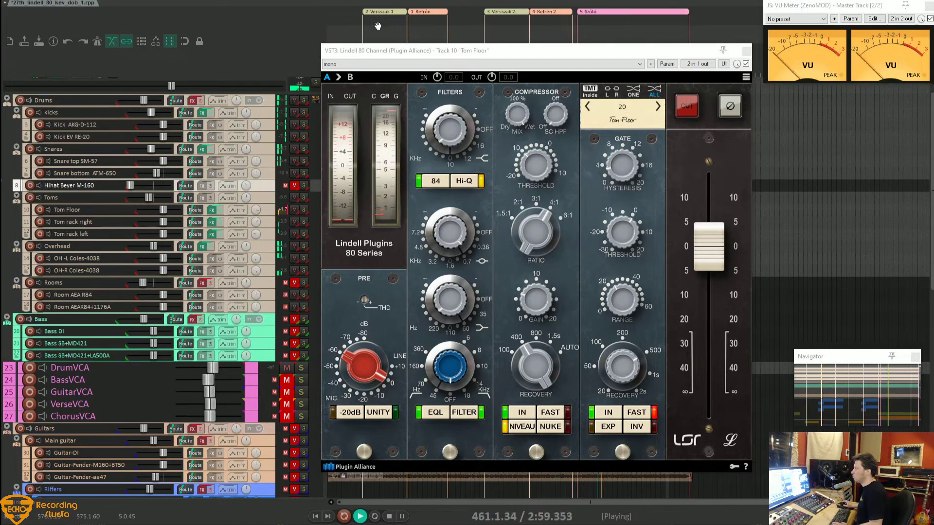
left_click(357, 27)
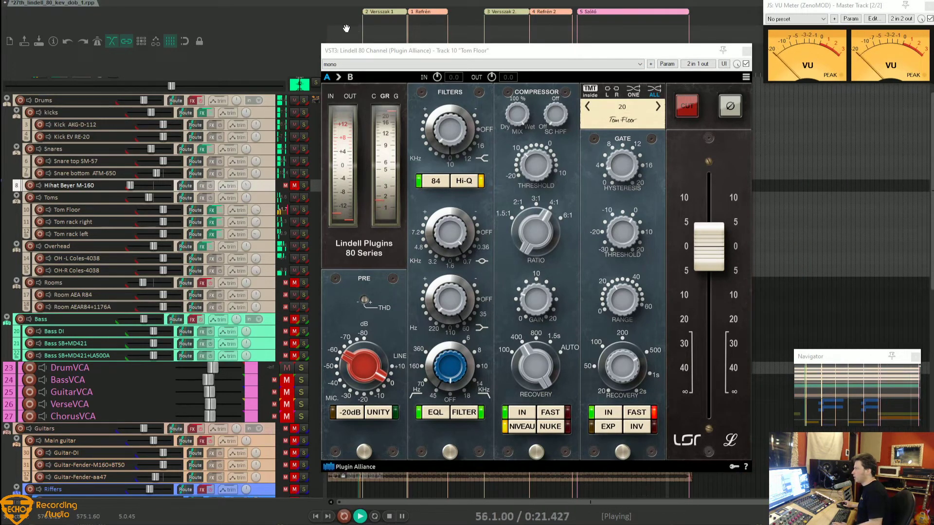
left_click(347, 28)
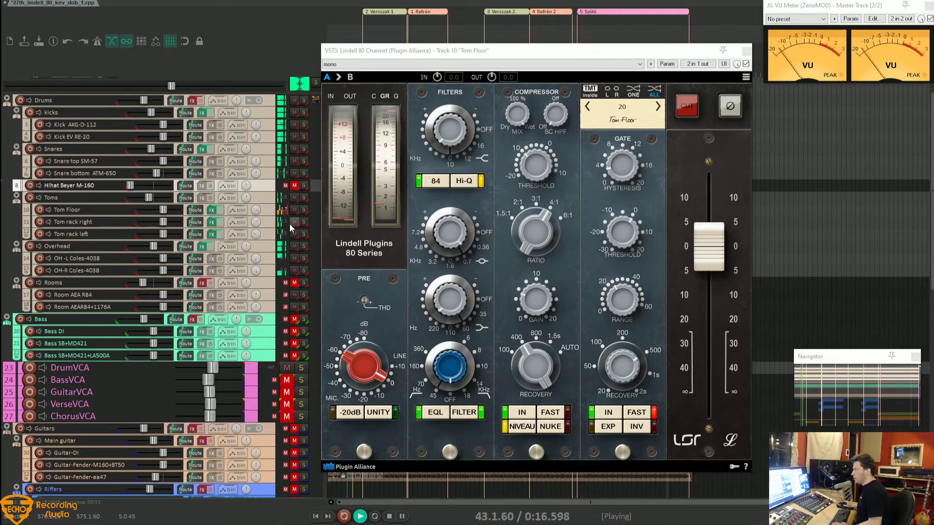
Step: Unmute the Rooms folder, solo it briefly to hear it alone, and enable its effects
left_click(296, 284)
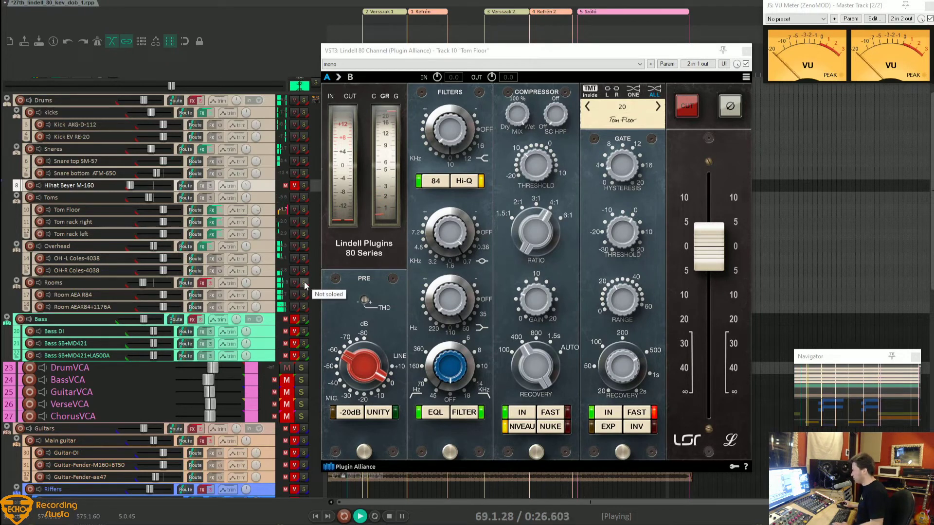
left_click(304, 283)
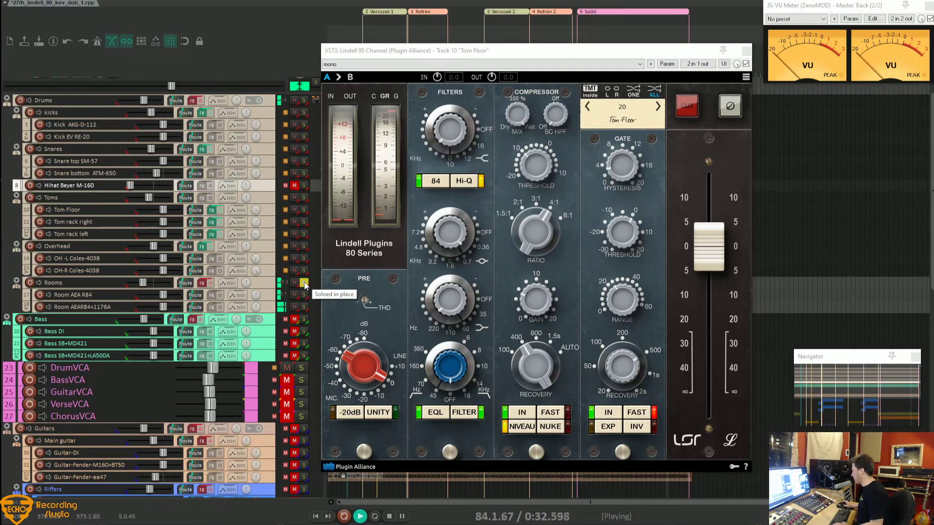
left_click(304, 283)
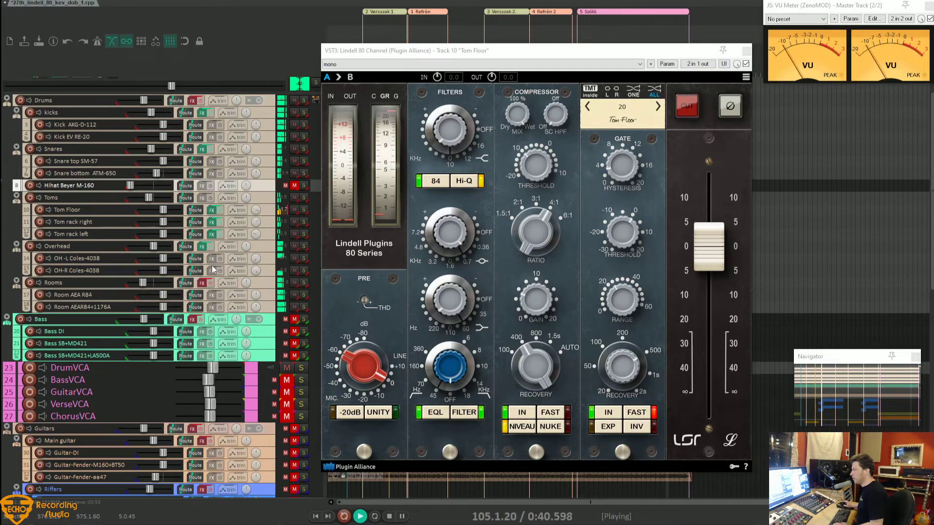
left_click(210, 283)
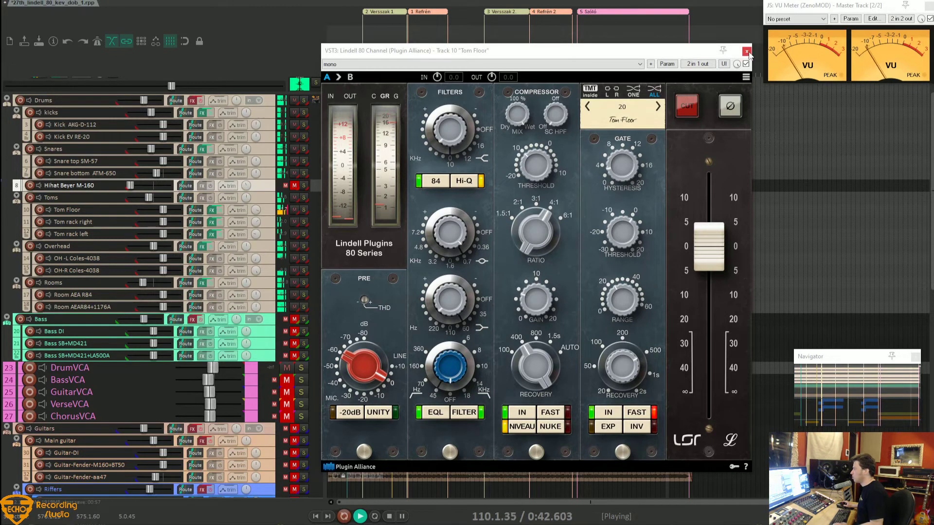
Step: Close the Tom Floor plugin and open the Lindell 80 Channel plugin on the Rooms folder track
key("Escape")
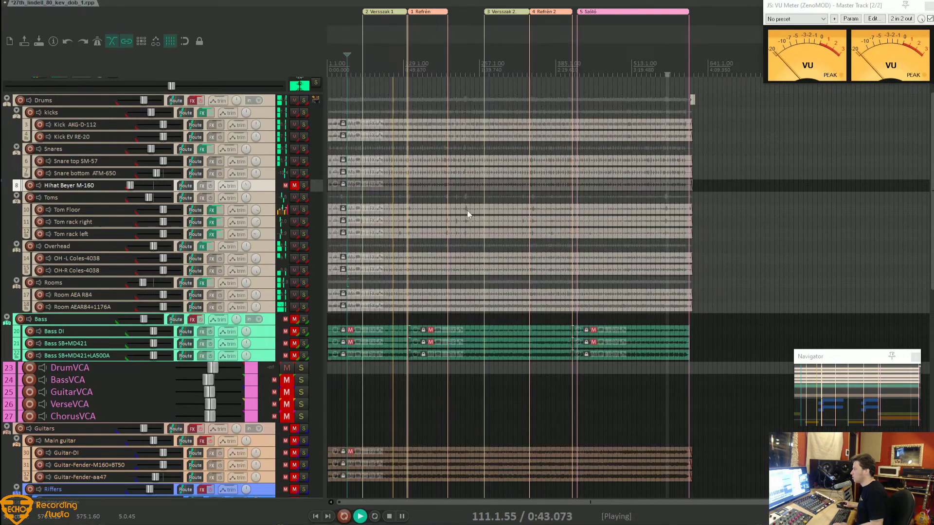
right_click(202, 284)
left_click(237, 294)
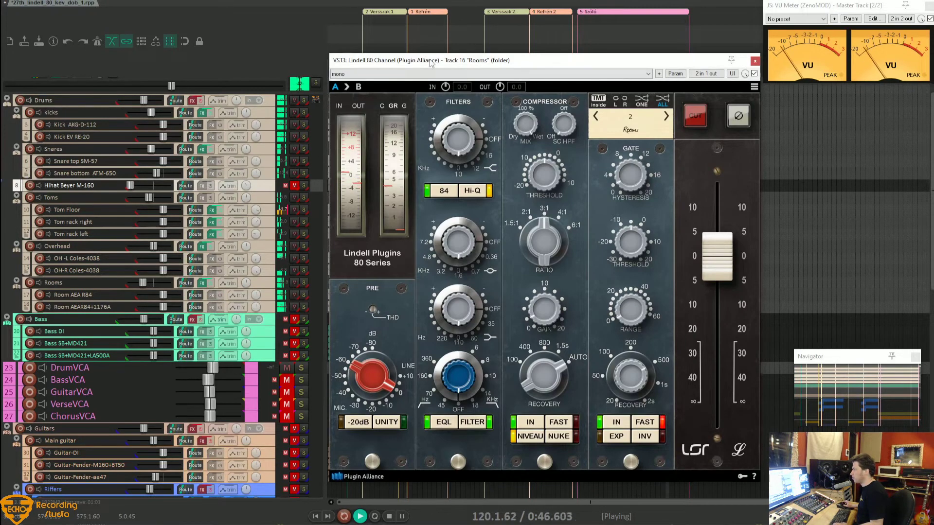
Step: Solo the Rooms folder to hear it alone and check the high-pass filter of its Lindell 80 Channel plugin
left_click_drag(431, 60, 434, 64)
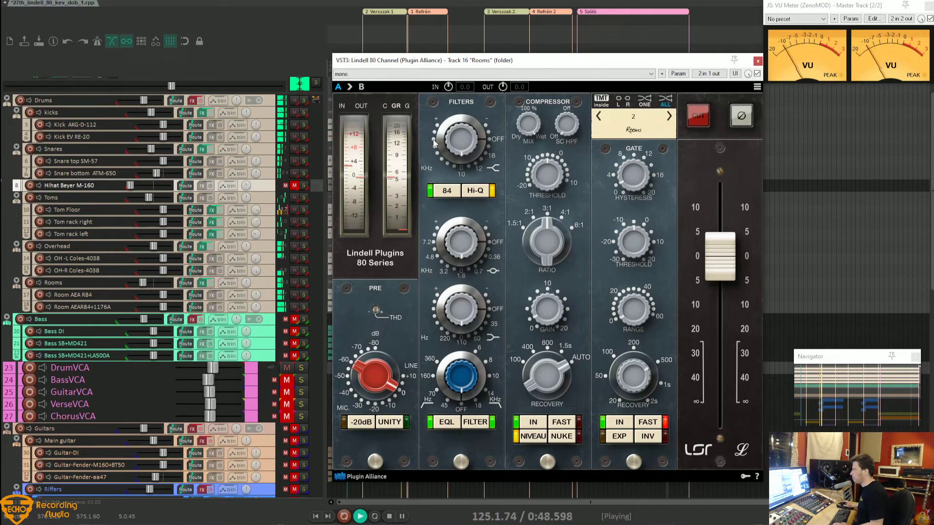
left_click(307, 284)
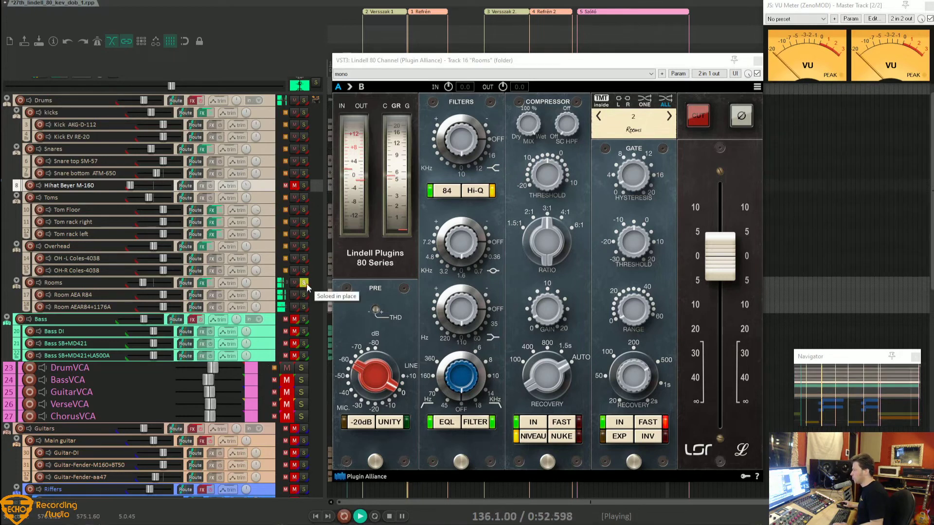
left_click(450, 384)
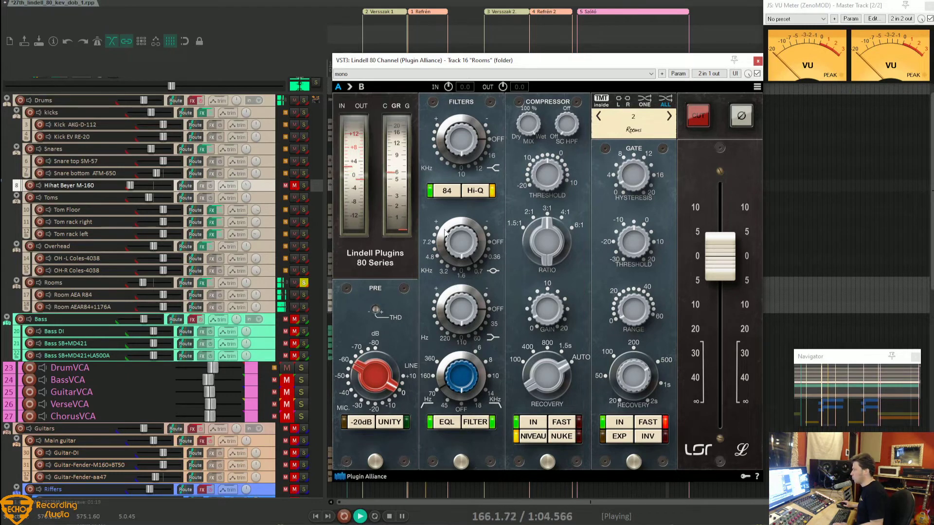
Step: Audition the mid, low and high EQ band gains and the Hi-Q setting on the soloed Rooms folder during playback
mouse_move(454, 230)
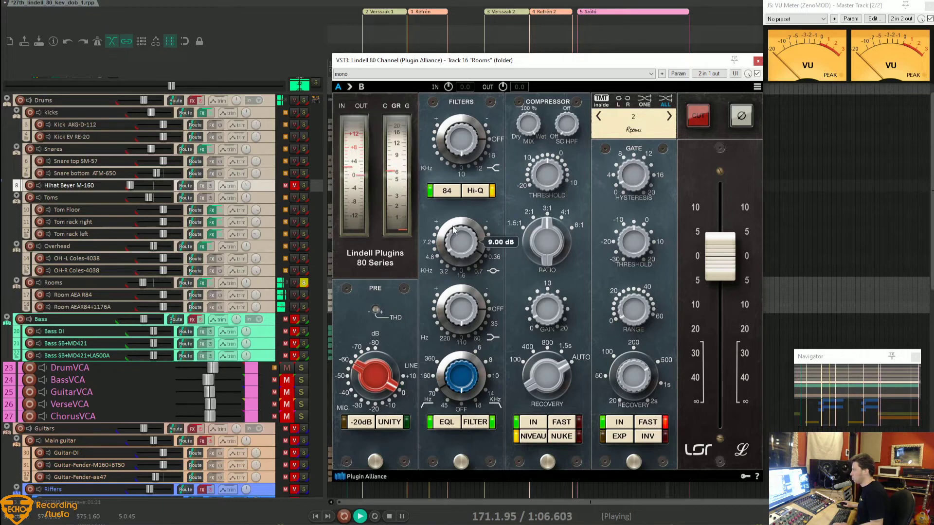
left_click_drag(453, 230, 452, 254)
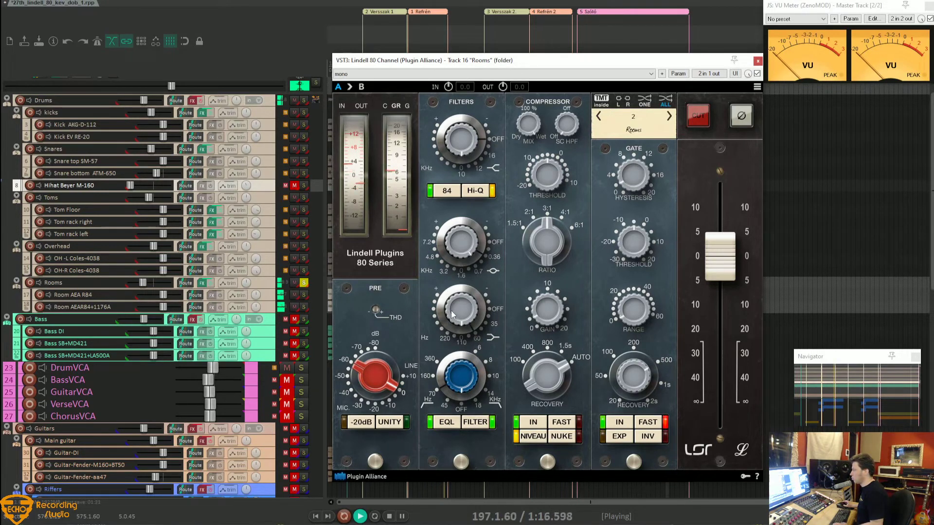
mouse_move(462, 306)
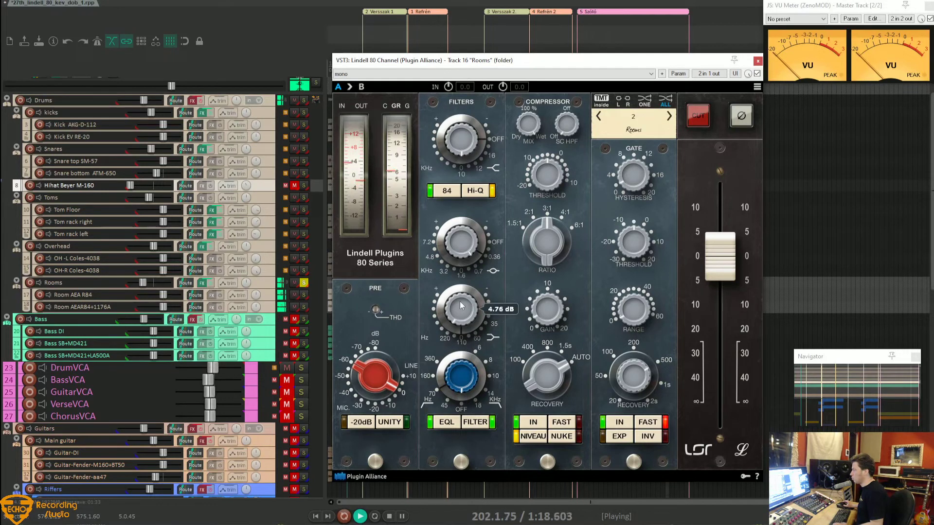
mouse_move(461, 305)
left_mouse_down()
mouse_move(462, 290)
mouse_move(463, 337)
mouse_move(466, 300)
left_mouse_up()
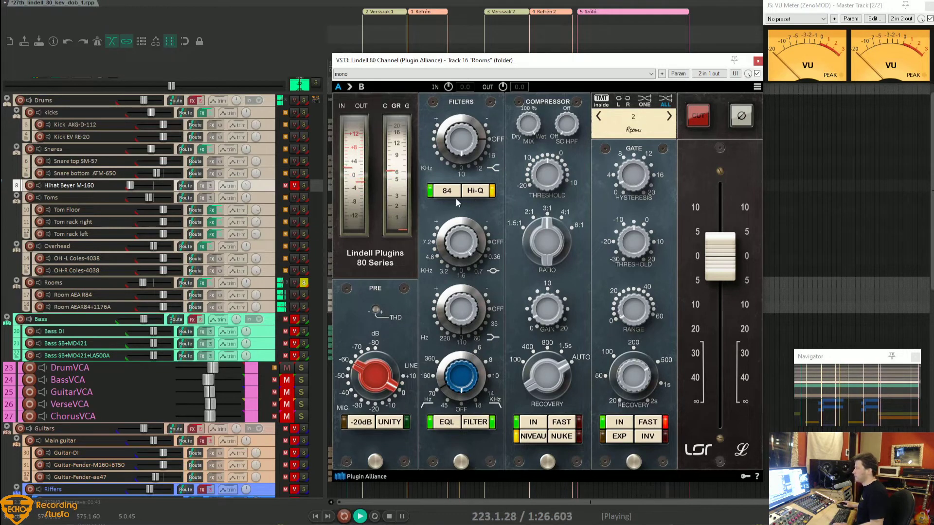
left_click(481, 193)
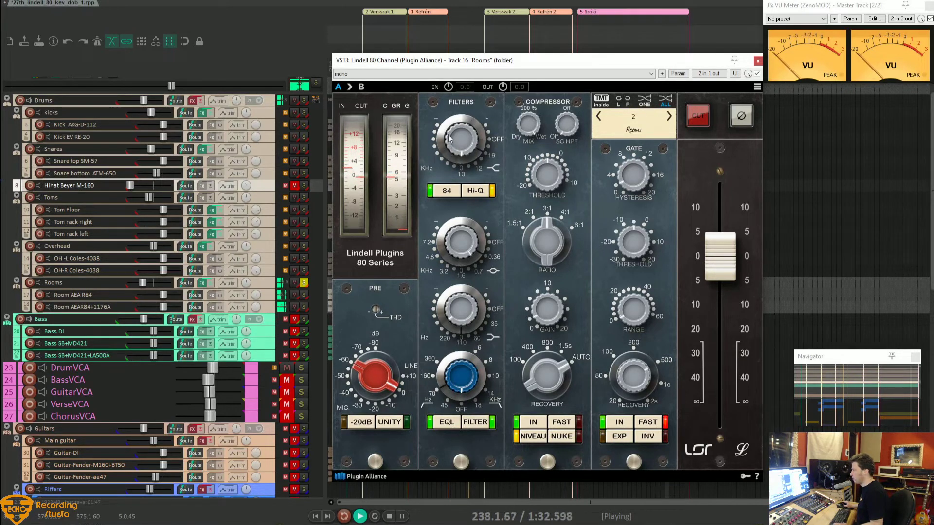
left_click_drag(466, 140, 464, 131)
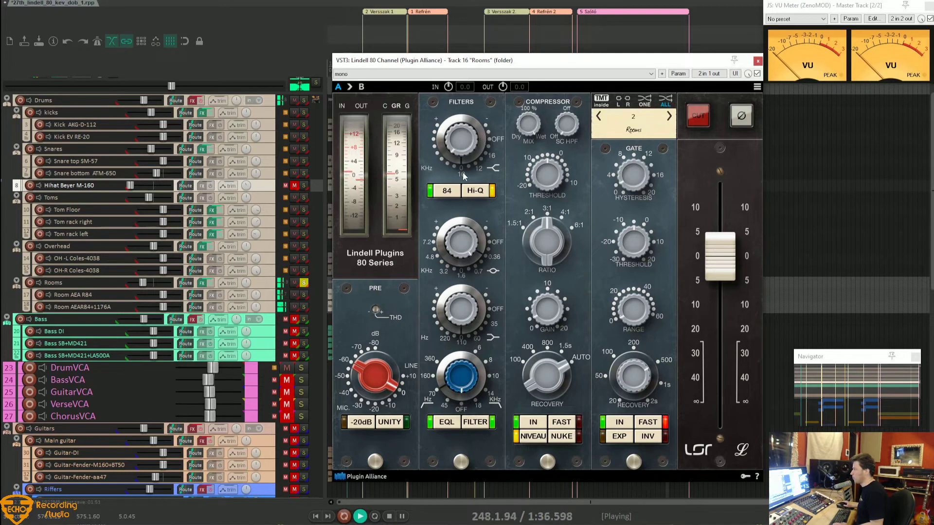
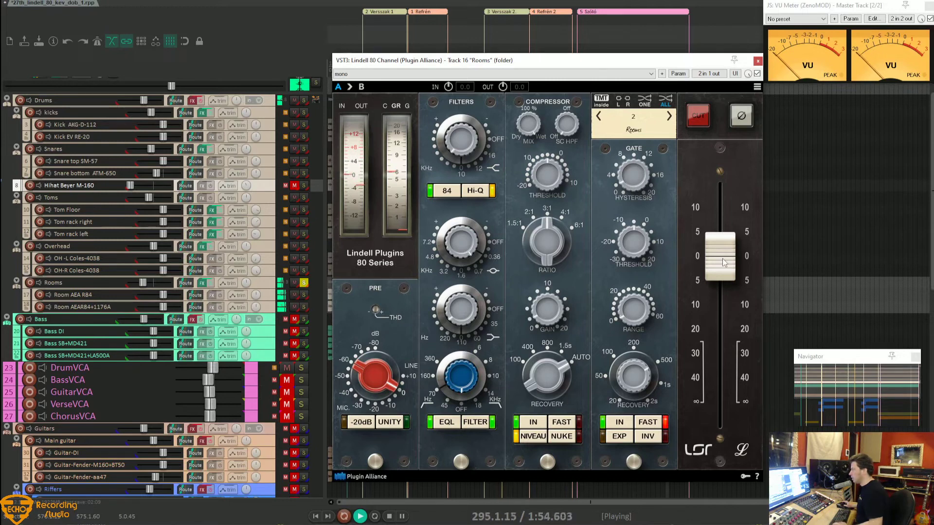
Step: Raise the Rooms channel's output fader to 3.70 dB and take the Rooms track out of solo
left_click_drag(725, 263, 729, 245)
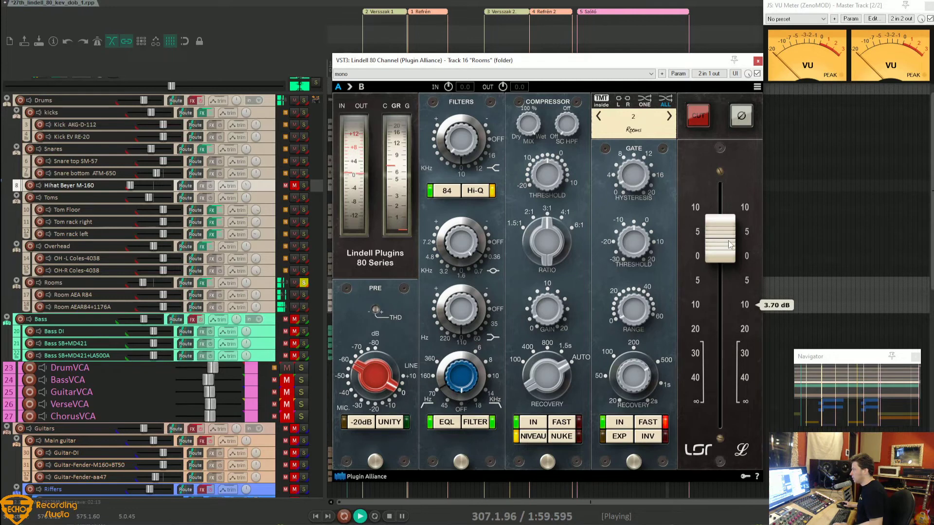
left_click(304, 282)
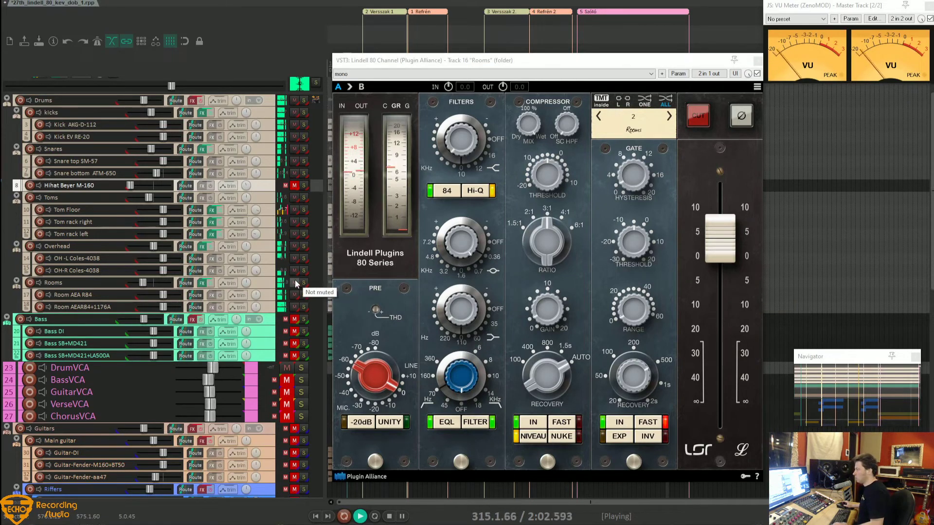
Step: Compare the drum mix with and without the Rooms track by repeatedly muting and unmuting it
left_click(295, 283)
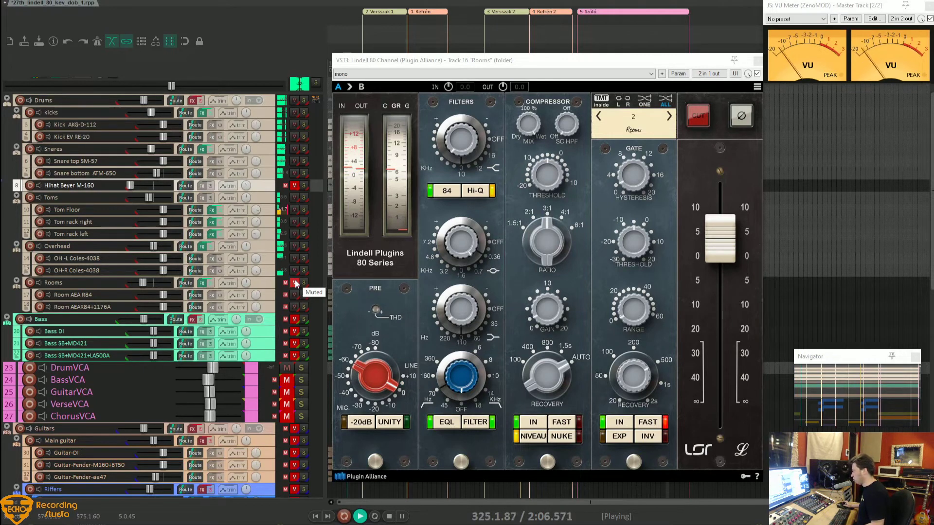
left_click(295, 283)
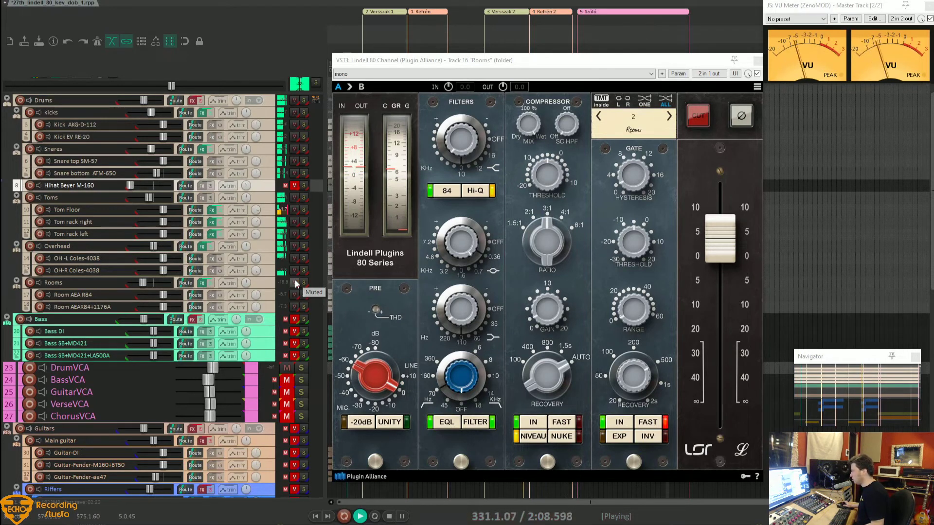
left_click(295, 283)
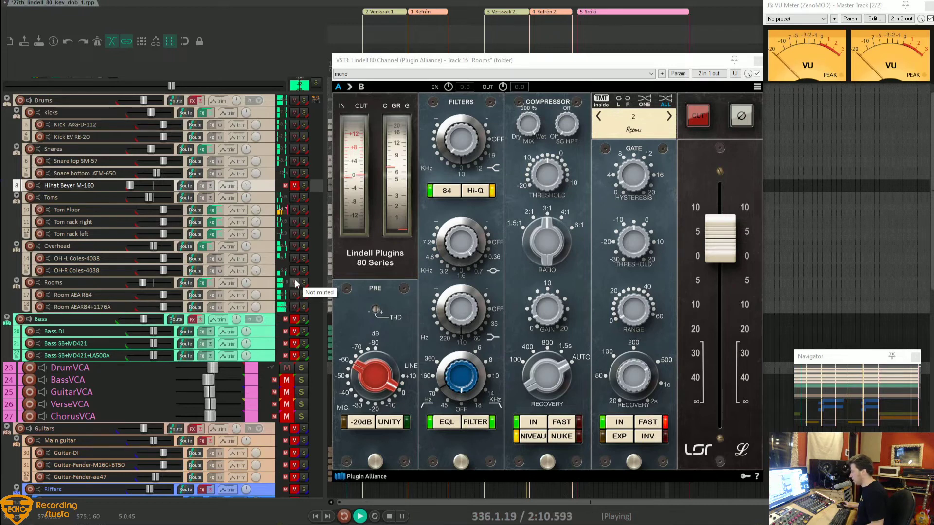
left_click(295, 283)
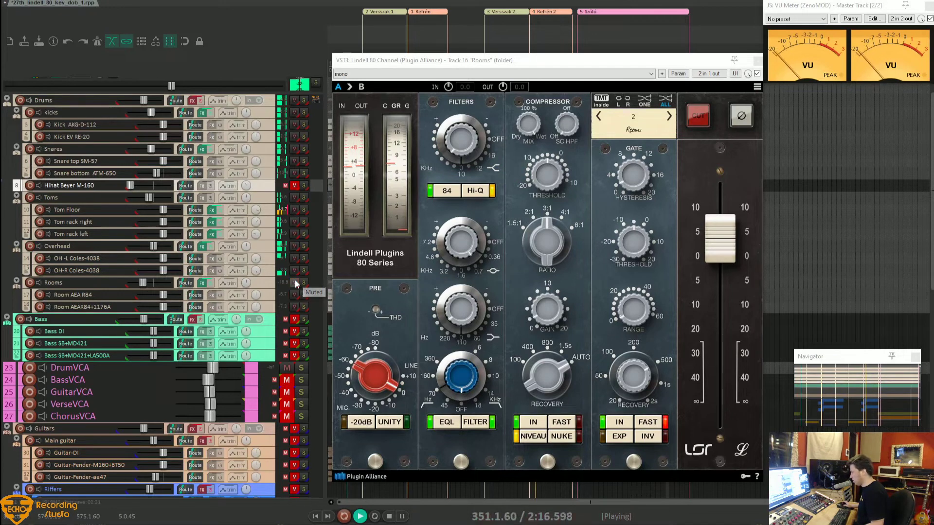
left_click(295, 282)
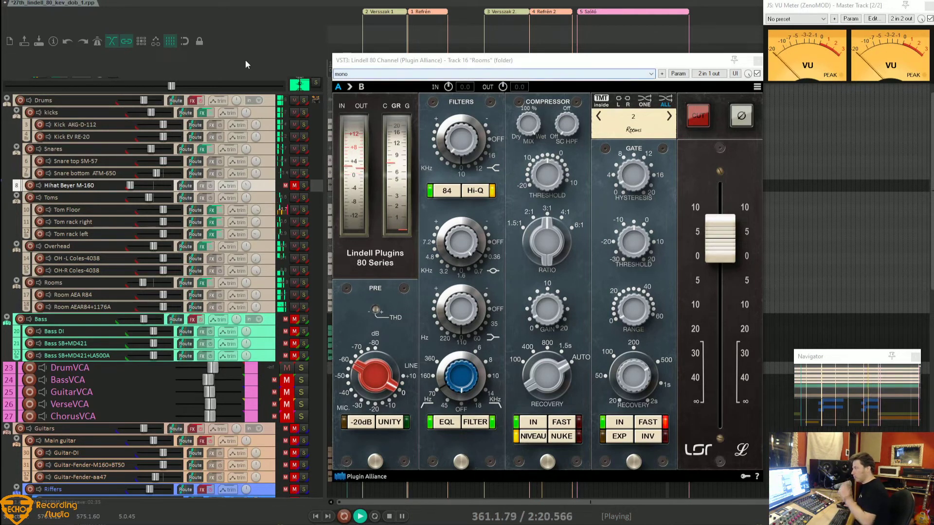
Step: Check the Lindell 80 Bus plugin on the Drums folder track and close its effects window
left_click(193, 103)
left_click(193, 103)
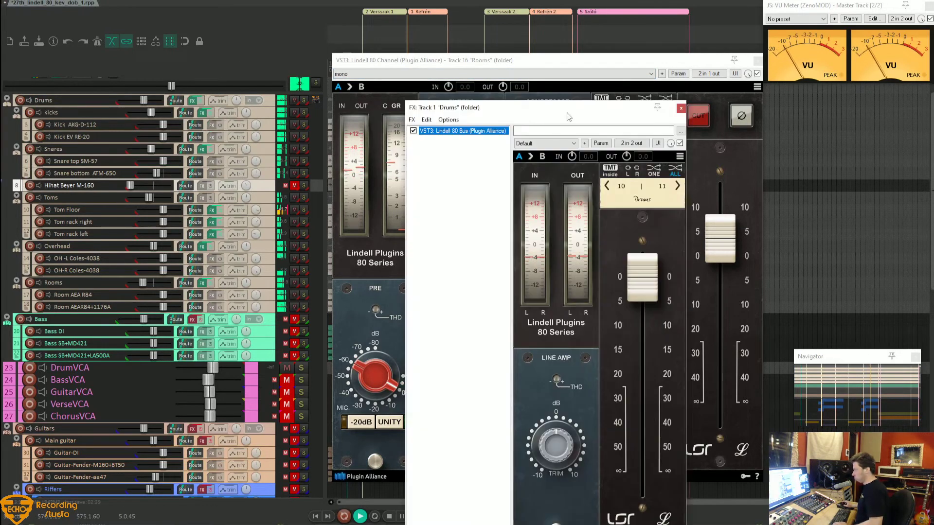
left_click_drag(568, 45, 463, 61)
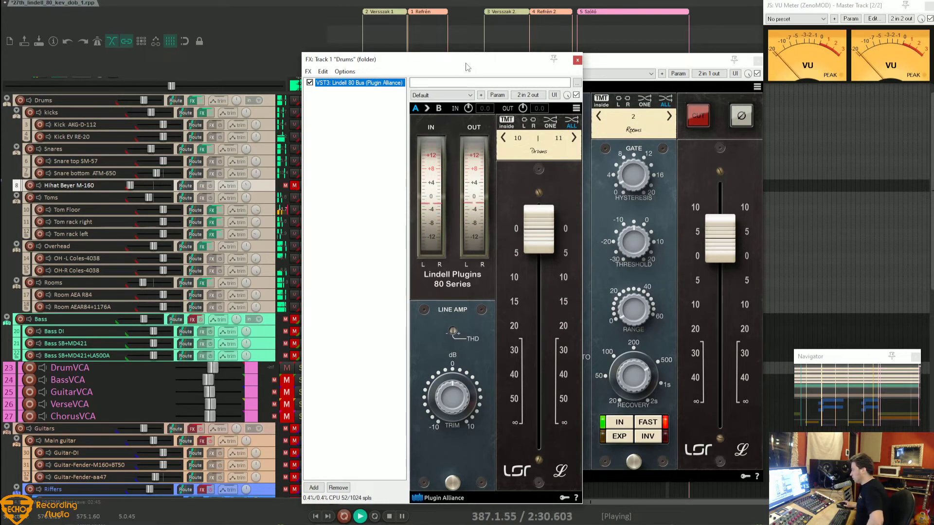
left_click_drag(466, 66, 492, 63)
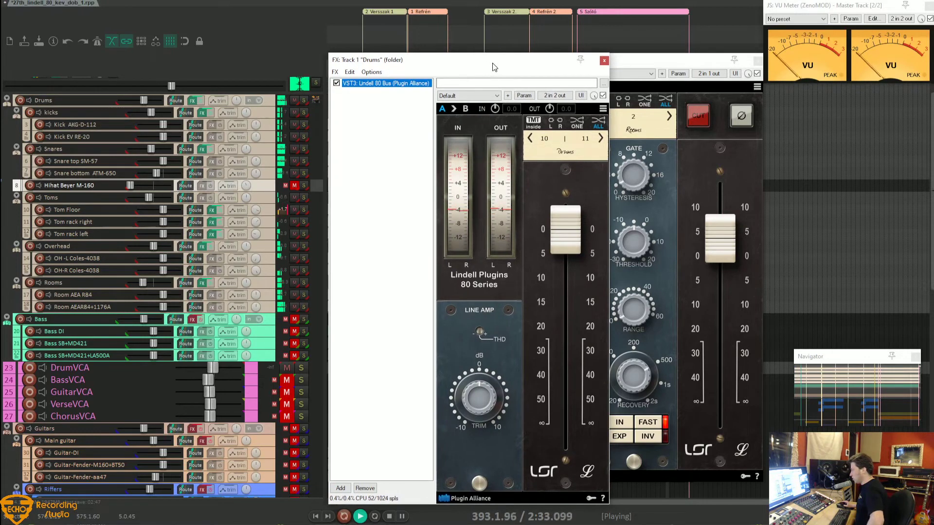
left_click(603, 62)
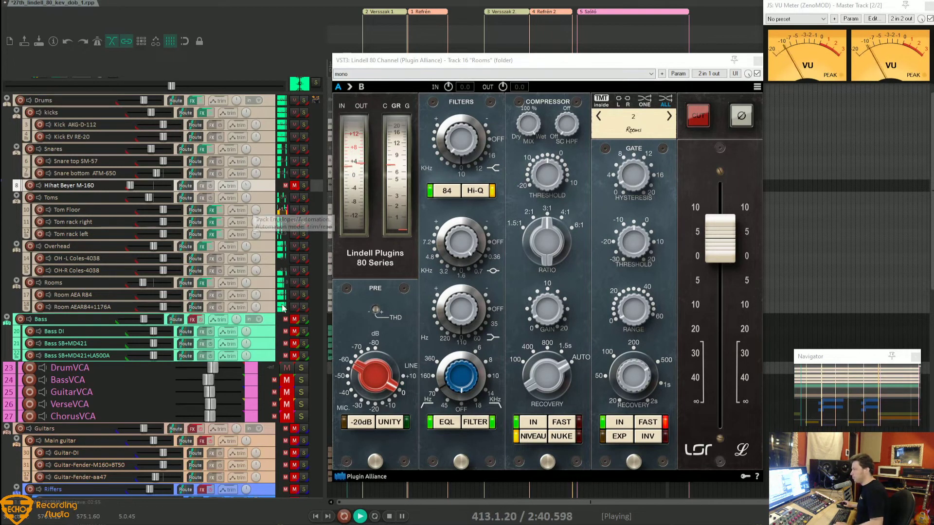
Step: Unmute the BassVCA track and close the Rooms channel plugin window
left_click(288, 380)
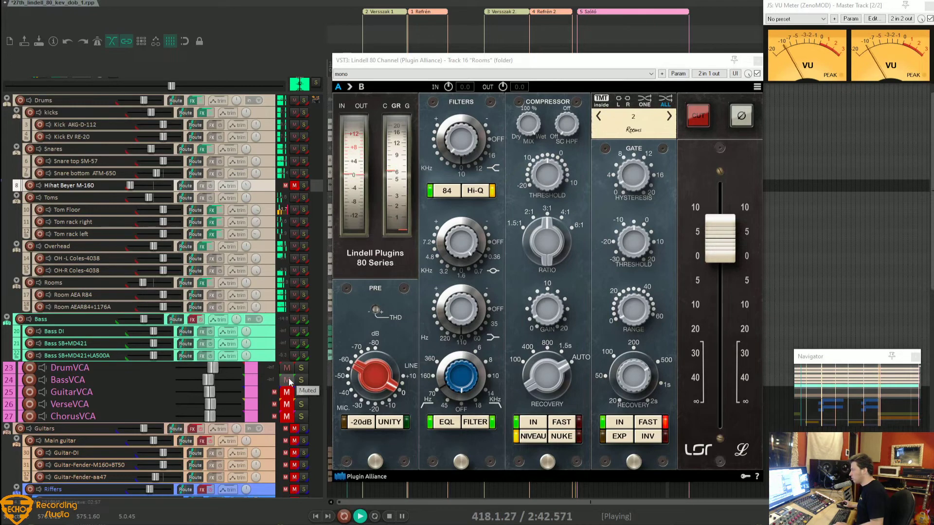
left_click(757, 60)
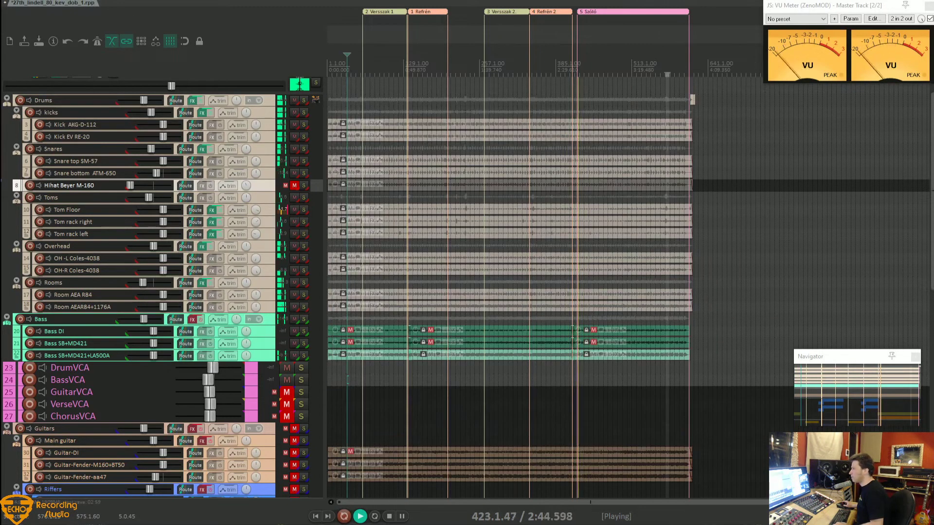
Step: Save the project under the new name 27th_lindell_80_kev_basszus_1
key("alt+f")
left_click(36, 48)
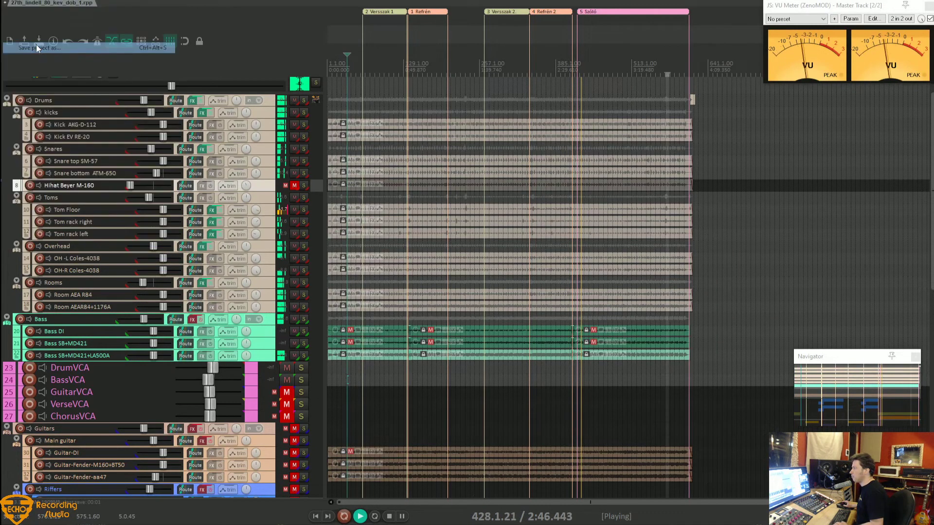
key("End")
key("BackSpace")
key("BackSpace")
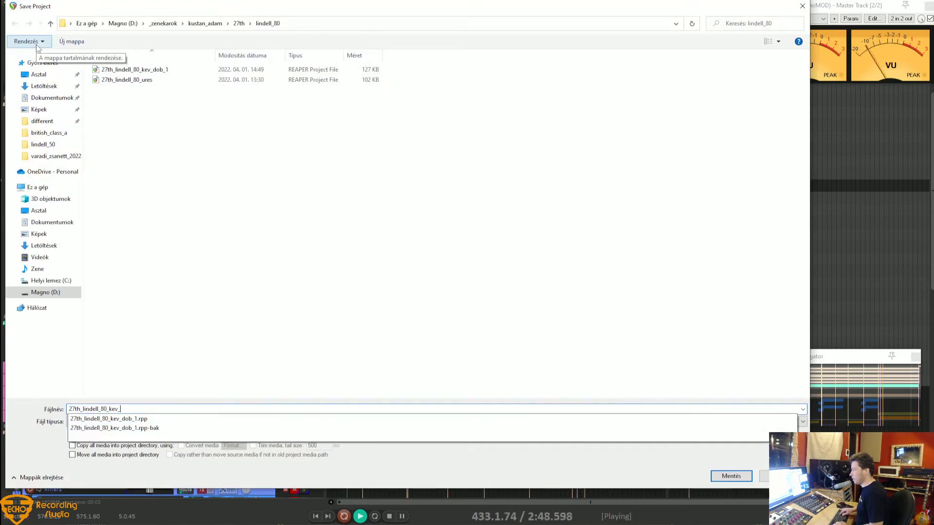
type("basszus")
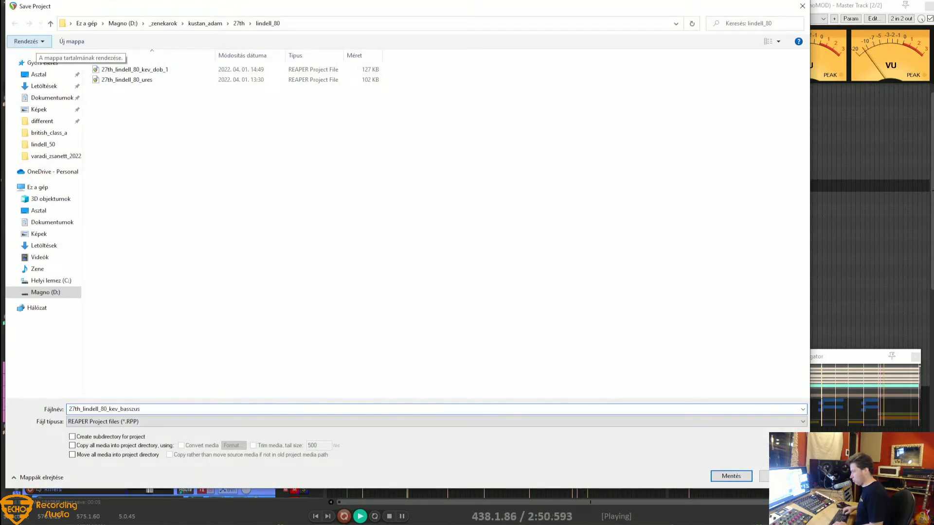
type("_1")
key("Return")
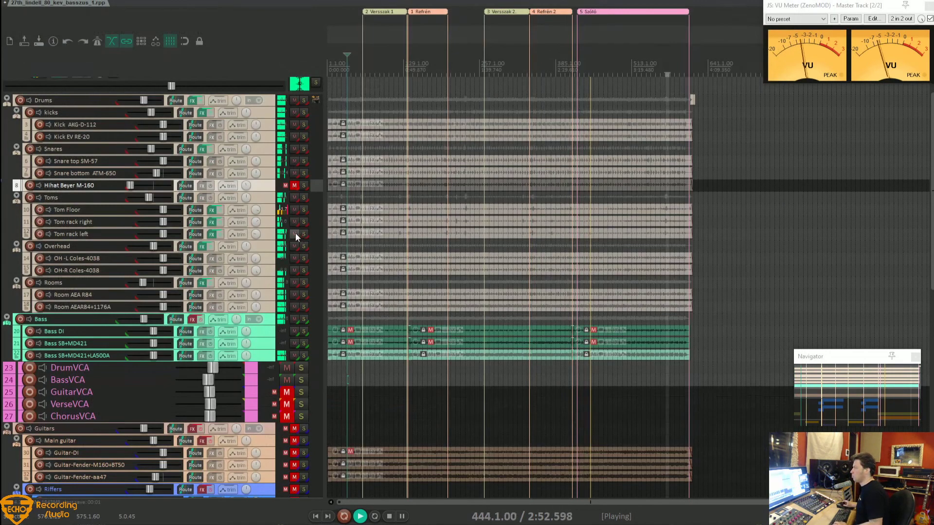
Step: Play the song from near its start and examine the opening items on the bass tracks
scroll(268, 276, "up", 2)
scroll(268, 275, "down", 3)
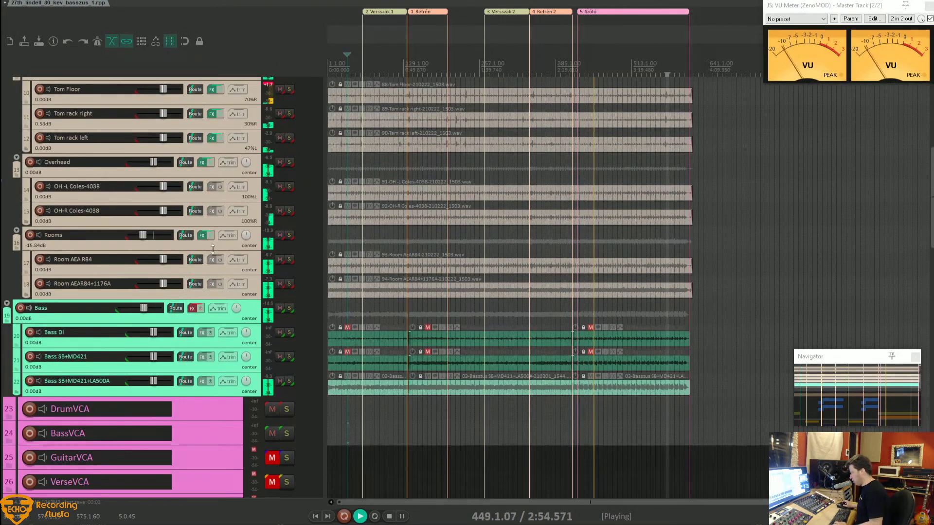
scroll(384, 408, "up", 2)
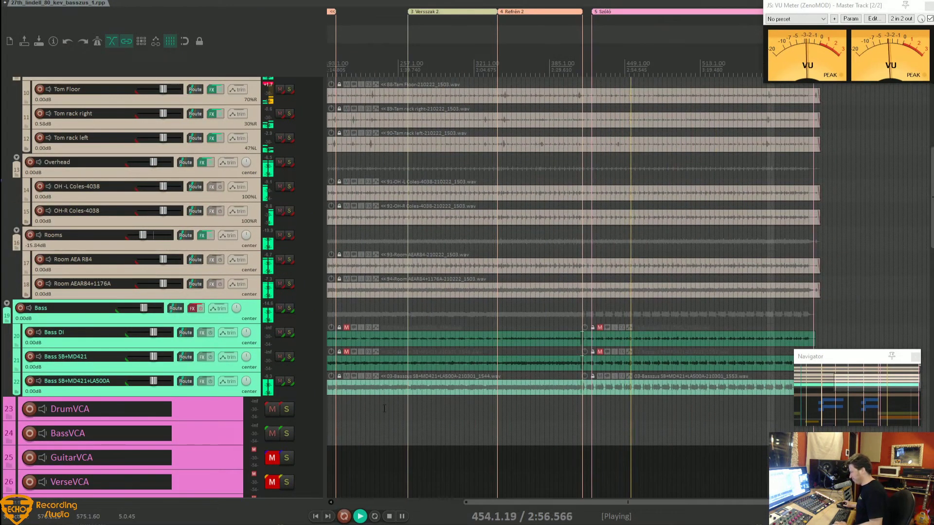
scroll(384, 409, "down", 2)
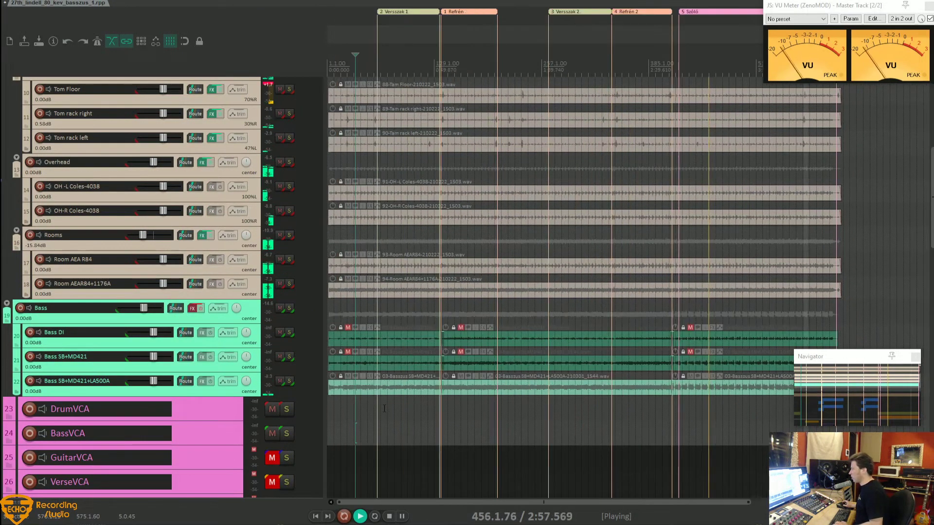
left_click(338, 416)
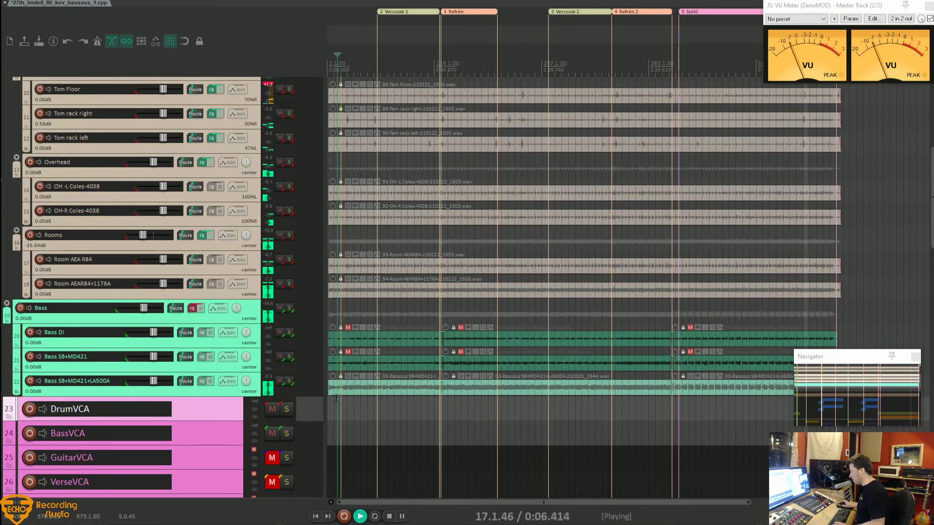
left_click(370, 345)
left_click(370, 363)
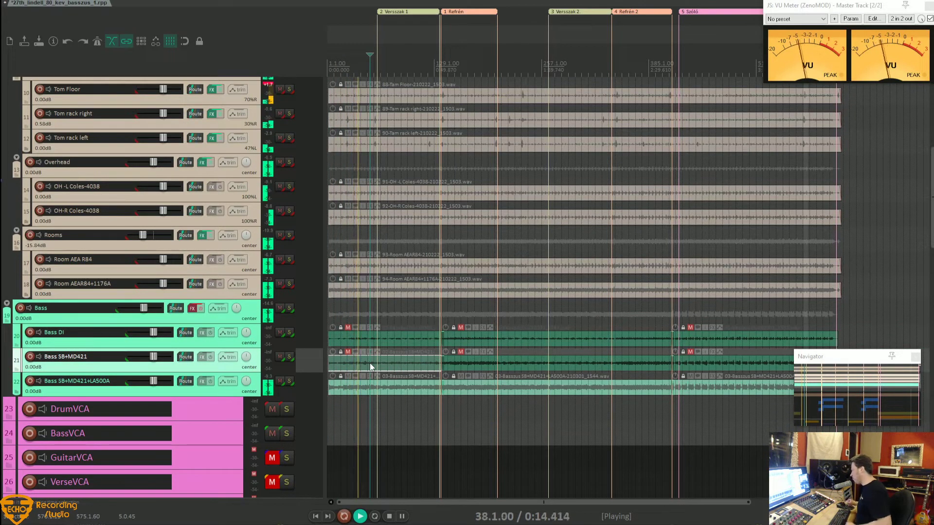
left_click(348, 388)
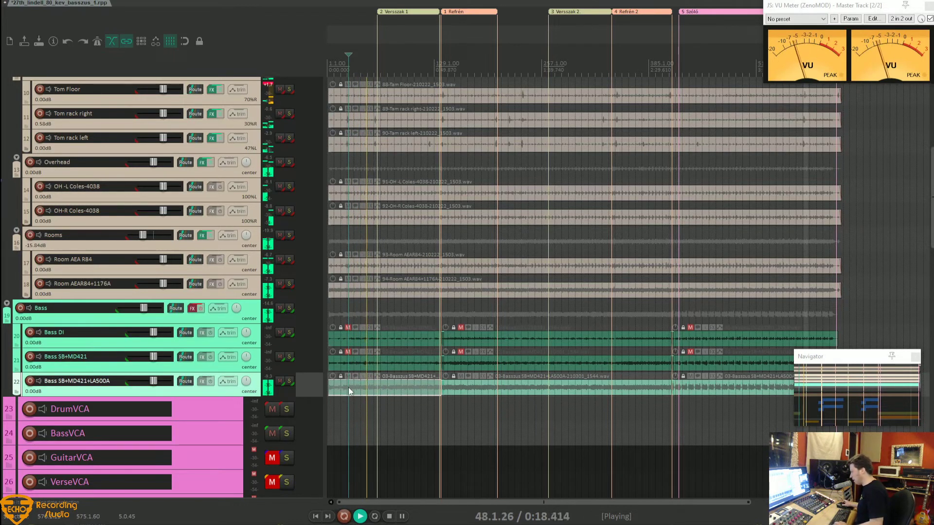
Step: Insert the Lindell 80 Bus plugin on the Bass folder track and close its window
left_click(197, 309)
right_click(196, 309)
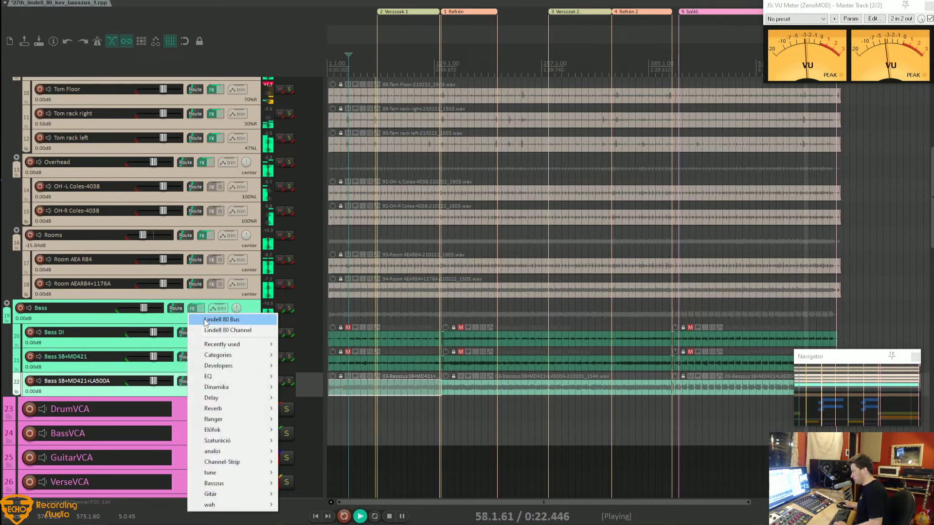
left_click(214, 320)
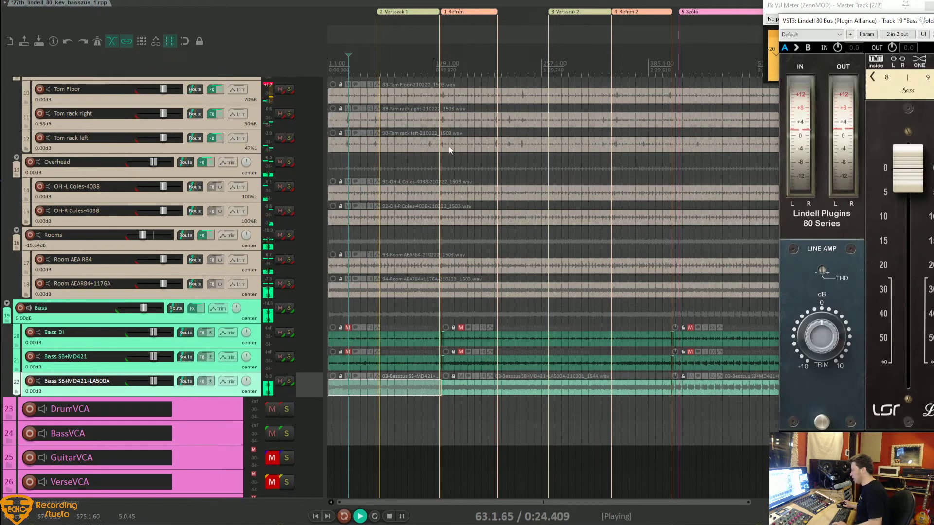
left_click_drag(899, 21, 613, 41)
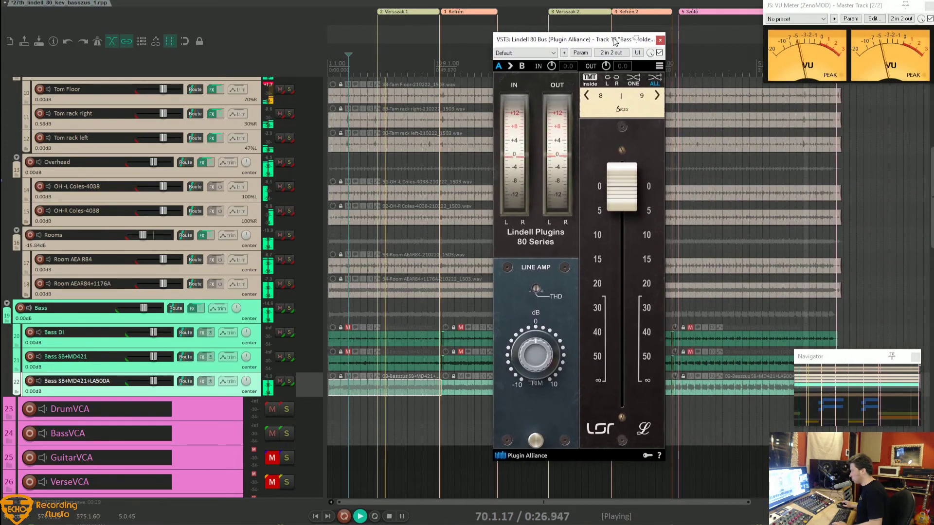
left_click(660, 40)
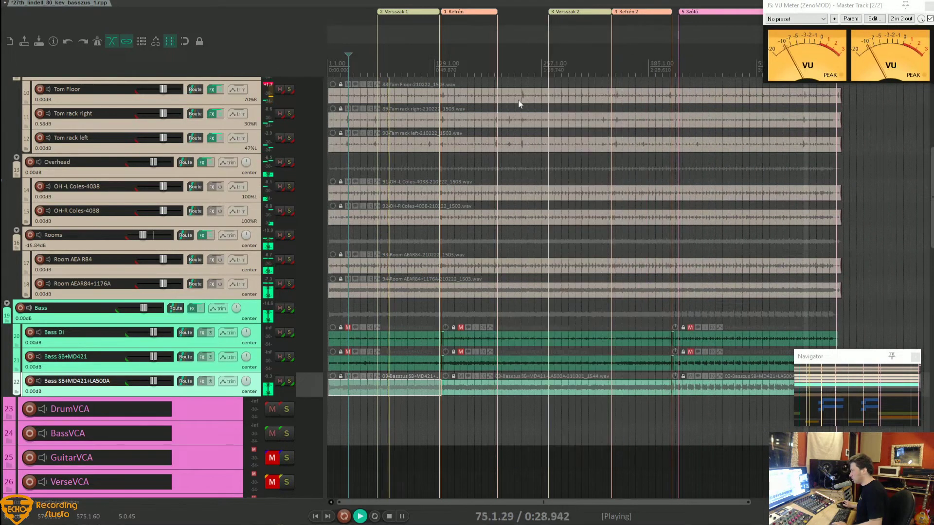
Step: Insert the Lindell 80 Channel plugin on the Bass folder track and place its window clear of the track controls
right_click(194, 311)
left_click(214, 325)
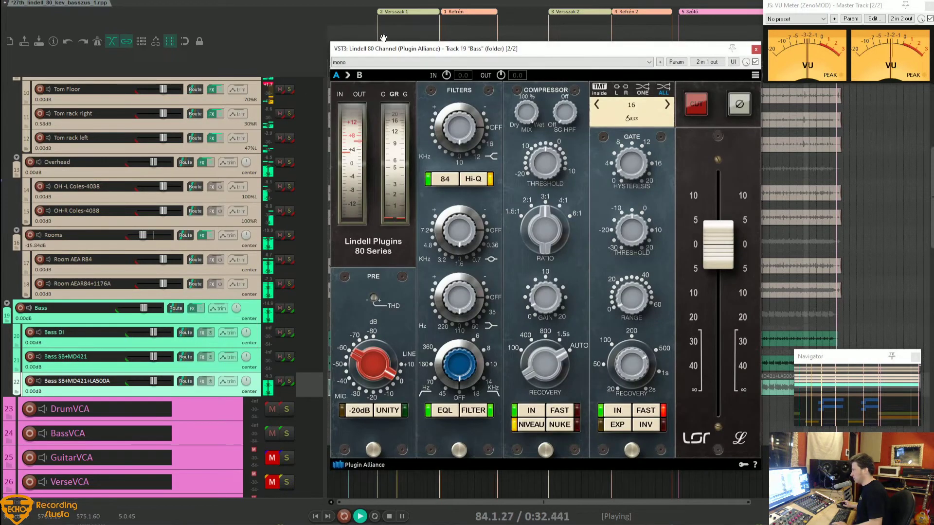
left_click_drag(394, 50, 371, 59)
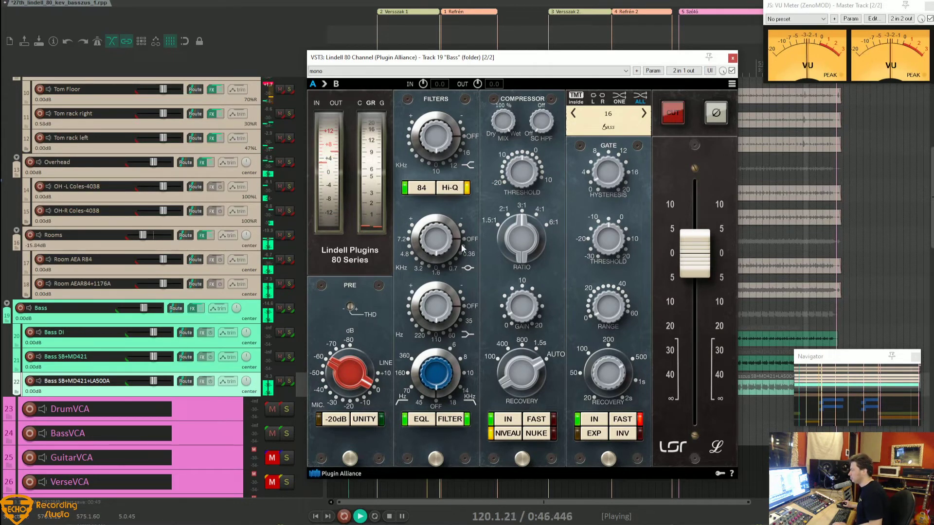
Step: Switch off the 84 EQ mode on the Bass channel and adjust the low-shelf band
left_click(423, 190)
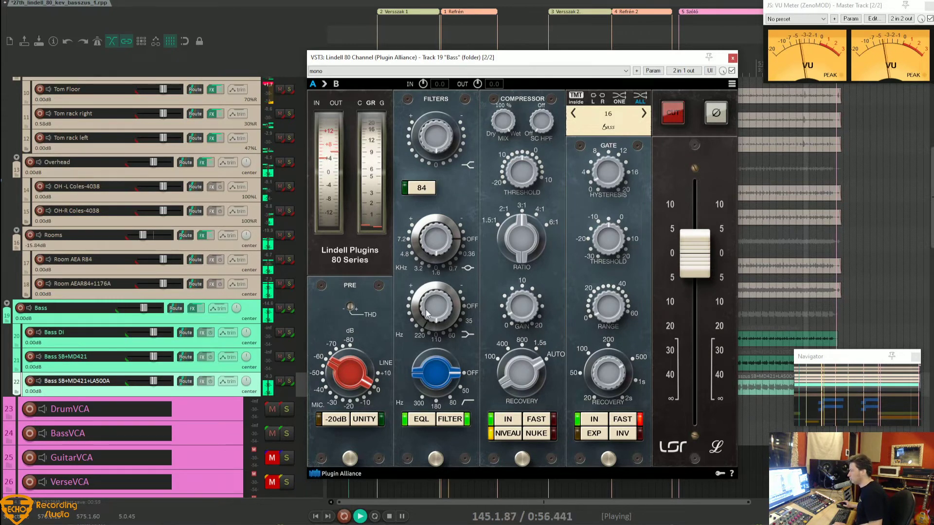
mouse_move(425, 308)
left_mouse_down()
mouse_move(433, 292)
mouse_move(432, 324)
mouse_move(444, 306)
left_mouse_up()
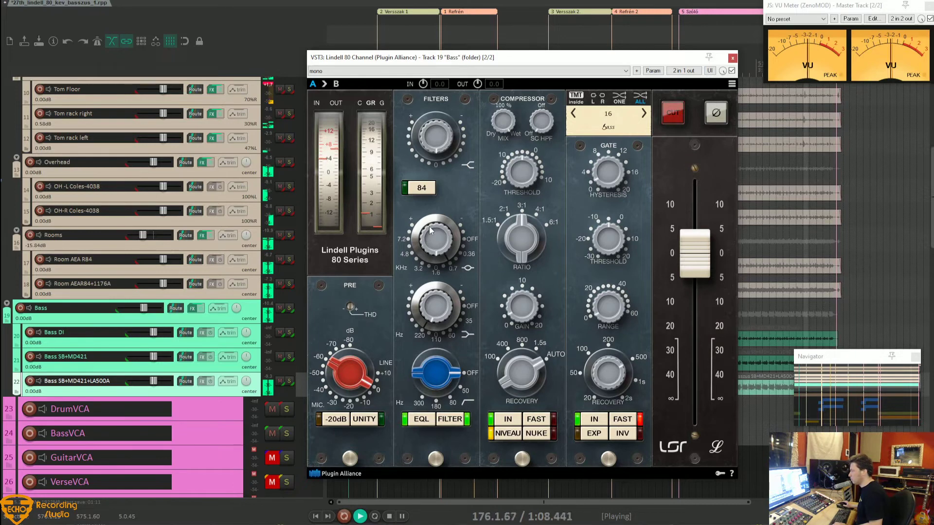
Step: Sweep the Bass channel's midrange EQ frequency with an 18.00 dB boost and set the band's gain to 7.30 dB
mouse_move(430, 227)
left_mouse_down()
mouse_move(430, 249)
mouse_move(437, 211)
left_mouse_up()
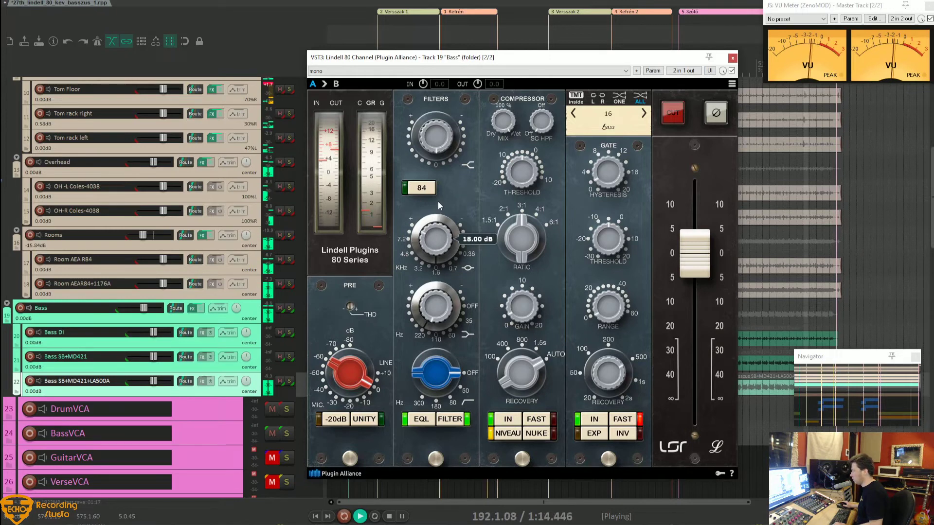
left_click_drag(438, 205, 419, 254)
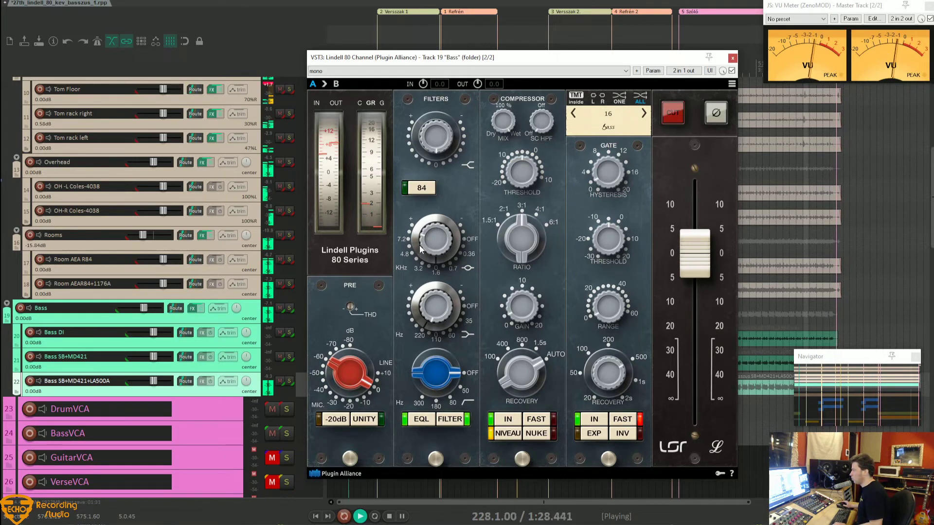
left_click_drag(427, 237, 431, 255)
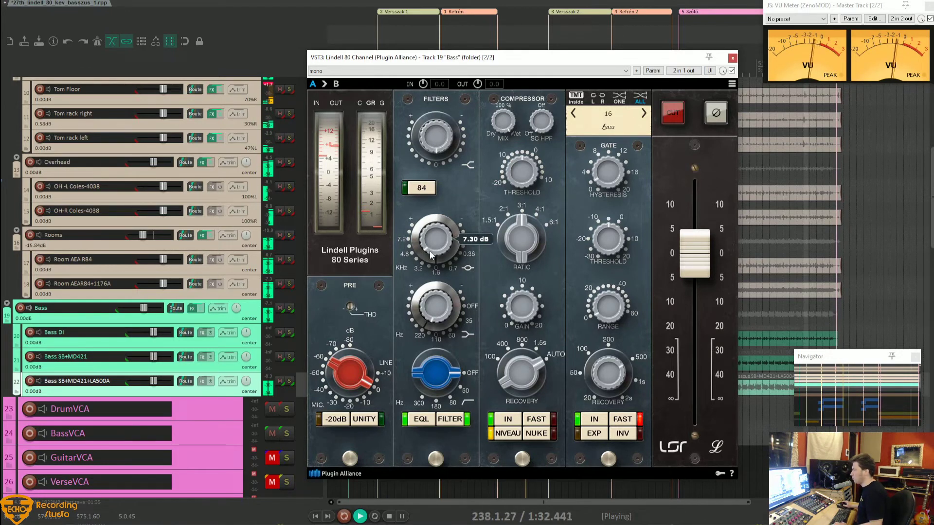
Step: Fine-tune the Bass channel's midrange gain, raise the high-shelf gain to about 2.38 dB, and compare the result with 84 mode on
left_click_drag(430, 254, 431, 260)
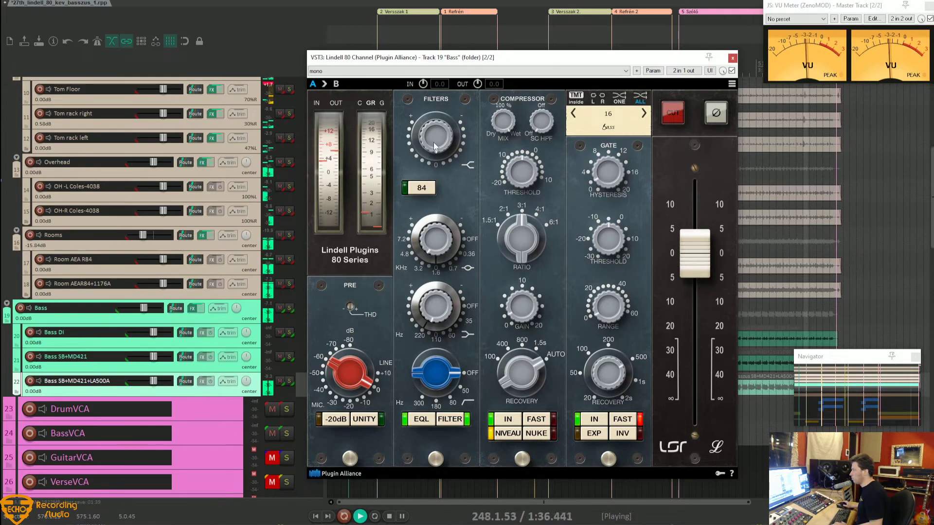
left_click_drag(433, 142, 442, 163)
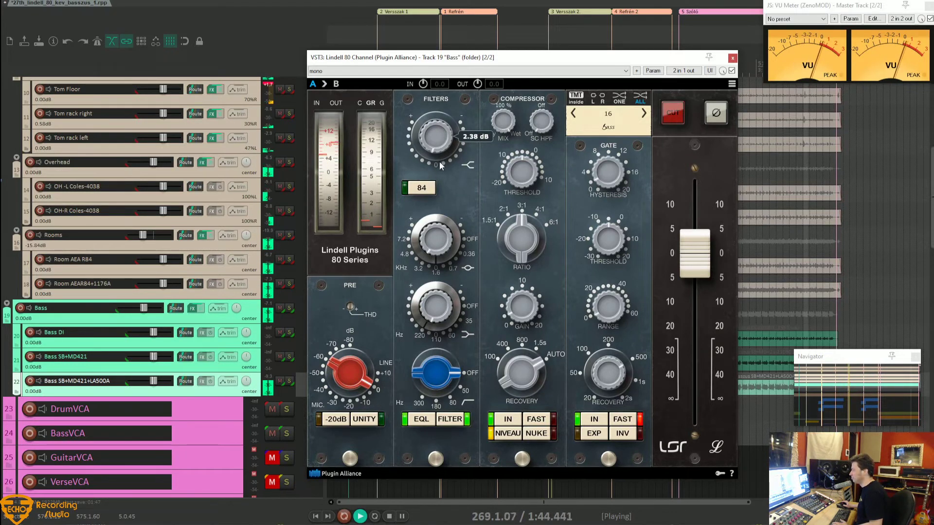
left_click(421, 188)
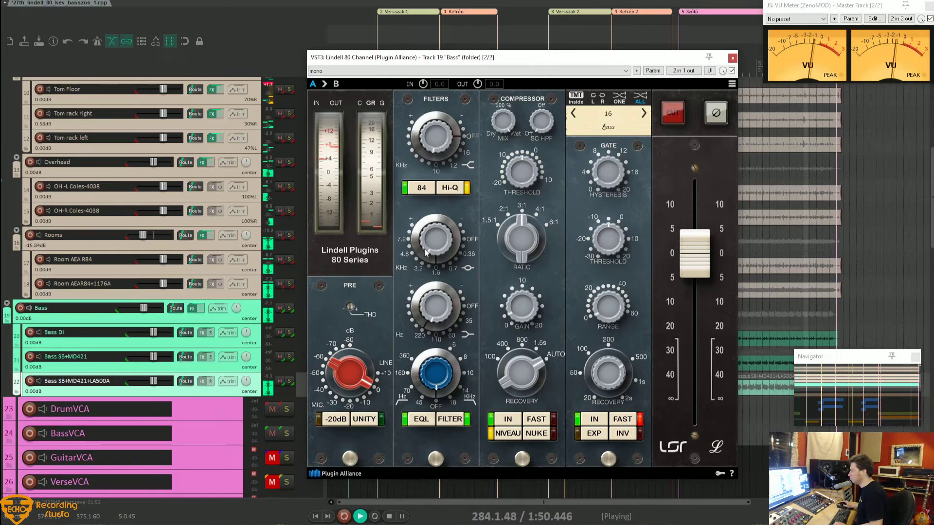
left_click(423, 188)
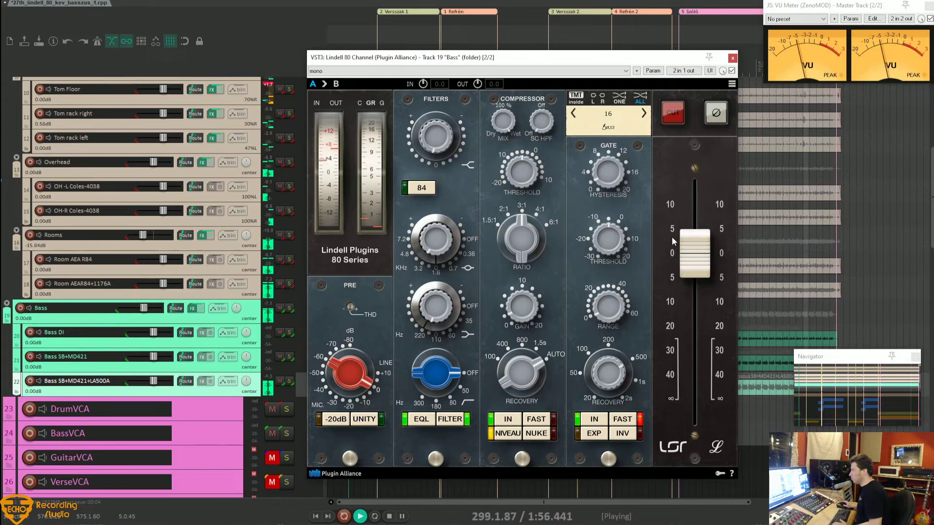
Step: Lower the Bass channel's output fader and match its level against the bypassed signal
left_click_drag(706, 259, 706, 275)
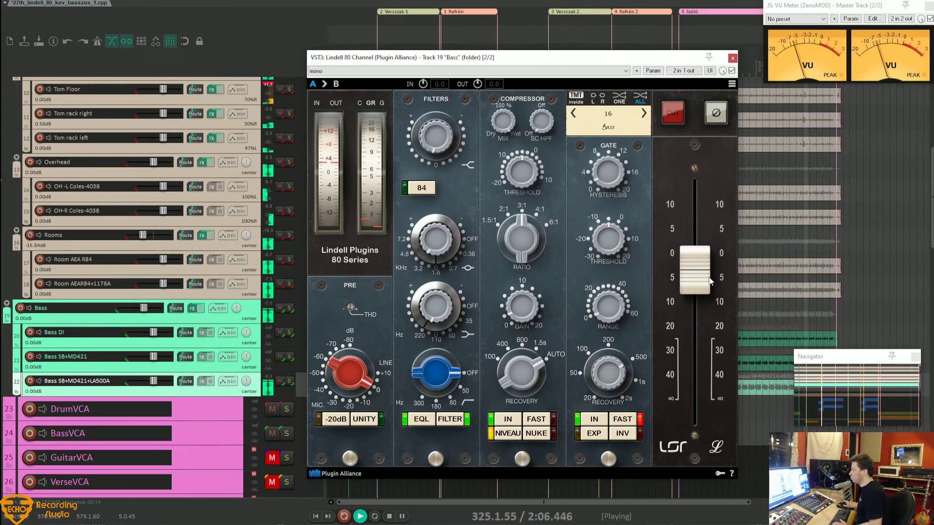
left_click(732, 71)
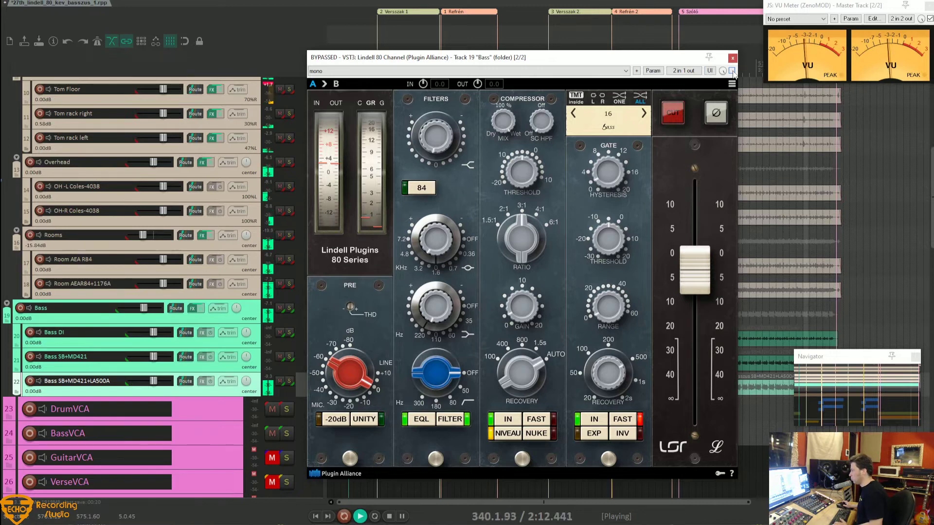
left_click(732, 71)
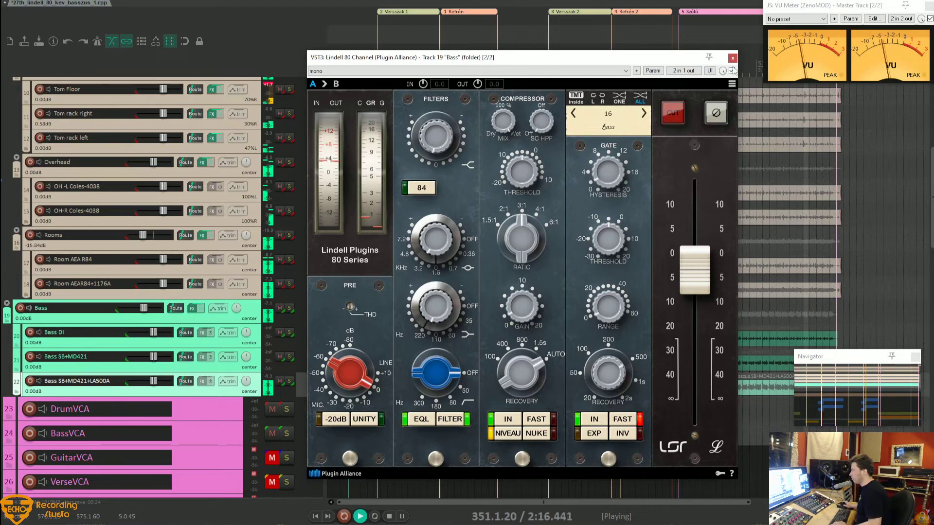
left_click(732, 71)
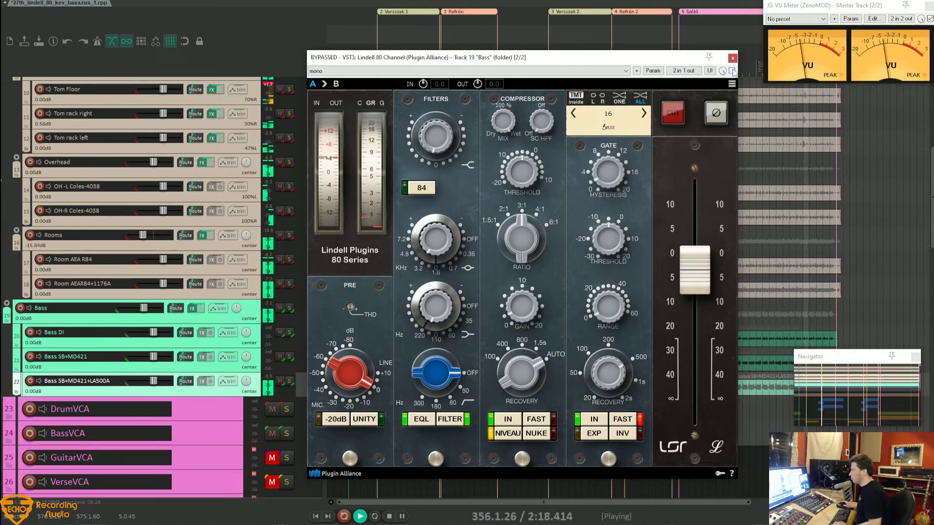
left_click(732, 71)
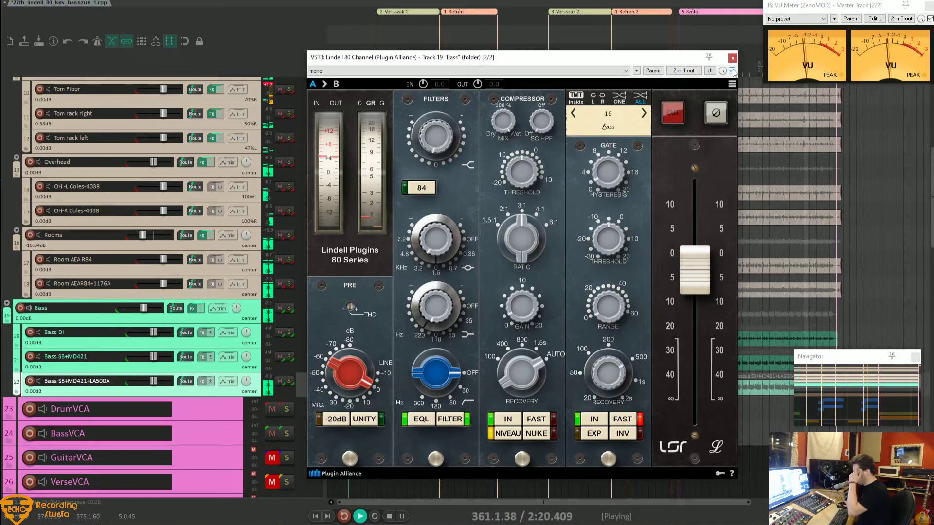
left_click_drag(696, 251, 696, 252)
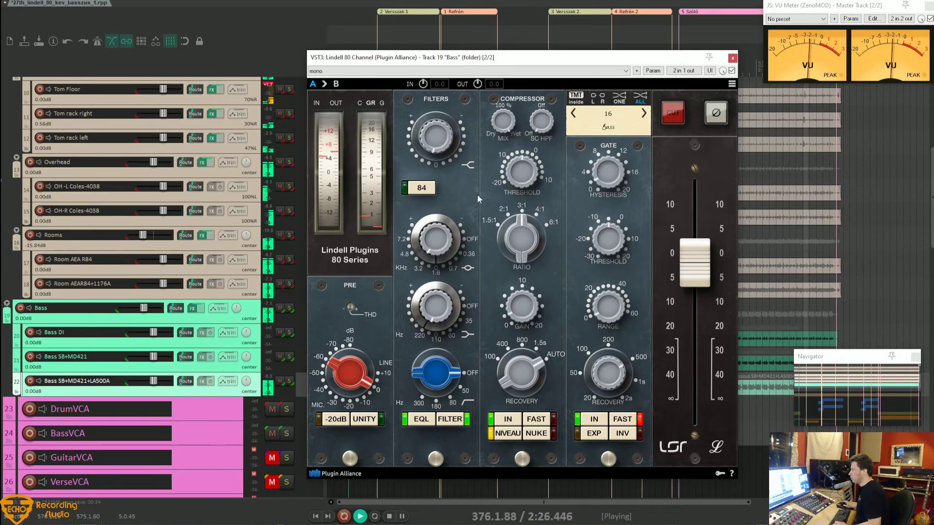
Step: Switch the Bass channel's EQ to 84 mode, compare it with bypass, and close the plugin window
left_click(415, 189)
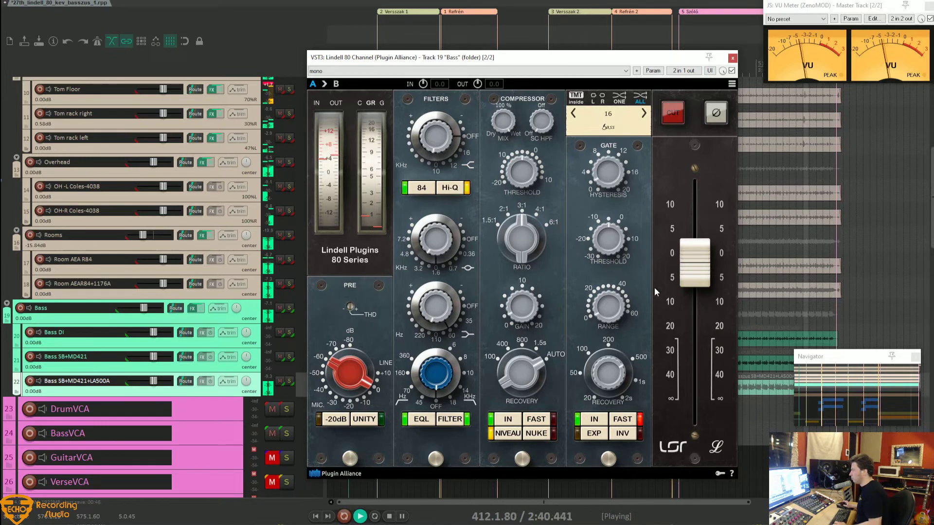
mouse_move(694, 272)
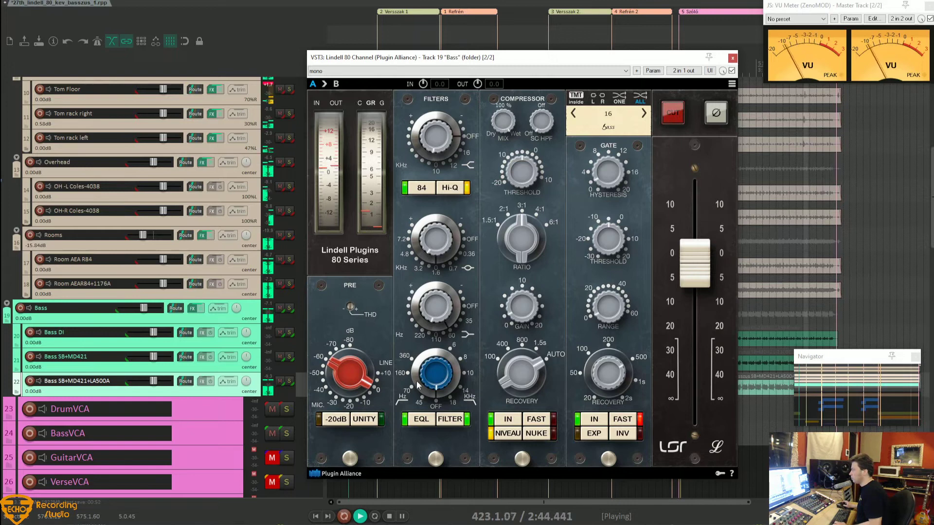
left_click(731, 70)
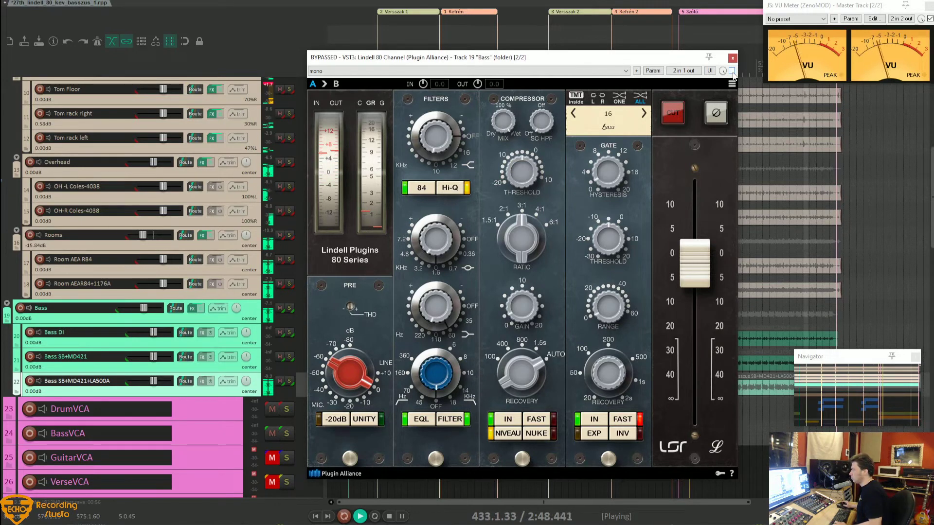
left_click(731, 70)
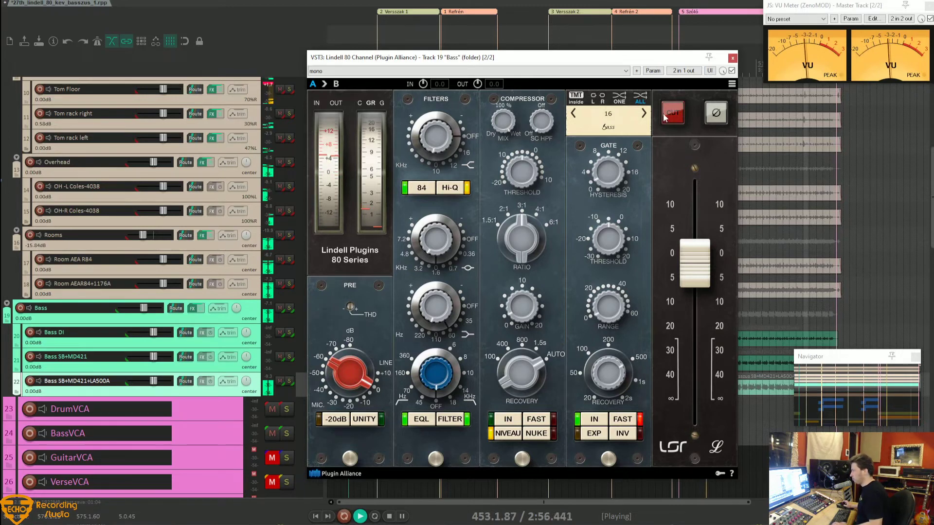
left_click(733, 58)
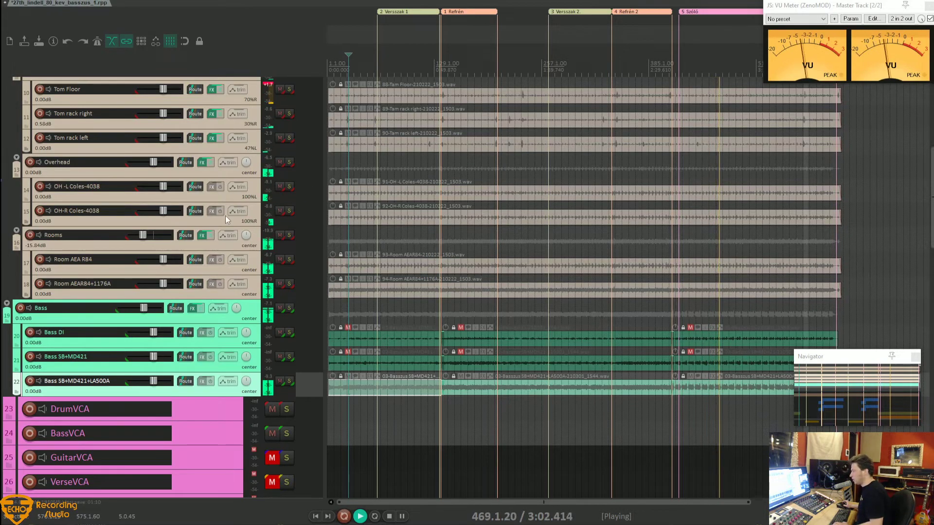
Step: Unmute the VerseVCA and ChorusVCA tracks
scroll(226, 216, "down", 3)
scroll(226, 215, "down", 6)
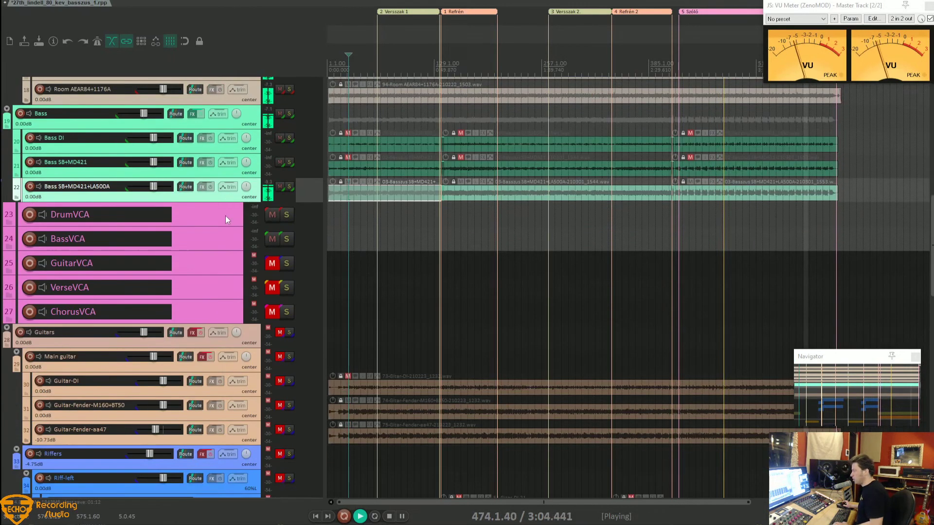
scroll(226, 217, "up", 2)
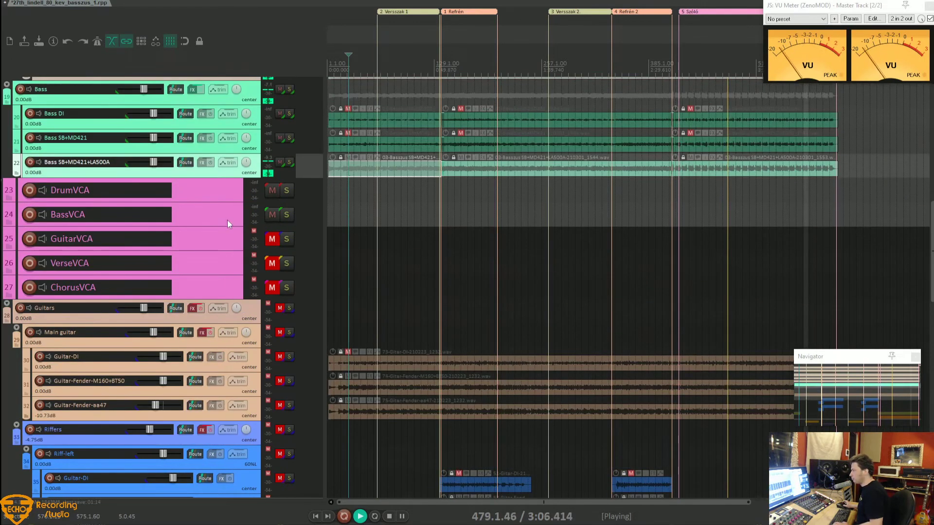
left_click(272, 263)
left_click(272, 288)
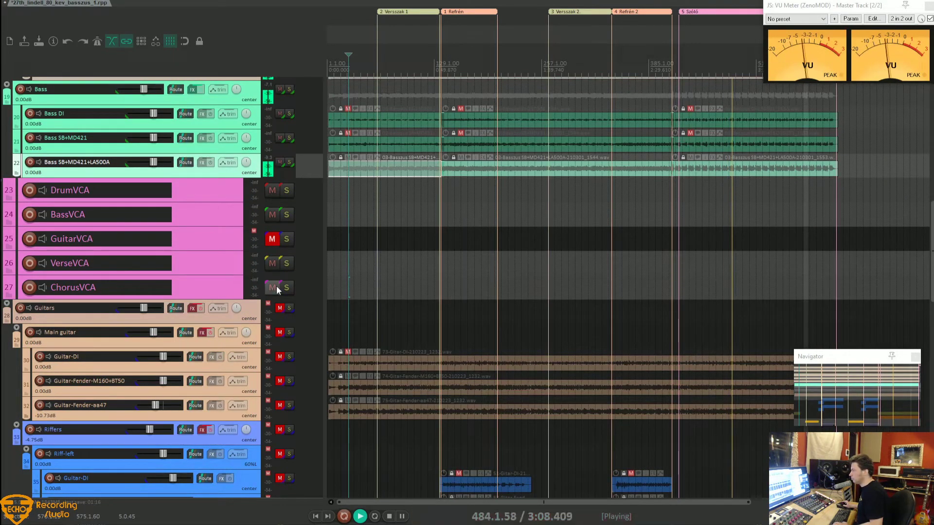
Step: Play the song from just before the first verse vocal clips on the Verse tracks
scroll(238, 283, "down", 6)
scroll(238, 282, "down", 12)
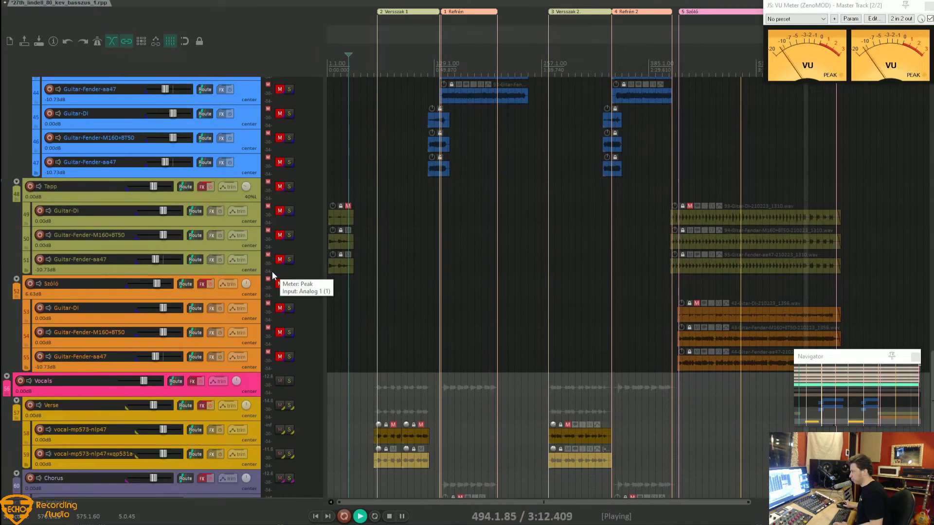
scroll(273, 272, "down", 2)
left_click(373, 349)
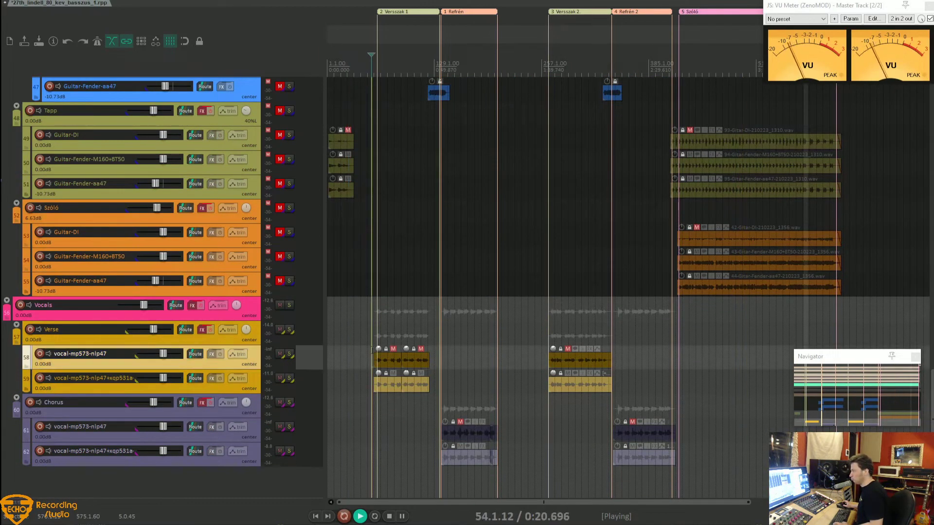
Step: Enable the effects on the Vocals and Verse folder tracks and open the Verse track's Lindell 80 Channel clear of the track controls
left_click(199, 304)
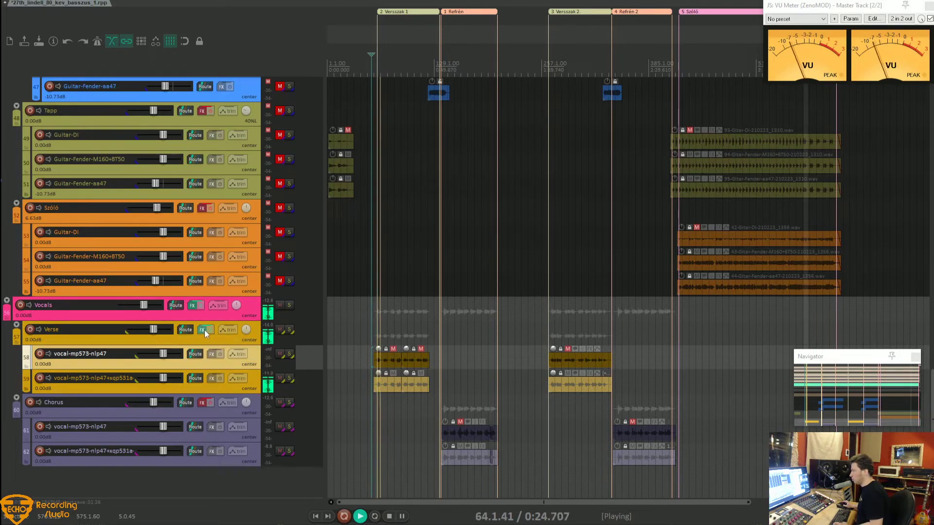
right_click(211, 330)
left_click(212, 337)
left_click(212, 337)
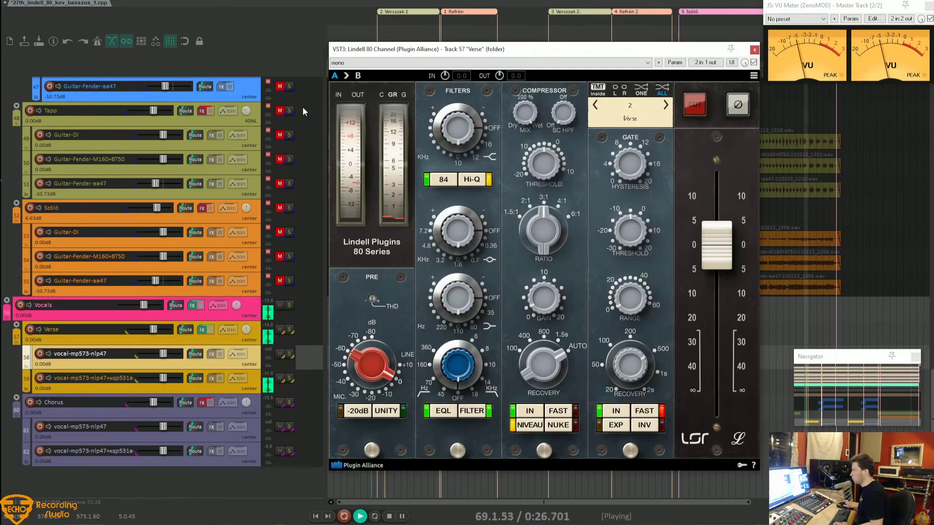
left_click_drag(425, 54, 426, 40)
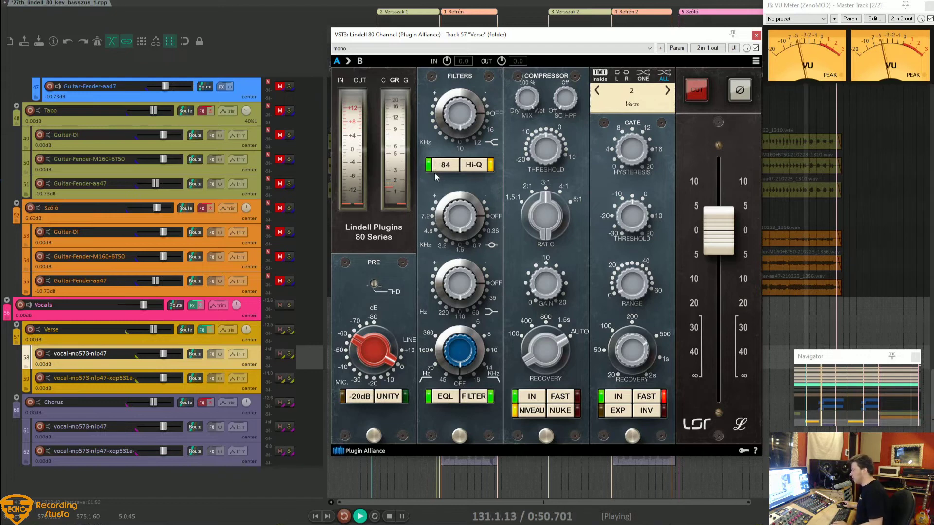
Step: Replay the first verse and set the Verse channel's midrange EQ gain to 5.35 dB
key("2")
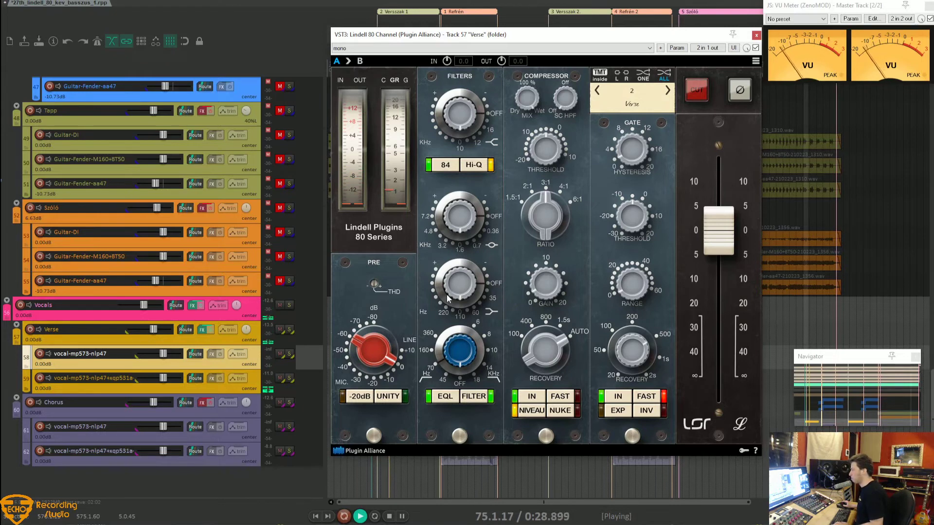
mouse_move(450, 289)
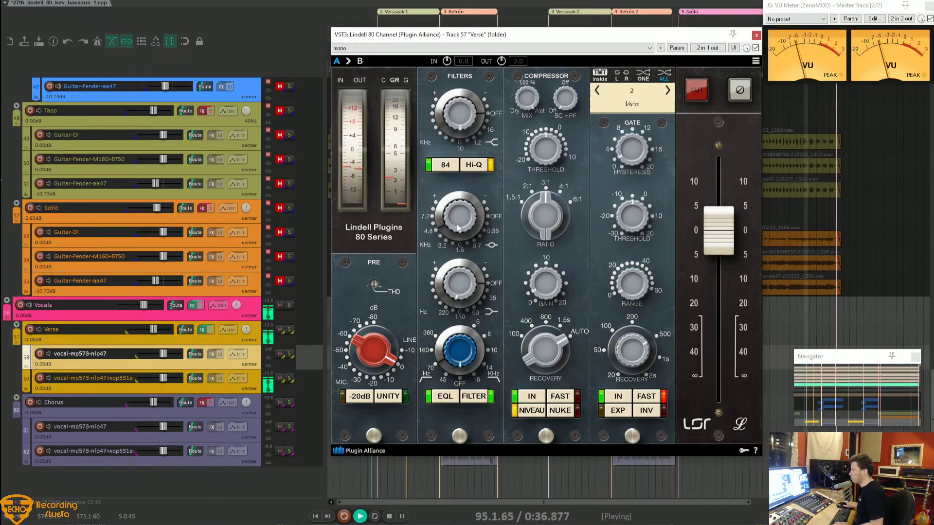
mouse_move(457, 223)
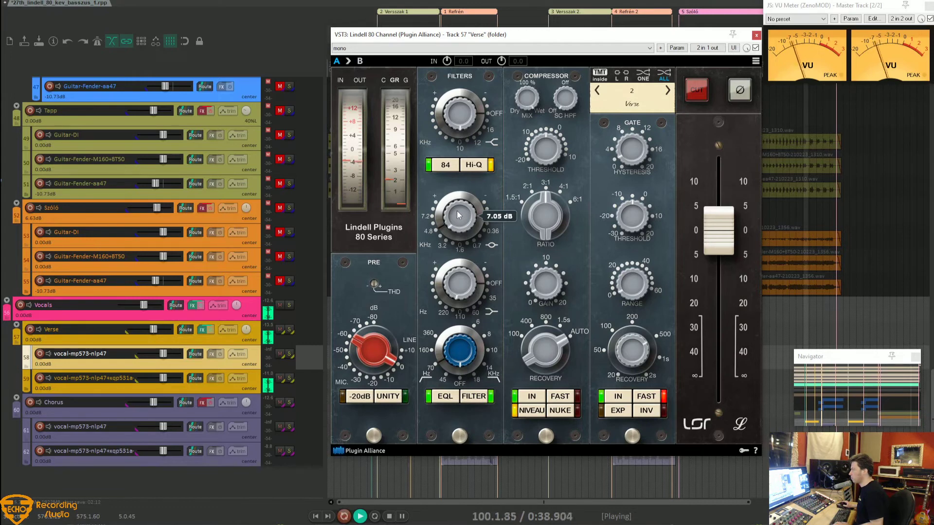
mouse_move(457, 215)
left_mouse_down()
mouse_move(458, 203)
mouse_move(459, 218)
left_mouse_up()
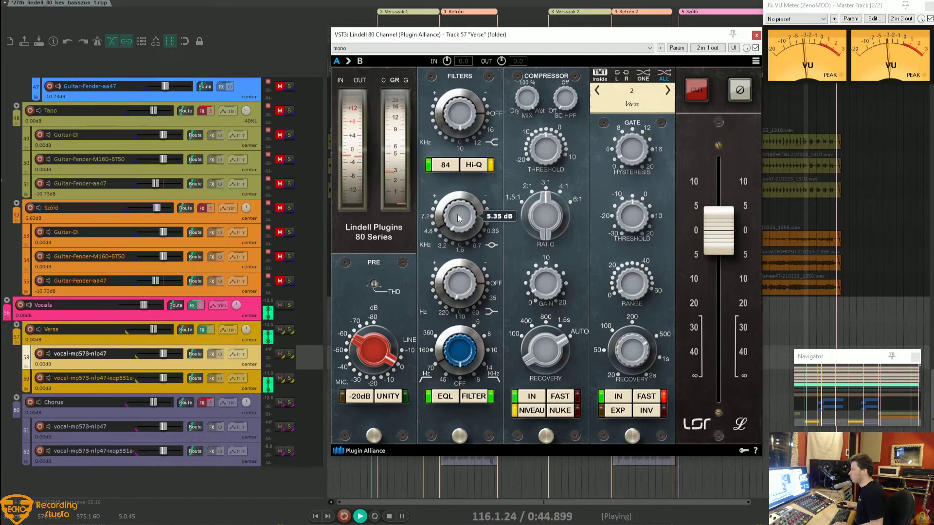
Step: Replay the verse with 84 mode off while adjusting the Verse channel's high-shelf gain, and switch 84 mode back on
left_click(447, 167)
key("2")
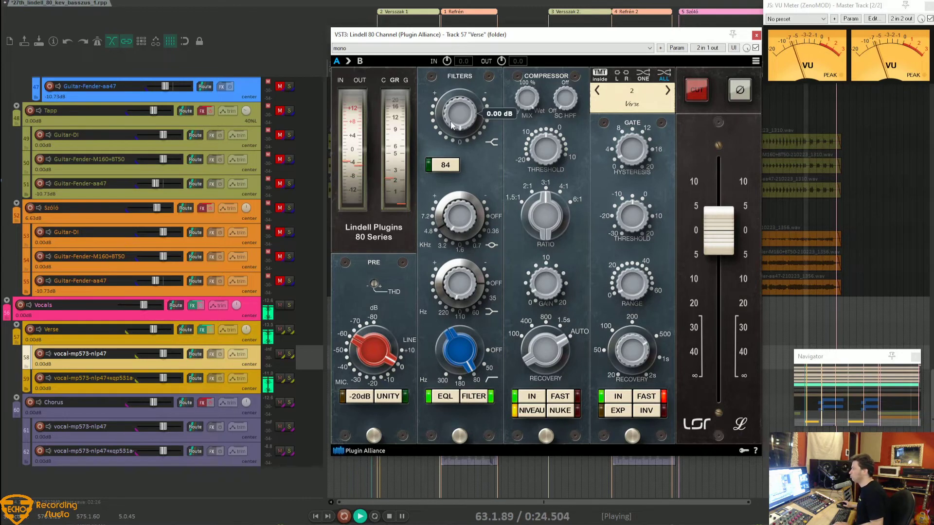
left_click_drag(450, 121, 456, 115)
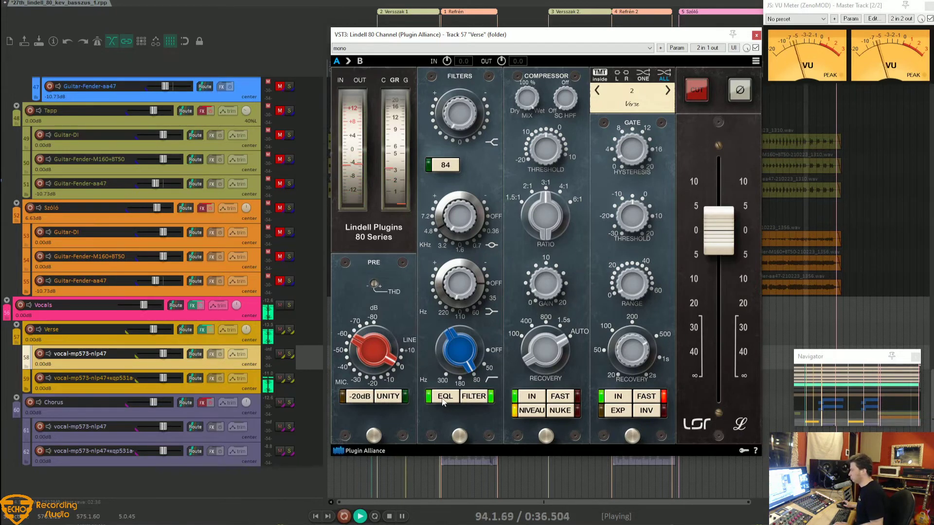
left_click(435, 165)
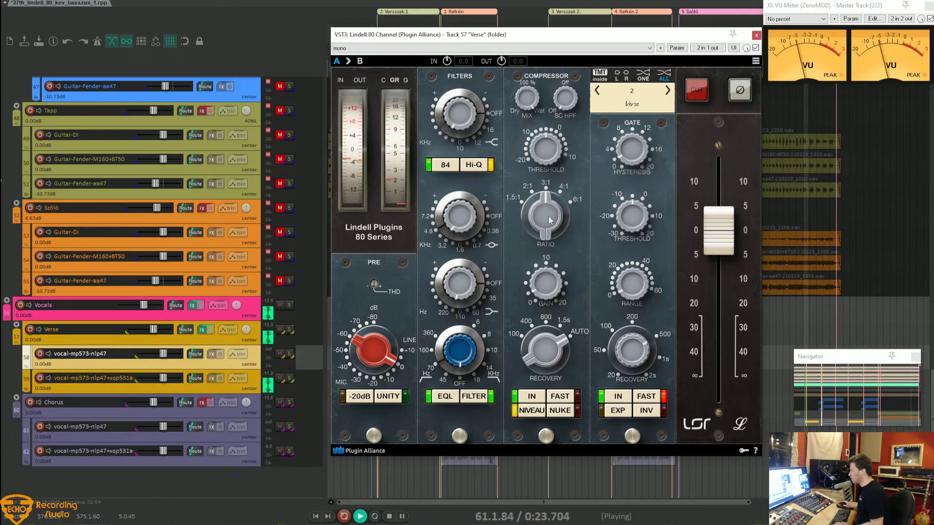
Step: Set the Verse channel's compressor to a 4:1 ratio with FAST enabled, and adjust its recovery, threshold and gain
left_click_drag(549, 220, 550, 204)
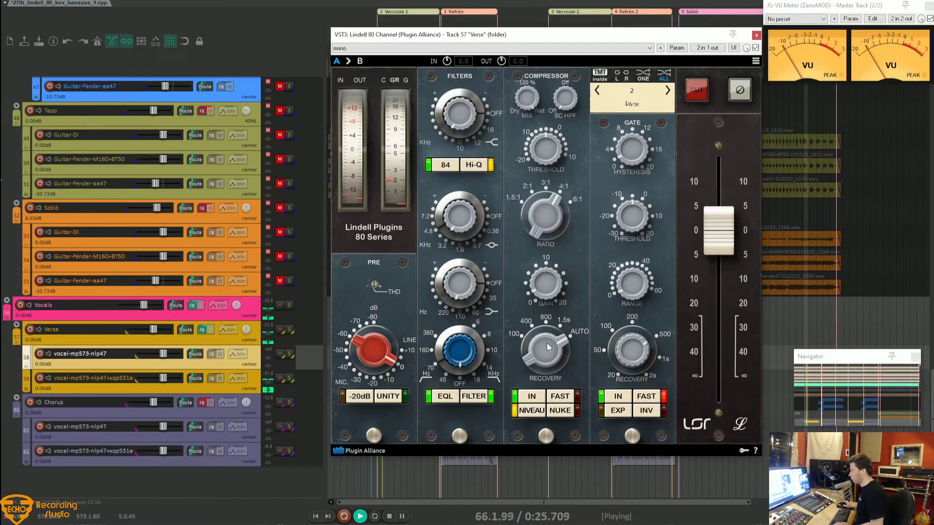
left_click_drag(549, 347, 538, 415)
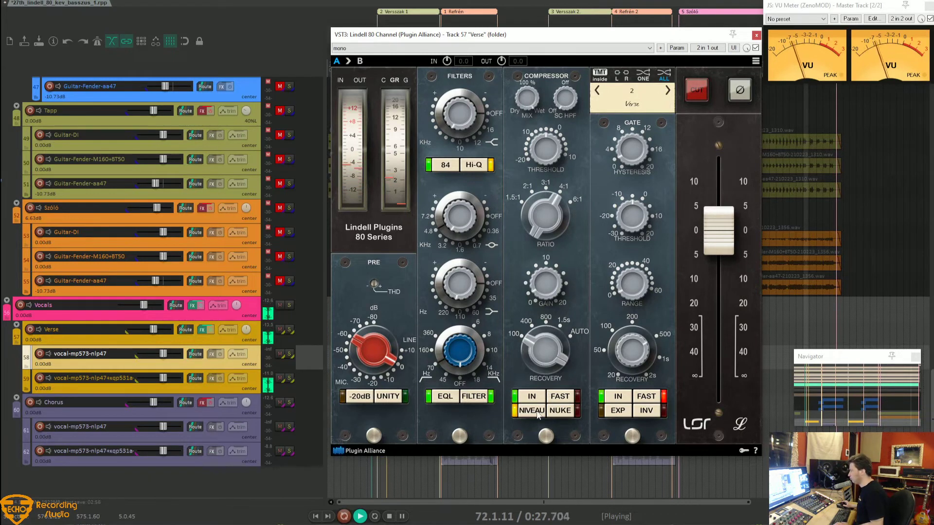
left_click_drag(546, 151, 548, 174)
left_click_drag(546, 265, 547, 259)
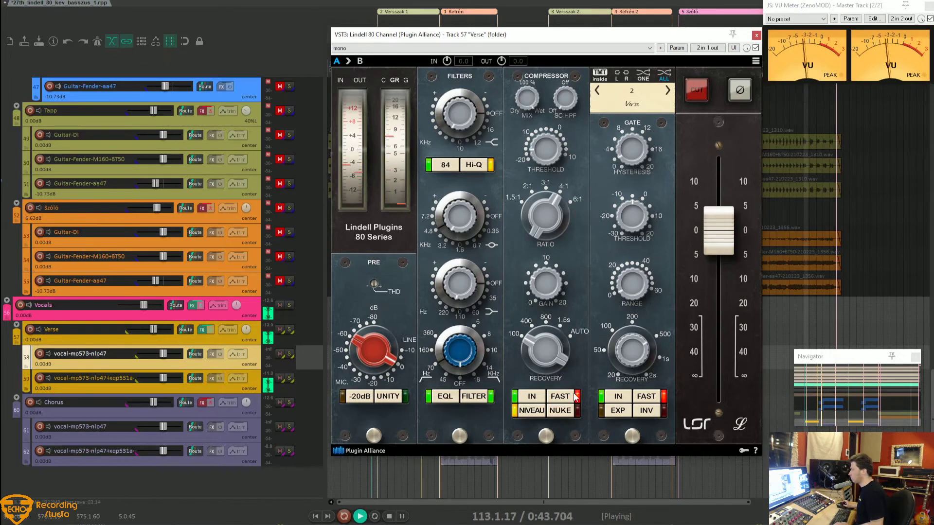
left_click_drag(542, 278, 543, 275)
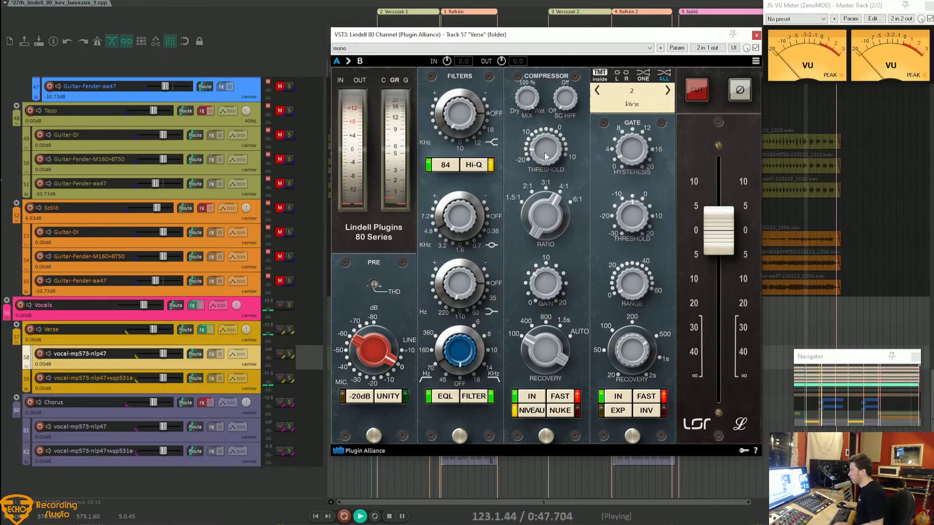
left_click_drag(544, 153, 545, 141)
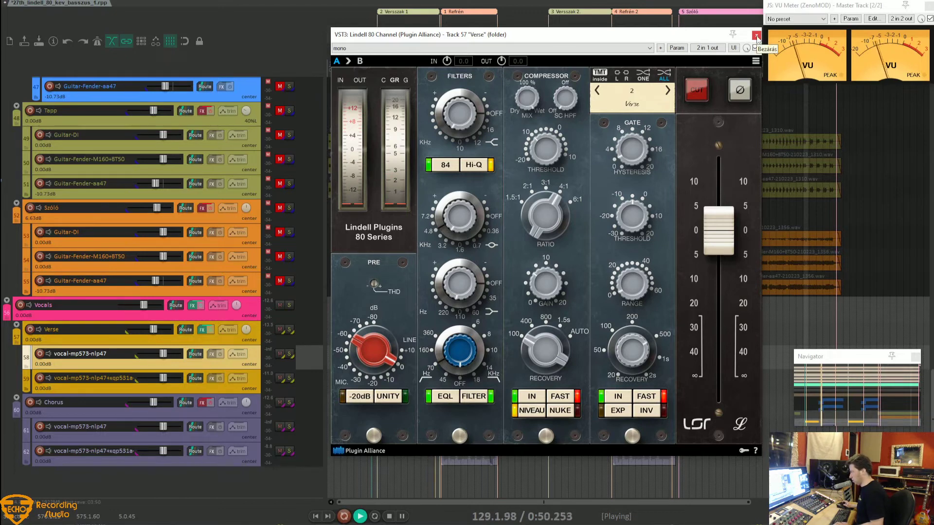
Step: Close the Verse plugin, enable the Chorus folder's effects and open its Lindell 80 Channel, moving its window clear of the timeline
left_click(757, 36)
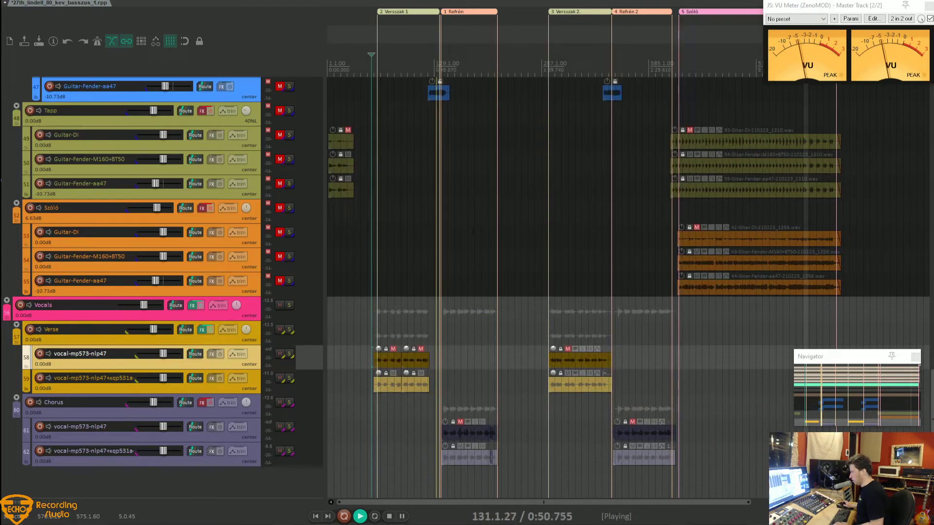
left_click(212, 402)
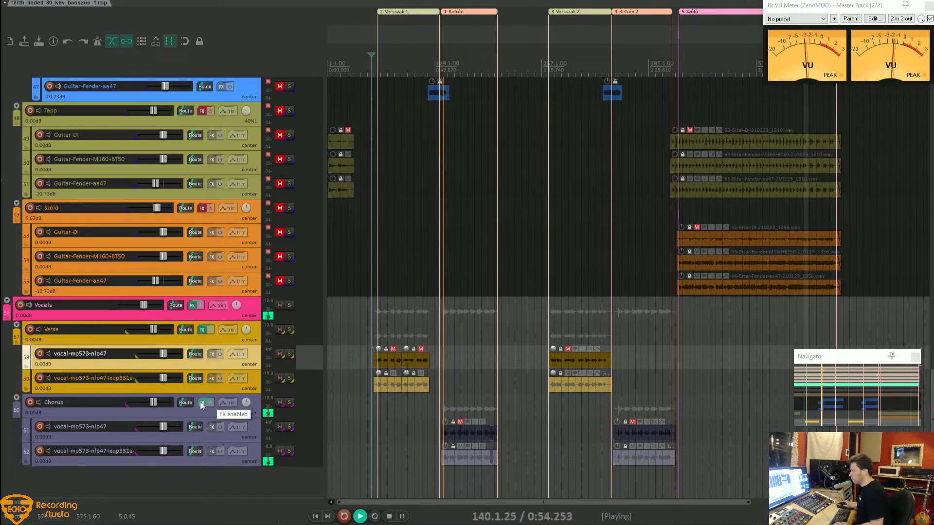
right_click(202, 404)
left_click(235, 422)
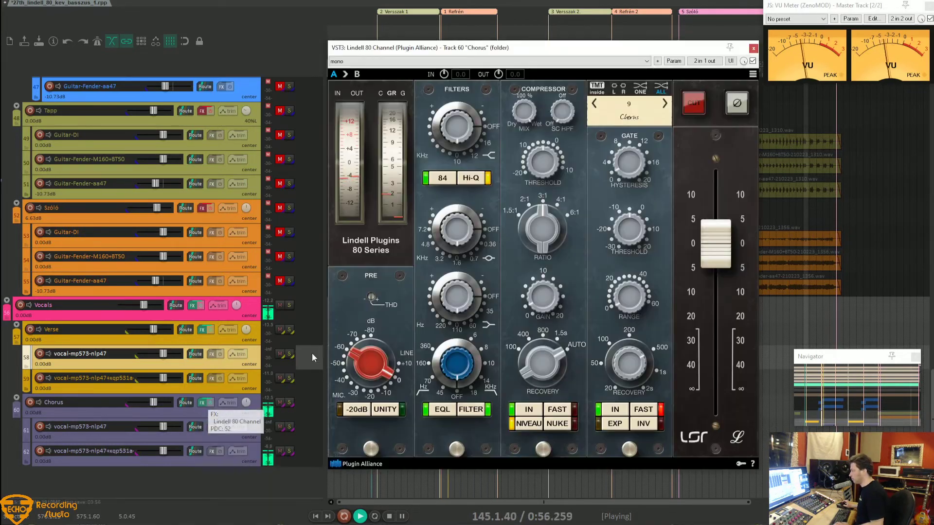
left_click_drag(572, 51, 408, 29)
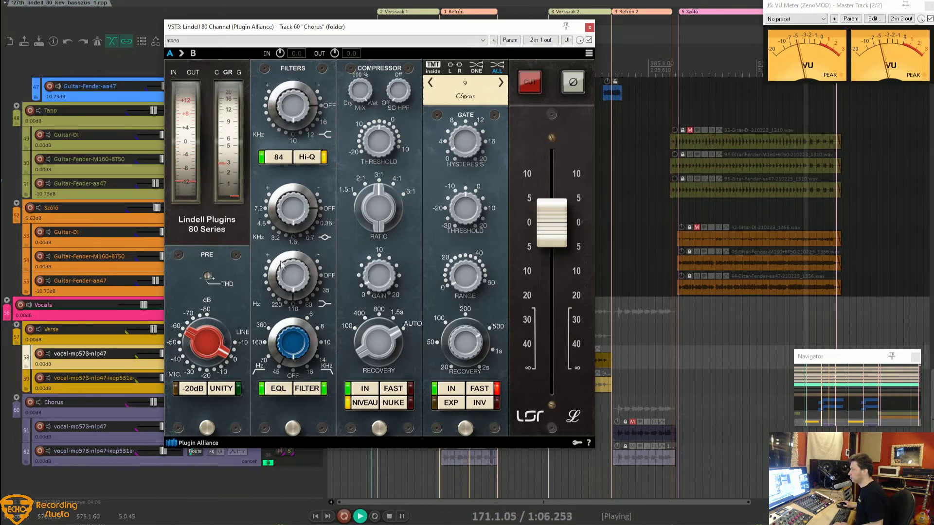
Step: Replay the first chorus, check the Chorus channel's EQ by toggling EQL, and adjust its high-shelf gain
mouse_move(287, 276)
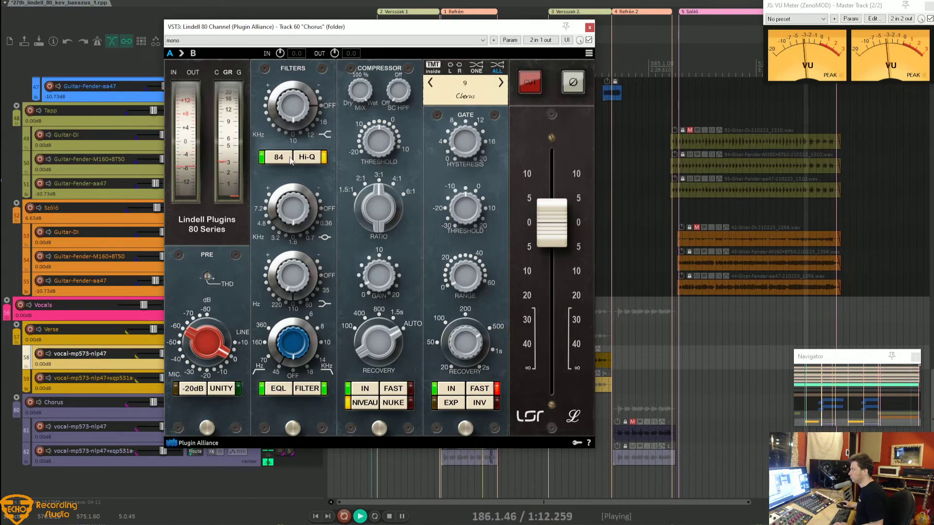
mouse_move(298, 202)
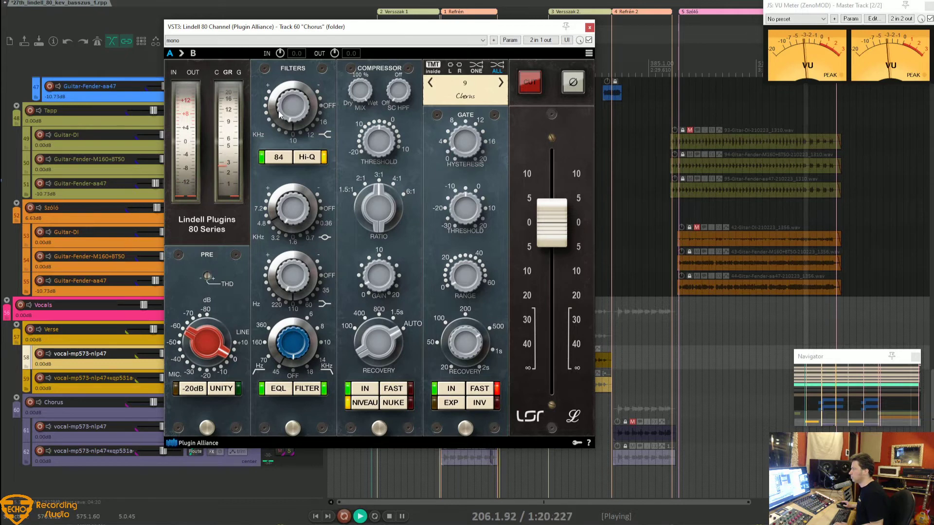
left_click(360, 516)
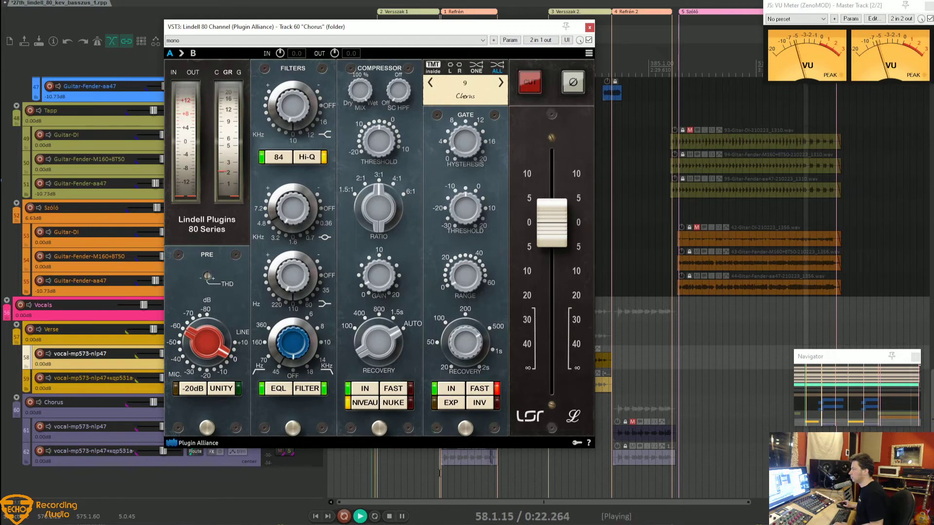
left_click(441, 475)
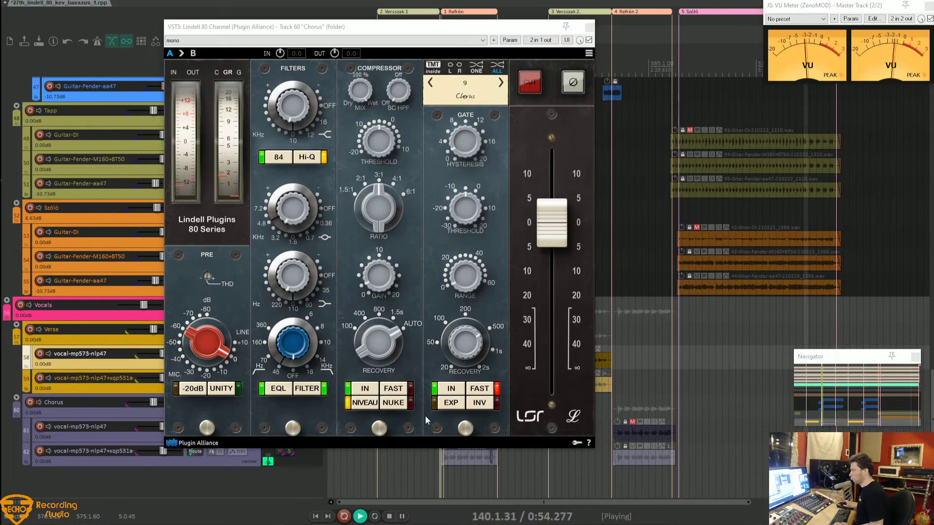
left_click(278, 389)
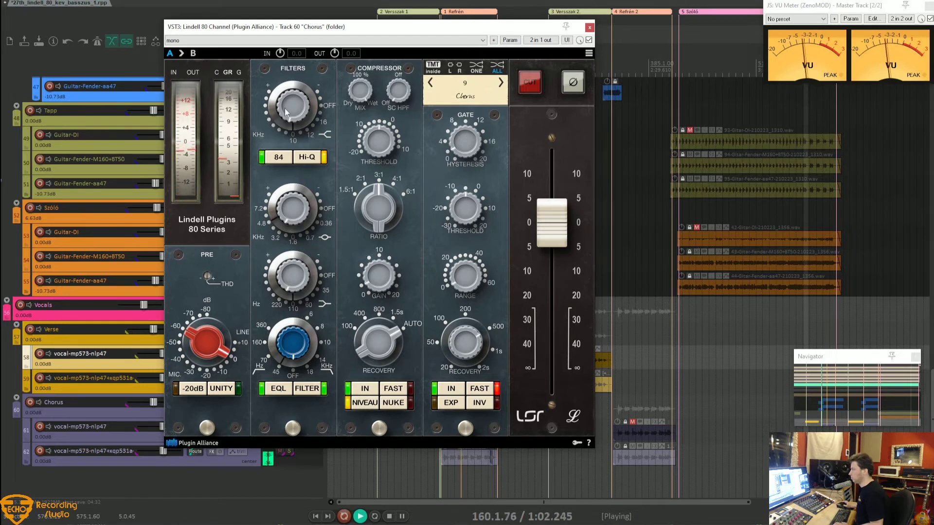
mouse_move(285, 108)
left_mouse_down()
mouse_move(285, 67)
mouse_move(288, 103)
left_mouse_up()
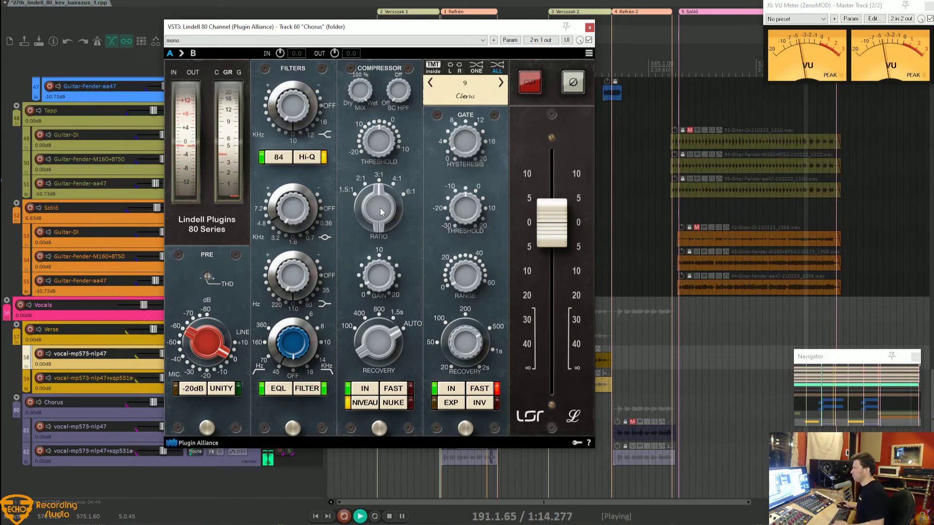
Step: Raise the Chorus compressor's ratio, enable FAST, and adjust its recovery, threshold and gain while replaying the chorus
left_click_drag(381, 212, 380, 197)
left_click(399, 388)
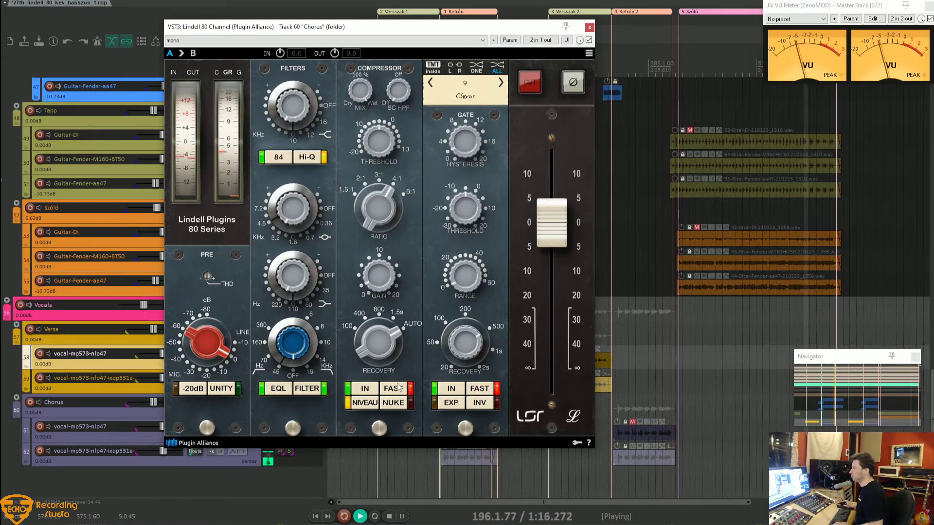
key("space")
key("space")
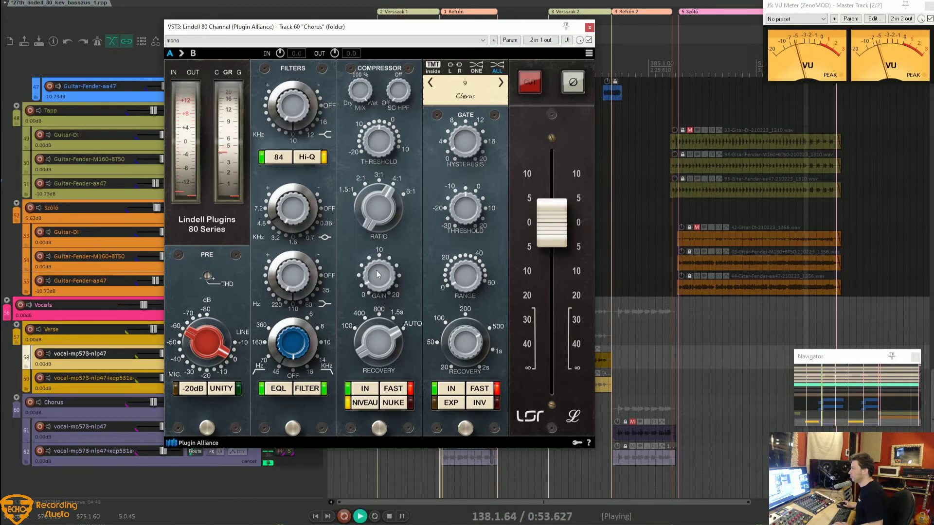
left_click_drag(379, 274, 376, 272)
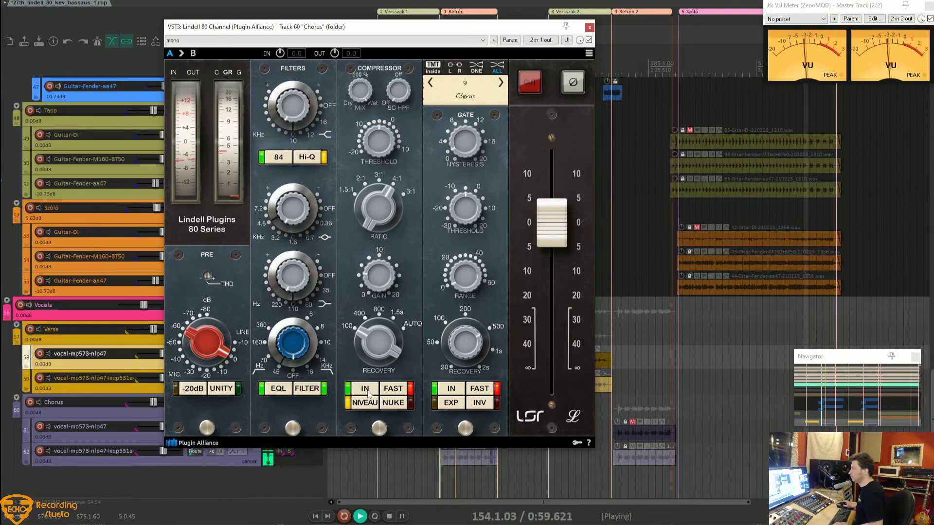
mouse_move(381, 146)
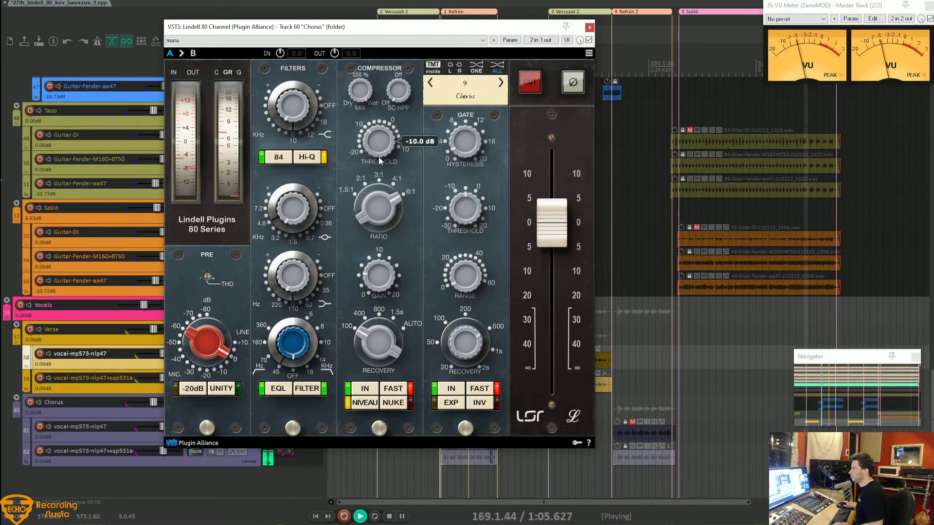
scroll(378, 157, "up", 2)
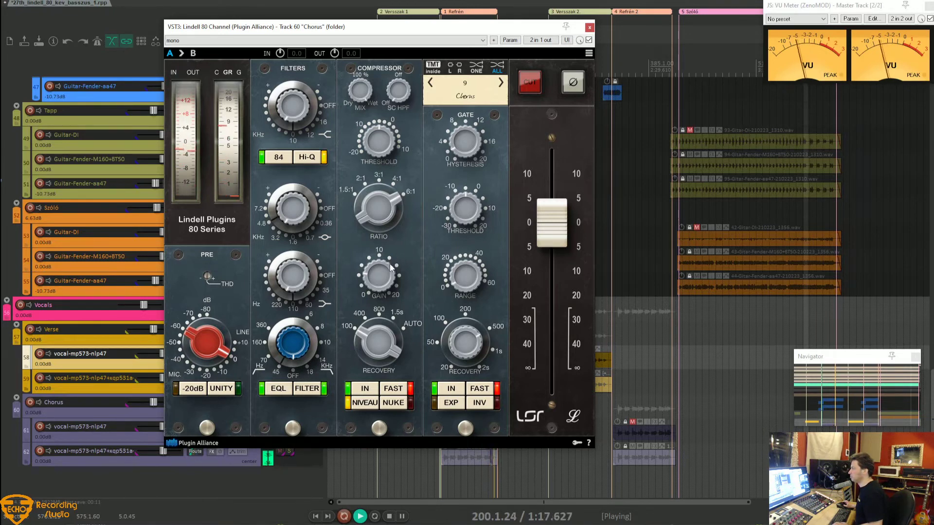
mouse_move(384, 275)
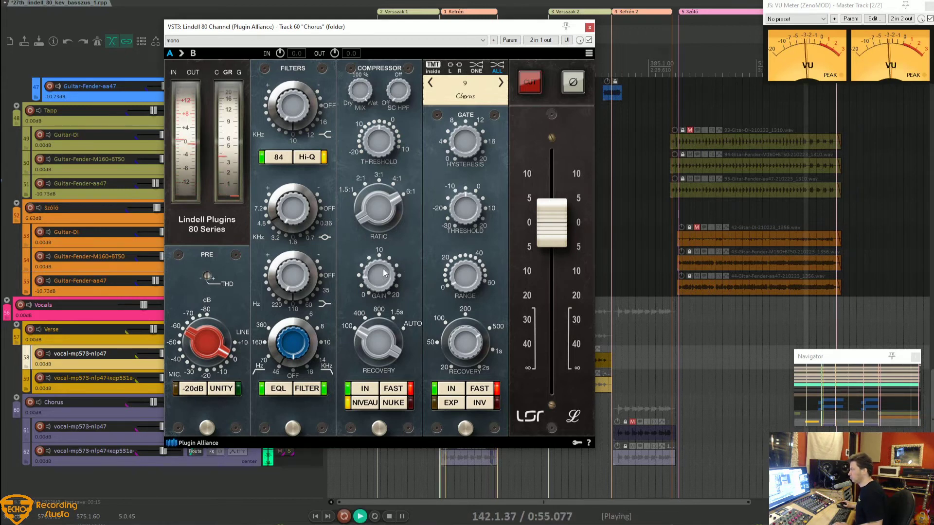
Step: Switch the Chorus channel's gate to EXP mode and solo the Chorus folder track
left_click(448, 405)
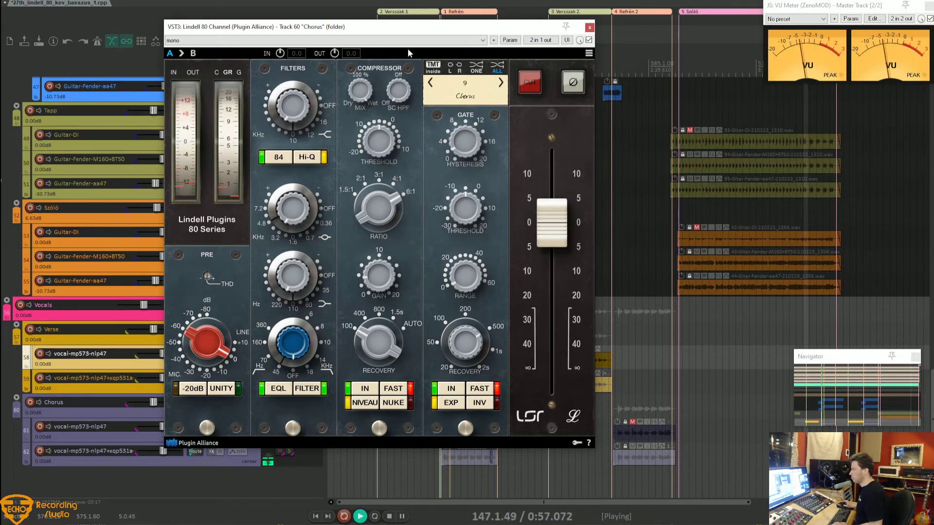
left_click_drag(387, 30, 555, 44)
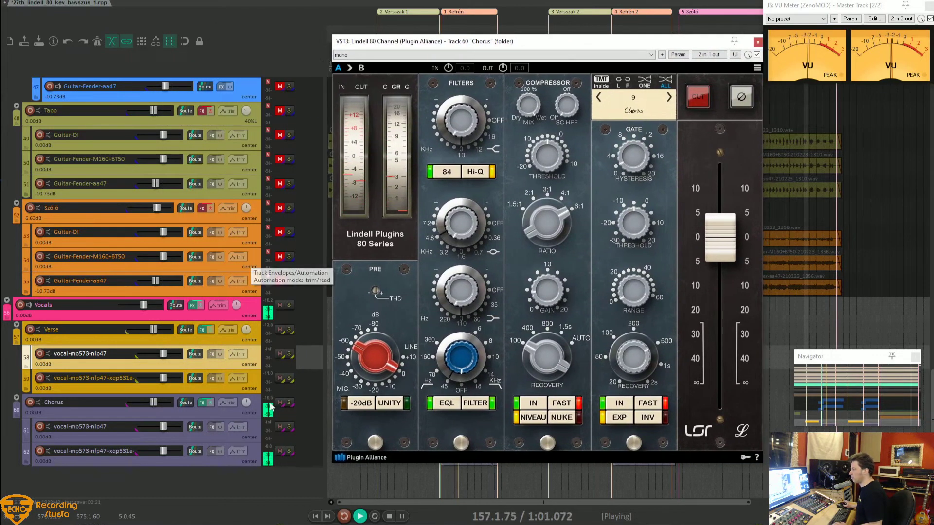
left_click(290, 403)
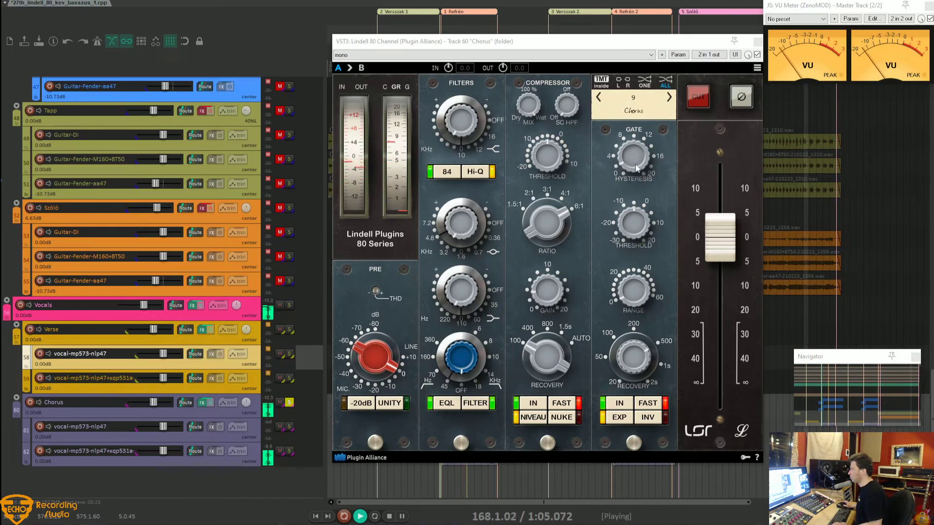
Step: Adjust the range and recovery of the Chorus channel's gate while listening to the soloed chorus
left_click(633, 290)
left_click_drag(627, 287, 631, 246)
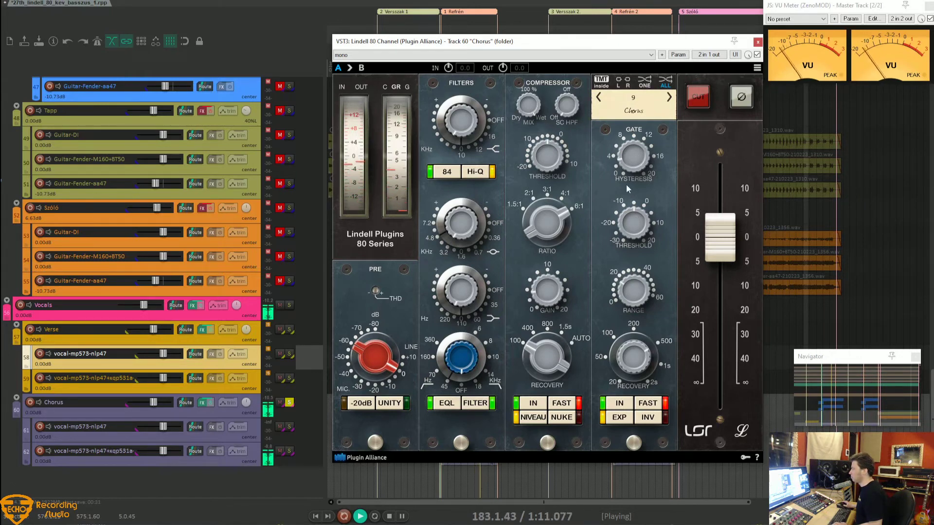
mouse_move(637, 358)
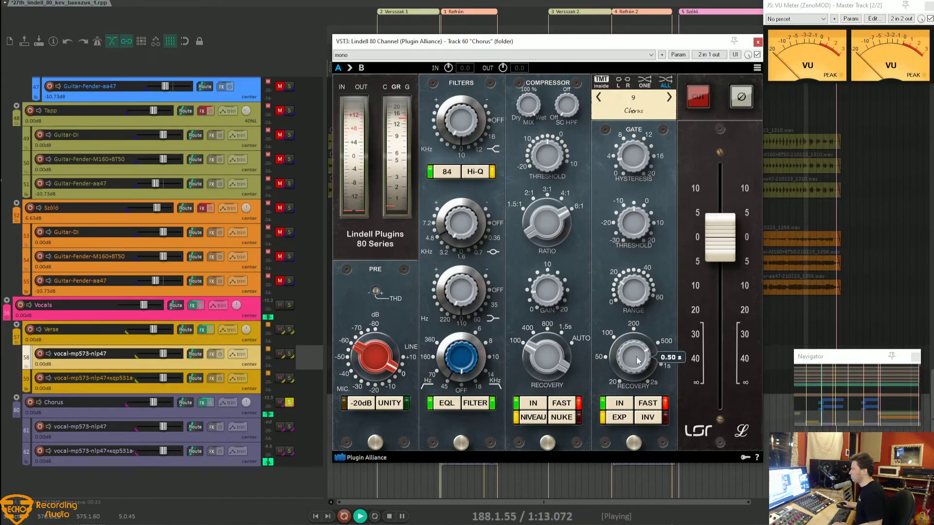
mouse_move(637, 359)
left_mouse_down()
mouse_move(635, 379)
mouse_move(639, 370)
left_mouse_up()
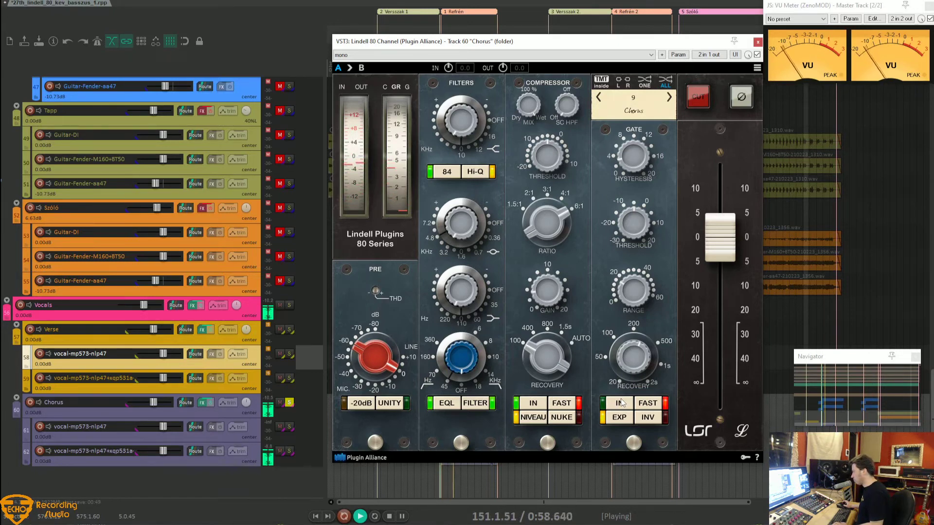
Step: Replay the soloed chorus with the gate off and on to compare its effect
key("space")
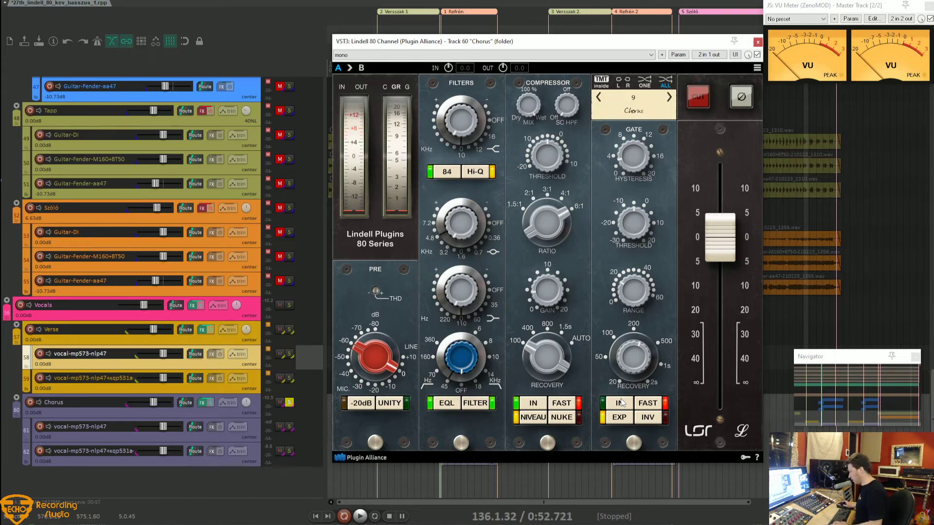
key("space")
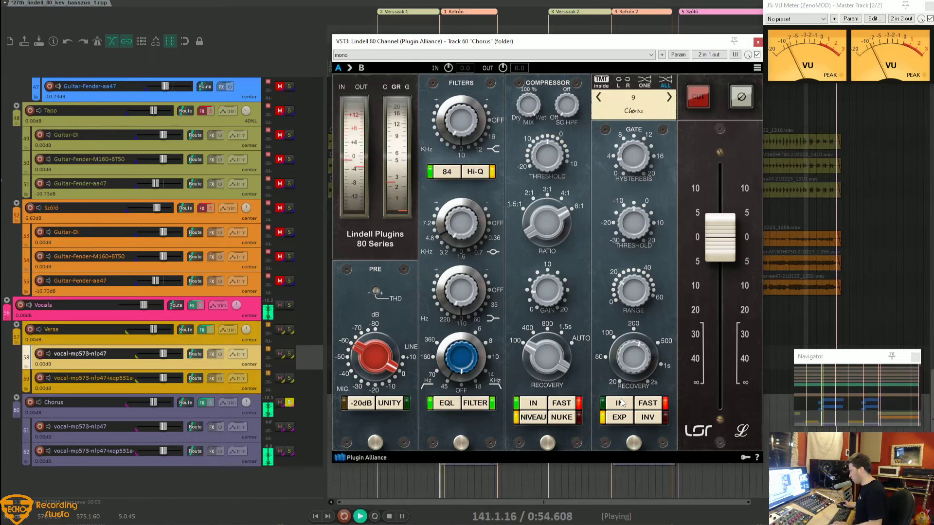
key("space")
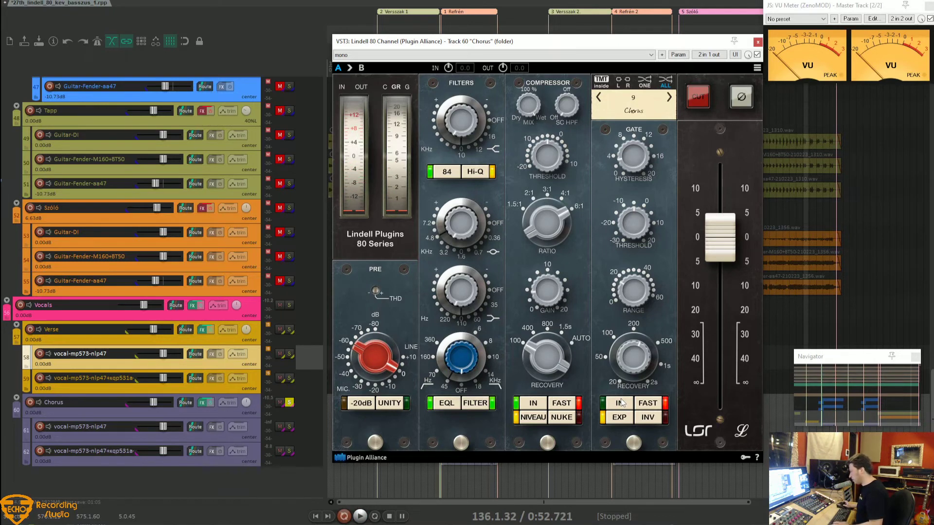
key("space")
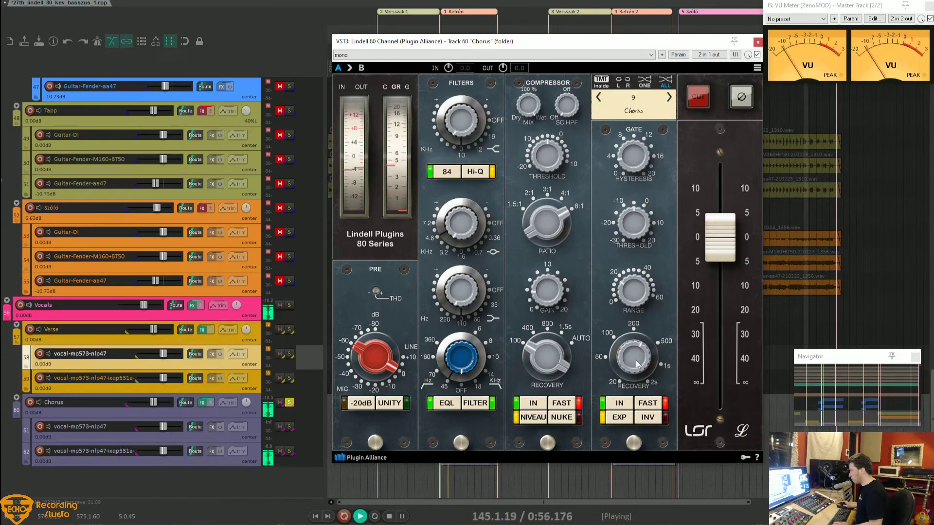
mouse_move(635, 285)
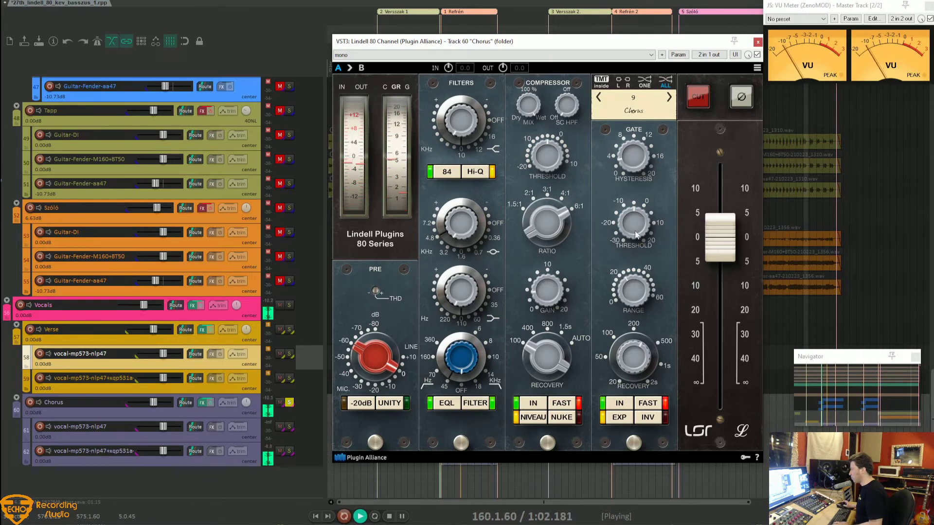
mouse_move(636, 228)
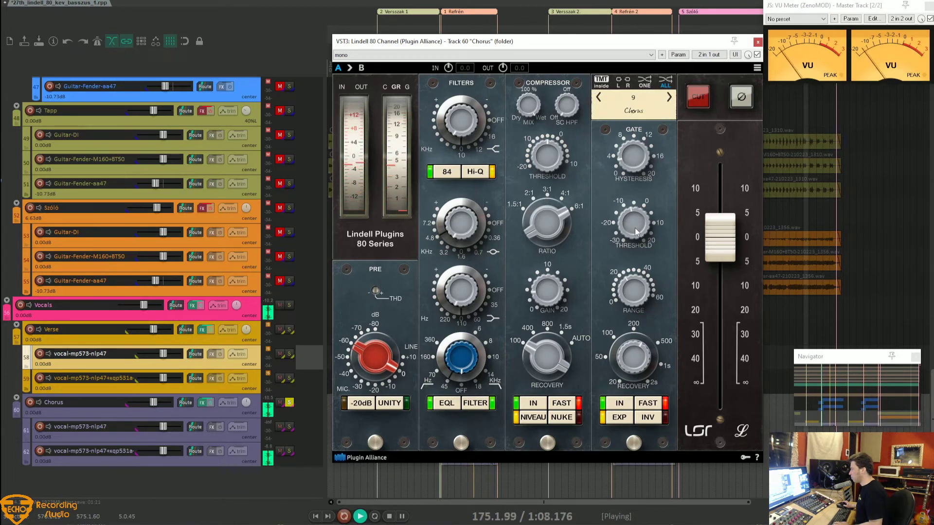
Step: Unsolo the Chorus track and compare the mix with its Lindell 80 Channel bypassed and re-enabled
left_click(757, 54)
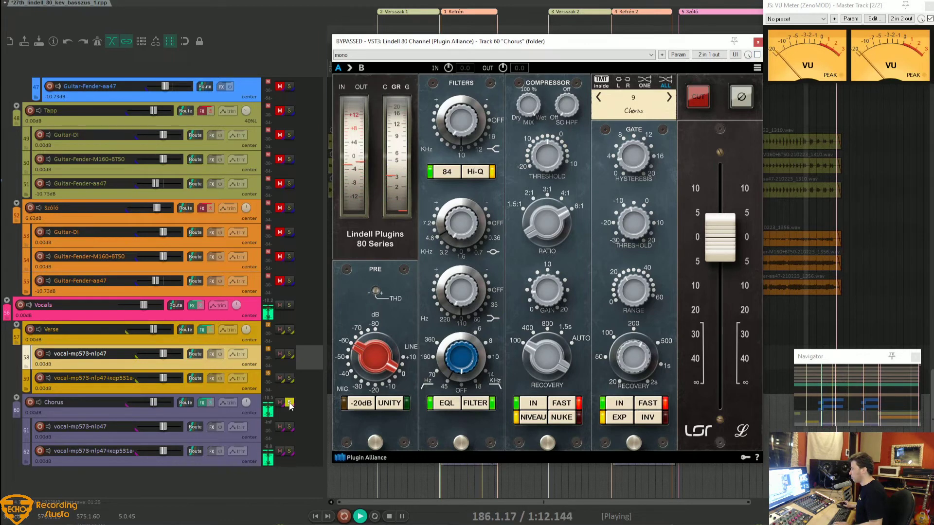
left_click(289, 402)
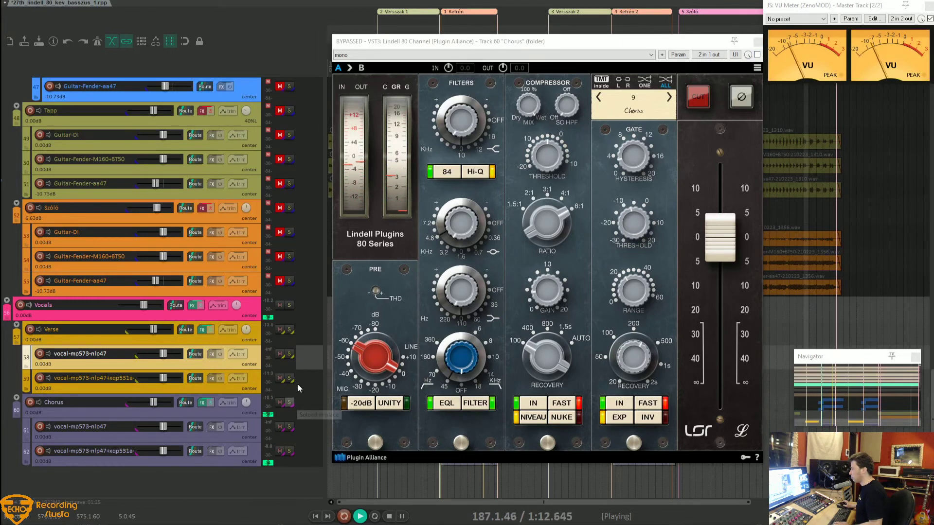
left_click(757, 54)
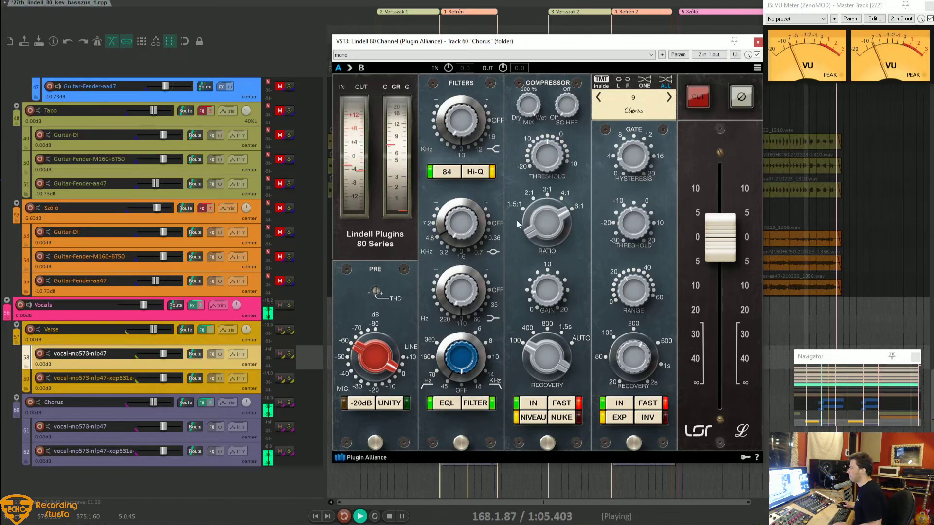
Step: Close the Chorus plugin window and unmute the GuitarVCA track to bring the guitars into the mix
left_click(757, 42)
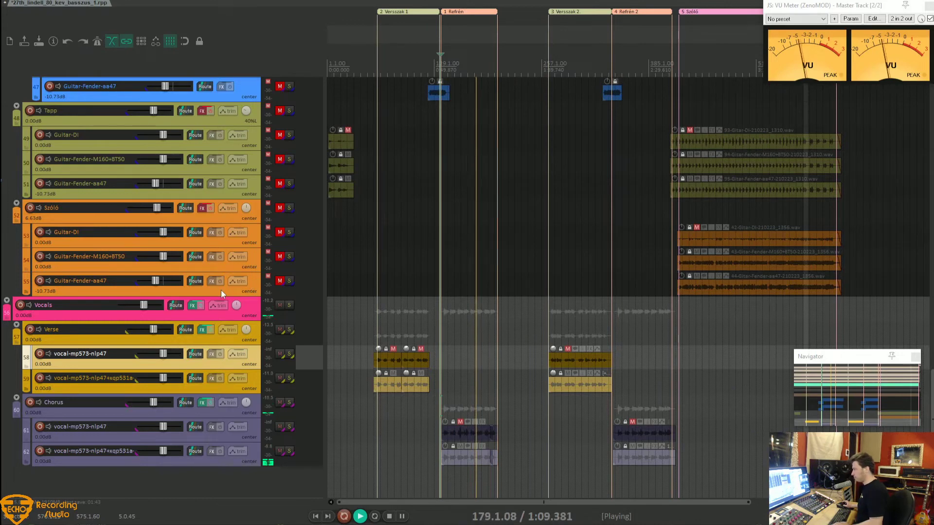
scroll(221, 290, "up", 5)
scroll(221, 290, "up", 15)
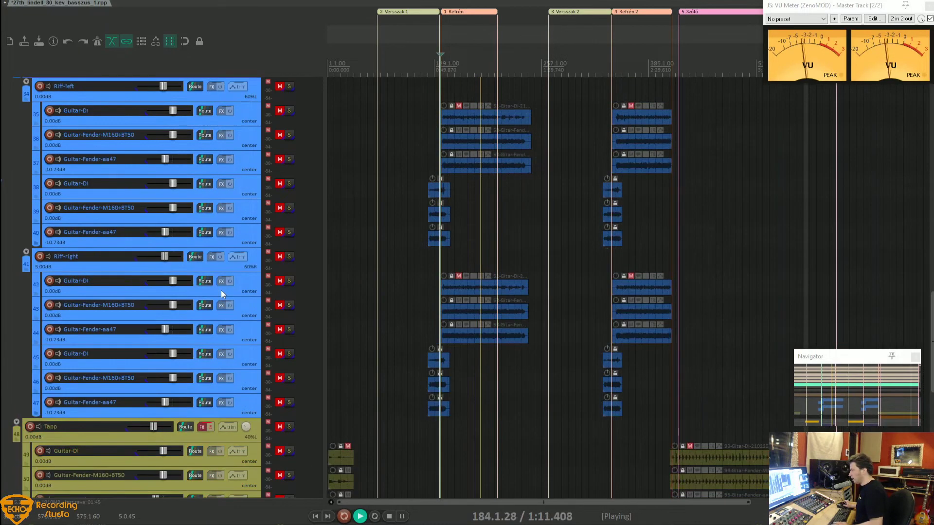
scroll(221, 290, "up", 5)
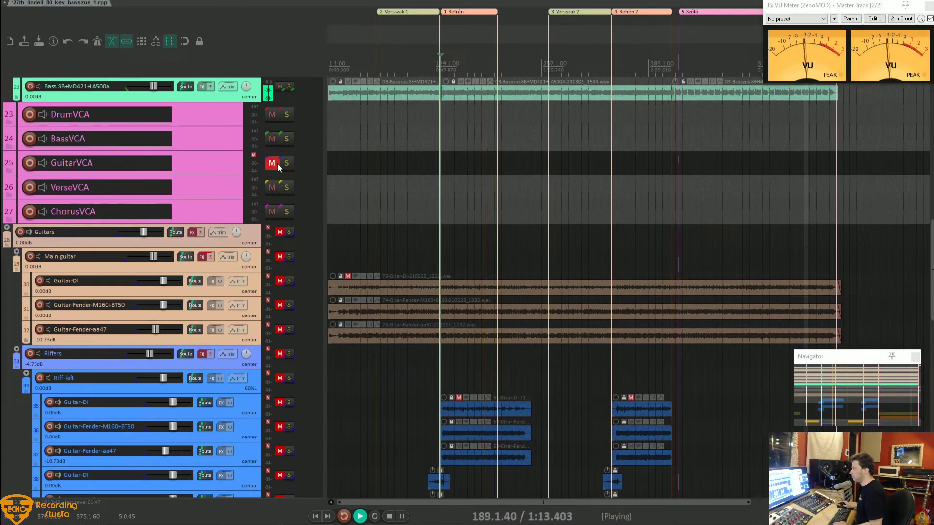
left_click(273, 163)
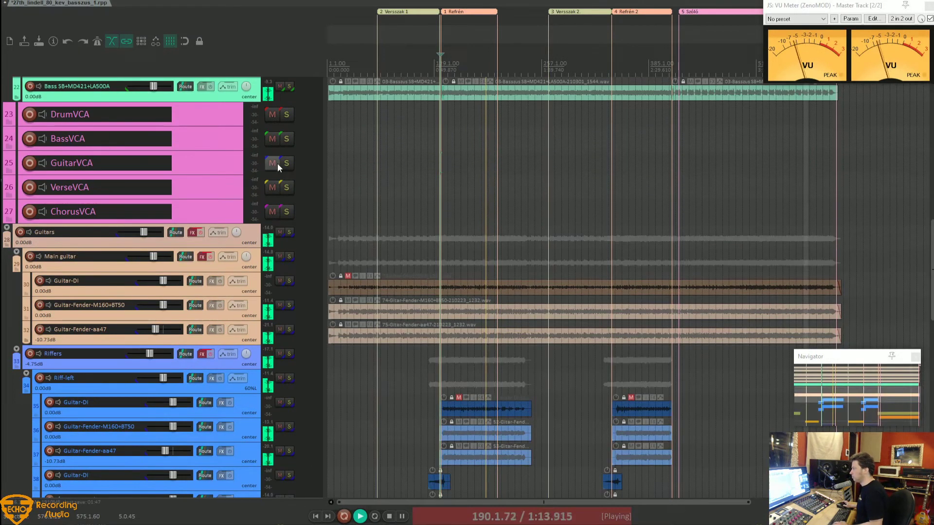
Step: Mute the Riffers, Tapp and Szóló tracks, and restart playback near the song's beginning to focus on the main guitar
left_click(280, 352)
scroll(196, 378, "down", 14)
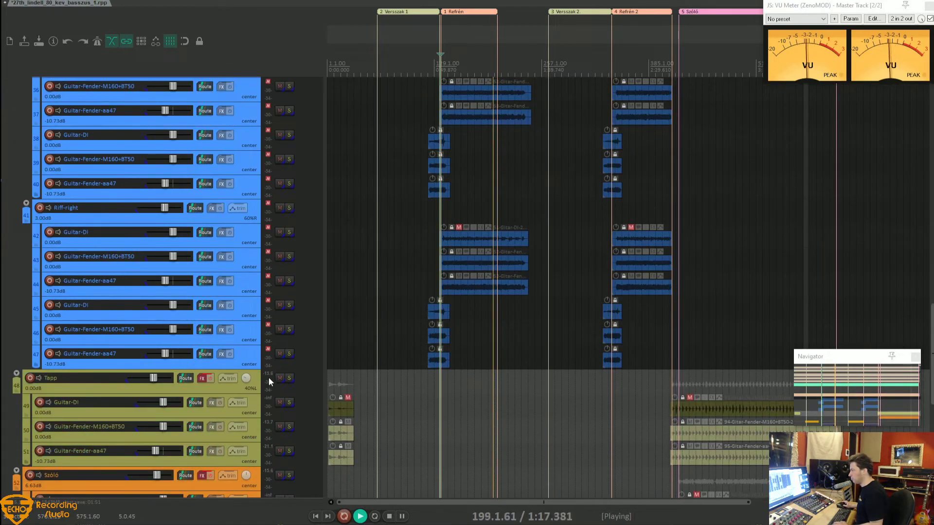
left_click(277, 378)
left_click(279, 476)
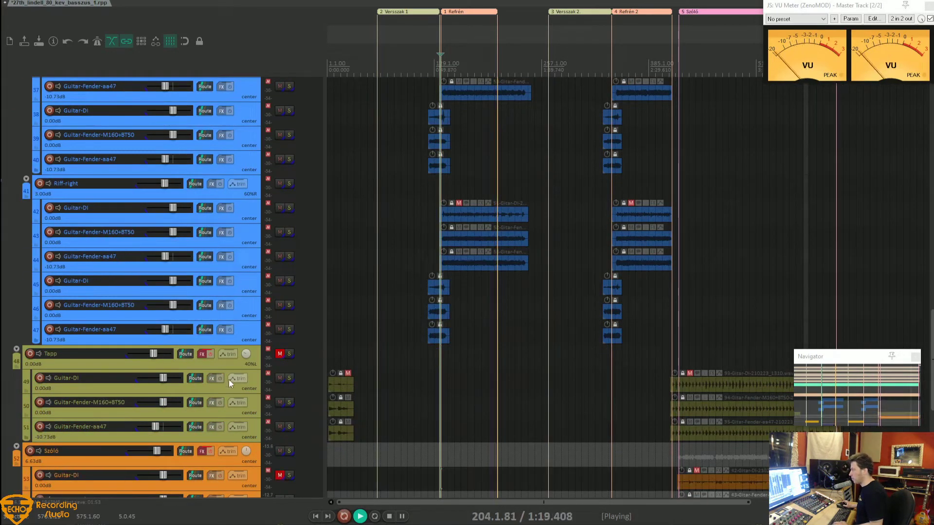
scroll(229, 380, "up", 10)
scroll(228, 379, "up", 2)
left_click(343, 333)
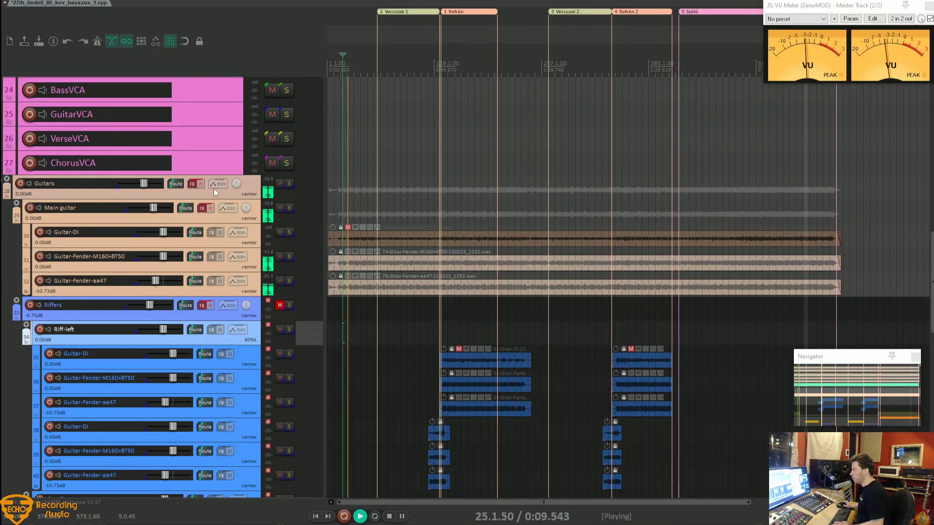
Step: Enable the effects on the Guitars and Main guitar tracks, and open the Main guitar's Lindell 80 Channel
left_click(193, 184)
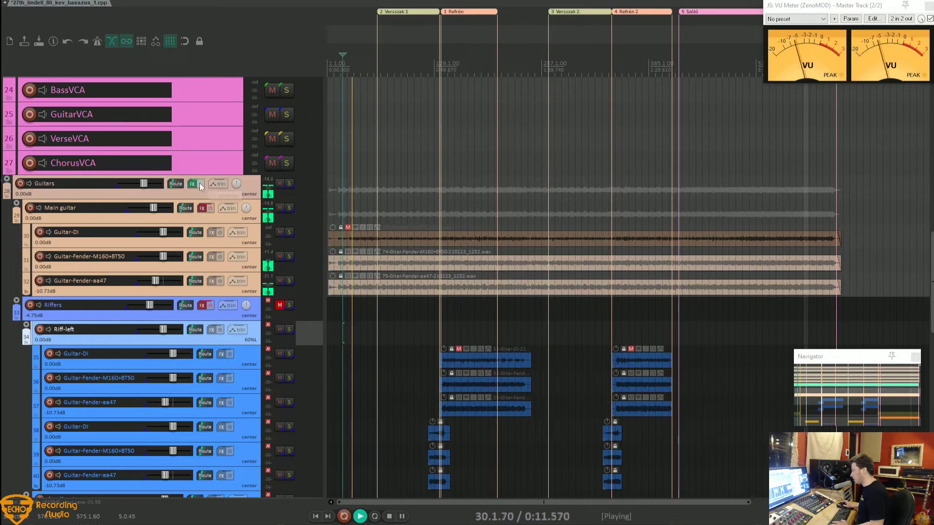
left_click(191, 185)
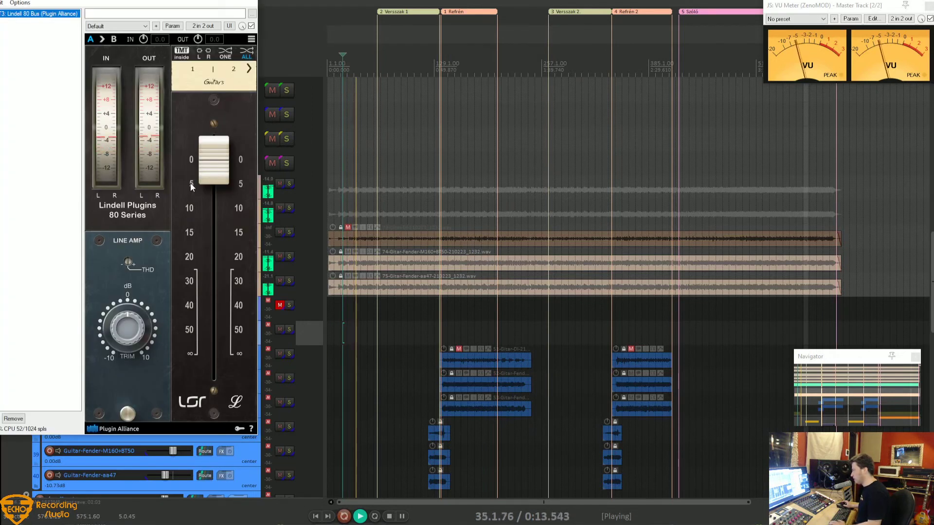
left_click(192, 185)
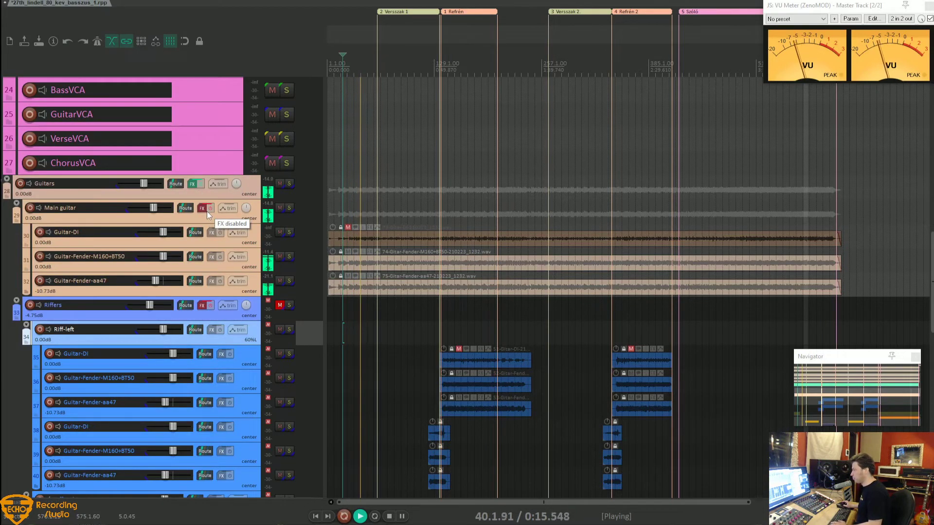
right_click(200, 210)
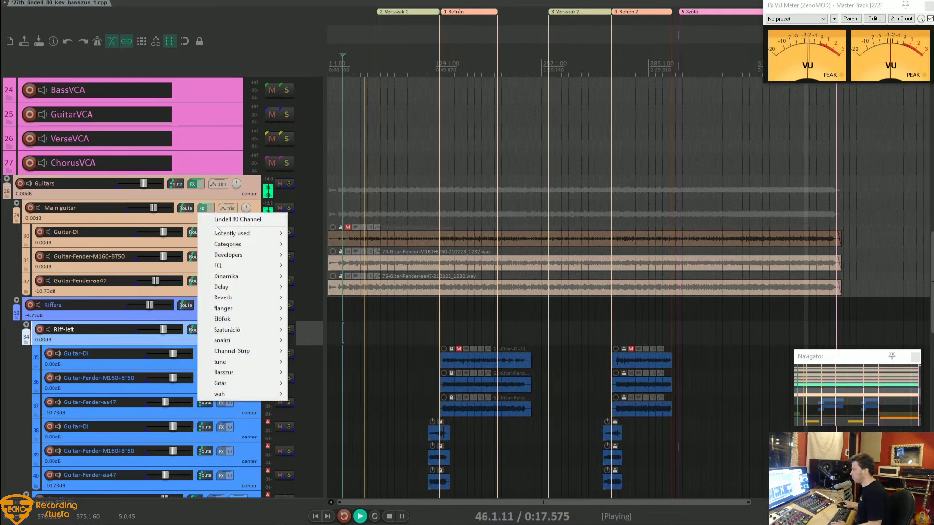
left_click(228, 220)
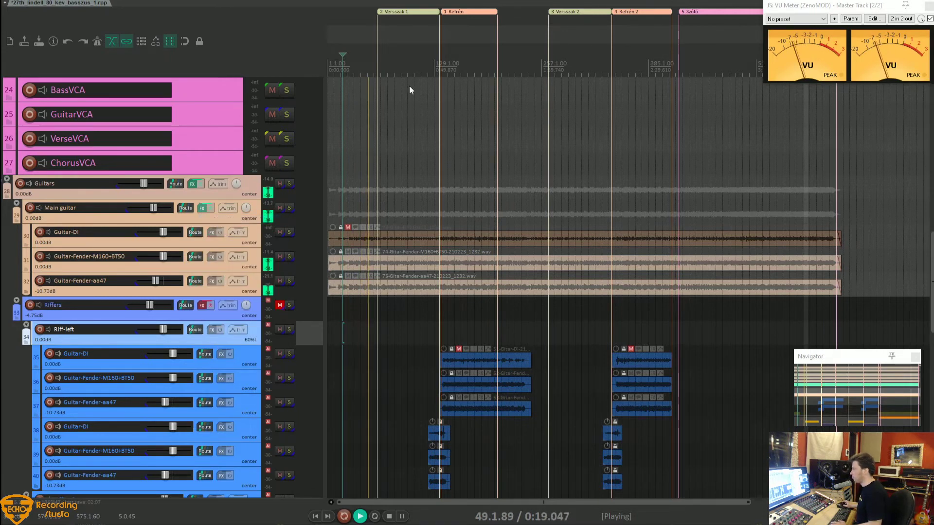
left_click_drag(885, 25, 419, 56)
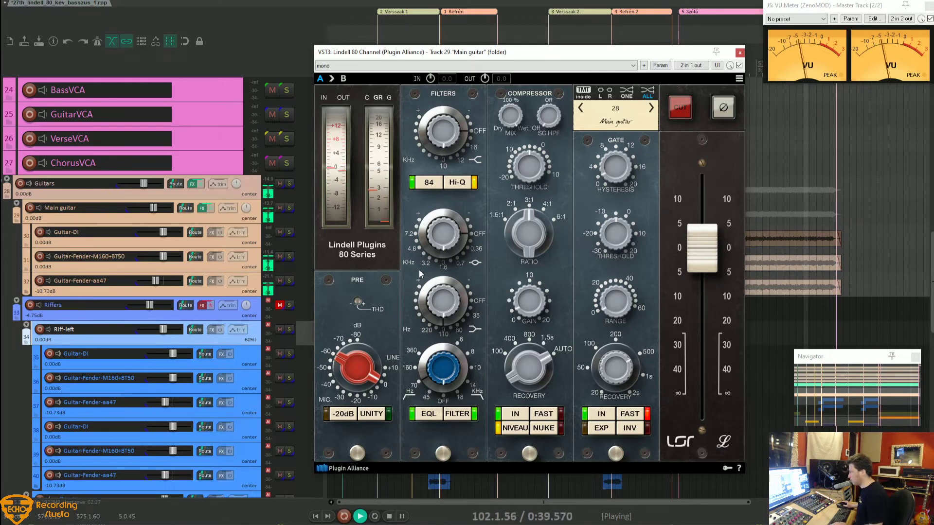
Step: Shape the Main guitar's EQ by adjusting its low, mid and high band gains during playback
mouse_move(433, 299)
left_mouse_down()
mouse_move(435, 279)
mouse_move(433, 291)
left_mouse_up()
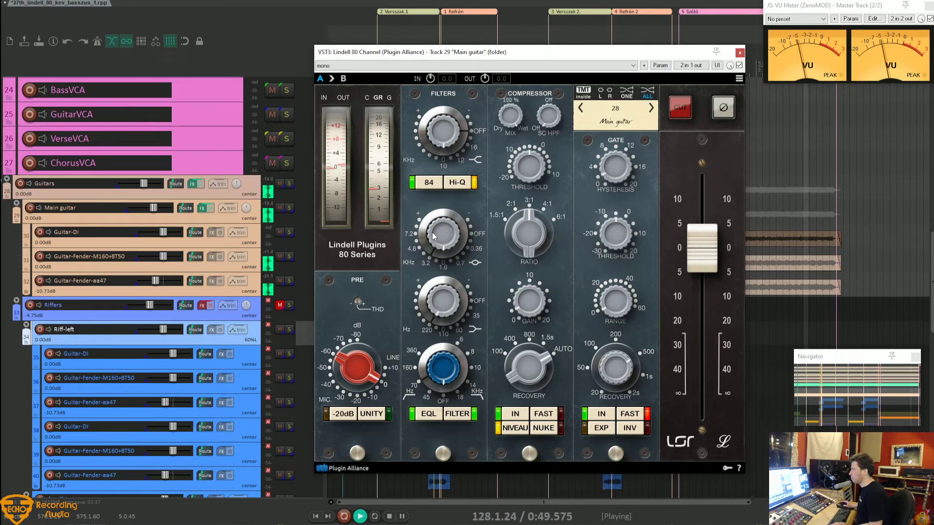
left_click_drag(434, 236, 435, 229)
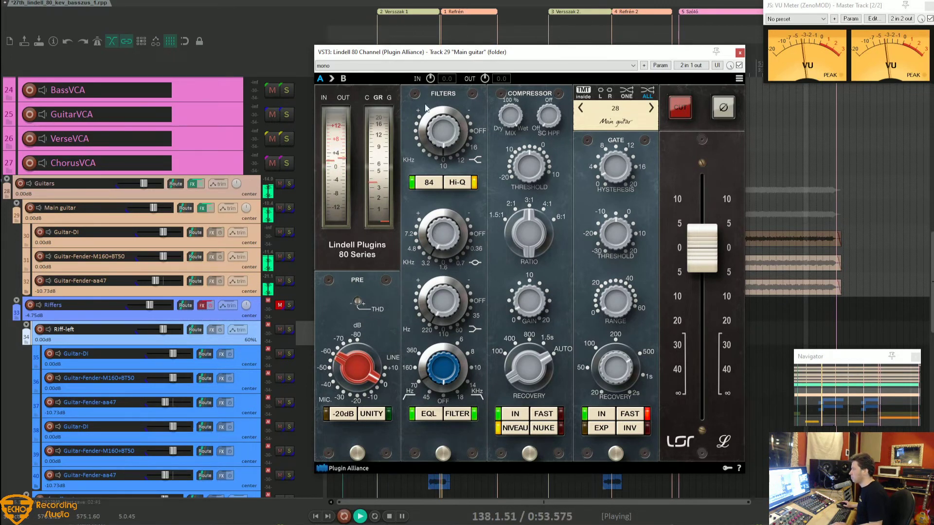
mouse_move(437, 142)
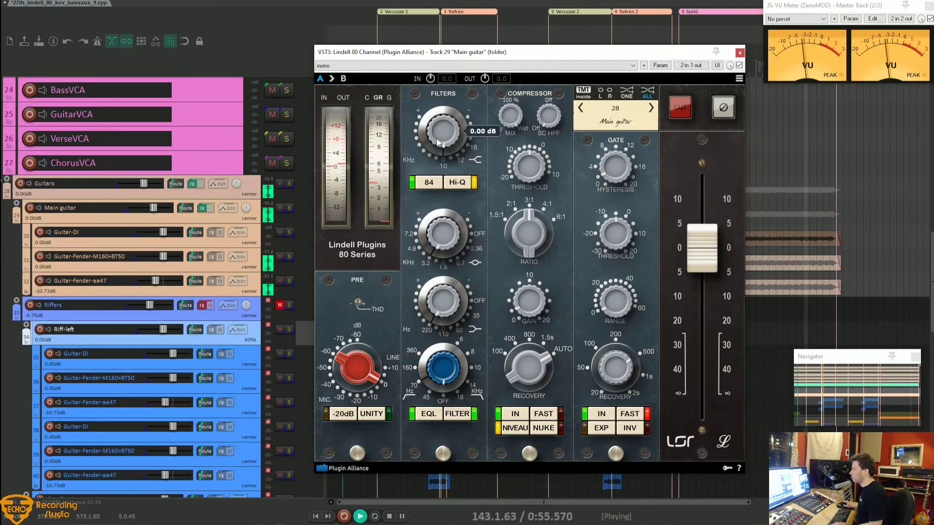
mouse_move(437, 135)
left_mouse_down()
mouse_move(443, 105)
mouse_move(444, 134)
left_mouse_up()
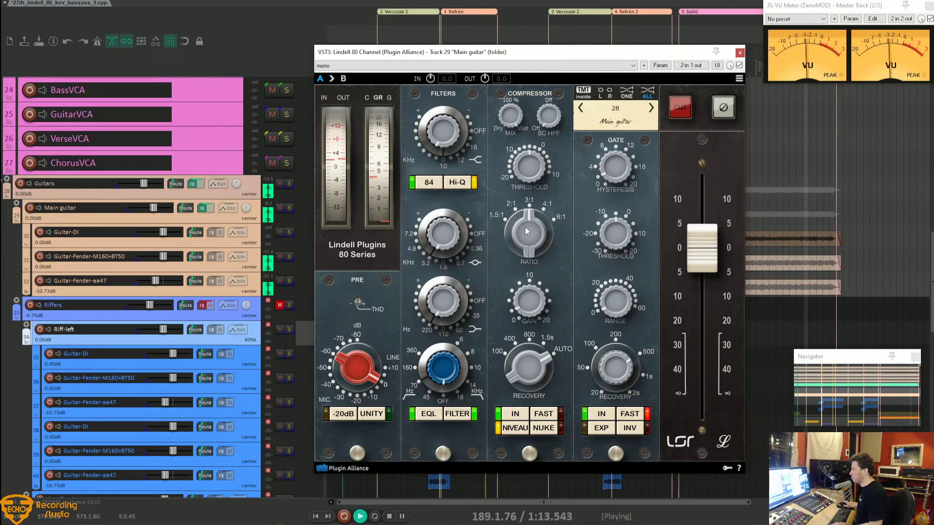
Step: Set up the Main guitar's compressor by adjusting ratio, threshold and make-up gain, with the fast attack enabled
mouse_move(527, 231)
left_mouse_down()
mouse_move(525, 243)
mouse_move(529, 218)
mouse_move(530, 230)
left_mouse_up()
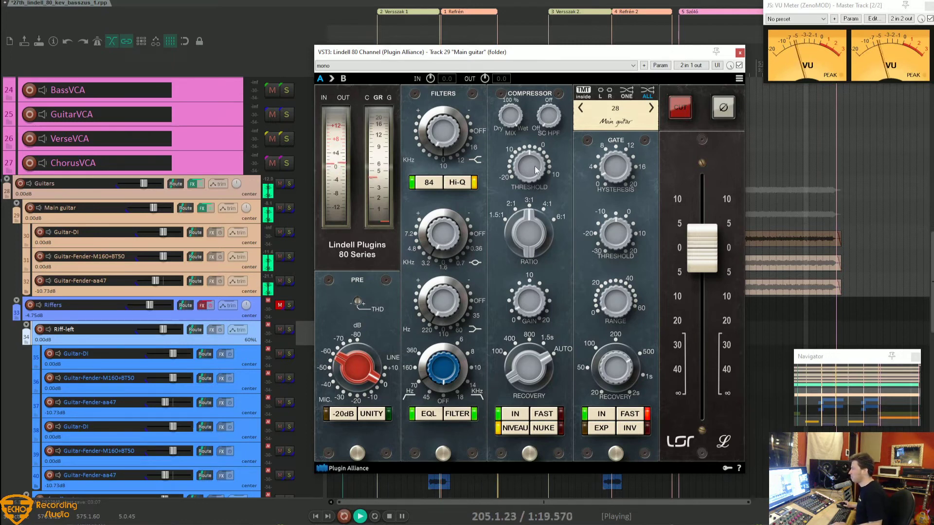
left_click_drag(526, 165, 528, 185)
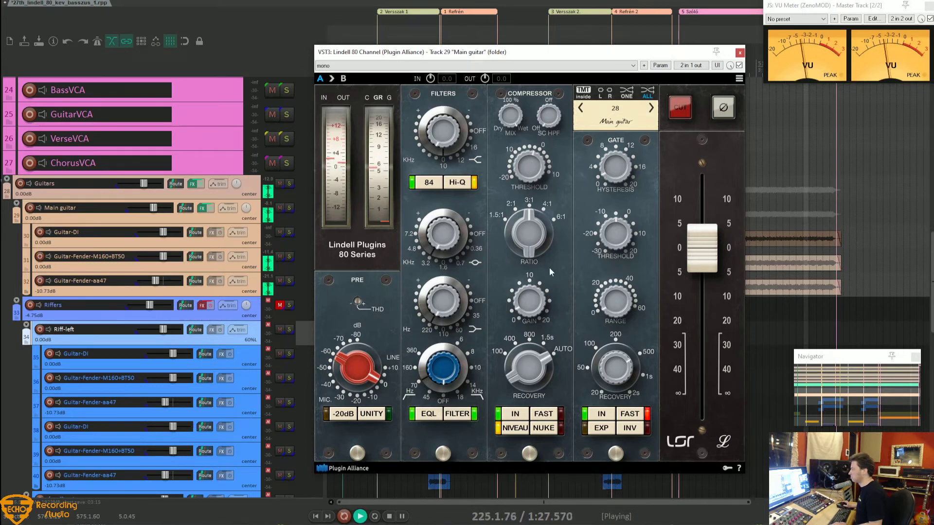
left_click_drag(532, 301, 533, 290)
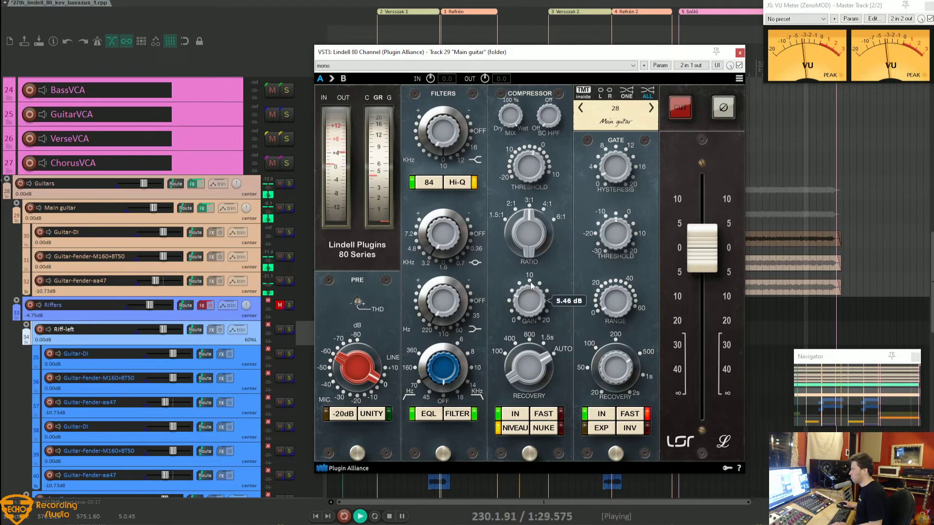
left_click(553, 415)
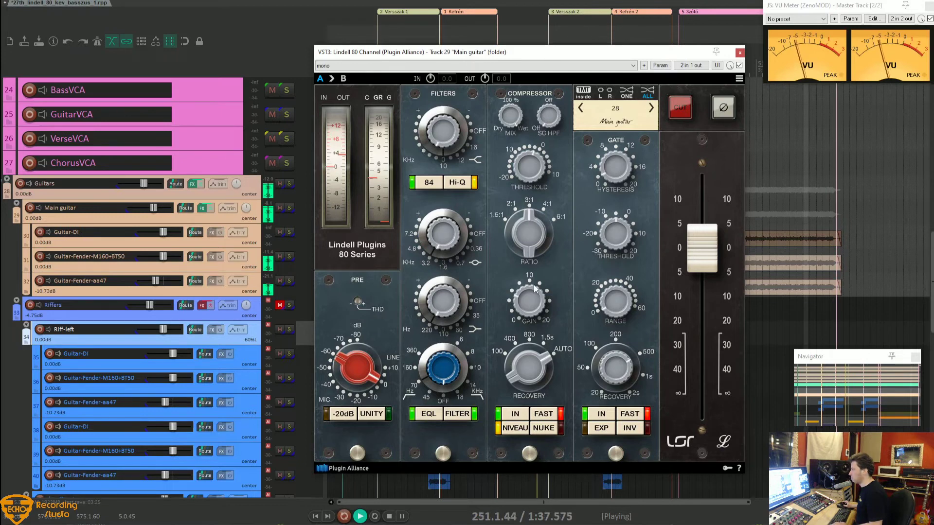
left_click_drag(530, 293, 533, 301)
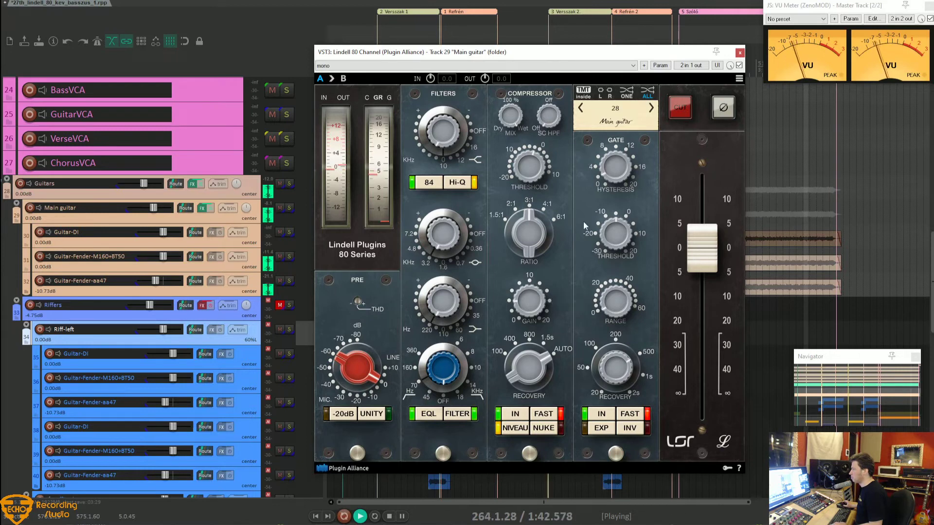
Step: Compare the Main guitar with its Lindell 80 Channel bypassed and re-enabled, in the full mix and soloed
left_click(739, 65)
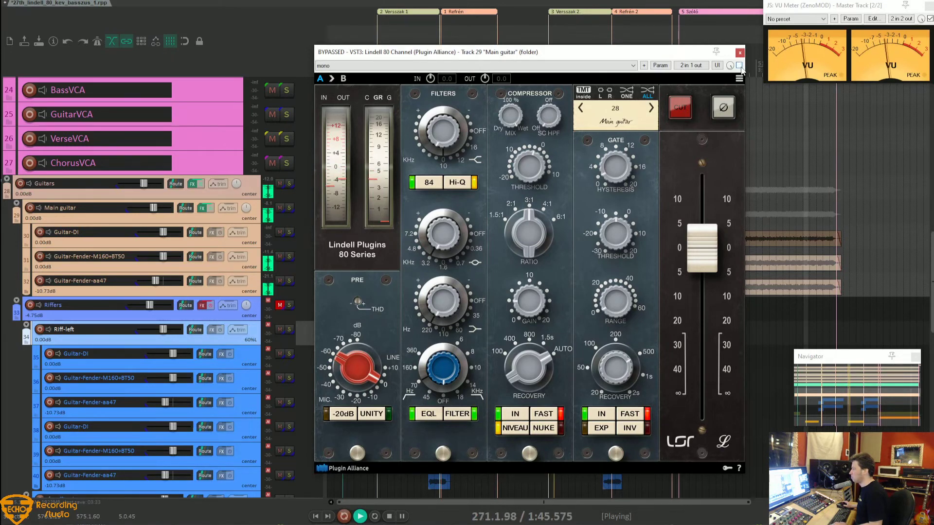
left_click(739, 65)
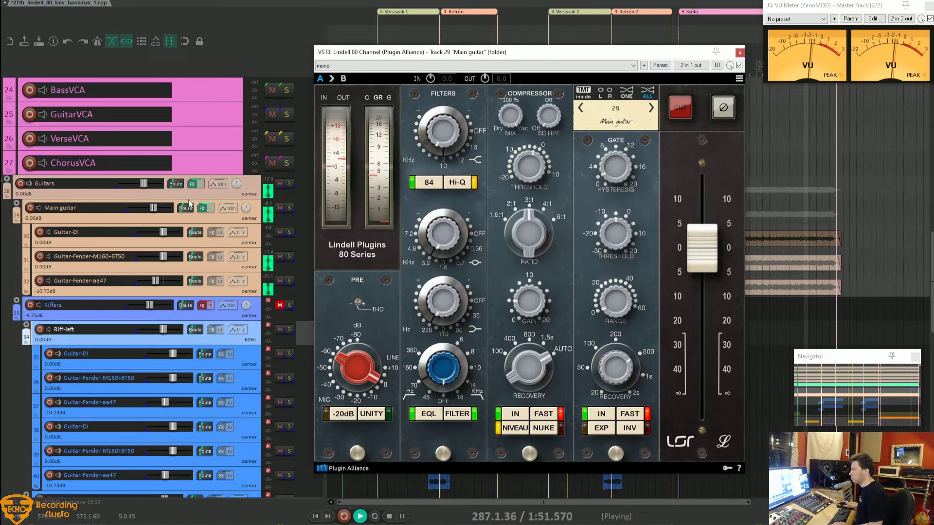
left_click(289, 207)
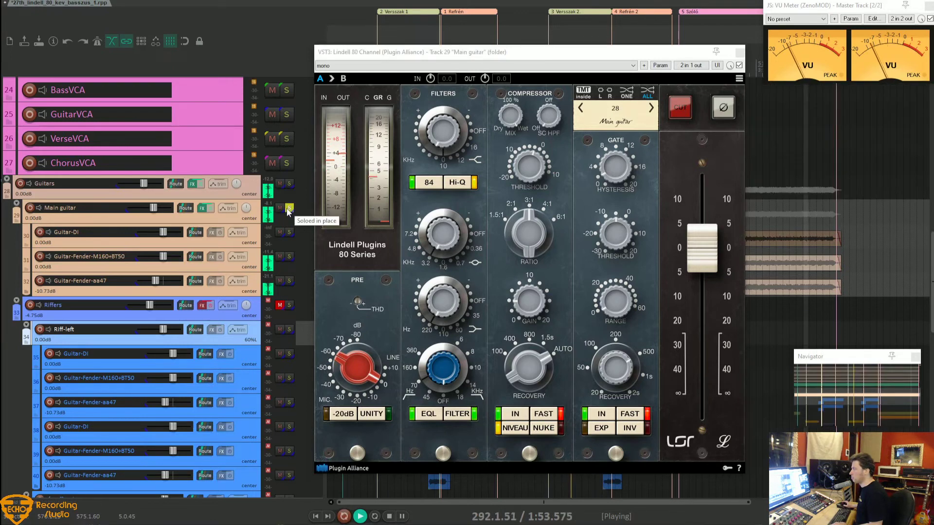
left_click(739, 65)
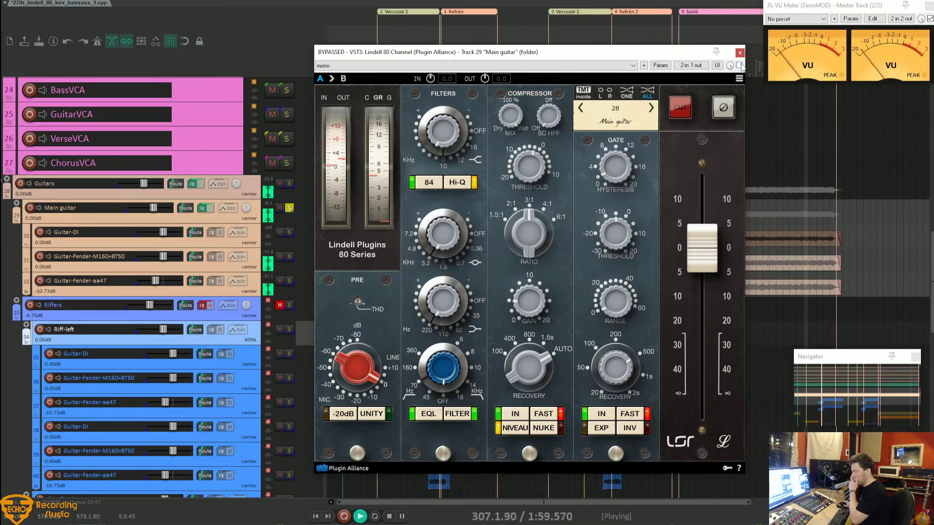
left_click(740, 65)
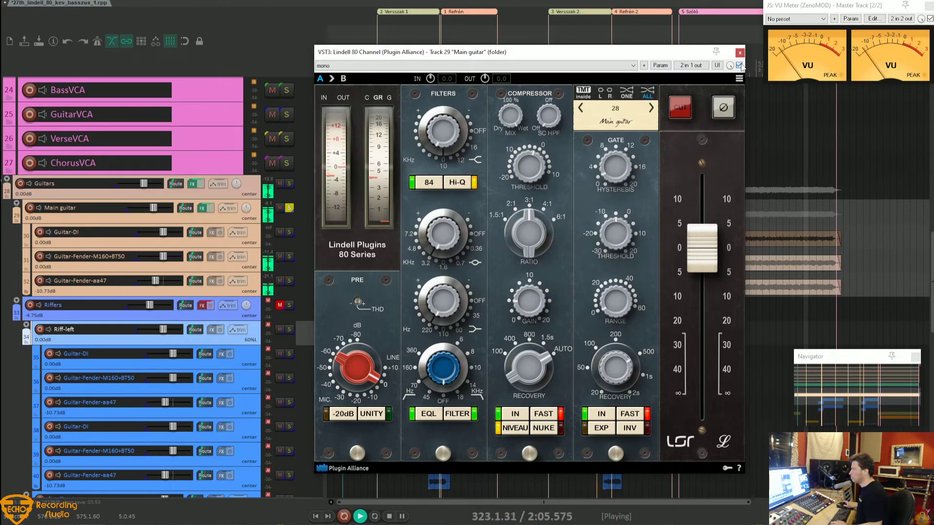
left_click(738, 65)
left_click(739, 66)
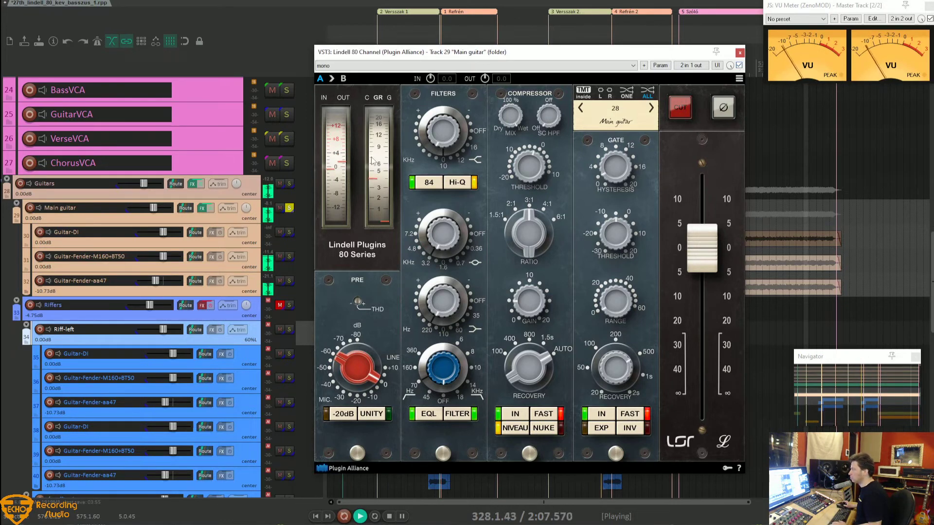
left_click(289, 208)
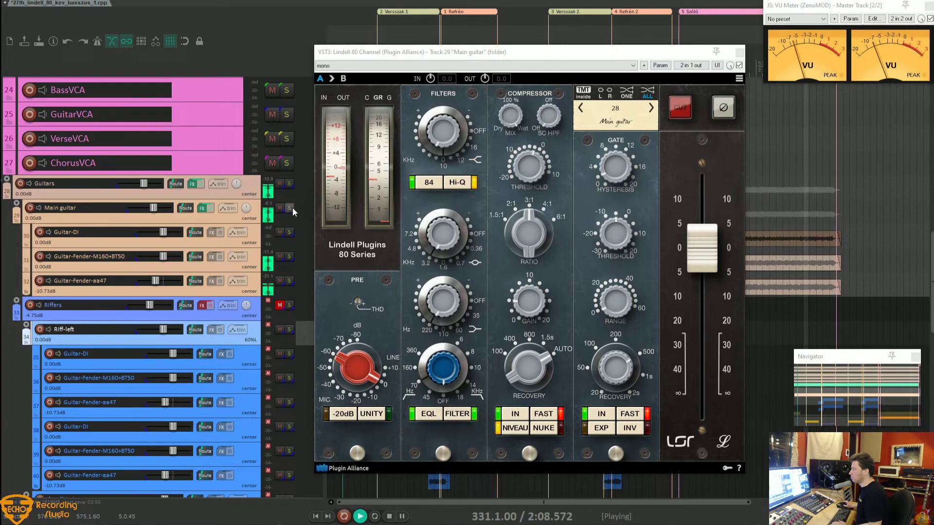
Step: Close the Main guitar plugin window, unmute the Riffers track and enable its effects
left_click(740, 52)
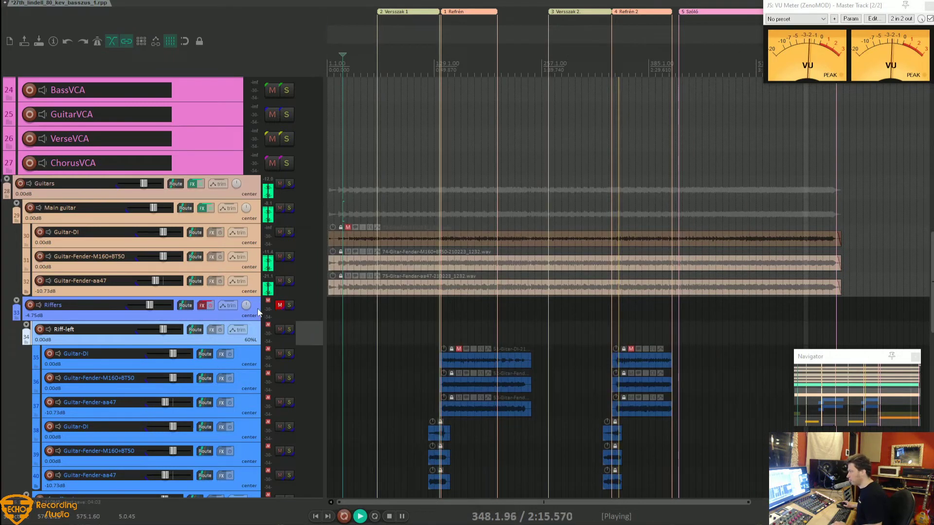
left_click(281, 306)
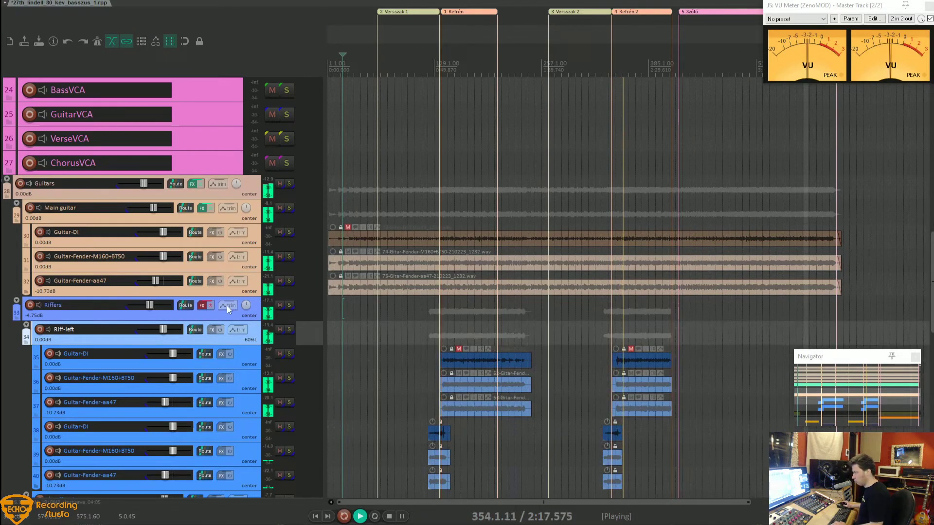
left_click(210, 307)
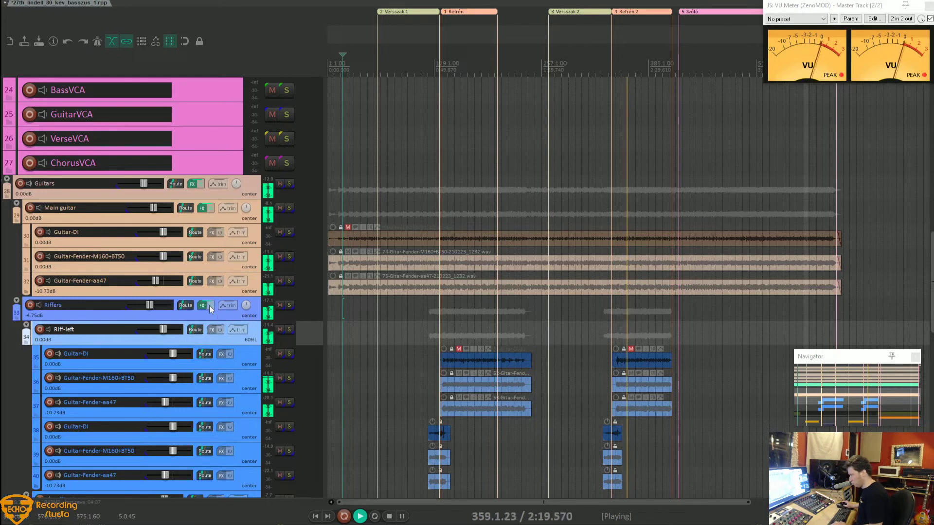
right_click(211, 310)
key("Escape")
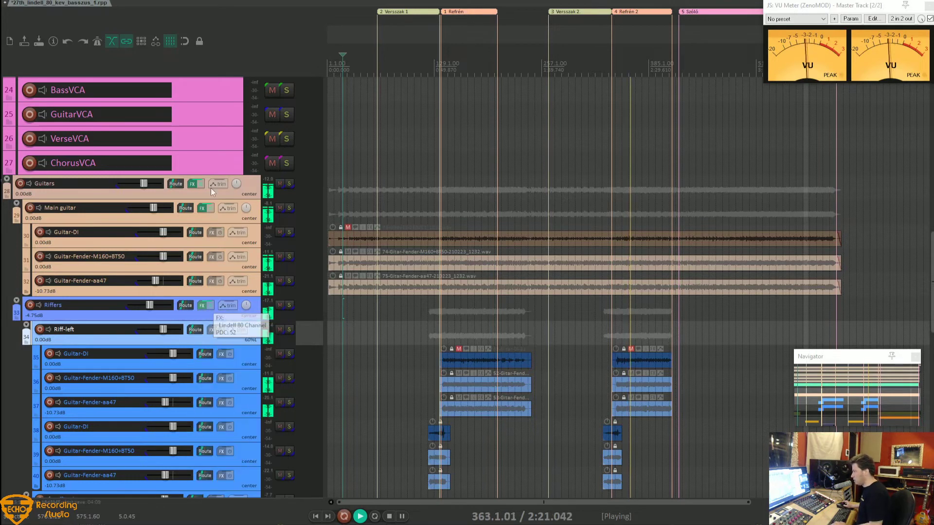
Step: Open the Riffers track's Lindell 80 Channel and adjust its EQ, boosting the high band by 4.97 dB
scroll(156, 153, "down", 1)
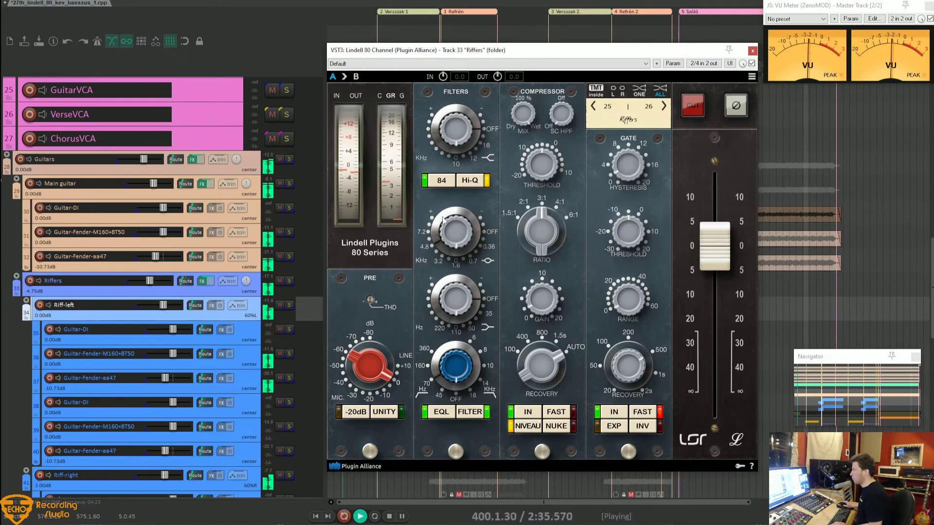
mouse_move(447, 231)
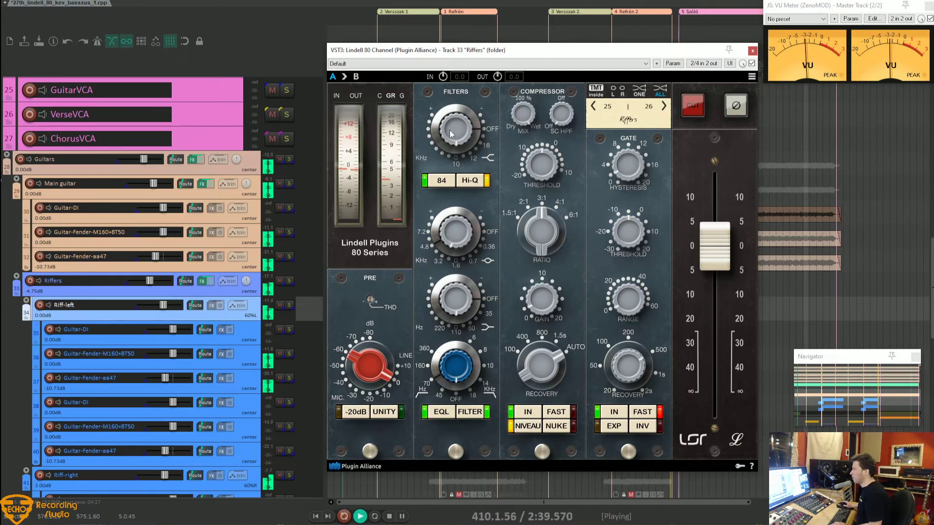
mouse_move(450, 116)
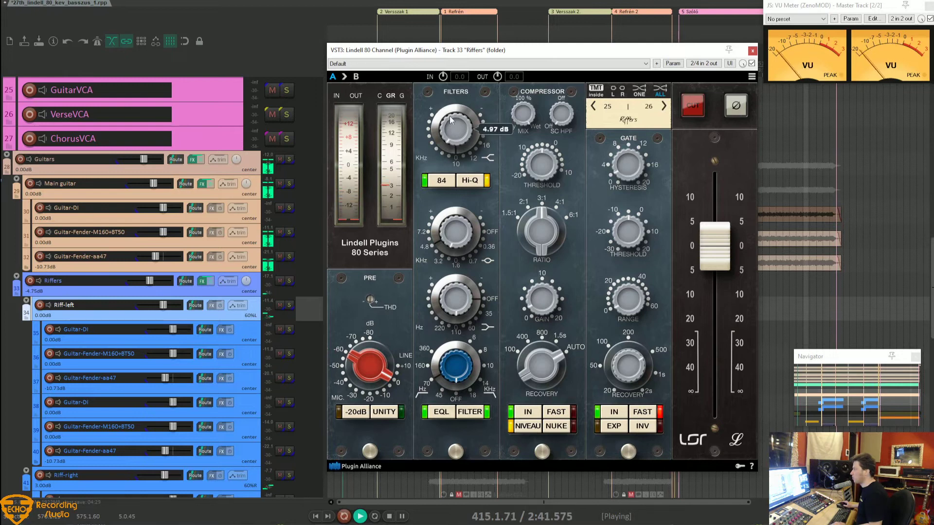
Step: Play from the Refrén 2 section, solo the Riffers track and compare its channel with the EQ off and on
left_click(613, 25)
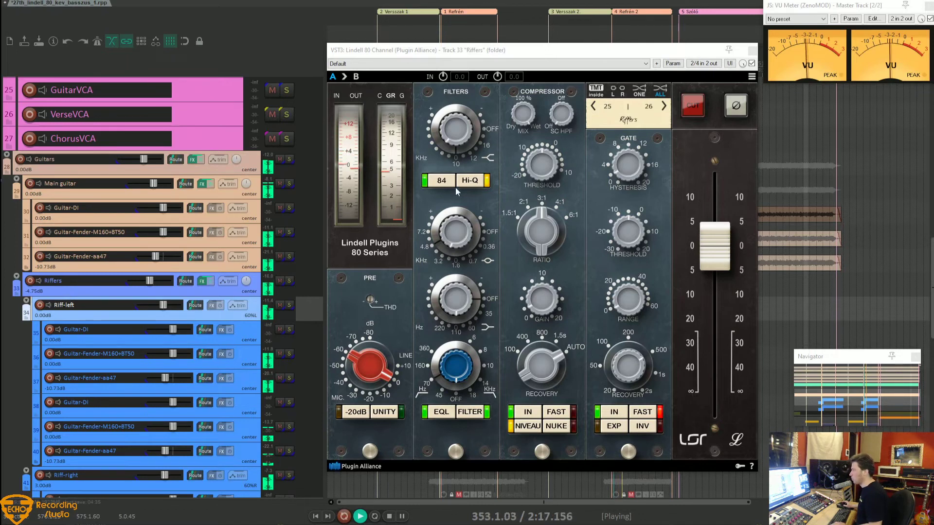
left_click(410, 355)
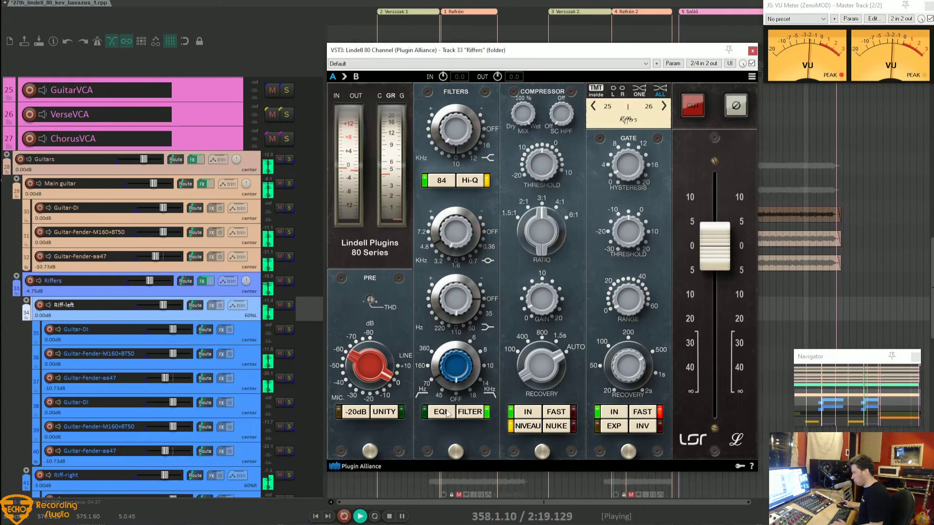
left_click(289, 281)
left_click(446, 412)
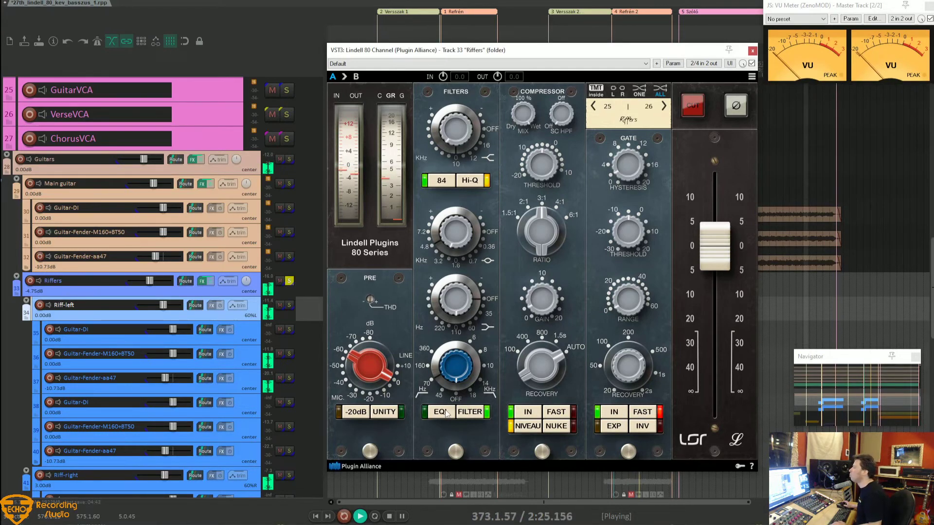
left_click(445, 412)
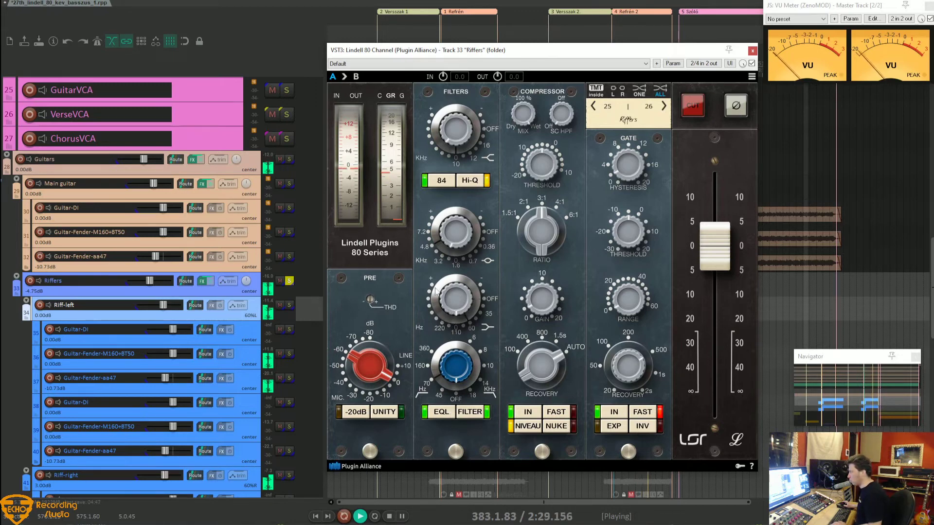
Step: Fine-tune the low and mid bands of the Riffers EQ and compare its 84 mode off and on
mouse_move(449, 287)
left_mouse_down()
mouse_move(449, 258)
mouse_move(455, 290)
left_mouse_up()
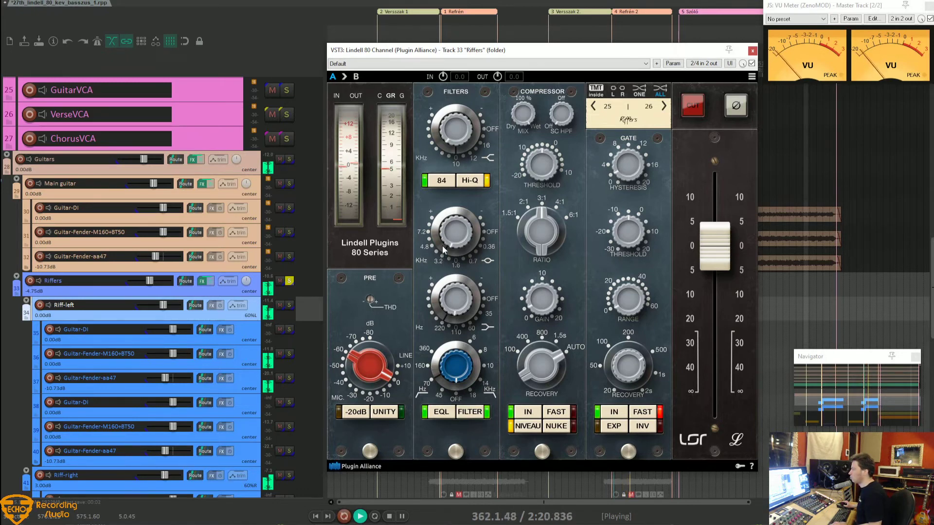
left_click_drag(442, 246, 443, 232)
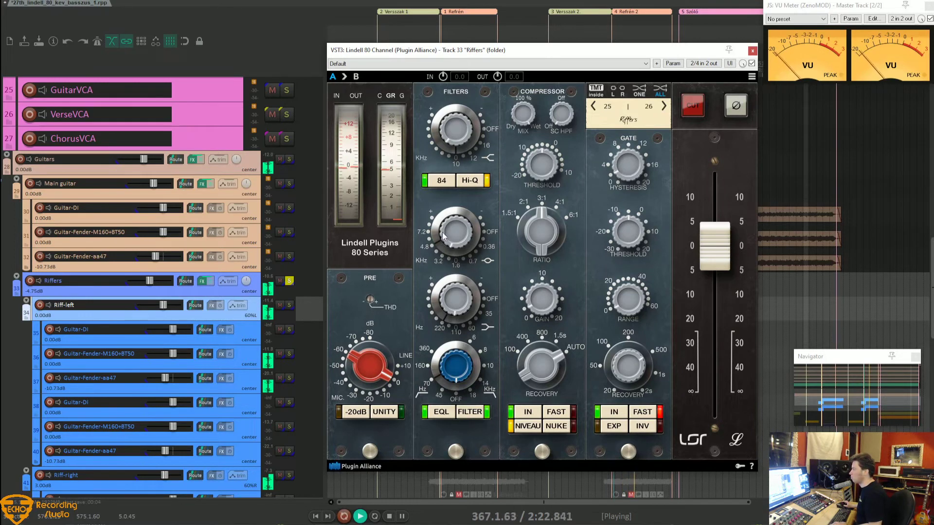
left_click(436, 187)
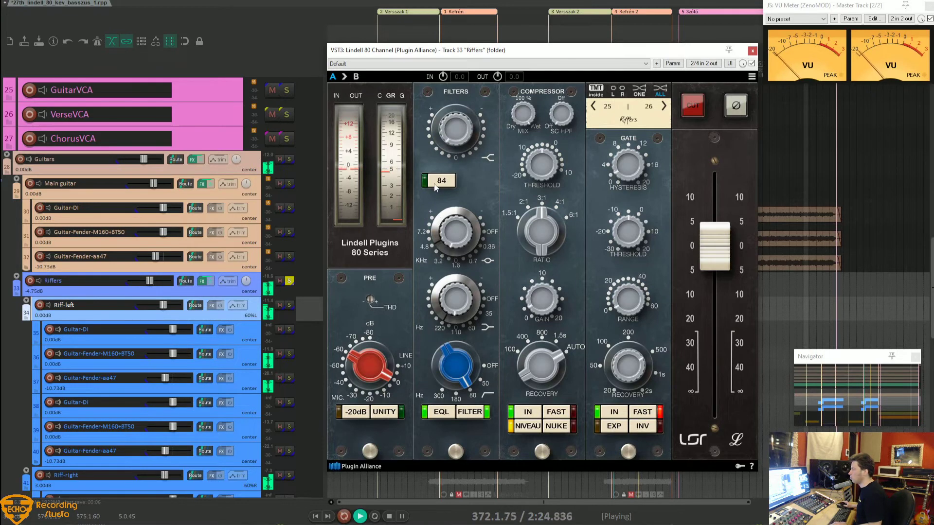
left_click(436, 187)
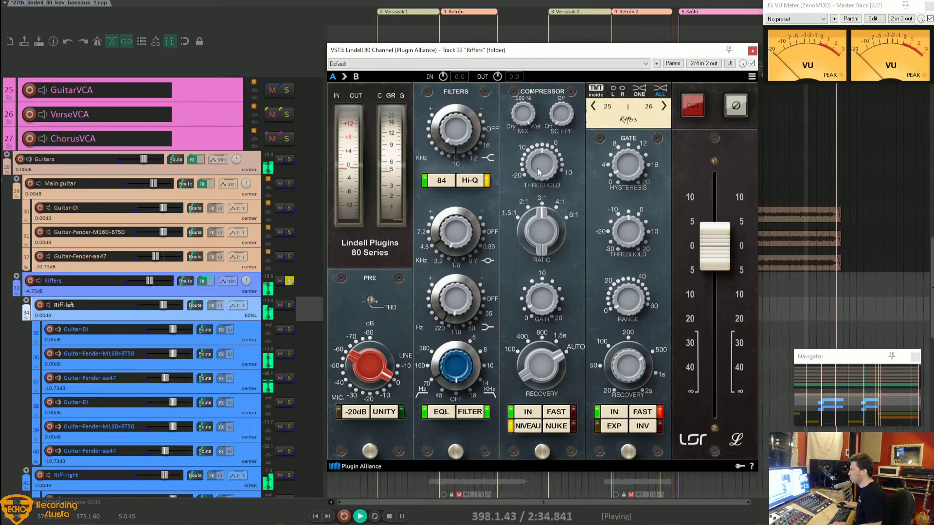
Step: Set the Riffers compressor's threshold to 2.00 dB, enable its fast attack and adjust its recovery time
mouse_move(537, 168)
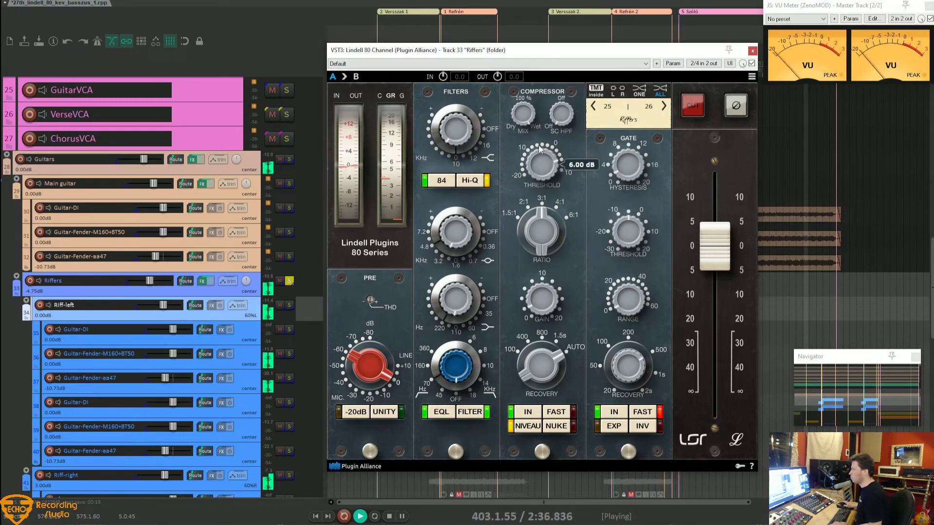
left_click_drag(538, 145, 538, 142)
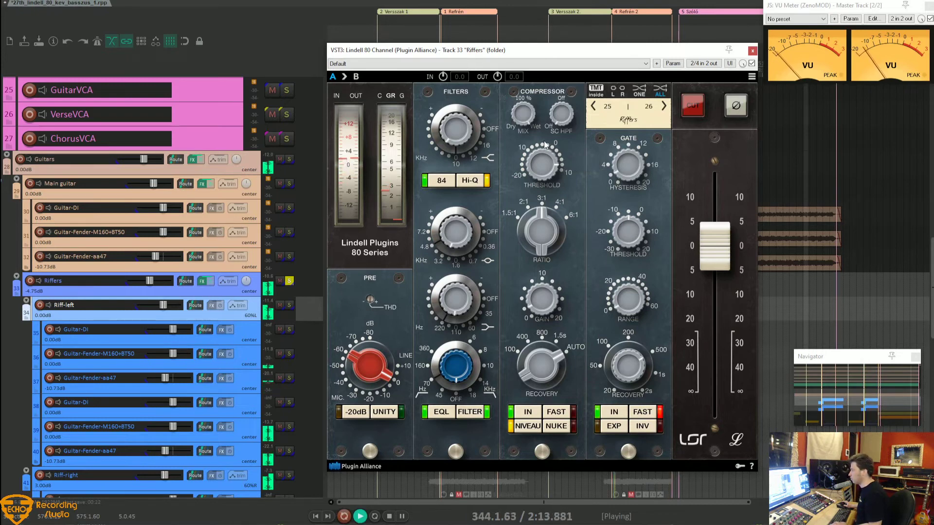
left_click(567, 412)
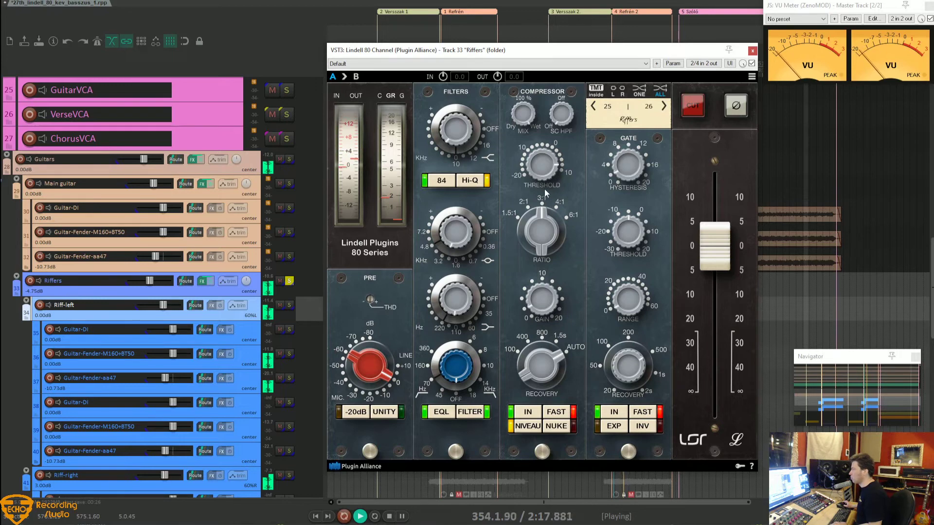
mouse_move(545, 168)
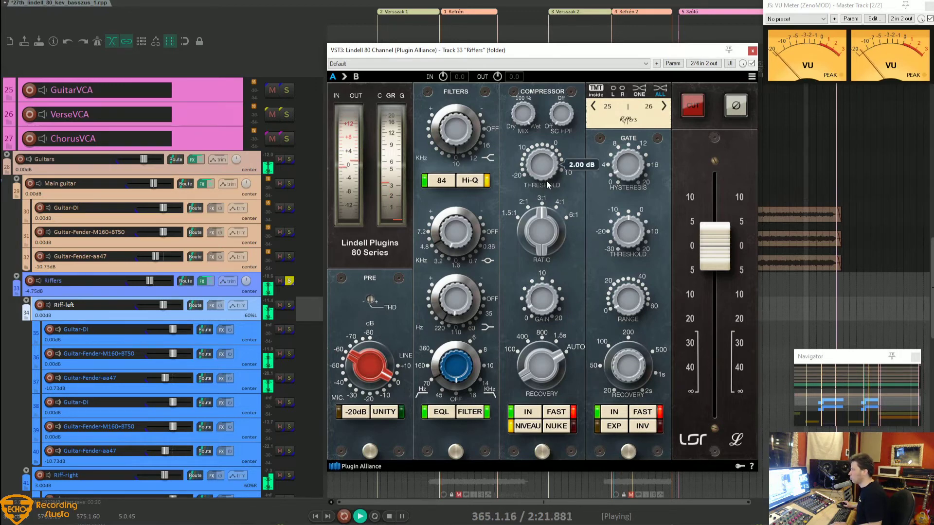
mouse_move(538, 289)
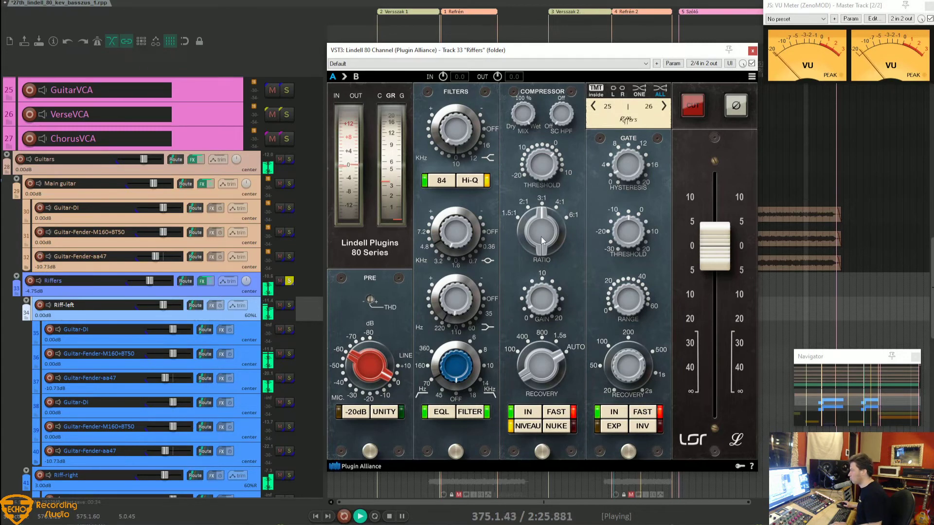
left_click_drag(553, 356, 543, 424)
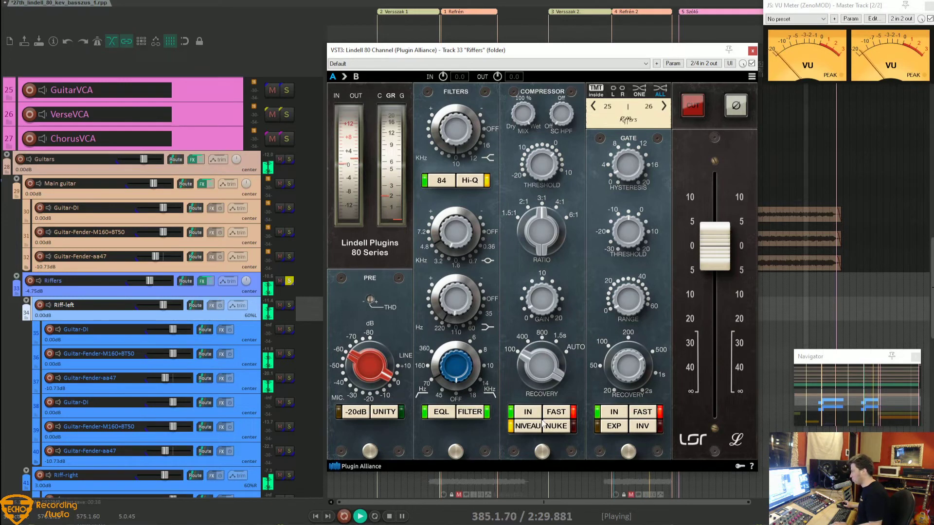
Step: Compare the Riffers track with its Lindell 80 Channel bypassed and re-enabled, first soloed and in the full mix
left_click(752, 63)
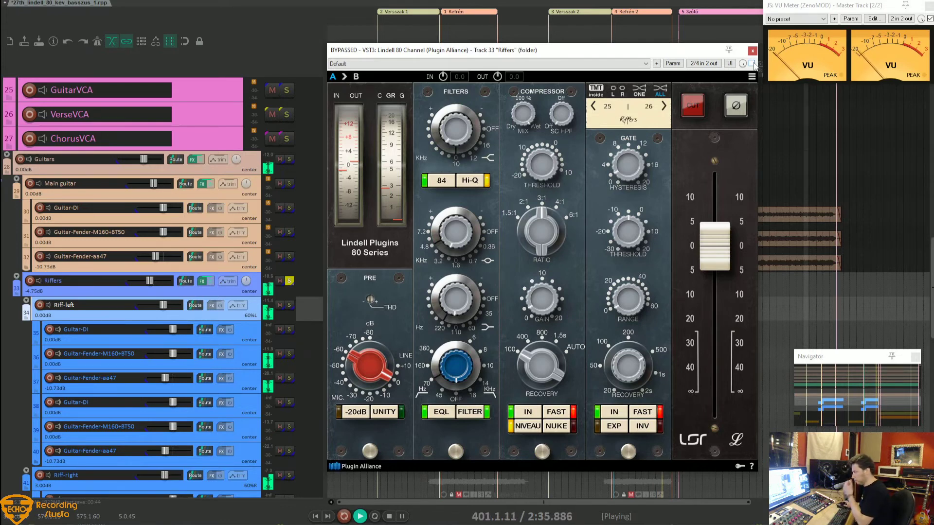
left_click(752, 63)
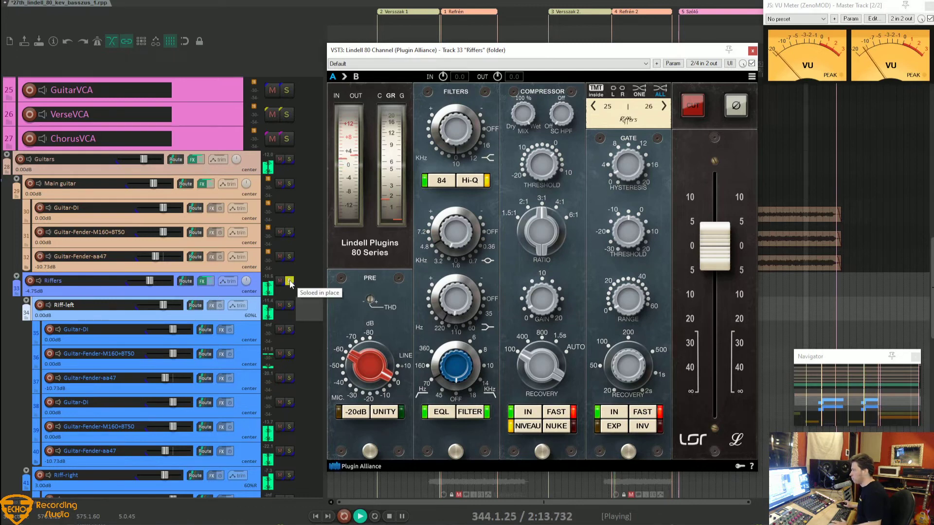
left_click(289, 281)
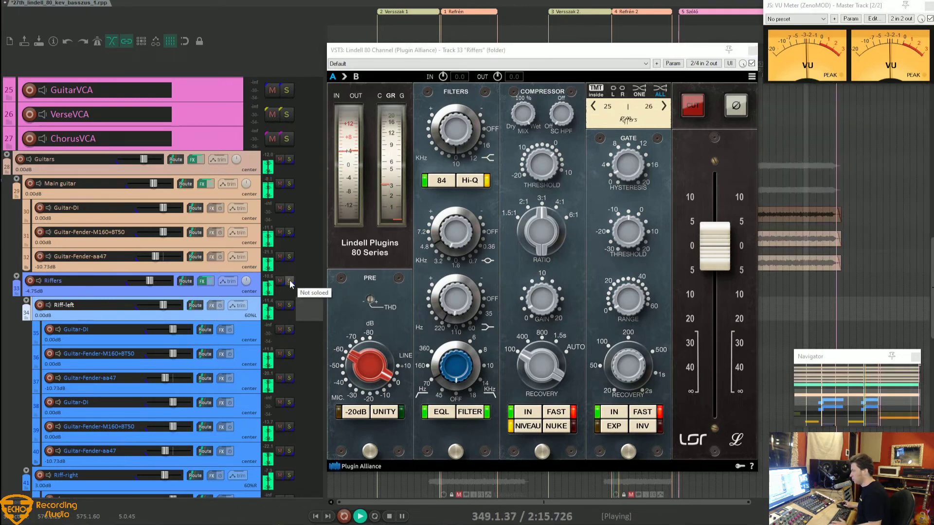
left_click(752, 63)
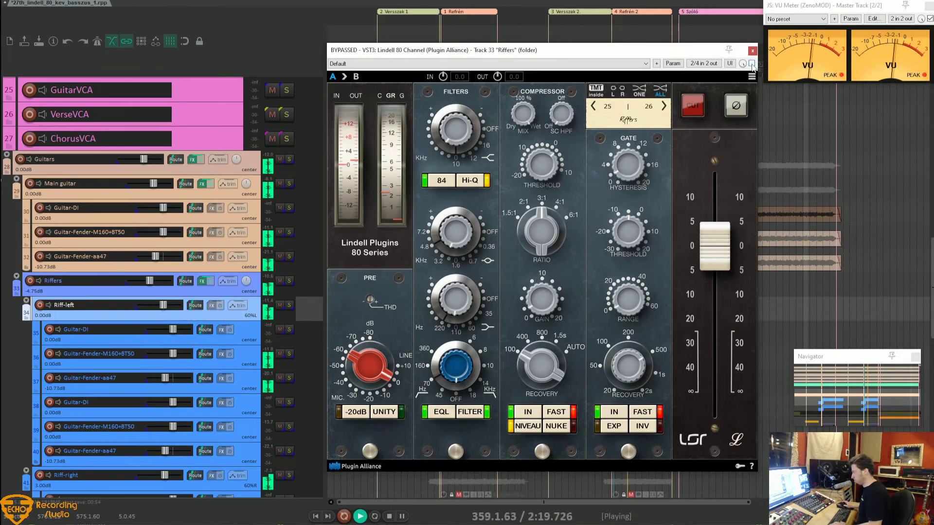
left_click(752, 64)
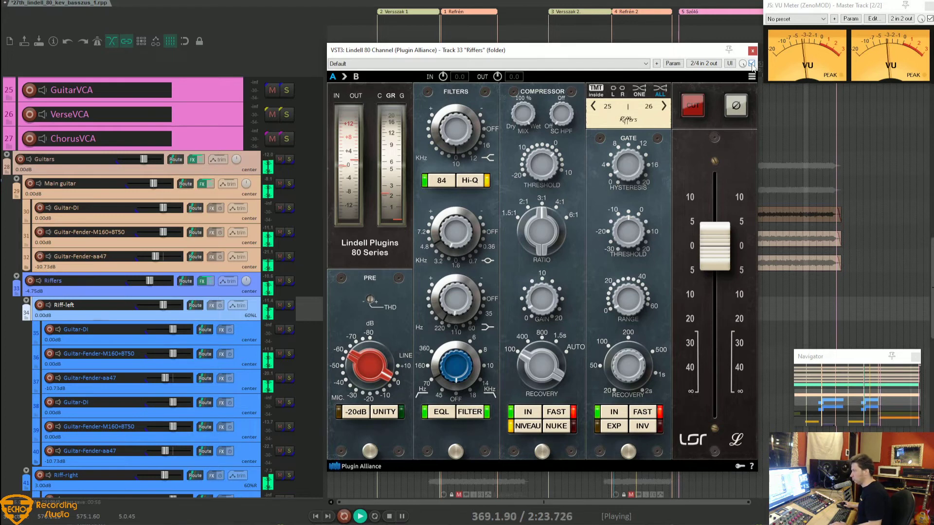
Step: Compare the whole mix with the effects on all tracks disabled and re-enabled
scroll(236, 164, "down", 5)
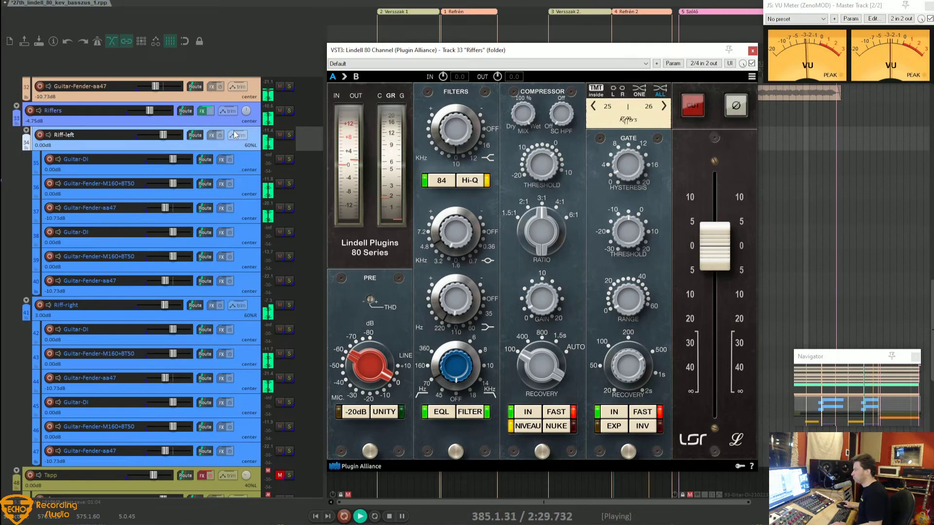
left_click(212, 112)
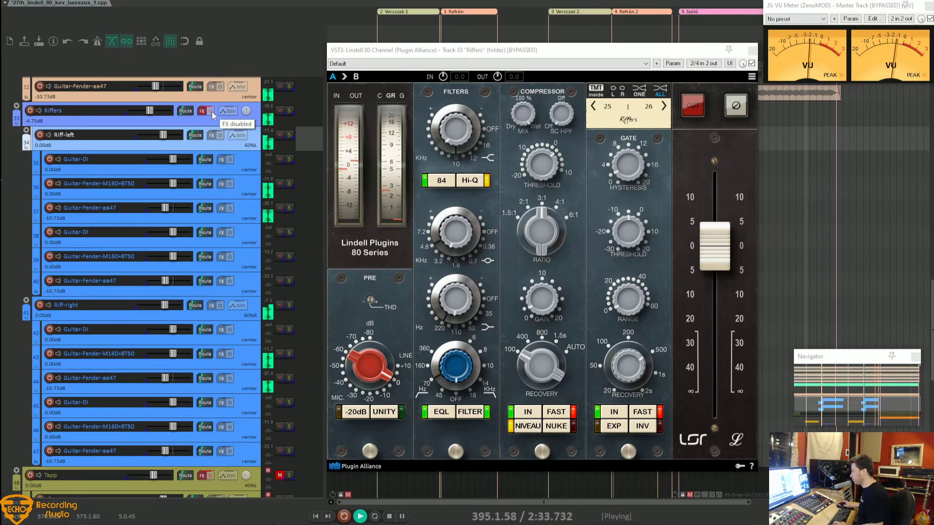
scroll(181, 185, "up", 5)
scroll(181, 185, "up", 8)
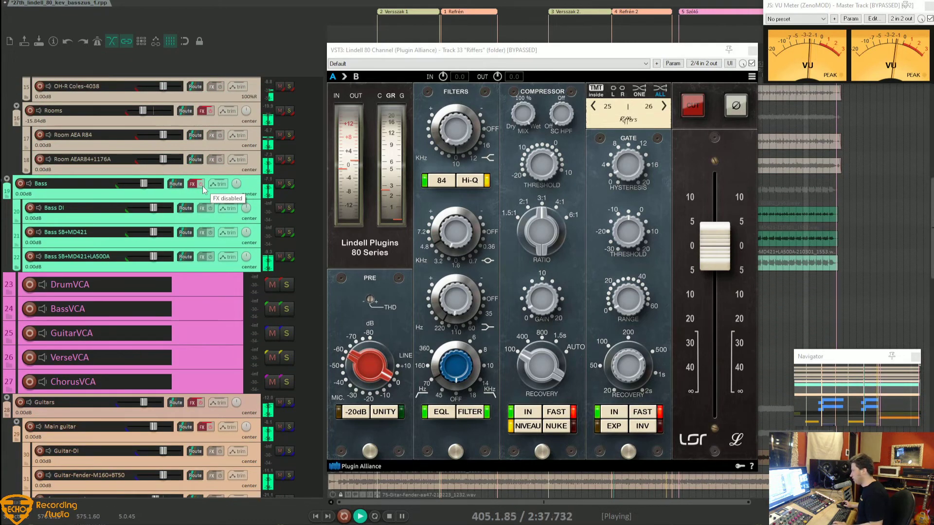
left_click(201, 184)
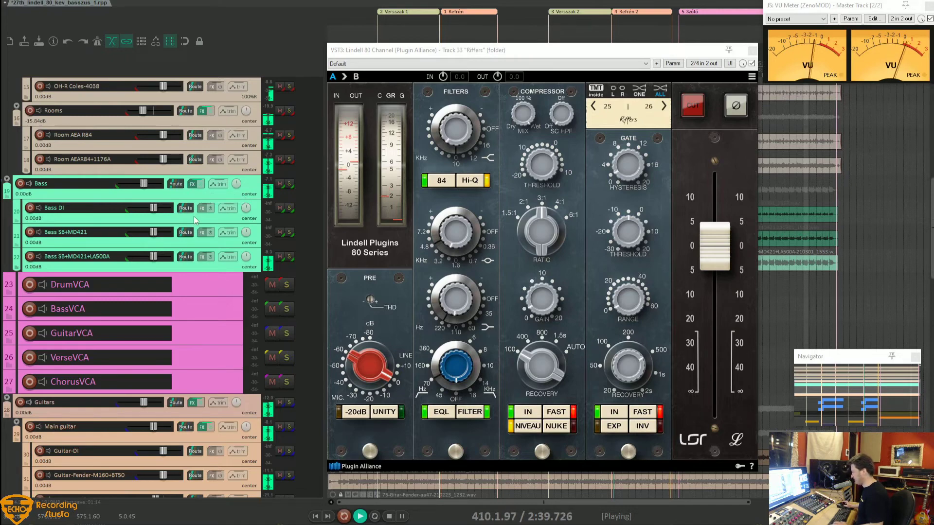
scroll(193, 216, "down", 4)
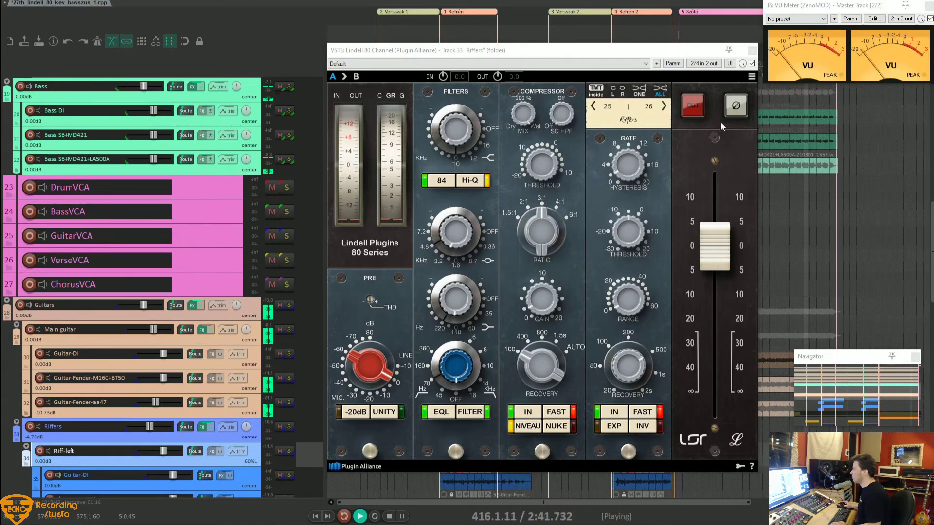
Step: Close the Riffers plugin window, open the Szóló track's Lindell 80 Channel and adjust its EQ
left_click(752, 50)
scroll(186, 256, "down", 20)
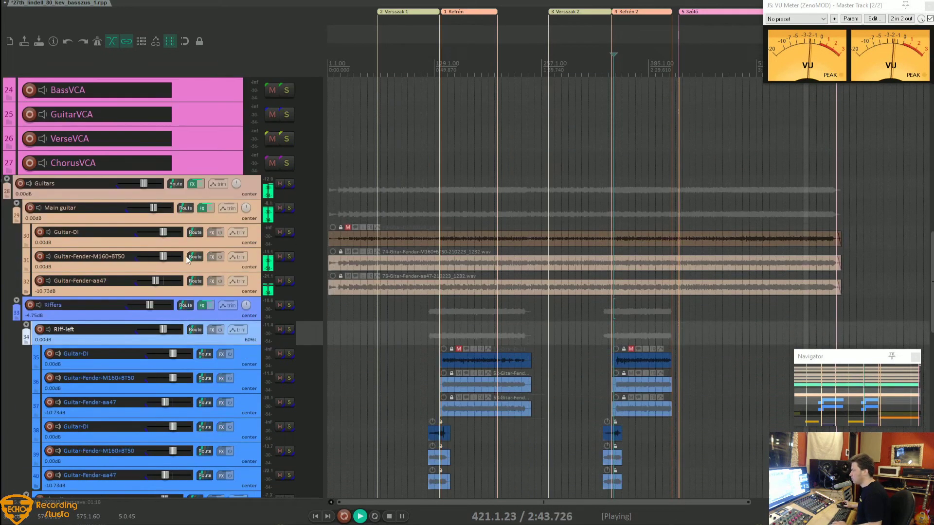
scroll(186, 256, "down", 2)
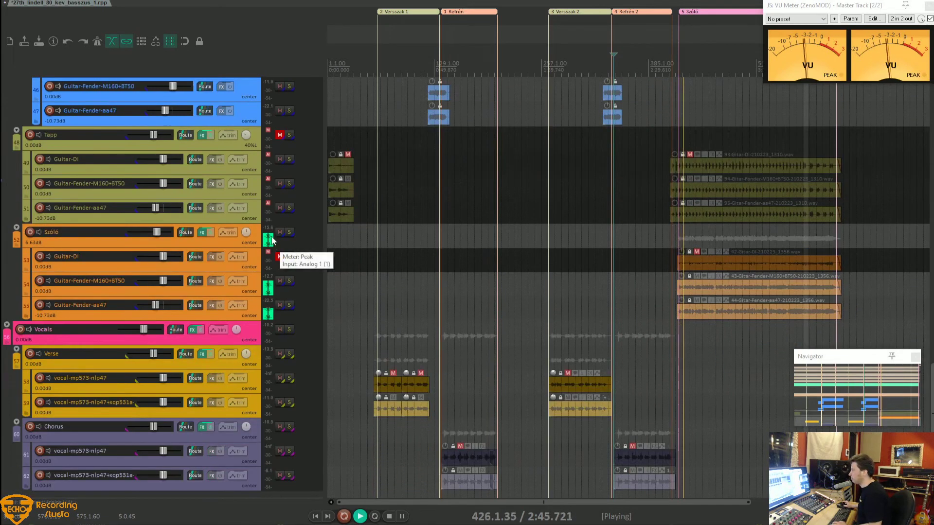
right_click(204, 236)
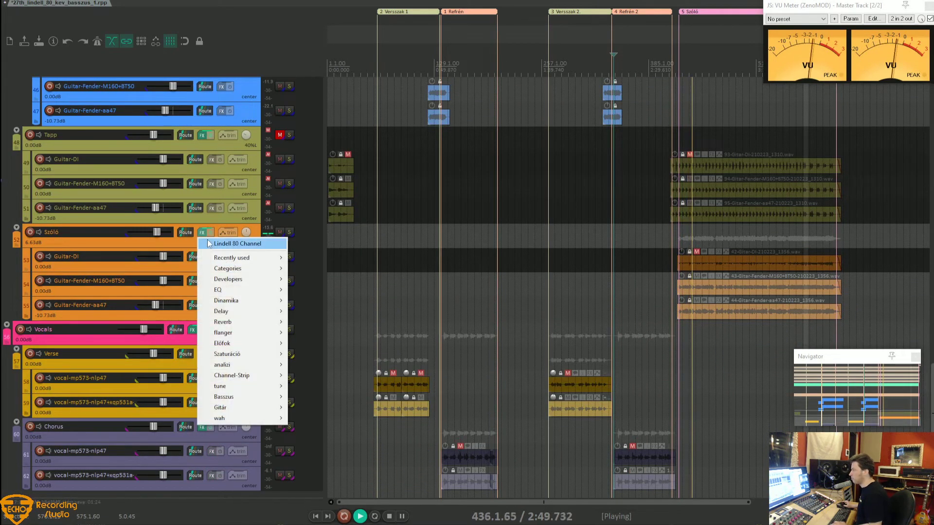
left_click(207, 239)
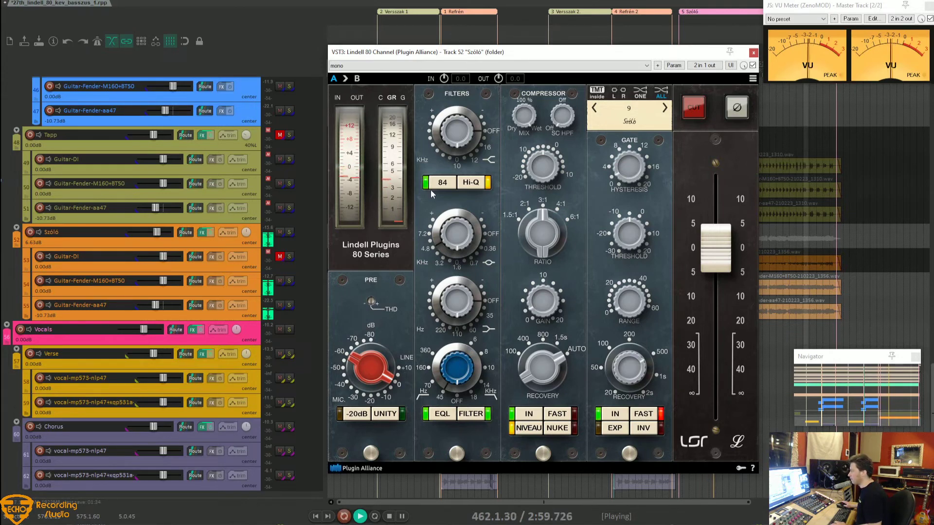
mouse_move(454, 224)
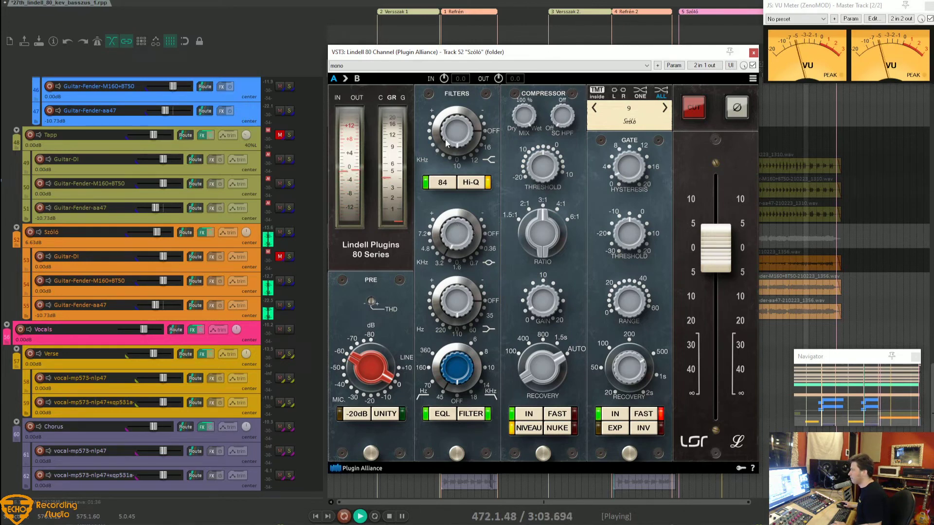
mouse_move(457, 131)
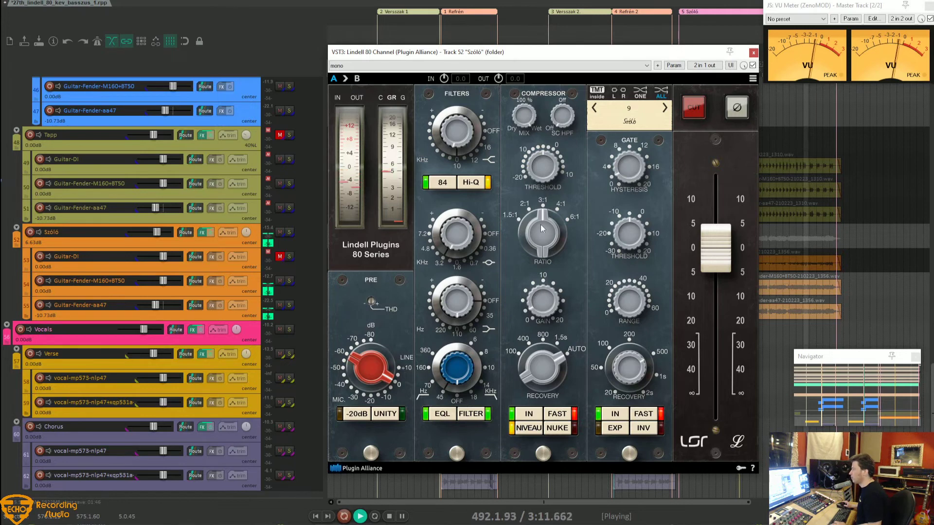
Step: Set up the Szóló guitar's compressor by adjusting its threshold and recovery, with the fast attack enabled
mouse_move(541, 170)
scroll(540, 167, "up", 2)
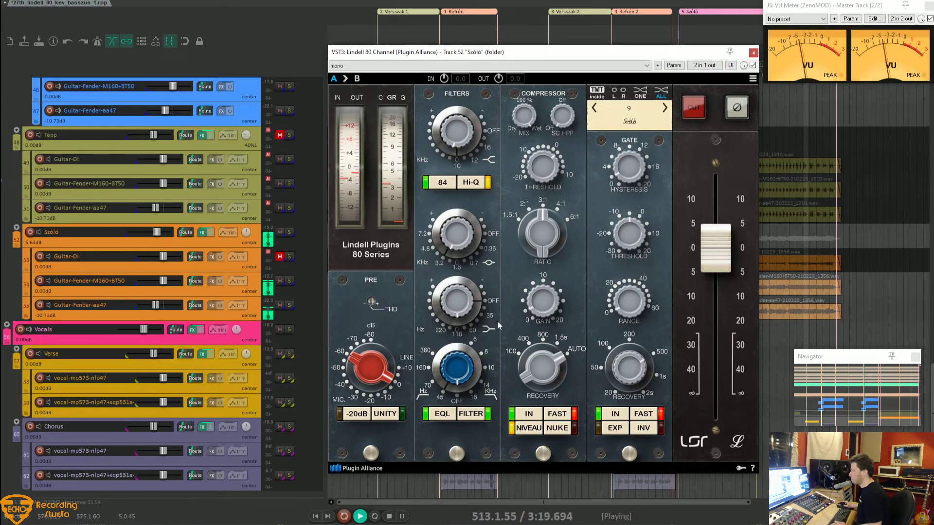
scroll(532, 358, "down", 3)
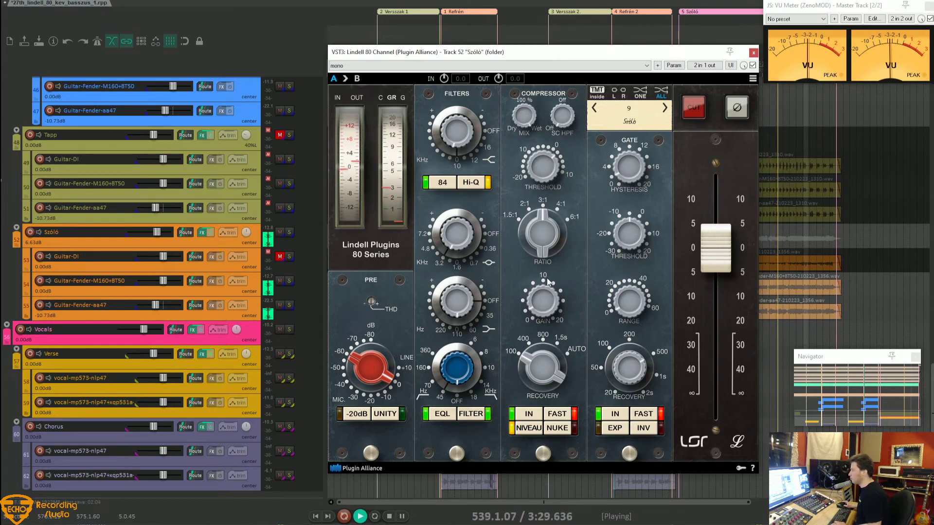
Step: Compare the Szóló guitar with its Lindell 80 Channel bypassed and re-enabled, and fine-tune the channel's output fader
left_click(753, 65)
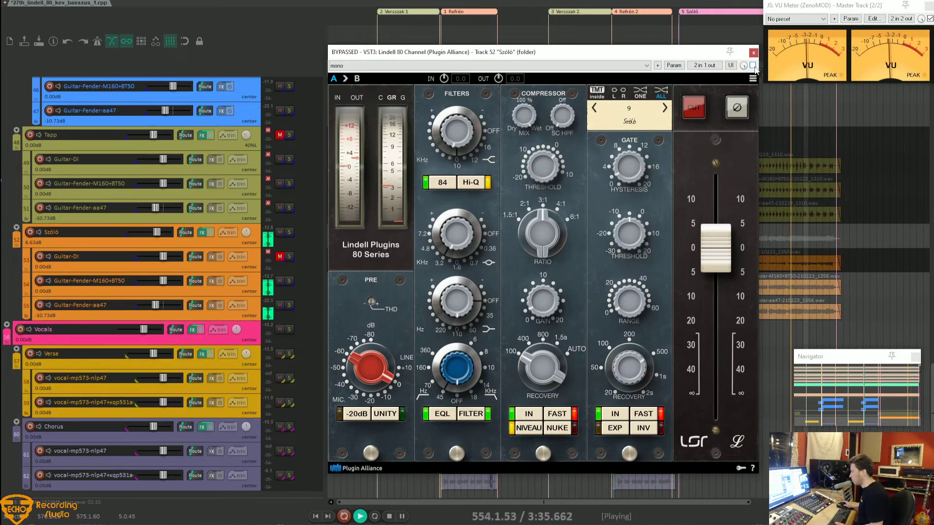
left_click(753, 65)
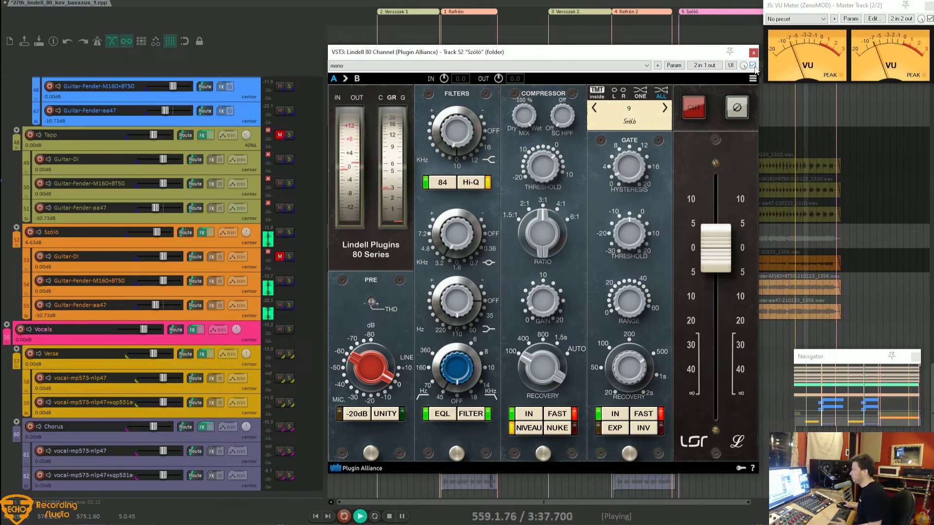
left_click_drag(715, 252, 721, 251)
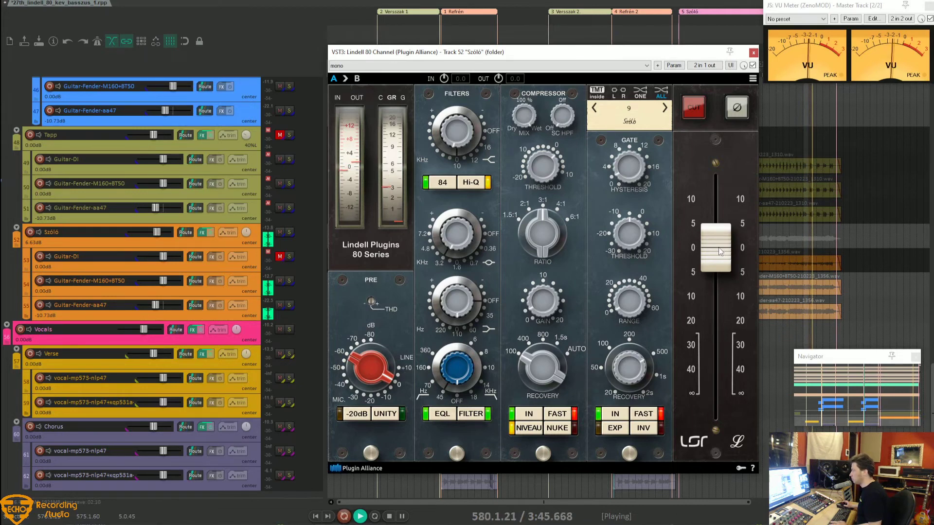
Step: Check the Szóló guitar against its bypassed Lindell 80 Channel, fine-tune the compressor's gain and replay the solo section
left_click(753, 66)
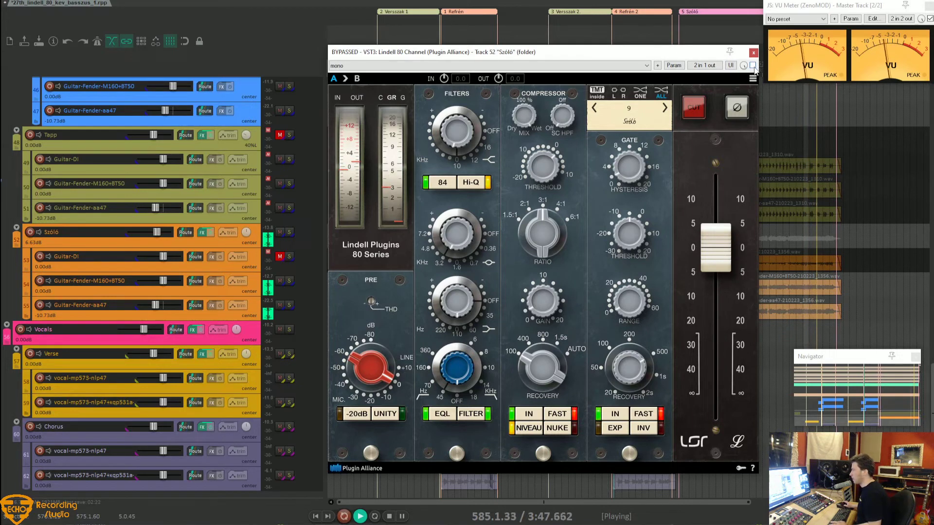
left_click(753, 66)
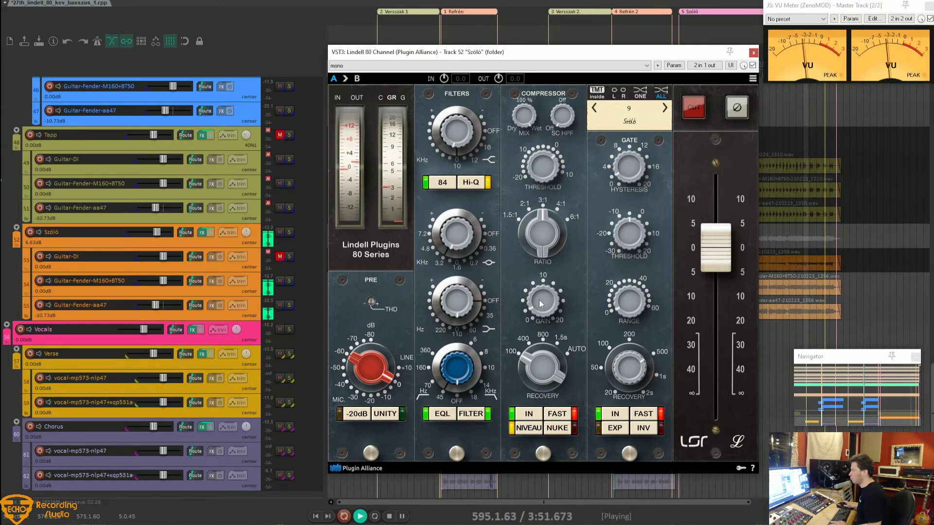
mouse_move(539, 306)
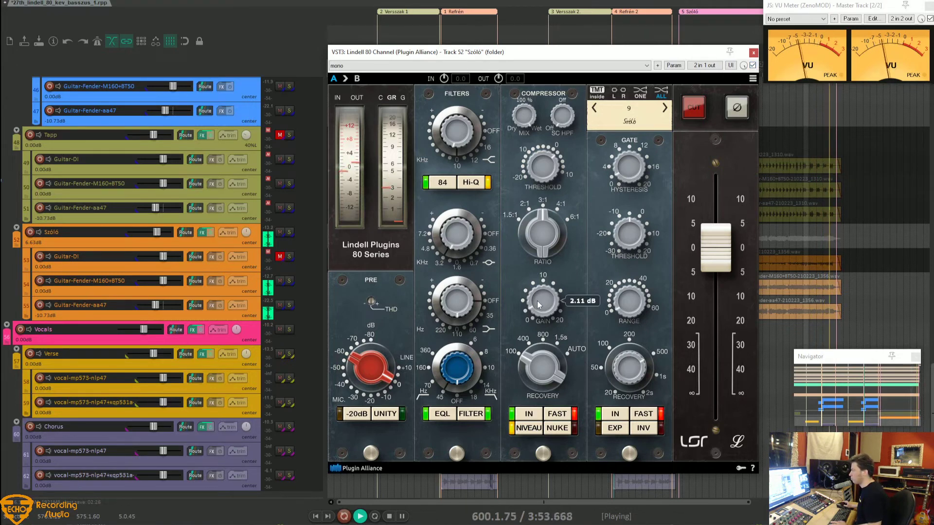
left_click_drag(539, 305, 539, 300)
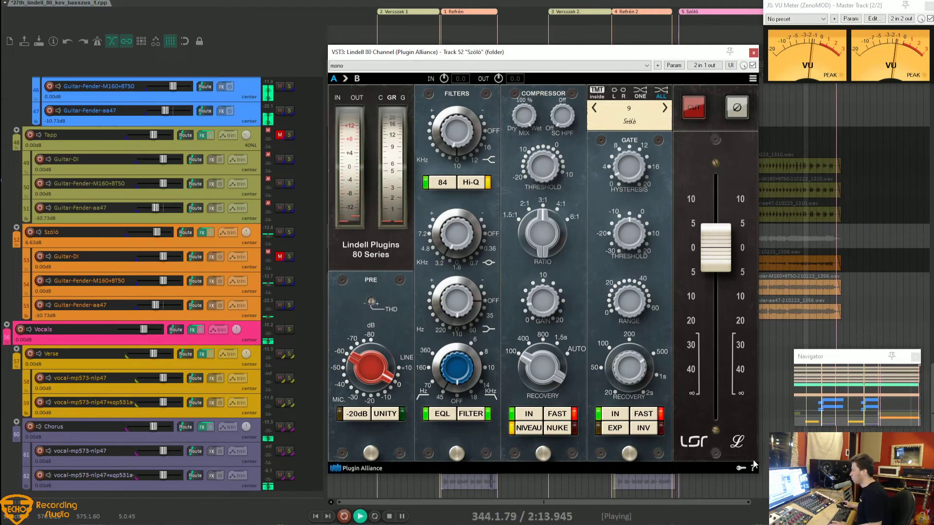
left_click(725, 484)
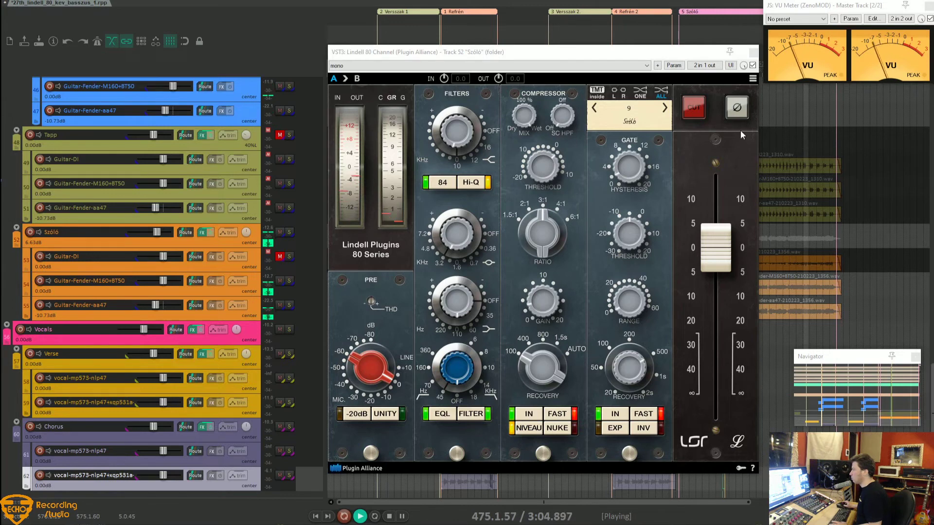
Step: Close the Szóló plugin window, unmute and solo the Tapp track, and open its Lindell 80 Channel
left_click(753, 52)
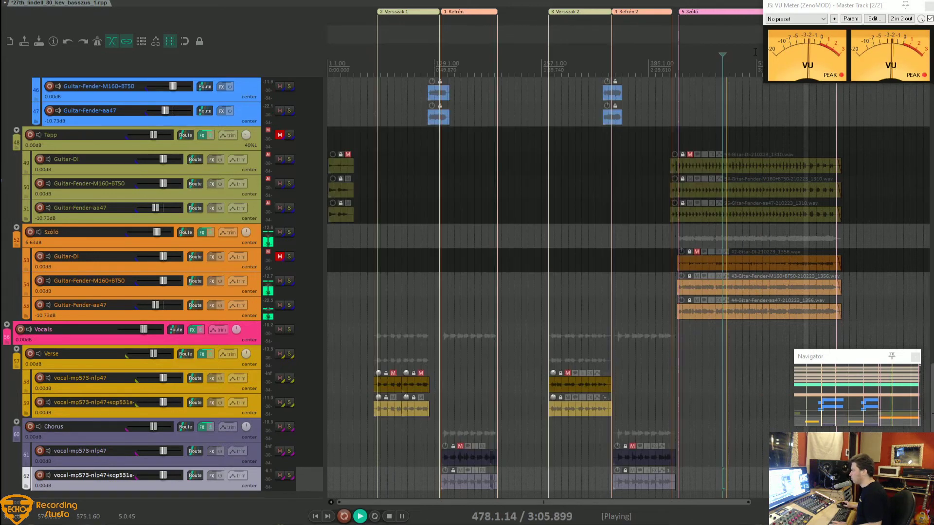
left_click(663, 229)
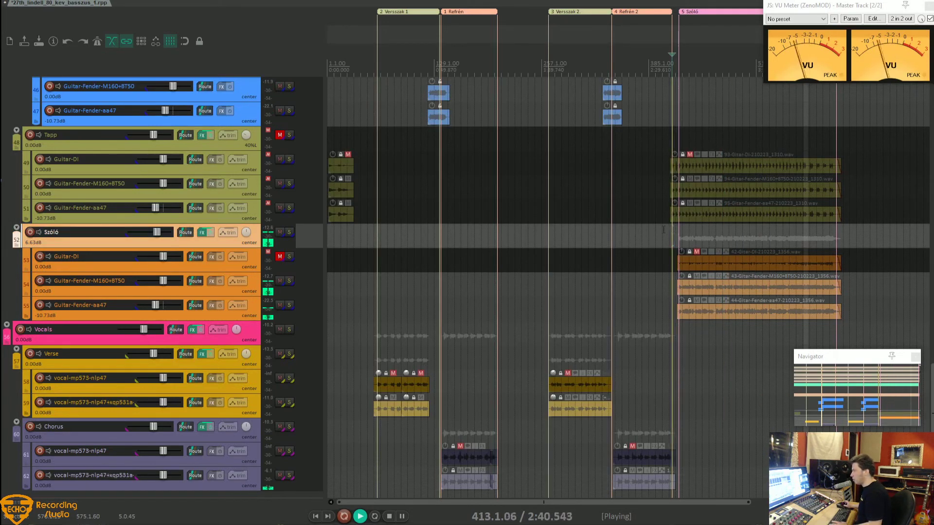
left_click(279, 135)
left_click(289, 135)
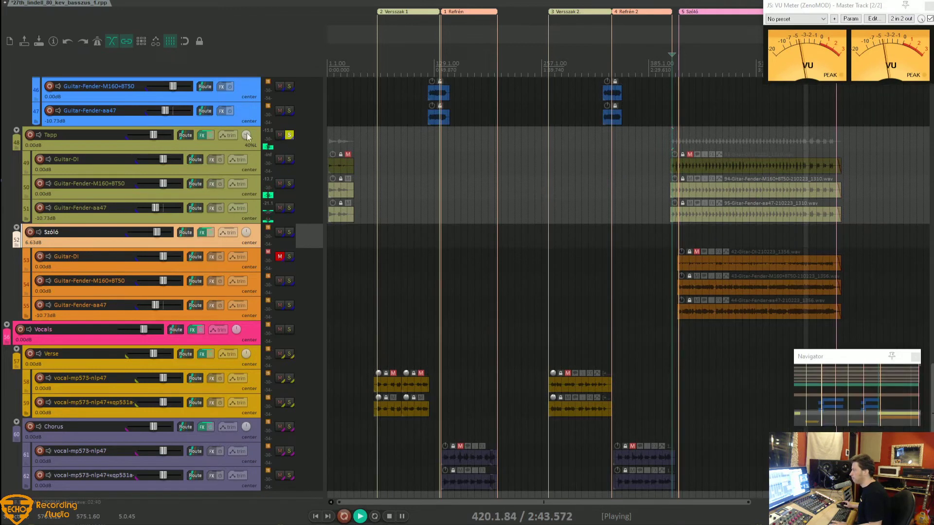
right_click(206, 134)
left_click(211, 147)
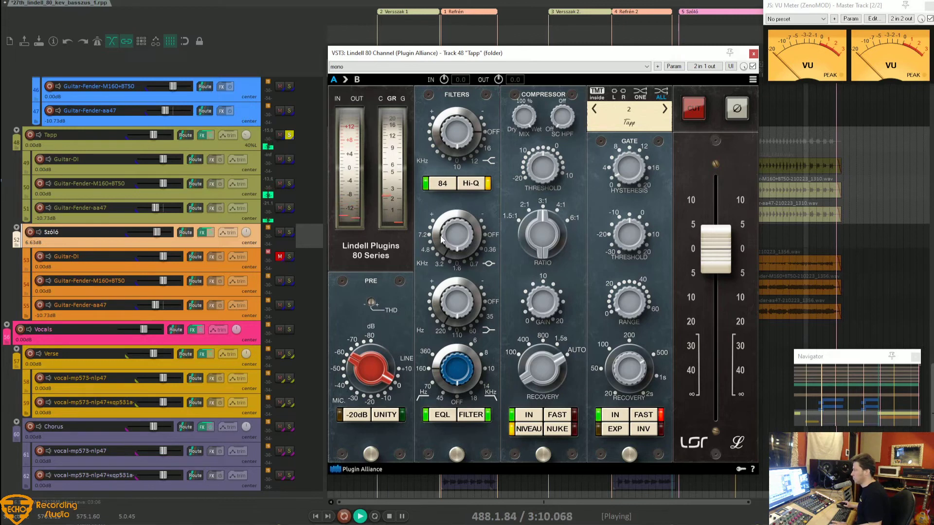
Step: Adjust the Tapp channel's mid-band EQ and fine-tune its compressor threshold
mouse_move(444, 243)
left_mouse_down()
mouse_move(444, 258)
mouse_move(450, 229)
left_mouse_up()
scroll(452, 232, "down", 2)
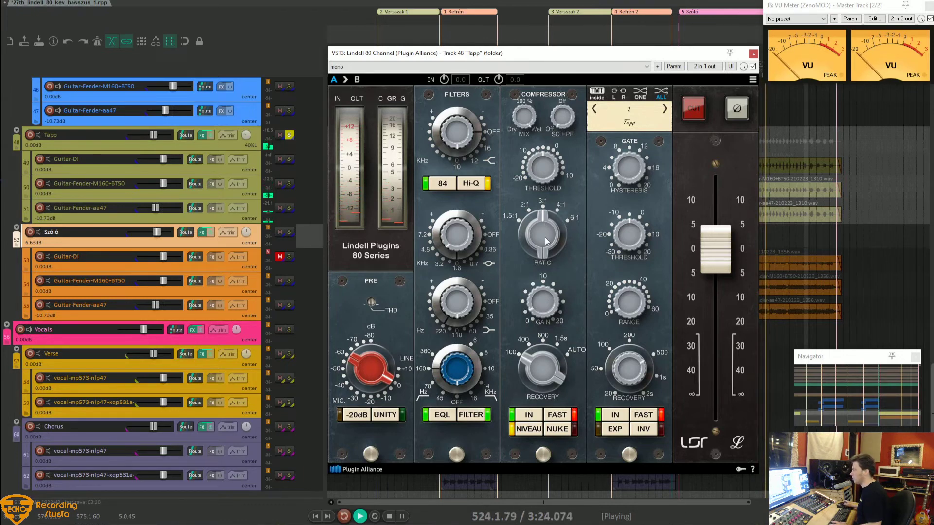
left_click_drag(548, 169, 533, 192)
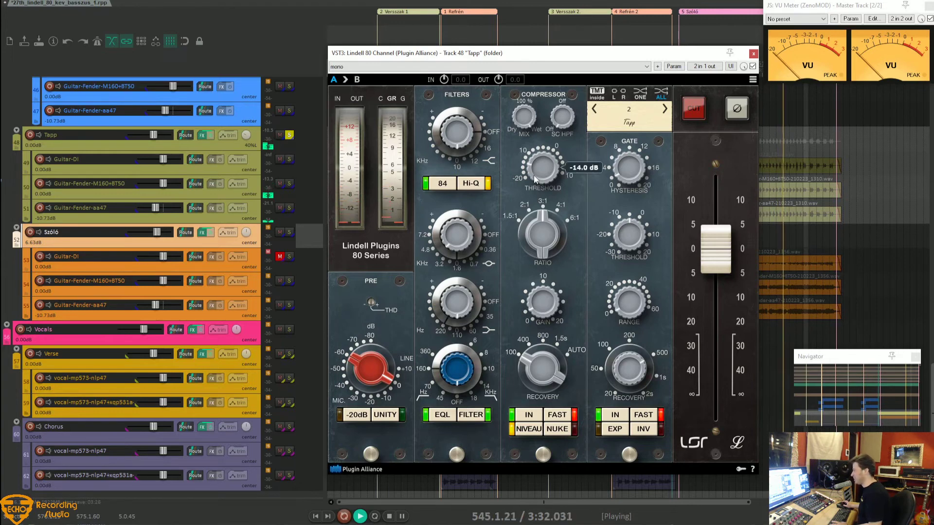
left_click_drag(533, 175, 538, 155)
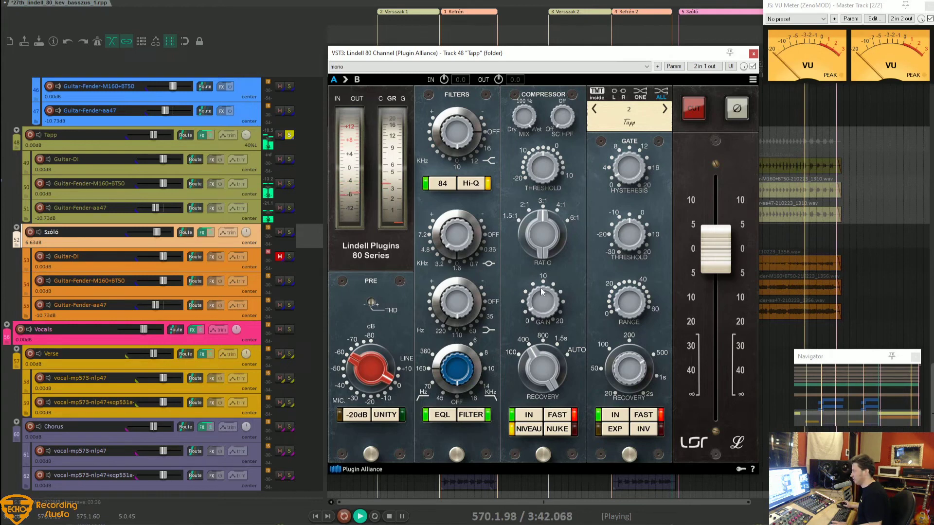
Step: Compare the Tapp guitar with its Lindell 80 Channel bypassed and re-enabled, and unsolo the track to hear it in the mix
key("space")
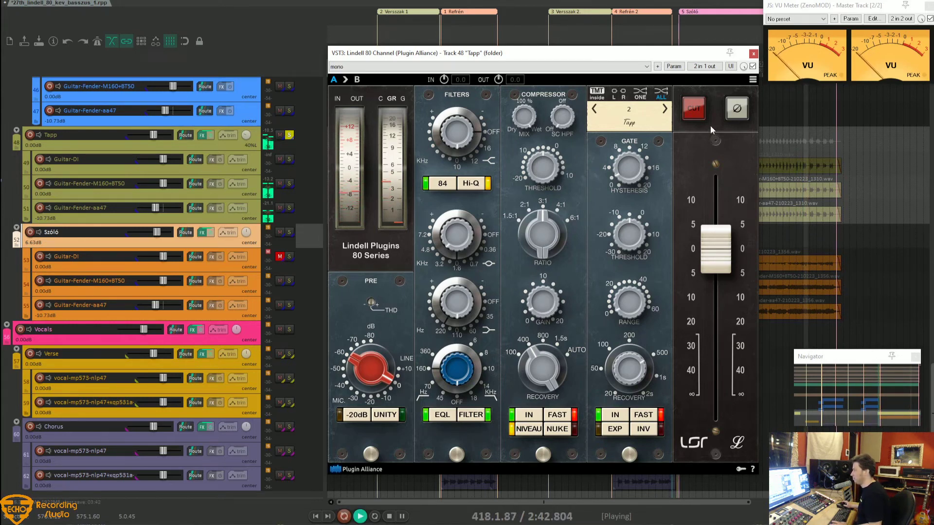
left_click(753, 67)
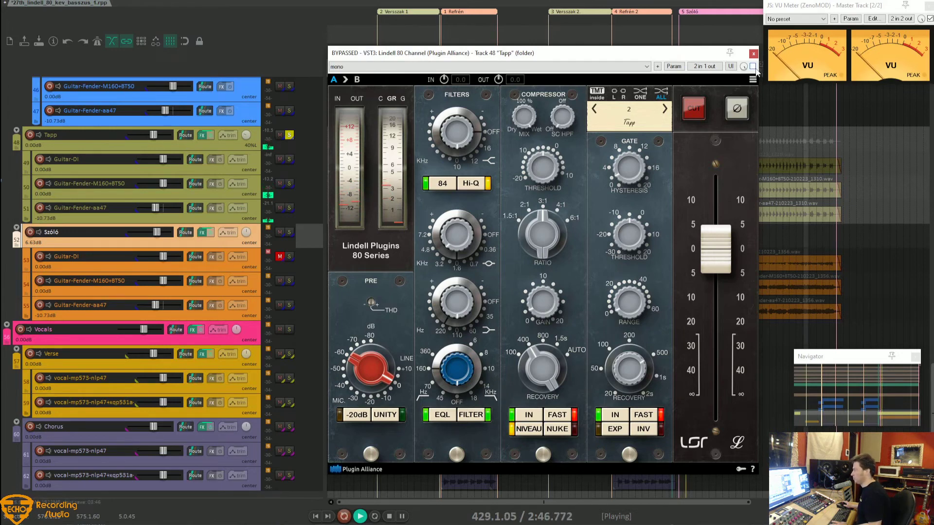
left_click(753, 67)
left_click(752, 66)
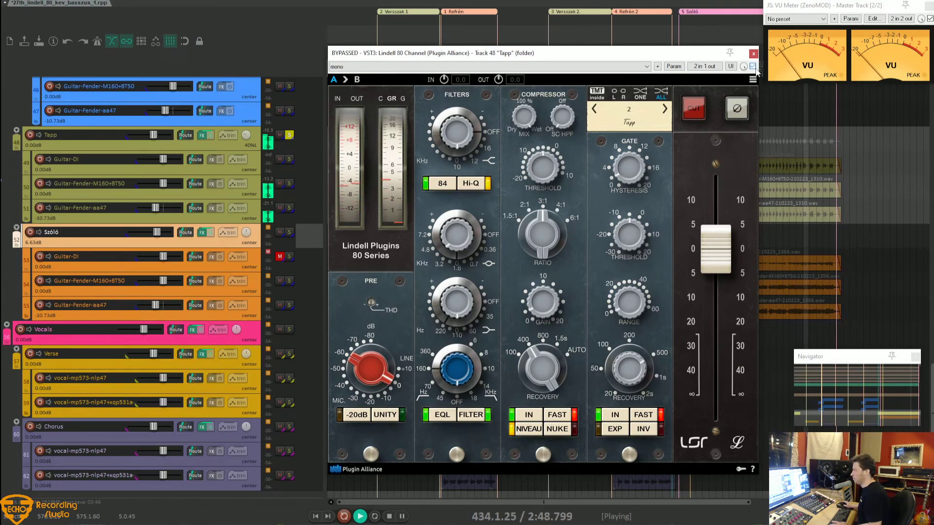
left_click(289, 135)
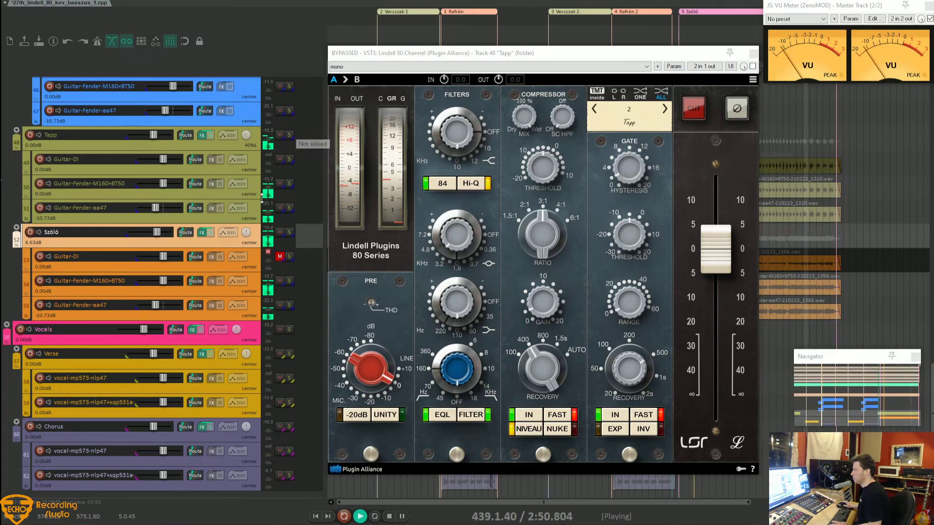
left_click(753, 66)
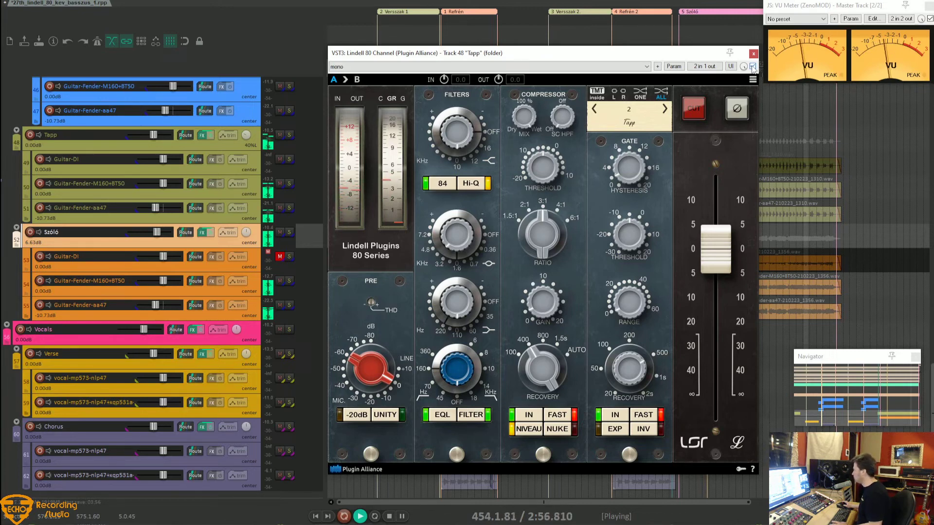
left_click_drag(697, 57, 559, 76)
left_click(669, 122)
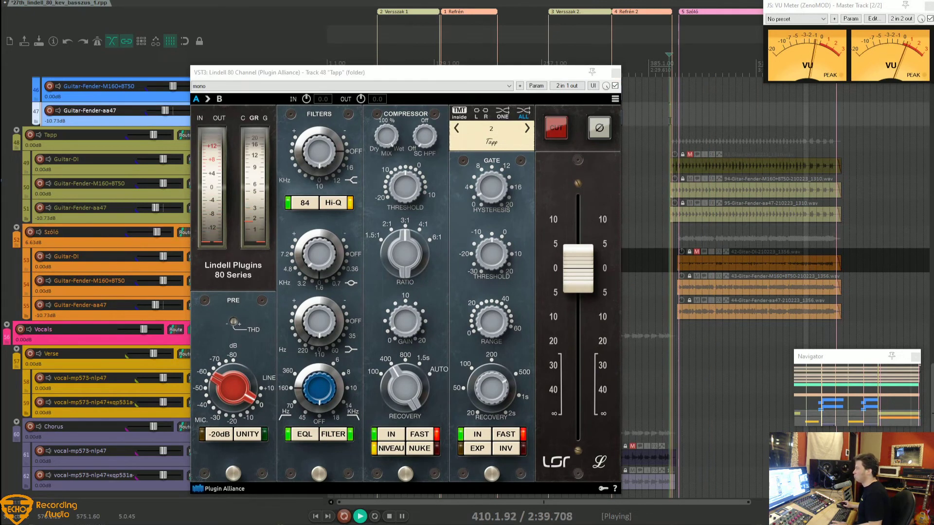
left_click(554, 78)
left_click_drag(555, 77, 559, 53)
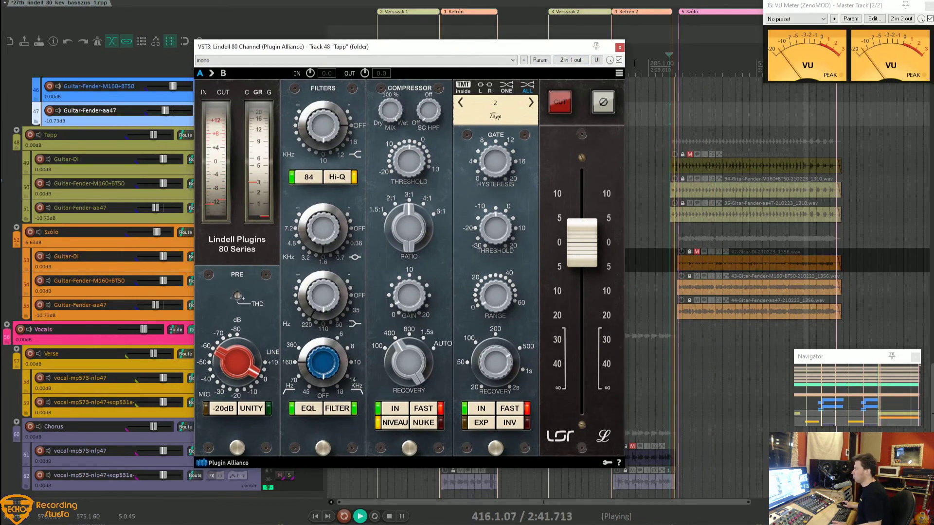
left_click(619, 60)
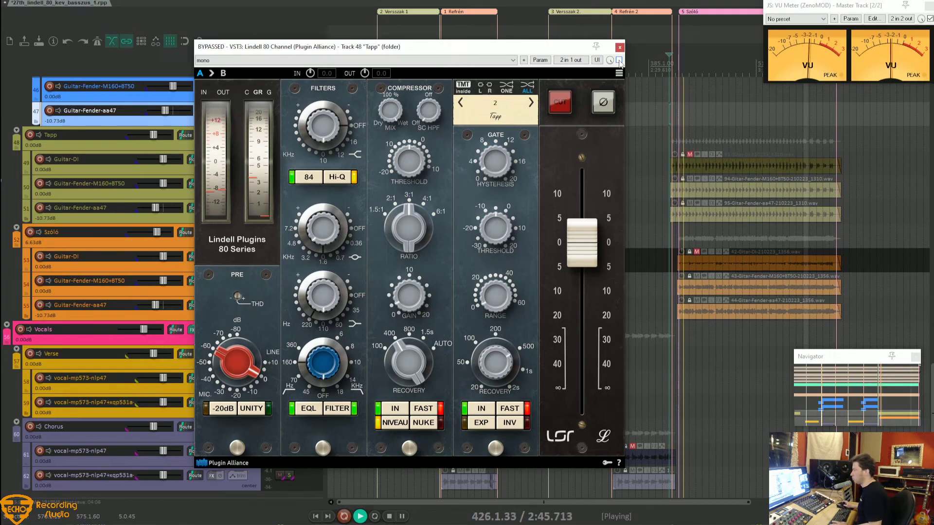
left_click(619, 60)
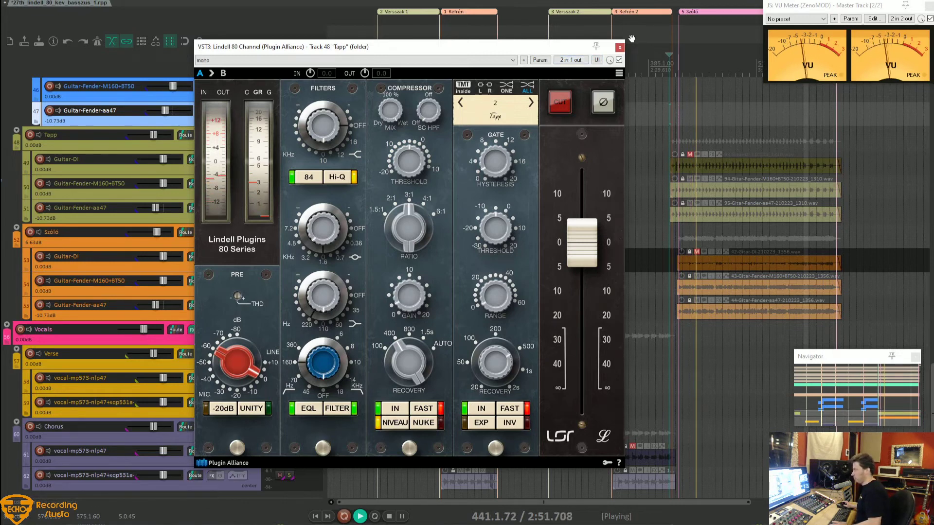
left_click_drag(567, 51, 654, 64)
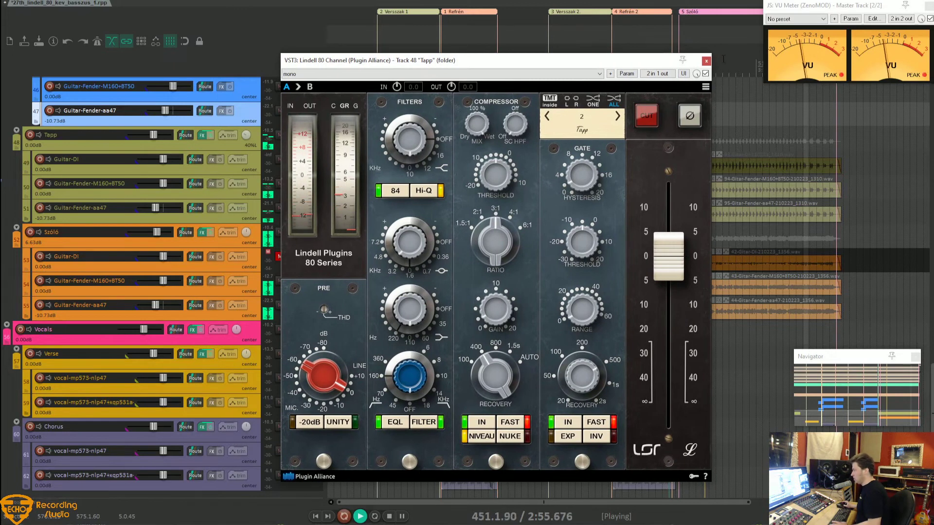
left_click(706, 61)
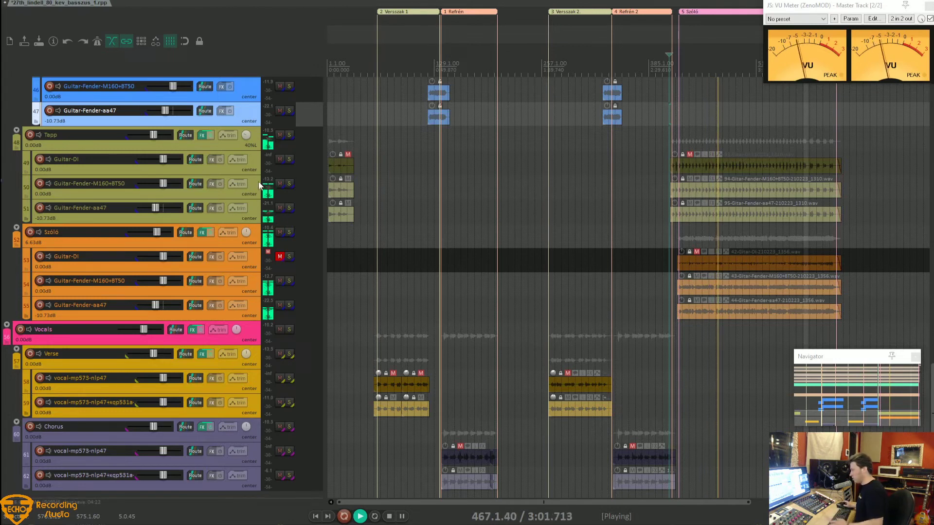
Step: Display the Performance Meter and compare the CPU load with the effects on all tracks disabled and re-enabled
scroll(256, 193, "up", 6)
scroll(256, 191, "up", 5)
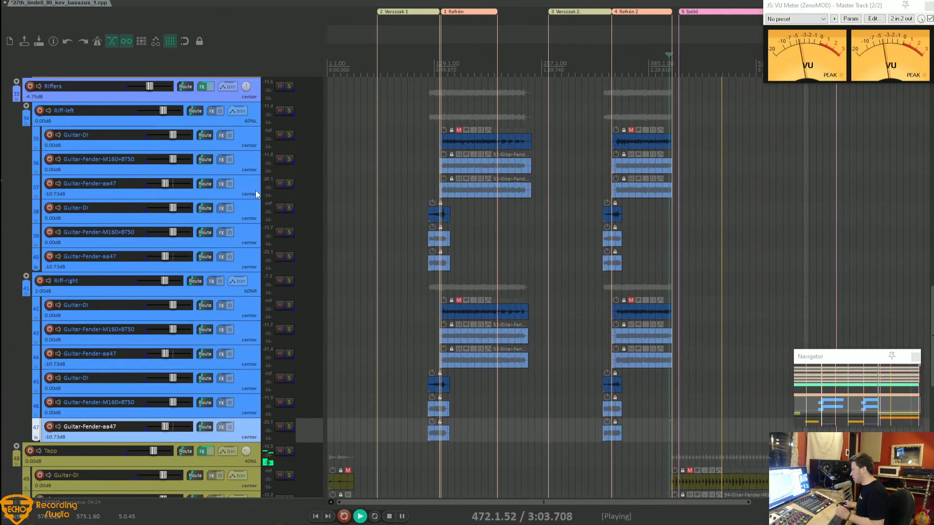
scroll(255, 191, "up", 13)
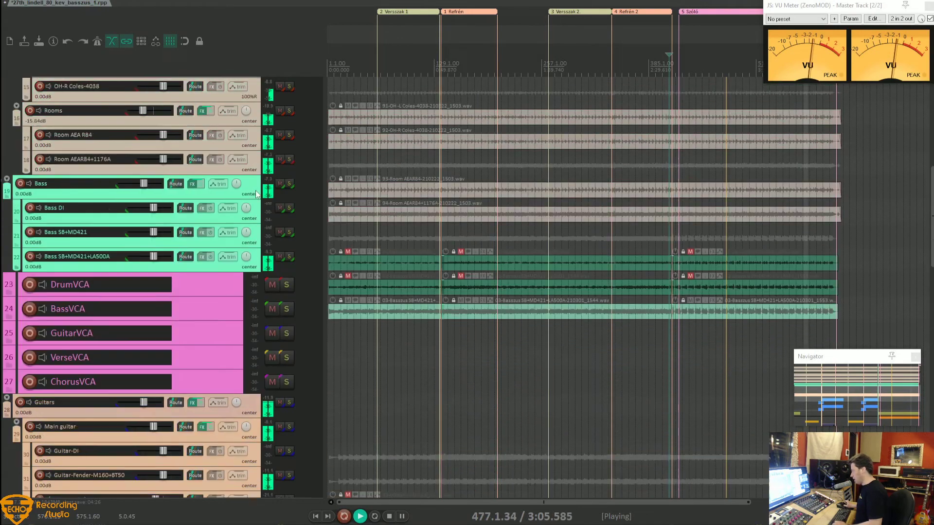
scroll(222, 141, "up", 3)
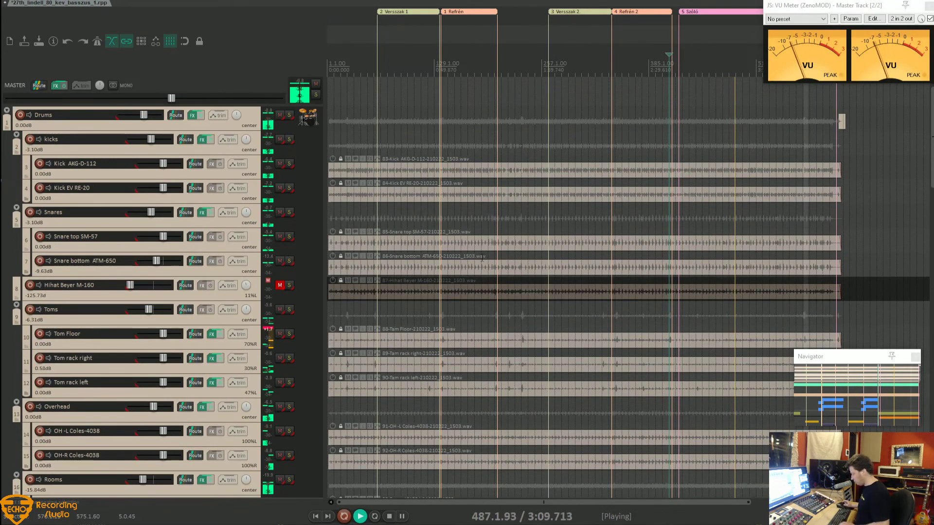
left_click(692, 339)
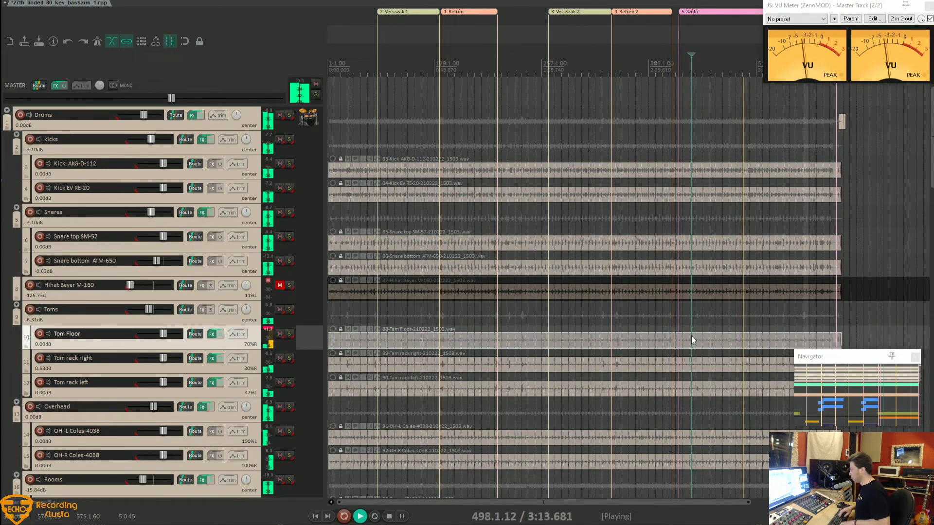
key("ctrl+alt+p")
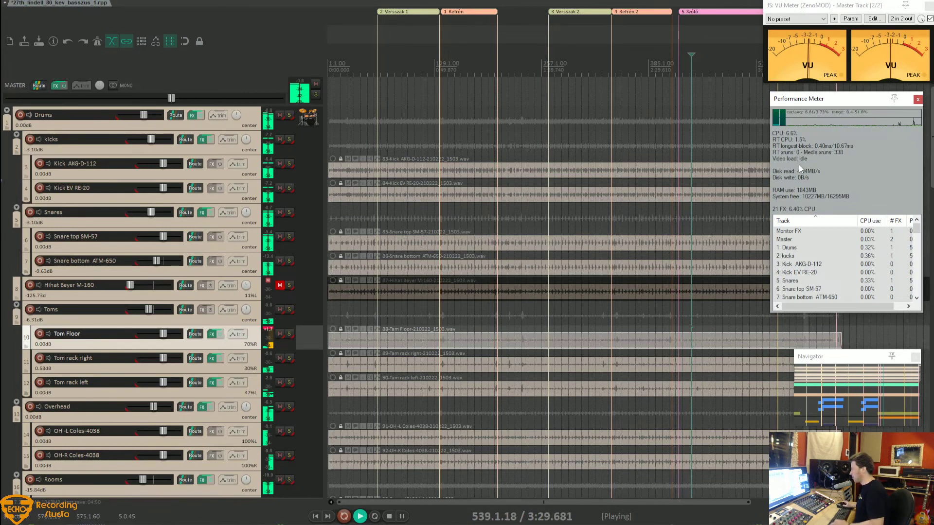
left_click(212, 139, "ctrl")
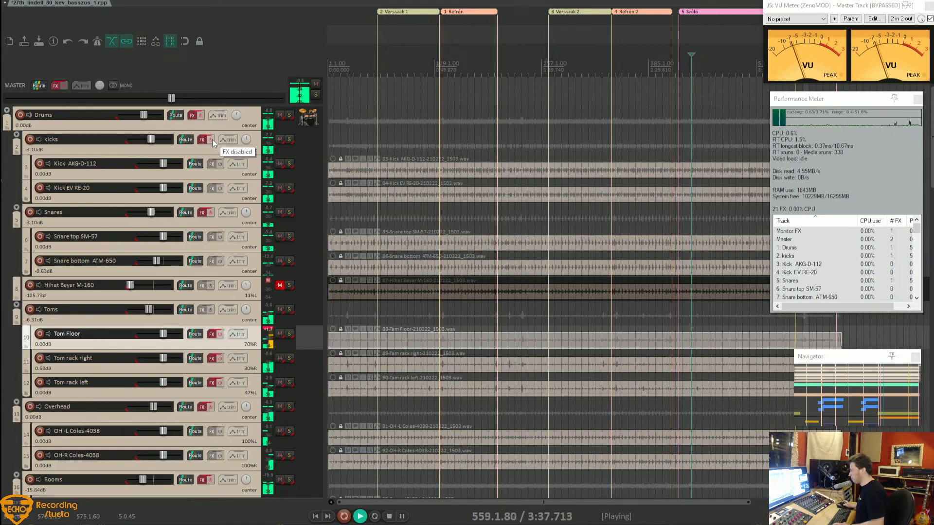
left_click(212, 139, "ctrl")
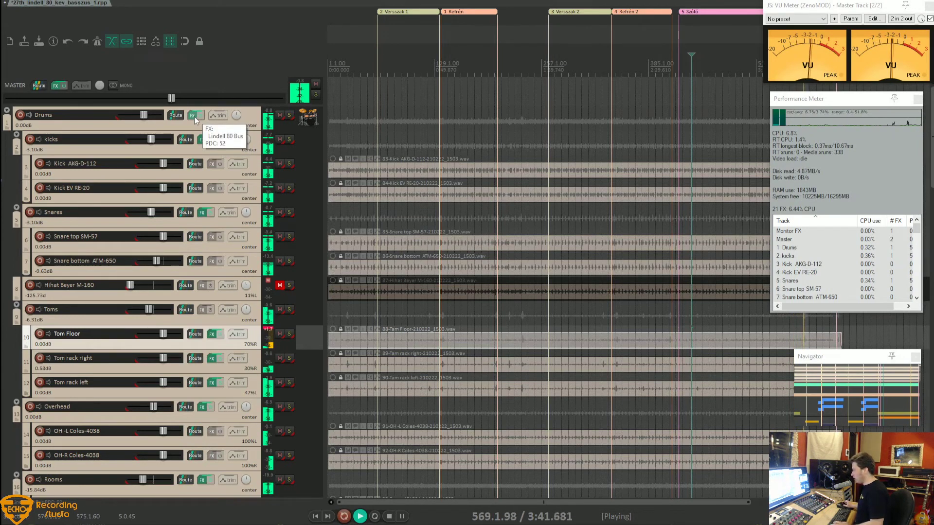
Step: Open the Drums track's Lindell 80 Bus plugin and display its oversampling options
right_click(195, 120)
left_click(201, 127)
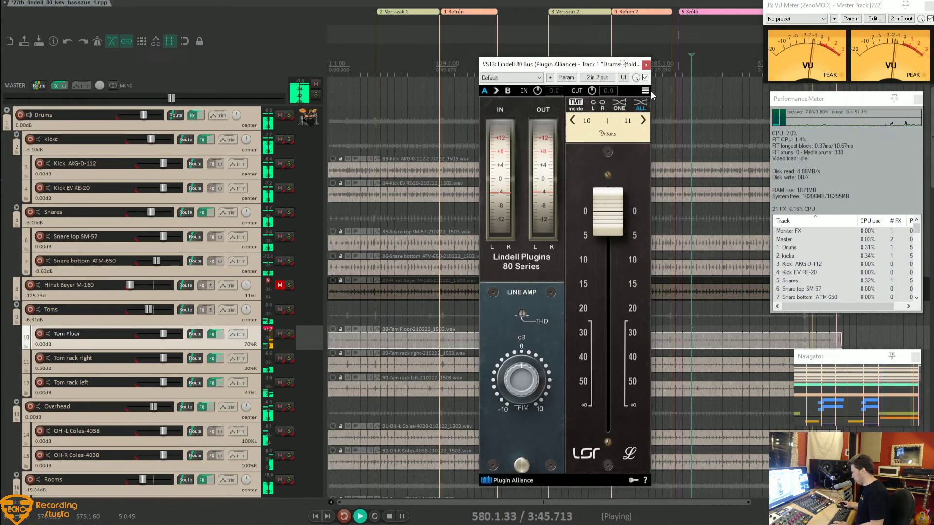
left_click(645, 91)
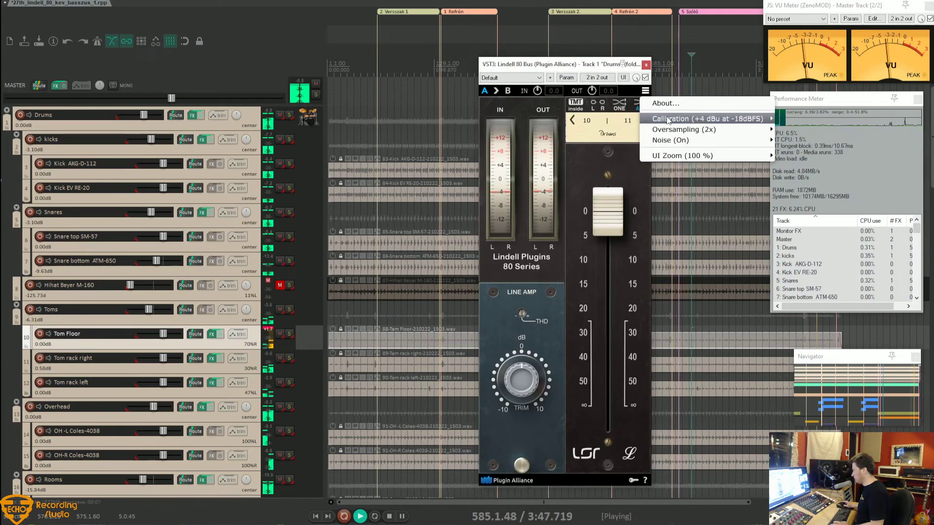
mouse_move(671, 130)
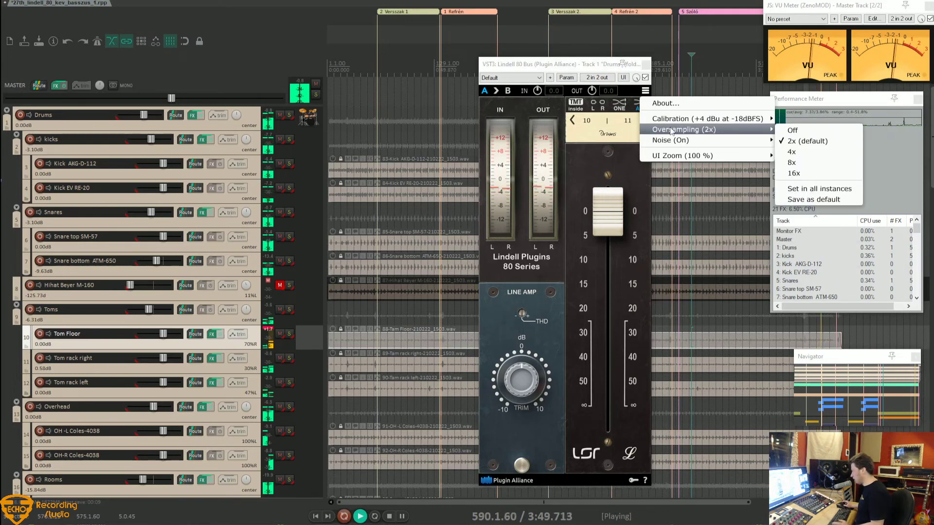
Step: Open the Drums track's FX chain window and place it beside the floating Lindell 80 Bus window
left_click(194, 118)
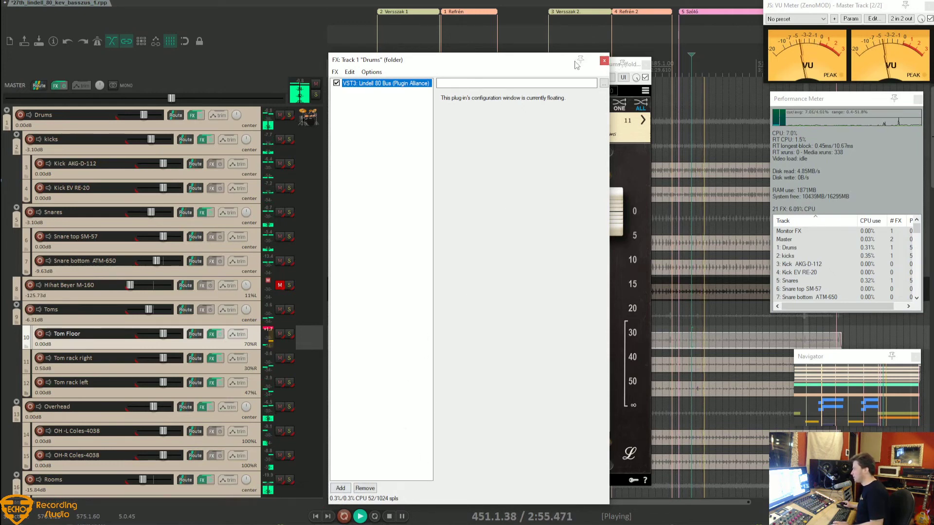
right_click(194, 117)
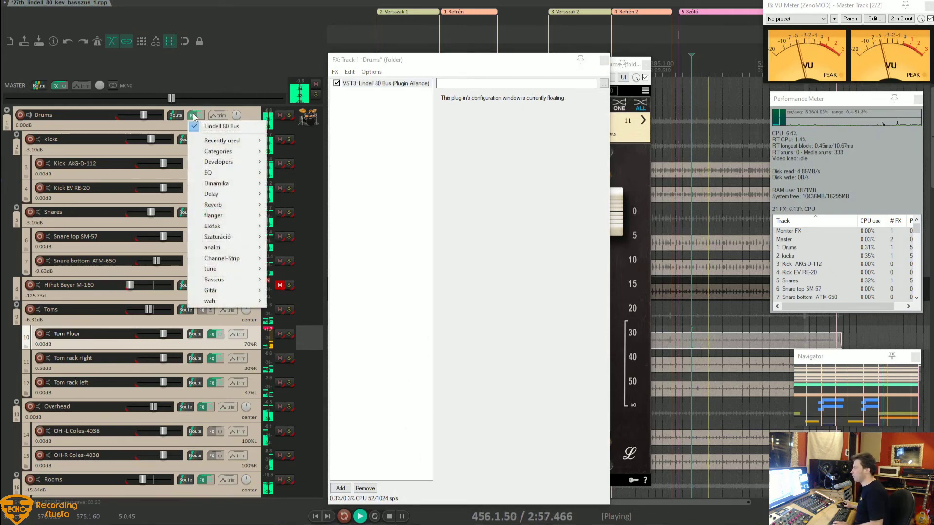
left_click(220, 123)
left_click(374, 85)
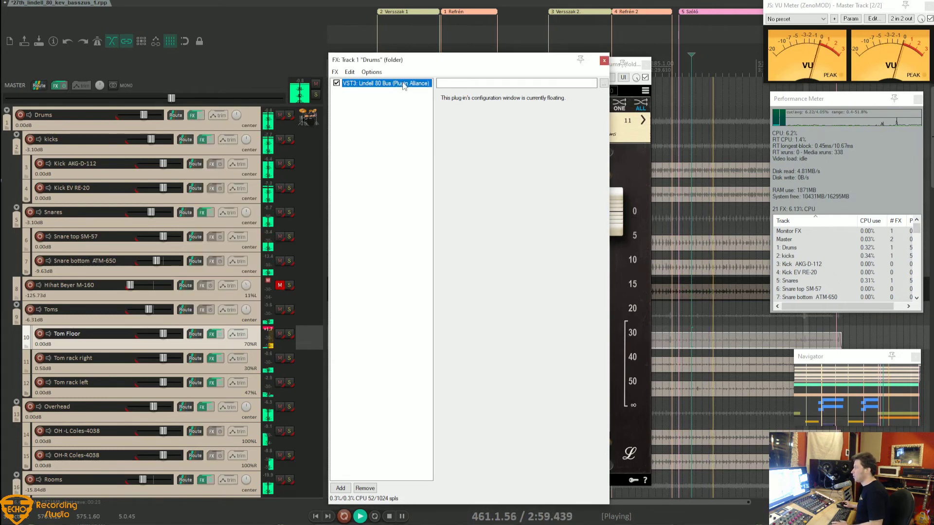
left_click_drag(551, 67, 410, 68)
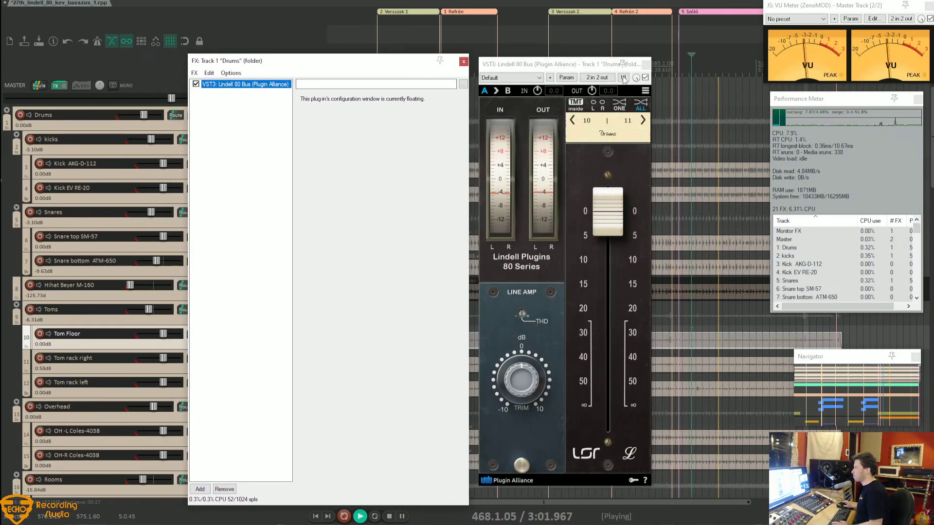
Step: Set the Drums Lindell 80 Bus oversampling to 16x and apply it to all instances of the plugin
left_click(645, 91)
mouse_move(680, 123)
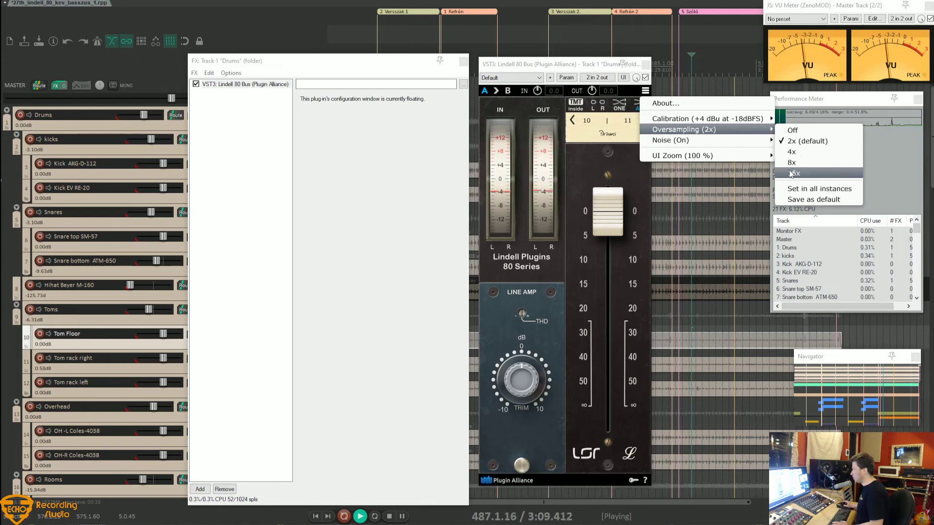
left_click(793, 174)
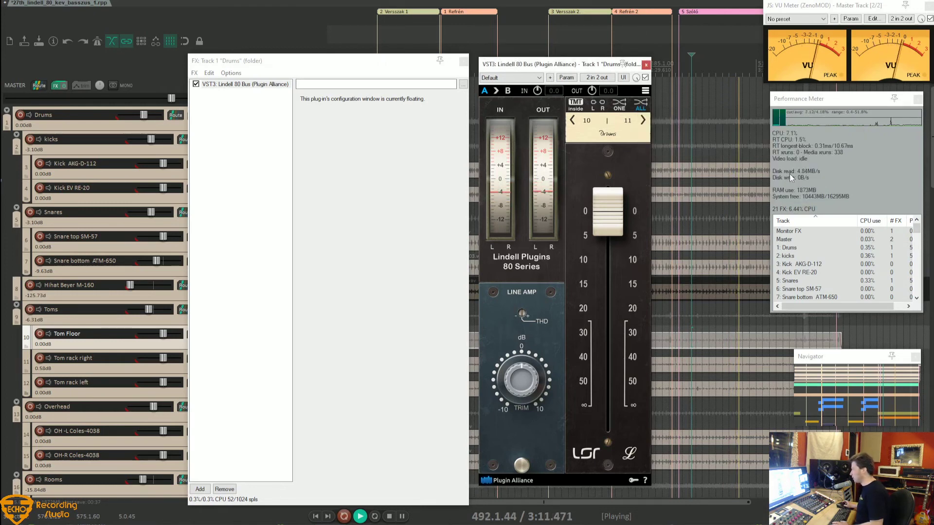
left_click(646, 92)
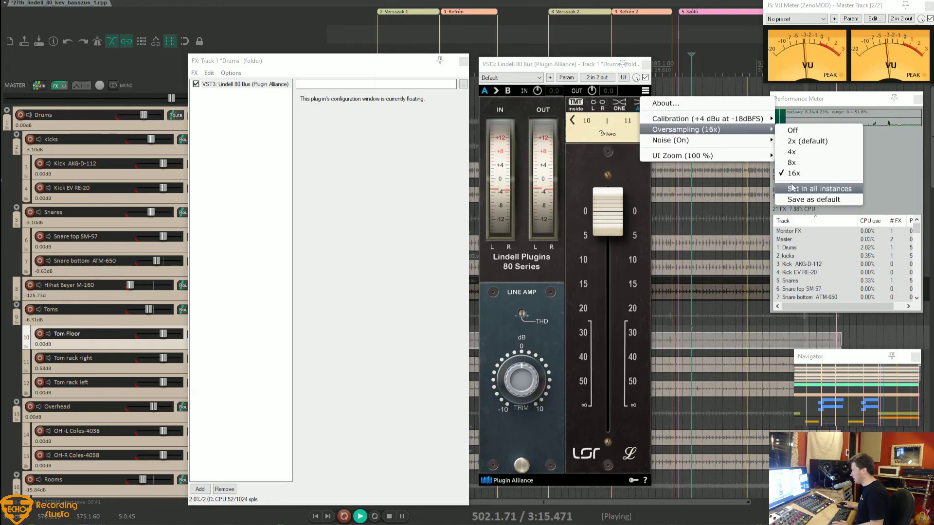
left_click(819, 189)
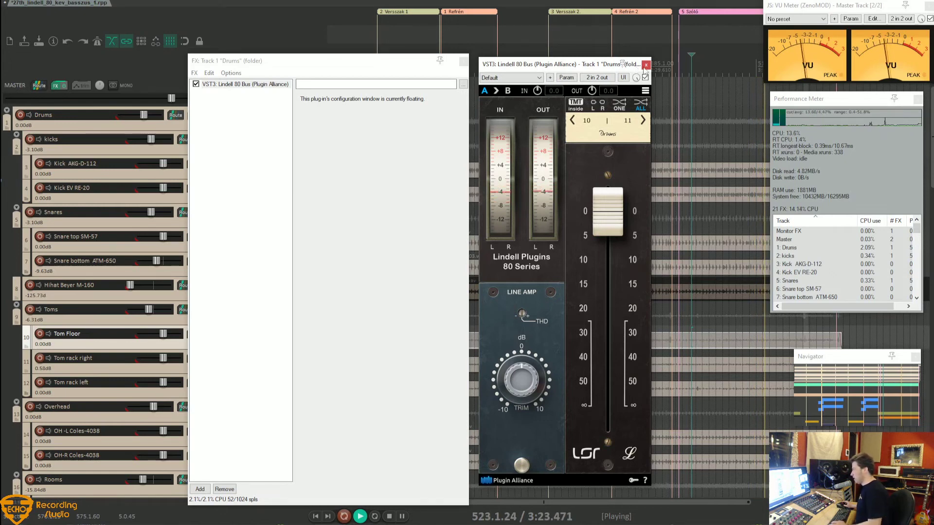
Step: Close the Drums track's floating Lindell 80 Bus window and its FX chain window
left_click(646, 64)
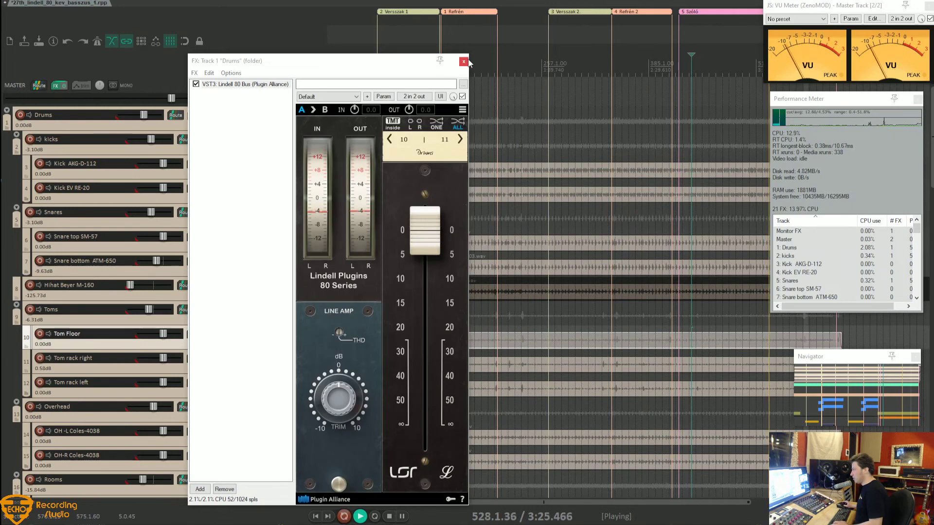
left_click(463, 109)
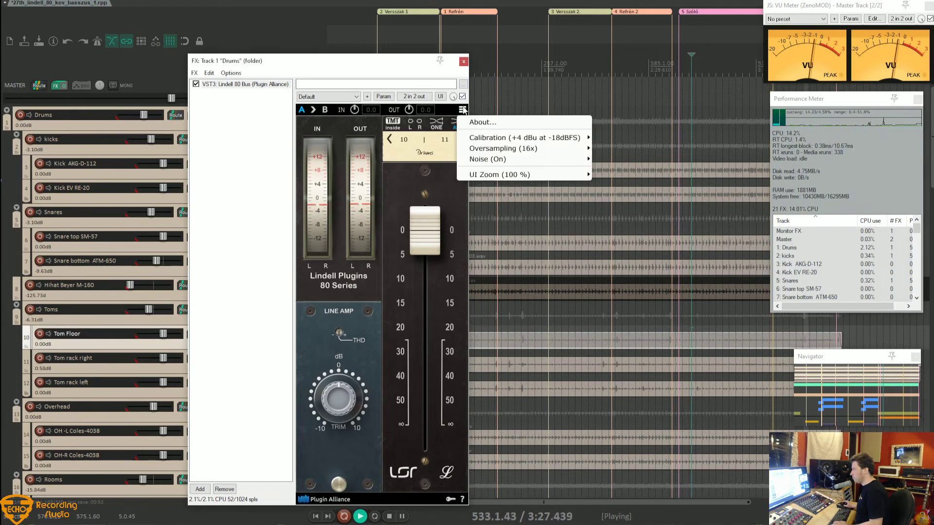
left_click(463, 110)
left_click(464, 61)
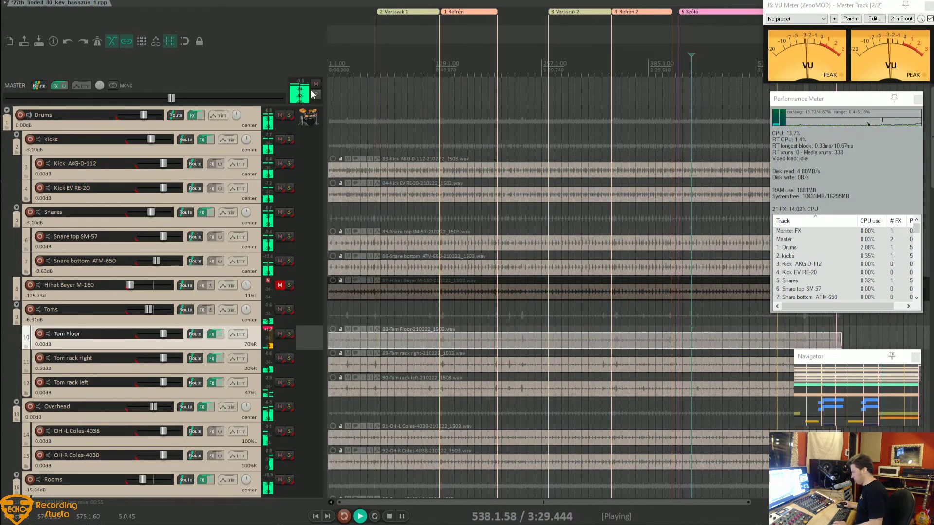
Step: Open the kicks track's Lindell 80 Channel and its FX chain, shrinking the chain window so both fit side by side
right_click(205, 141)
left_click(228, 153)
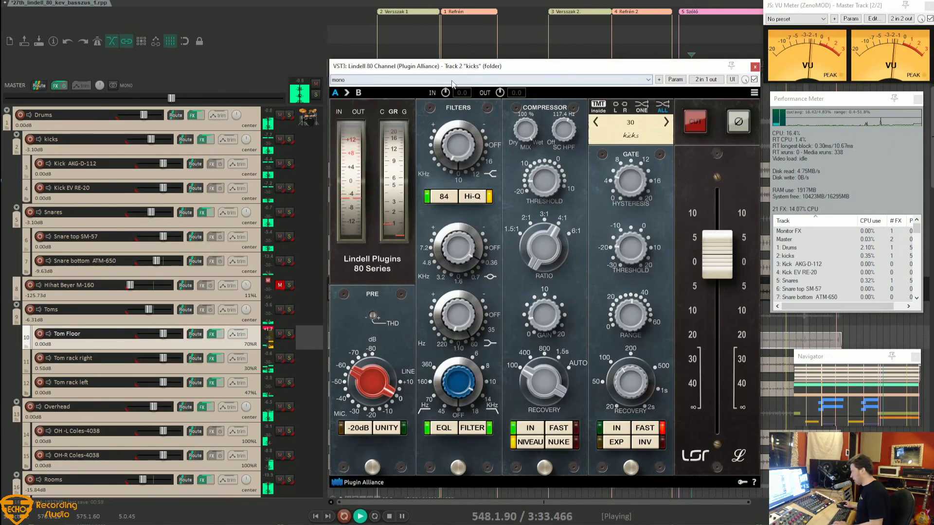
mouse_move(484, 74)
left_mouse_down()
mouse_move(324, 81)
mouse_move(494, 93)
mouse_move(486, 92)
left_mouse_up()
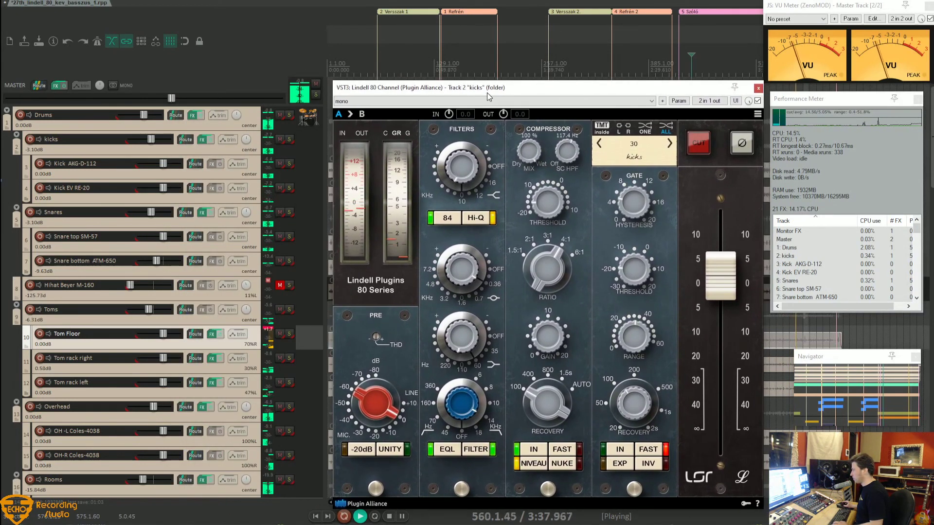
left_click(210, 141)
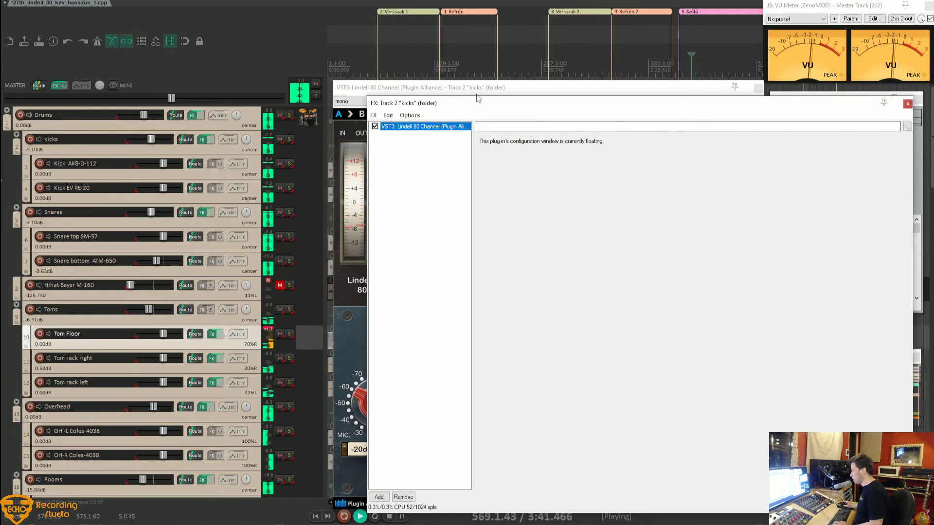
left_click_drag(496, 107, 249, 105)
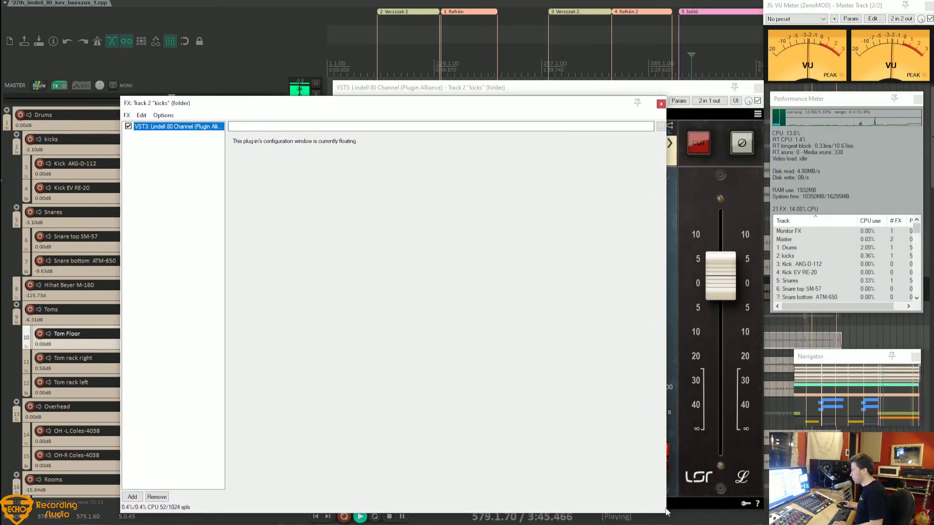
left_click_drag(667, 512, 307, 425)
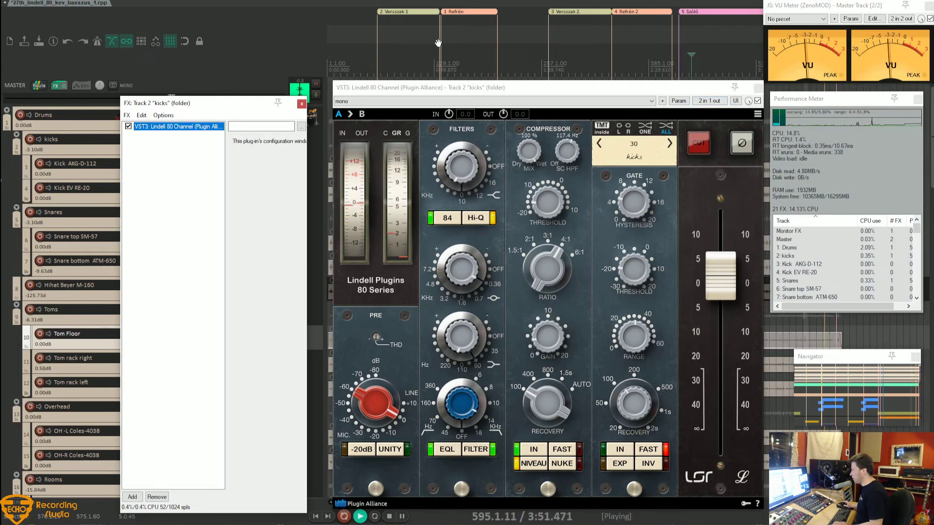
Step: Restart playback from just before the Szóló section and set the kicks Lindell 80 Channel's oversampling to 16x
left_click(676, 46)
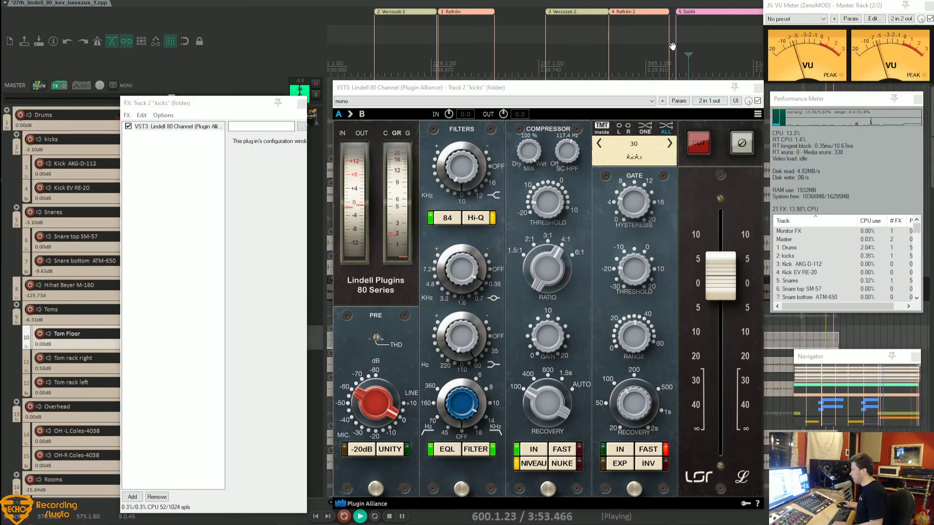
left_click(673, 46)
left_click(757, 114)
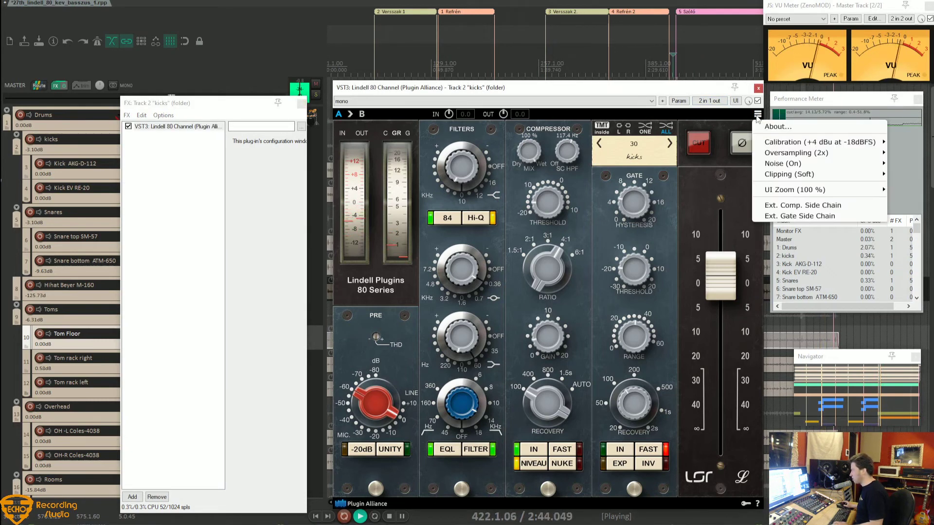
mouse_move(865, 153)
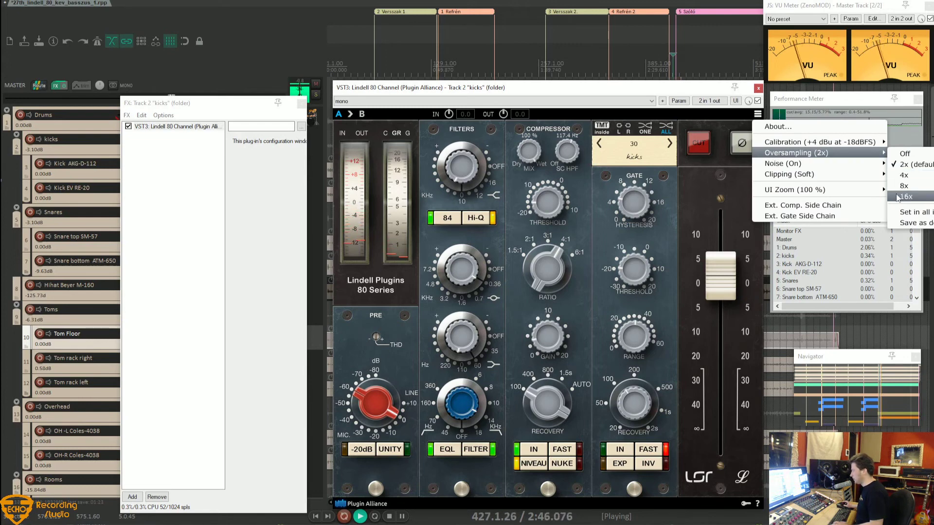
left_click(903, 186)
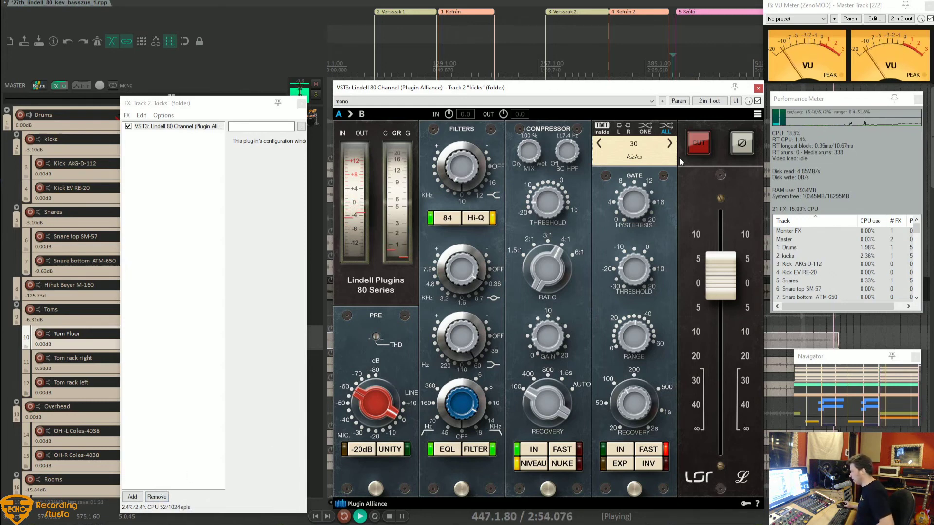
Step: Apply the kicks channel's 16x oversampling to all Lindell 80 Channel instances
left_click(758, 115)
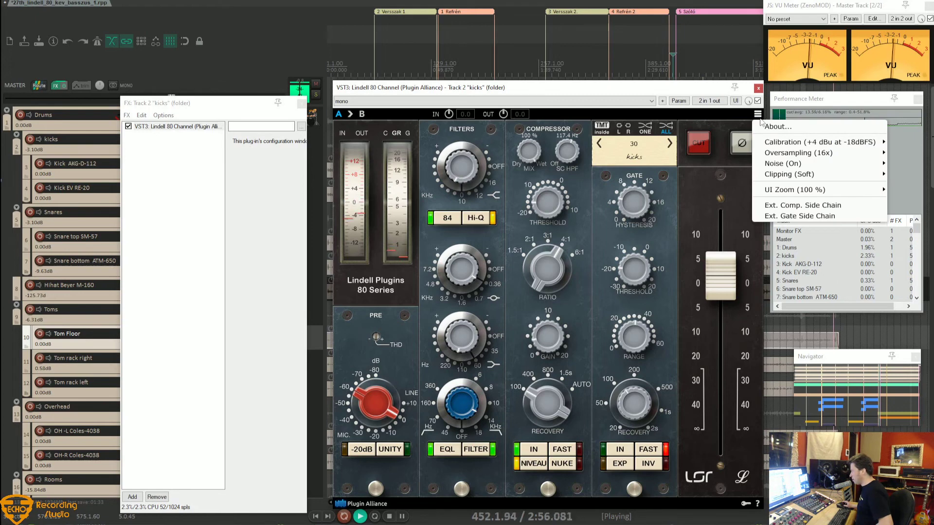
mouse_move(786, 154)
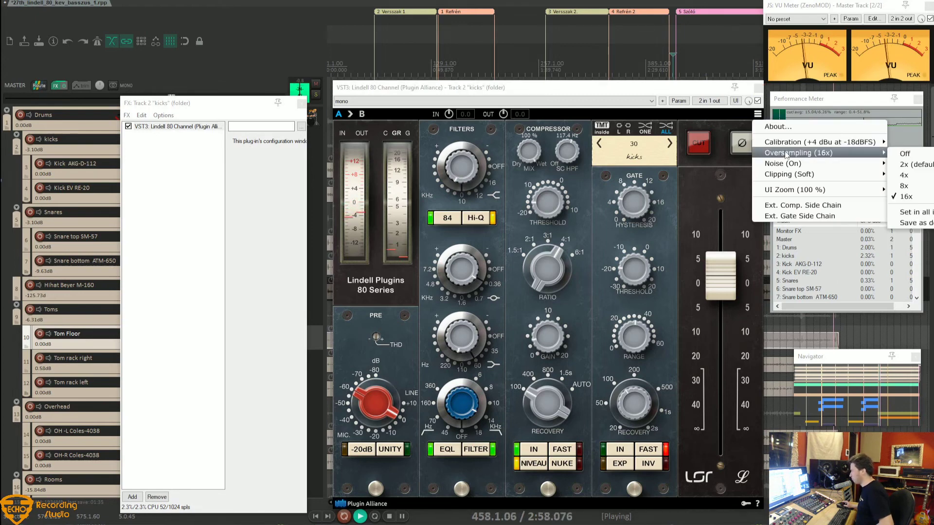
left_click(821, 101)
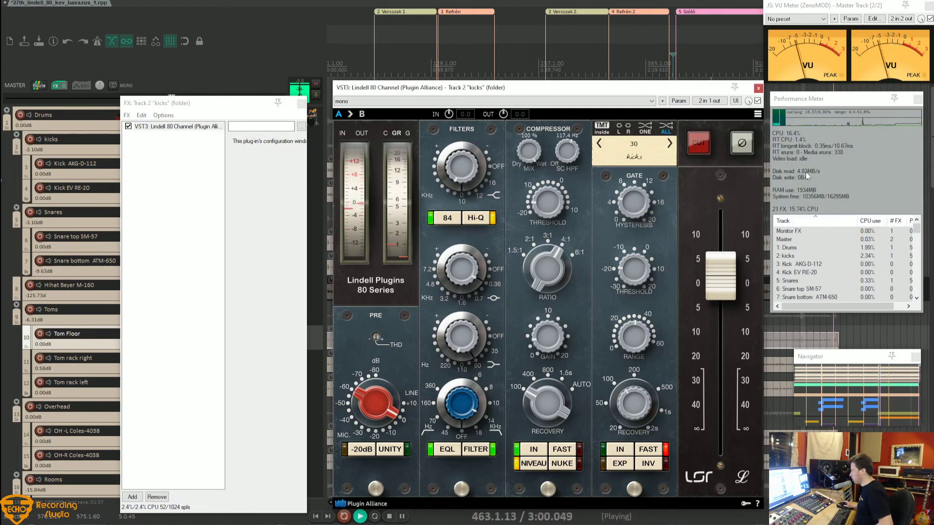
left_click(758, 115)
mouse_move(789, 155)
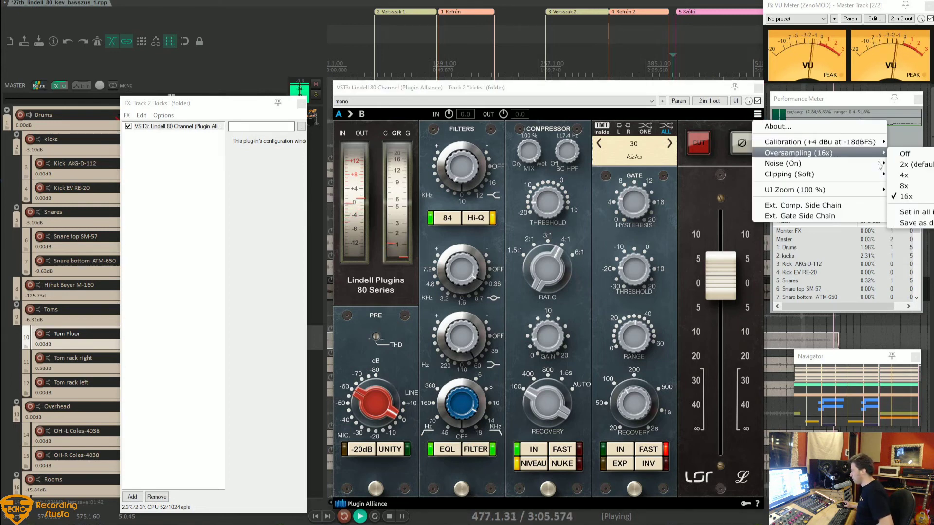
left_click(923, 199)
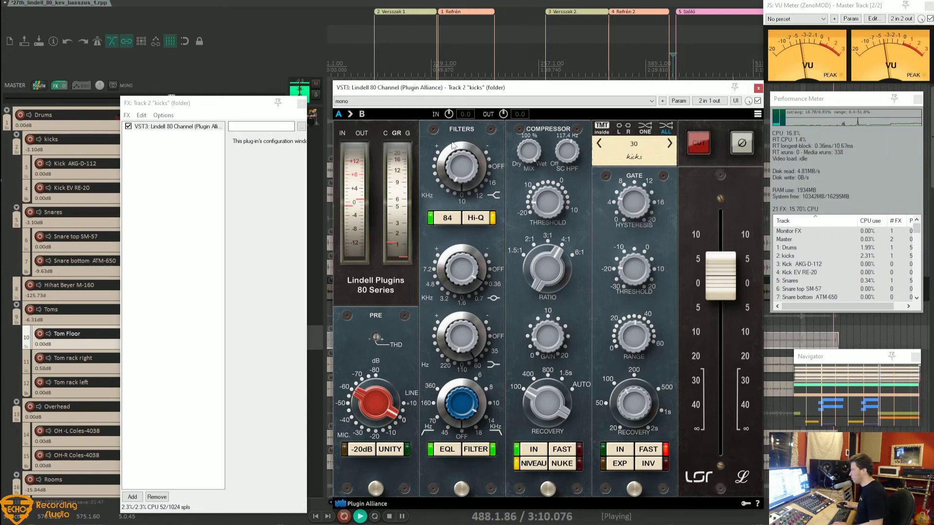
left_click(758, 115)
mouse_move(785, 154)
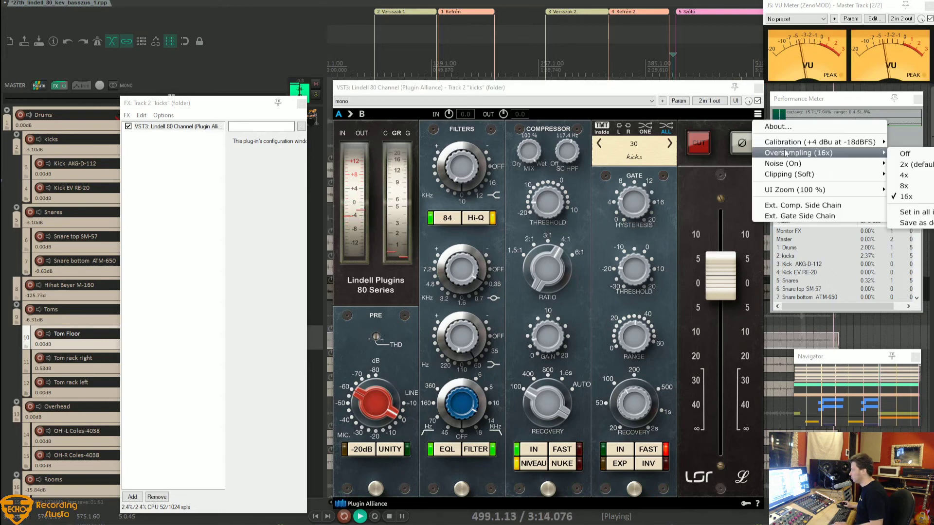
left_click(912, 212)
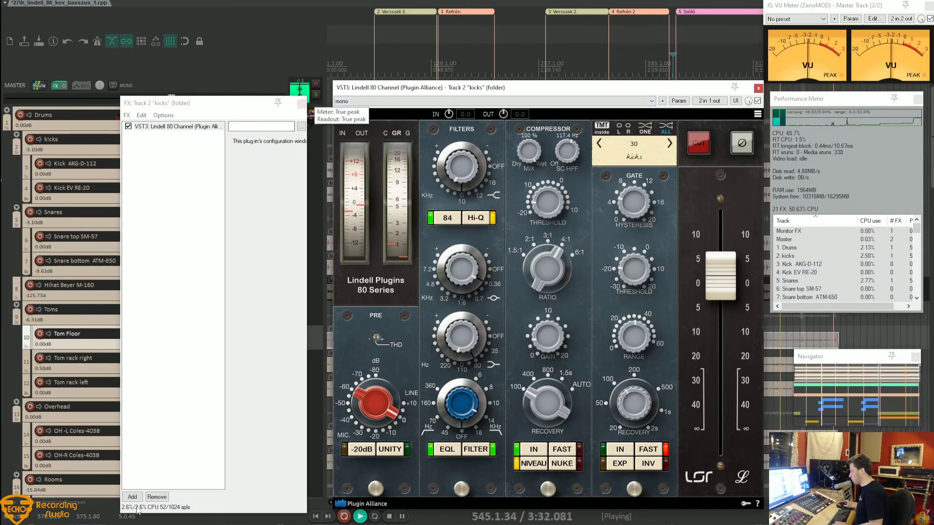
Step: Close the kicks FX chain window, replay from the Szóló section, and compare the CPU load with all track effects disabled and re-enabled
left_click(301, 104)
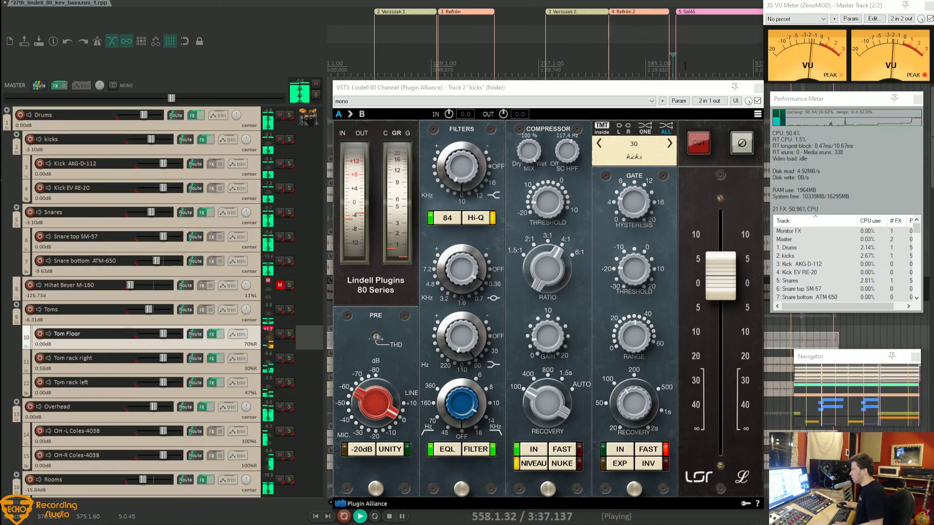
left_click(684, 66)
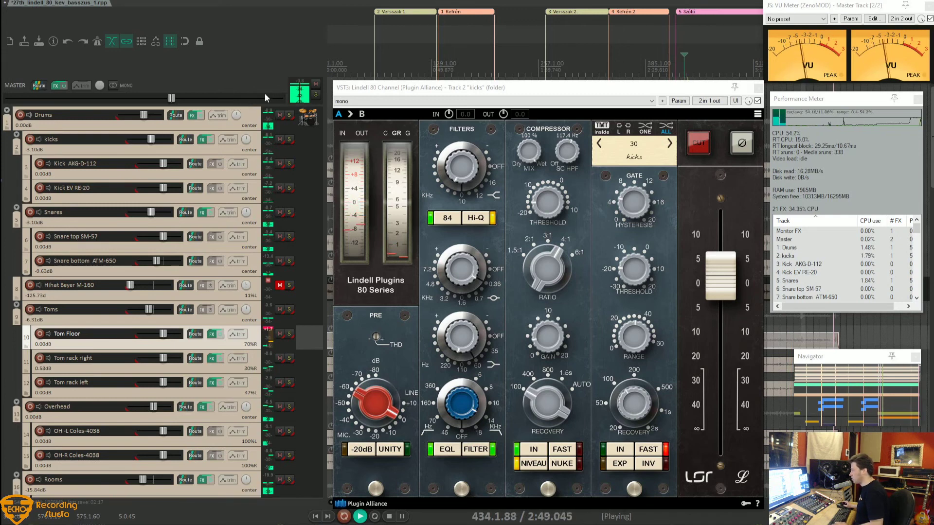
left_click(200, 116, "ctrl")
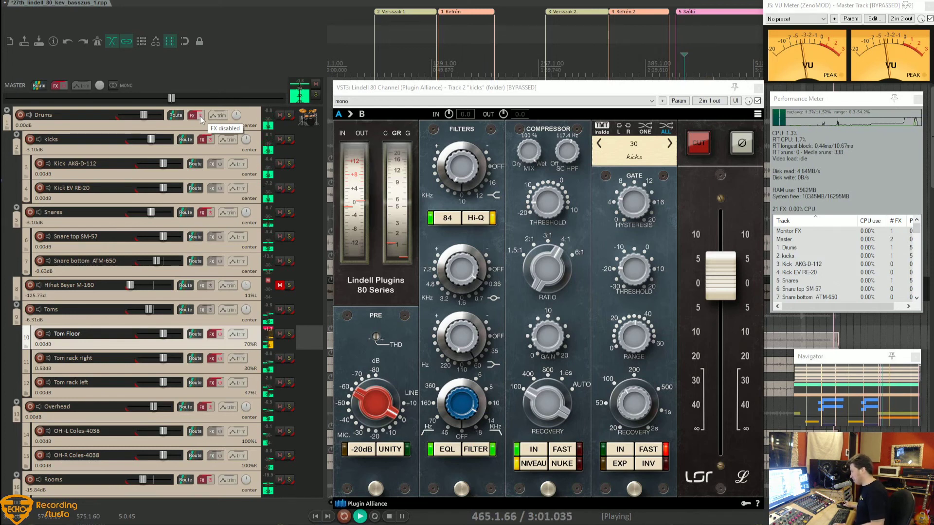
left_click(200, 115, "ctrl")
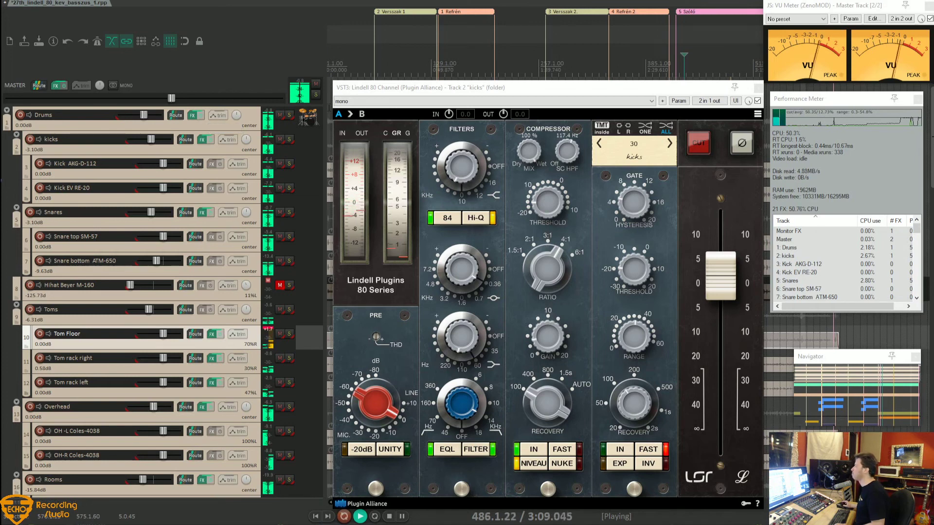
Step: Turn off oversampling in the kicks Lindell 80 Channel and apply that setting to all instances of the plugin
left_click(758, 115)
mouse_move(773, 153)
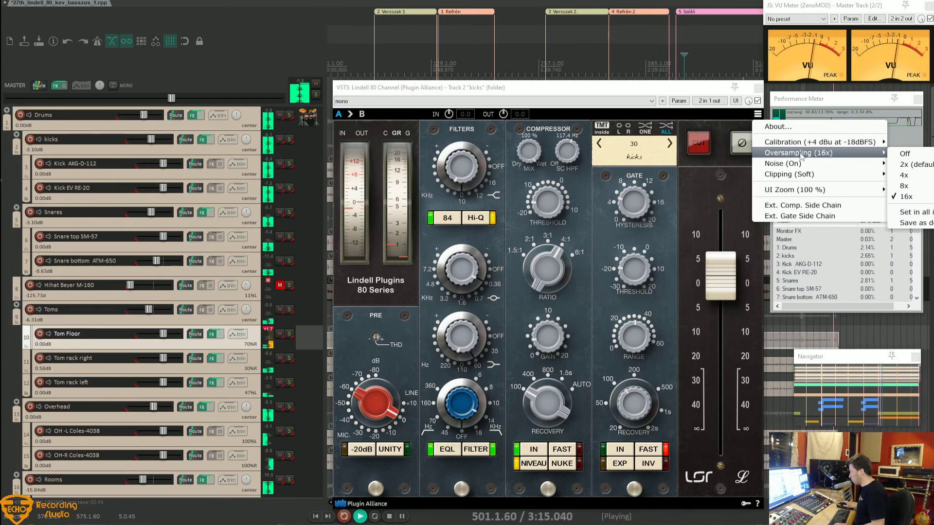
left_click(903, 153)
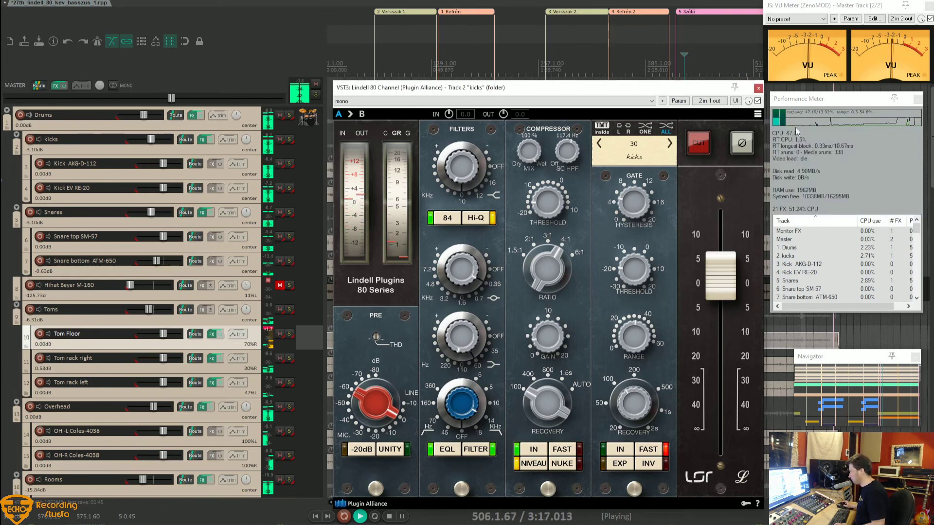
left_click(758, 115)
mouse_move(856, 153)
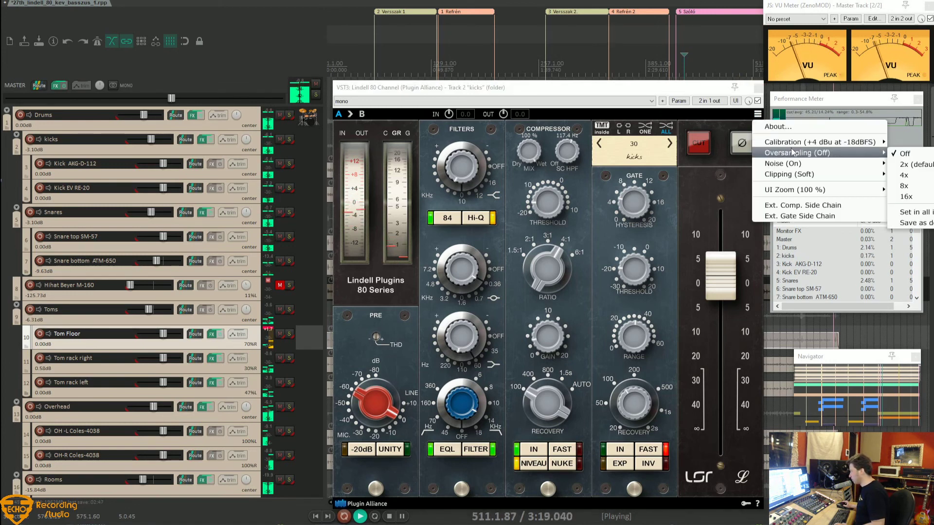
left_click(907, 217)
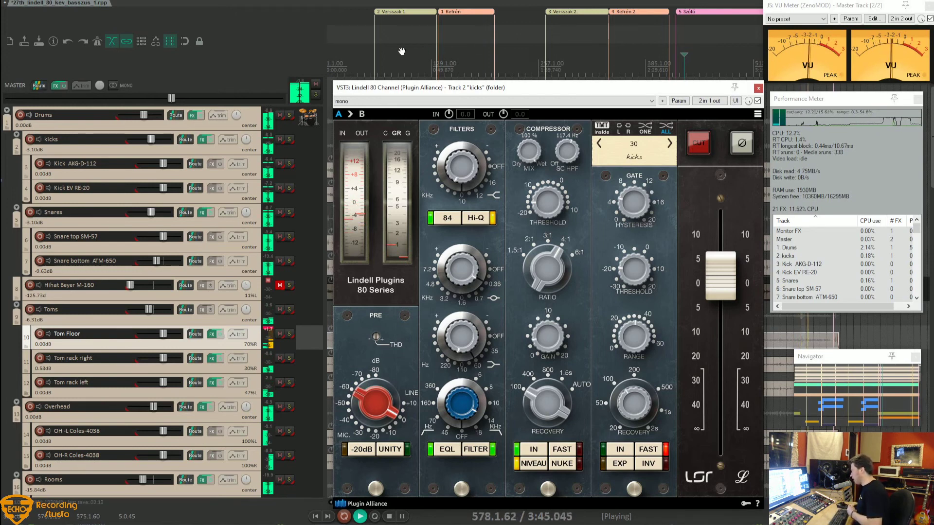
Step: Replay from the Szóló section and compare the kicks channel's CPU use with oversampling at 16x and switched off again
left_click(680, 66)
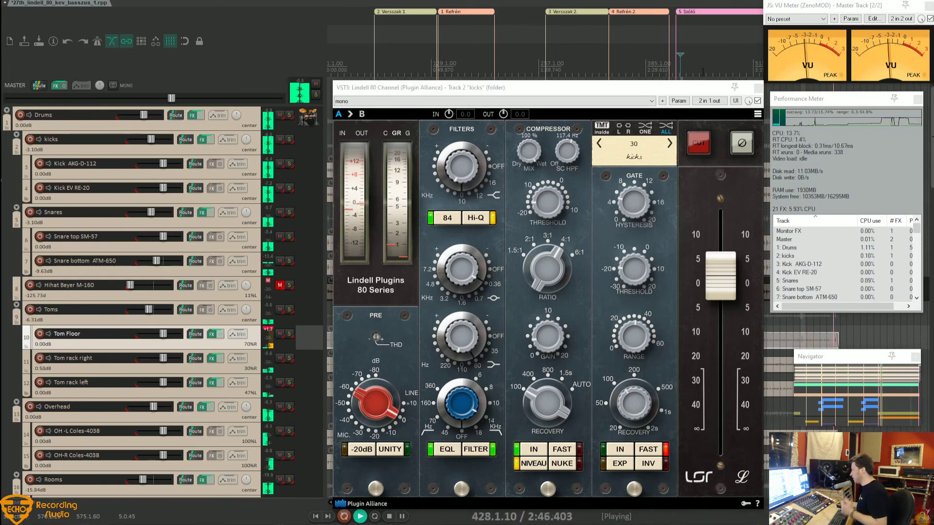
left_click(758, 114)
mouse_move(794, 155)
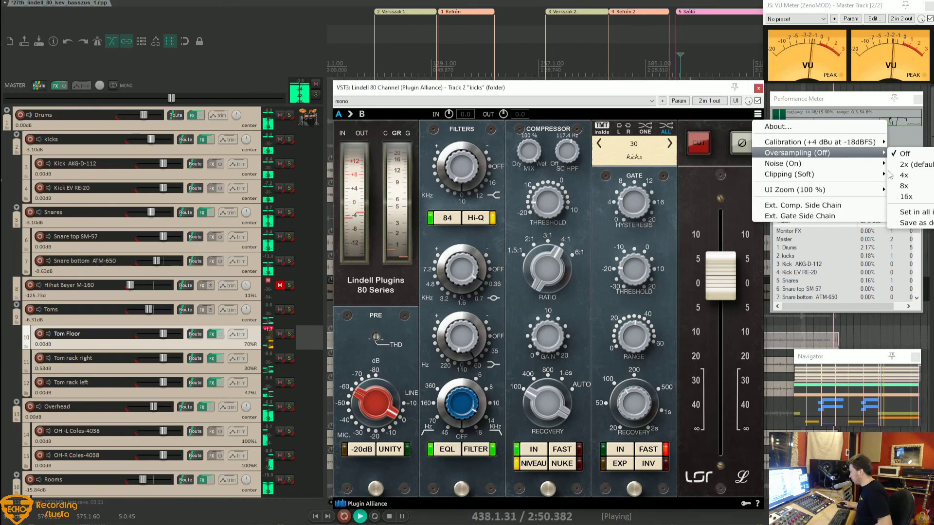
left_click(901, 196)
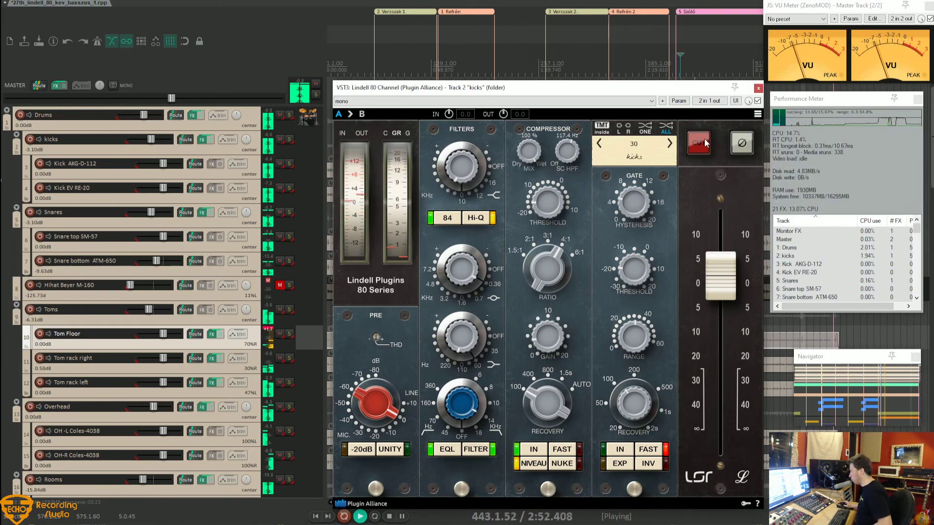
left_click(757, 115)
mouse_move(788, 145)
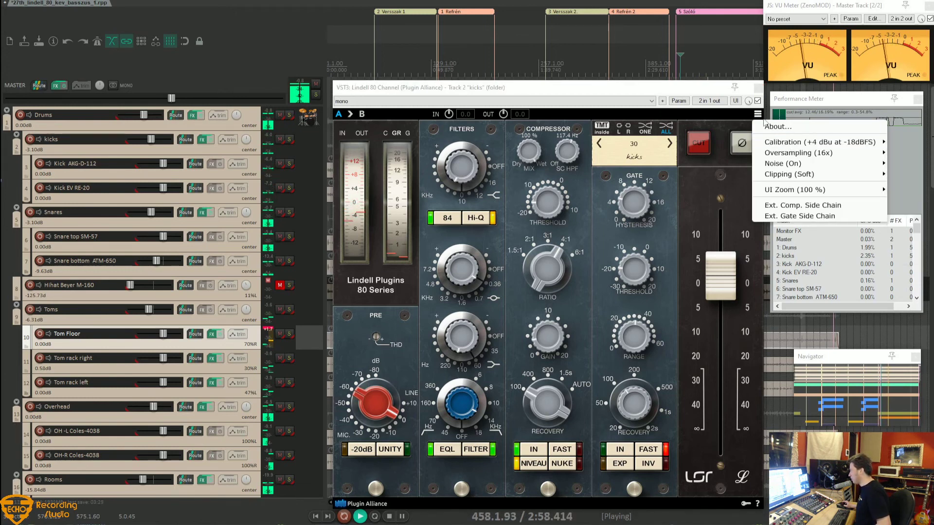
mouse_move(885, 156)
left_click(708, 112)
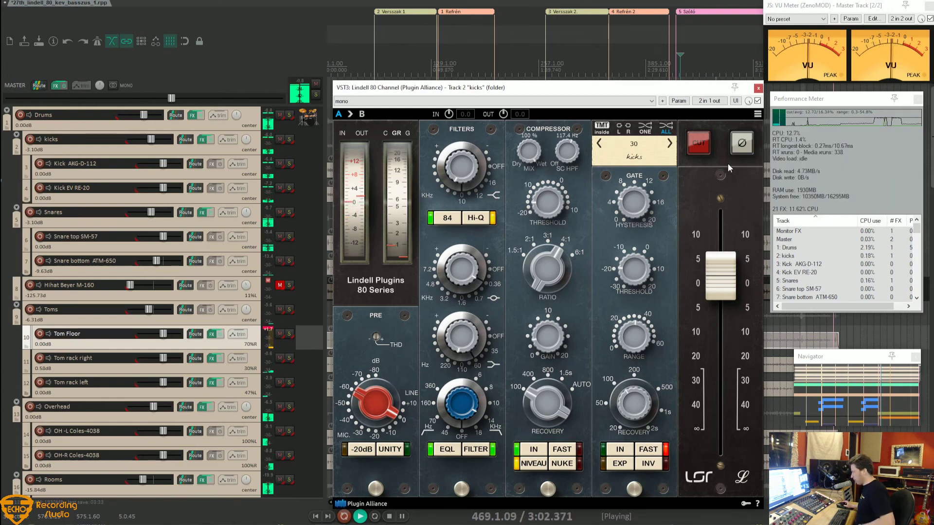
Step: Set the kicks Lindell 80 Channel's oversampling to 16x
left_click(758, 114)
mouse_move(797, 154)
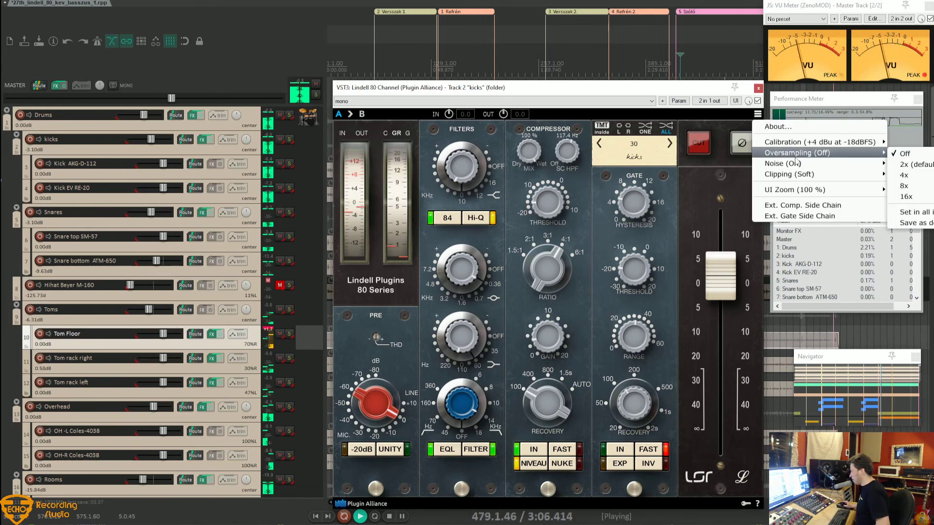
left_click(904, 185)
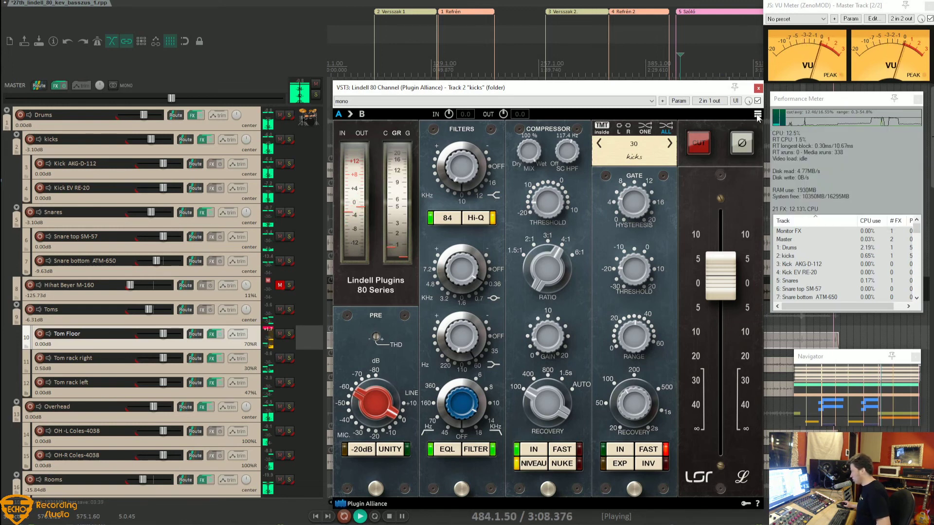
Step: Apply the kicks channel's -18 dBFS calibration and its 16x oversampling to all Lindell 80 Channel instances
left_click(758, 115)
mouse_move(797, 142)
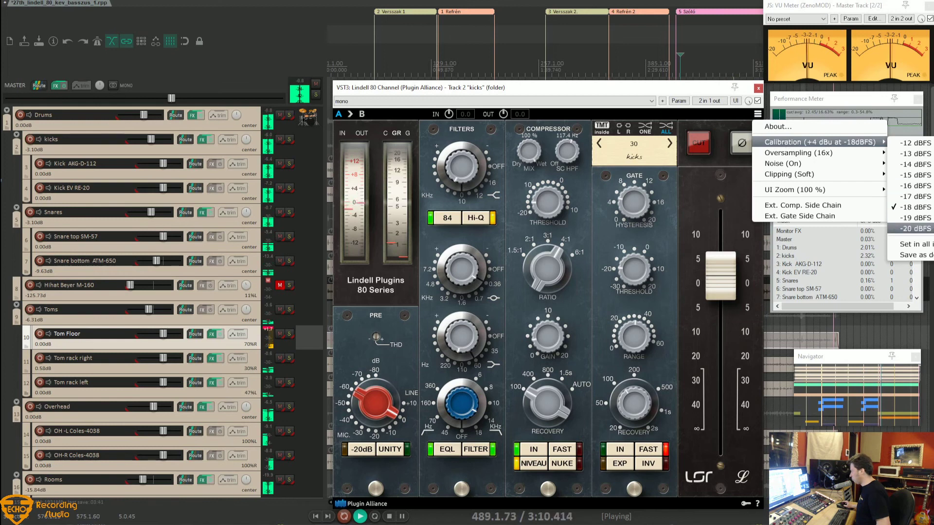
left_click(912, 244)
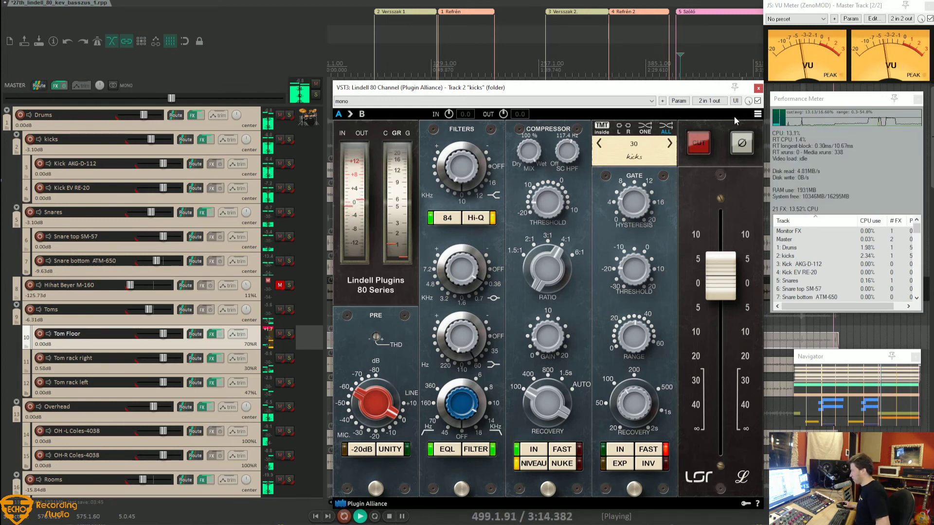
left_click(758, 115)
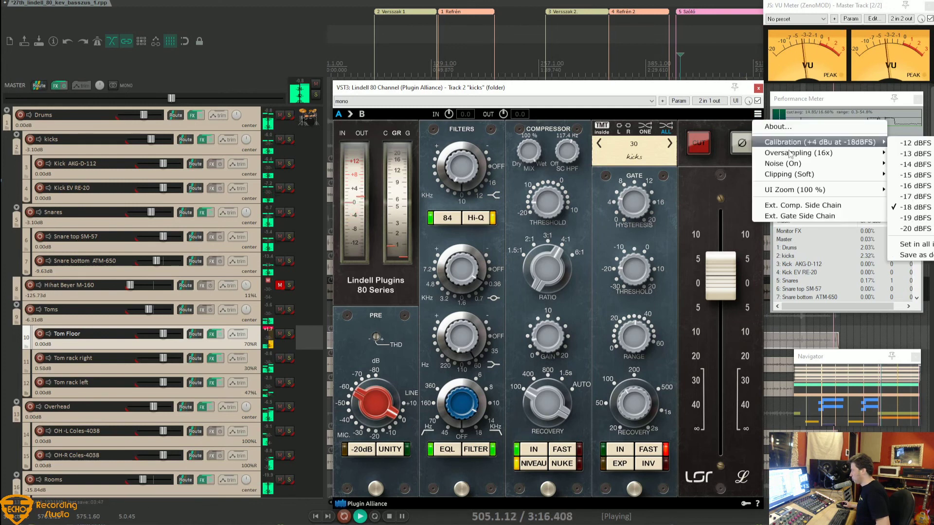
mouse_move(792, 153)
left_click(903, 213)
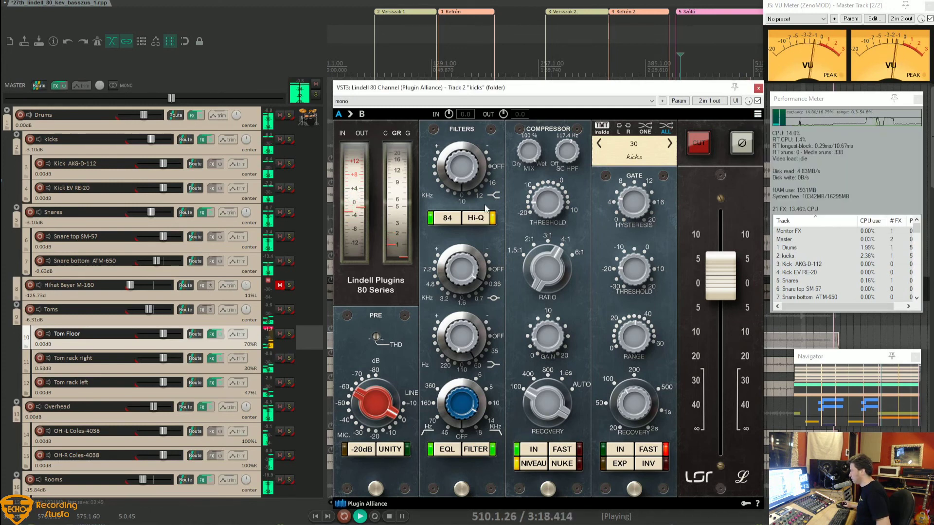